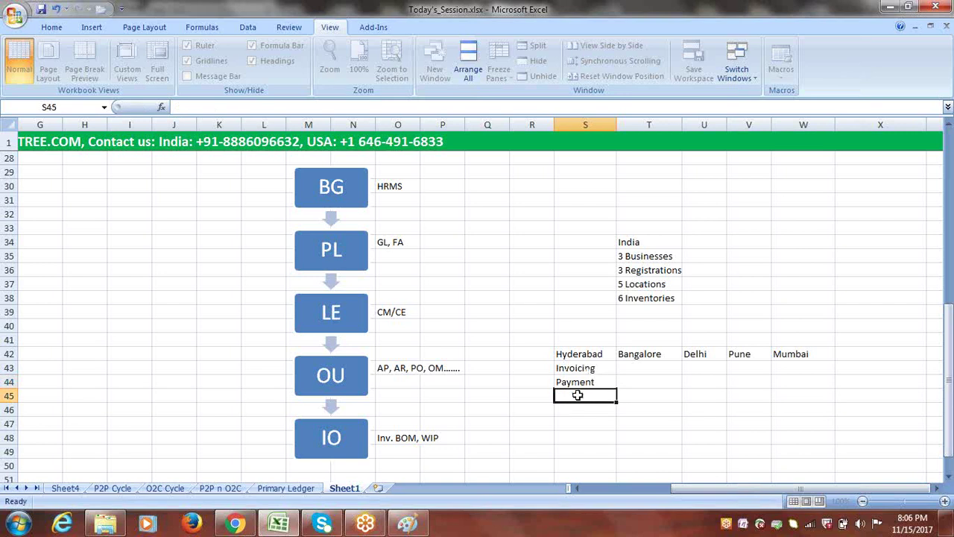
- Enter Billing, Receipt, Procurement and Receving in S45:S48 under Invoicing and Payment
{"action": "type", "text": "Billing"}
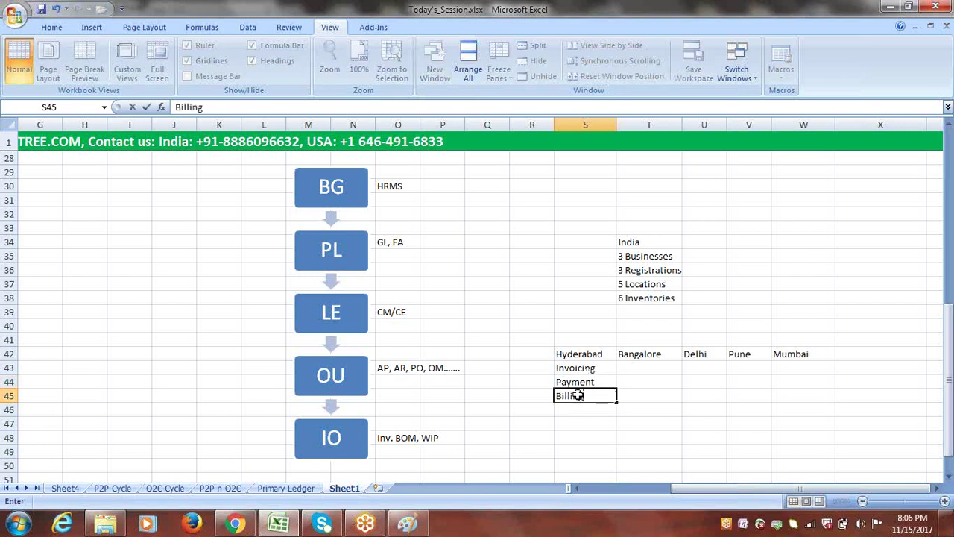
{"action": "left_click", "coordinate": [571, 410]}
{"action": "type", "text": "Receipt"}
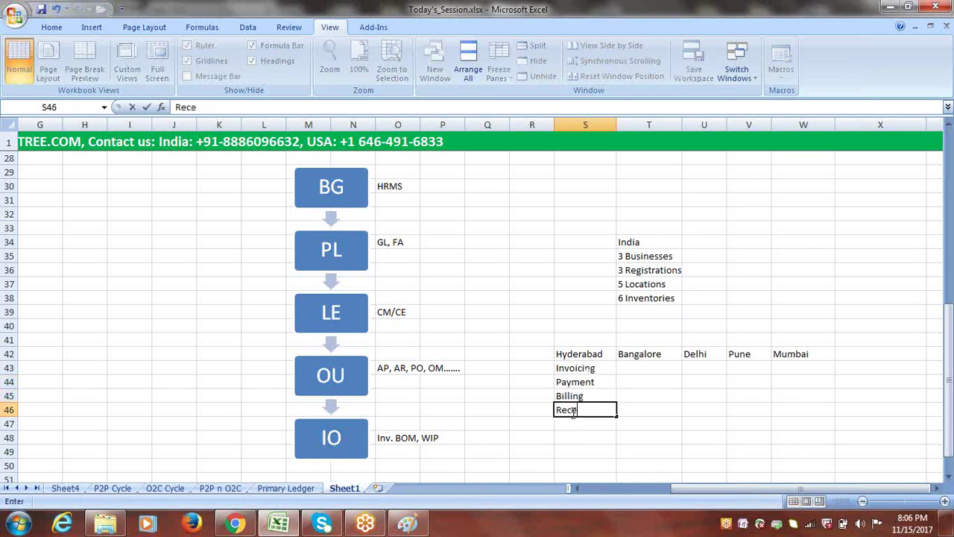
{"action": "left_click", "coordinate": [574, 425]}
{"action": "type", "text": "Procurement"}
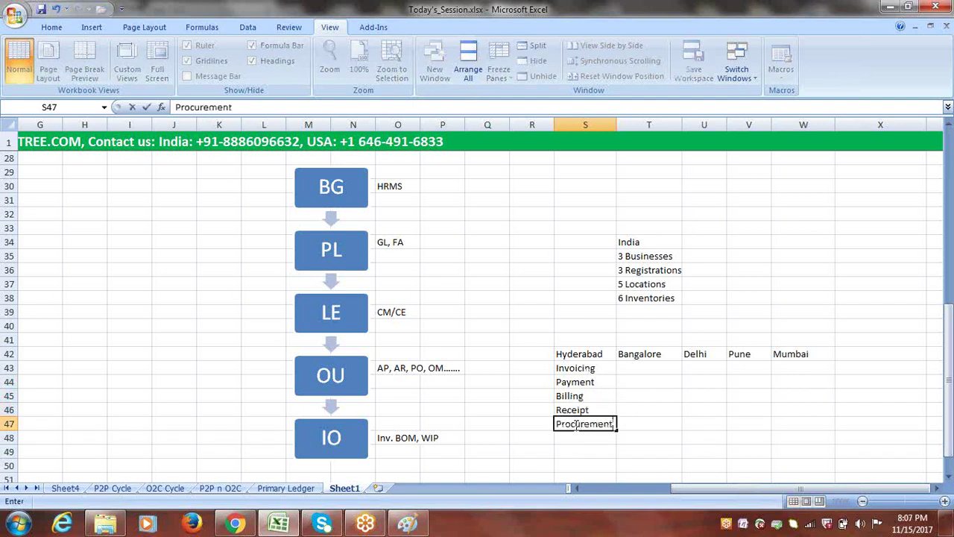
{"action": "left_click", "coordinate": [573, 437]}
{"action": "type", "text": "Receving"}
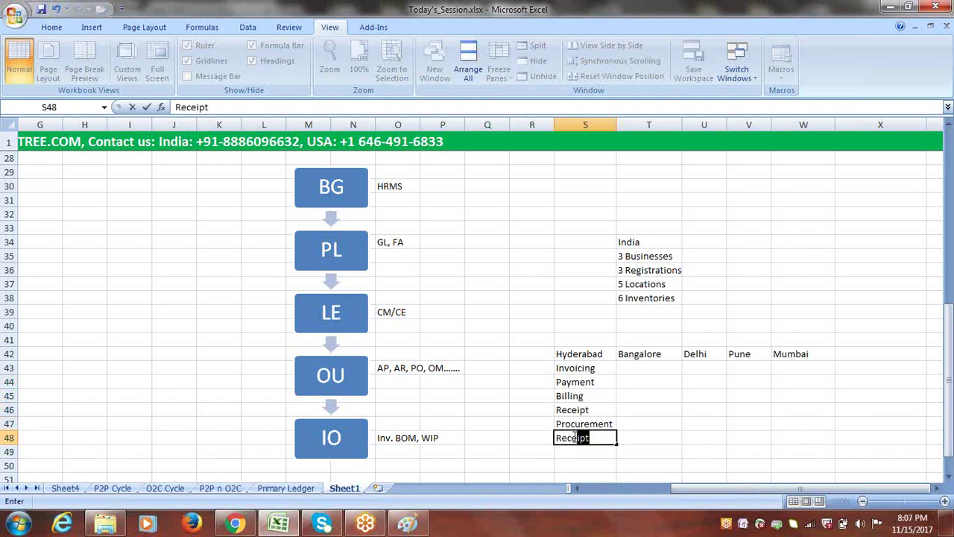
{"action": "left_click", "coordinate": [639, 441]}
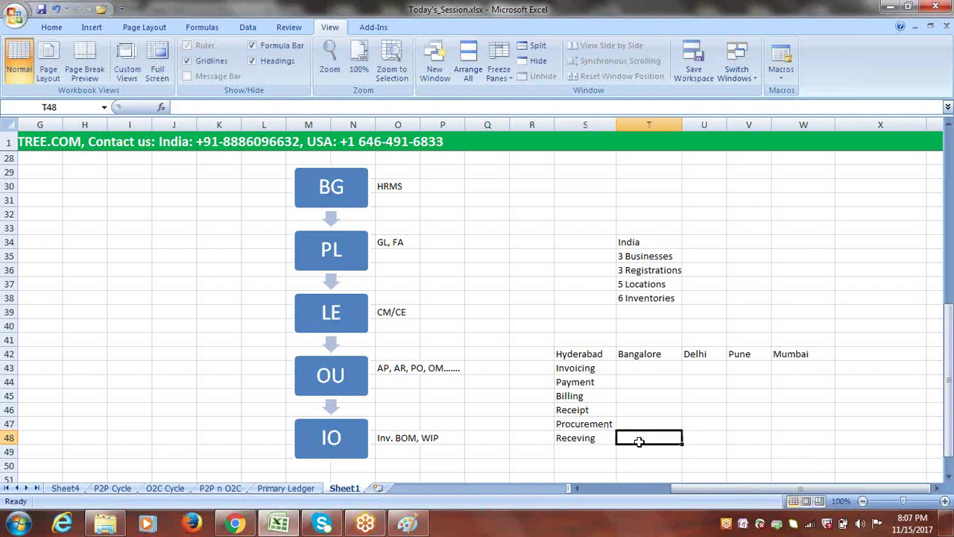
- Label the Hyderabad activities AP (Invoicing), AR (Billing), PO (Procurement) and Inv (Receving) in column R
{"action": "left_click_drag", "start_coordinate": [585, 369], "coordinate": [583, 381]}
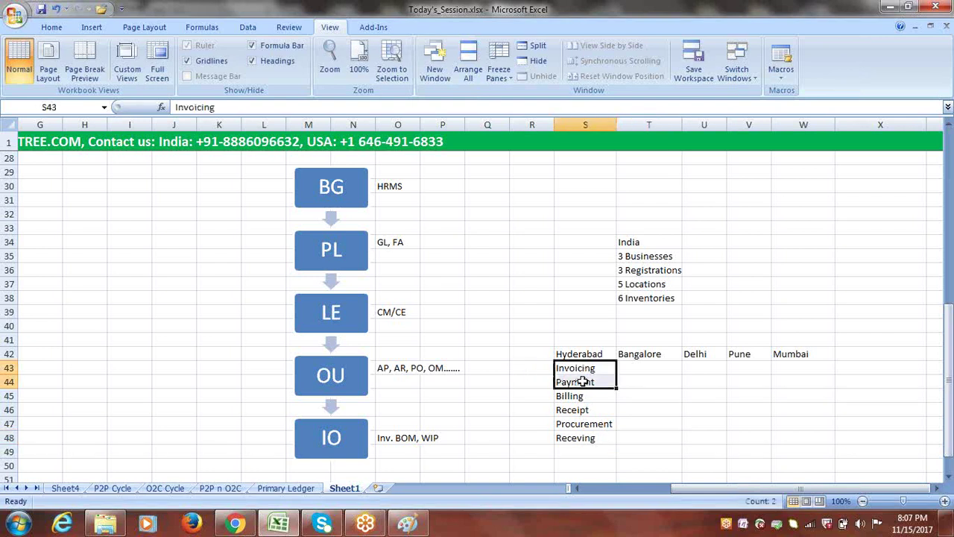
{"action": "left_click", "coordinate": [533, 370]}
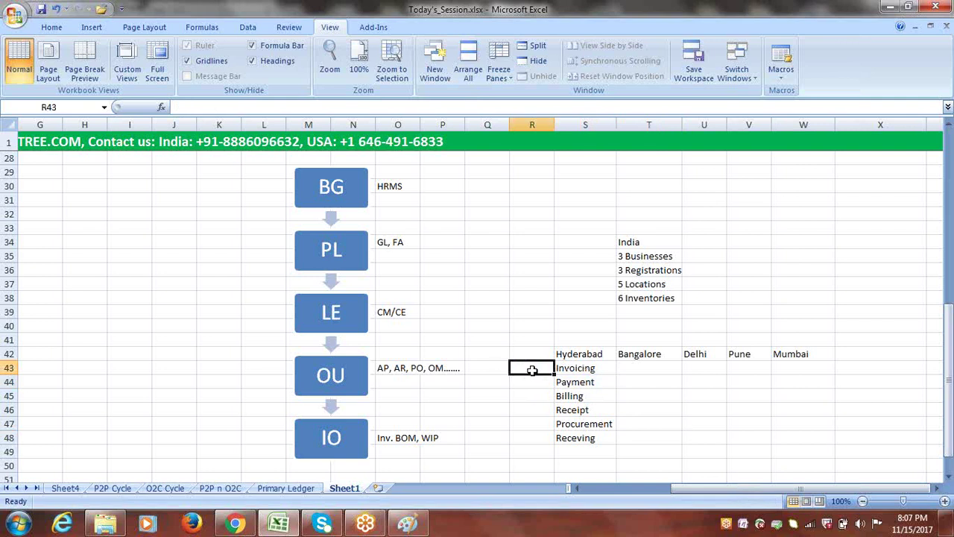
{"action": "type", "text": "AP"}
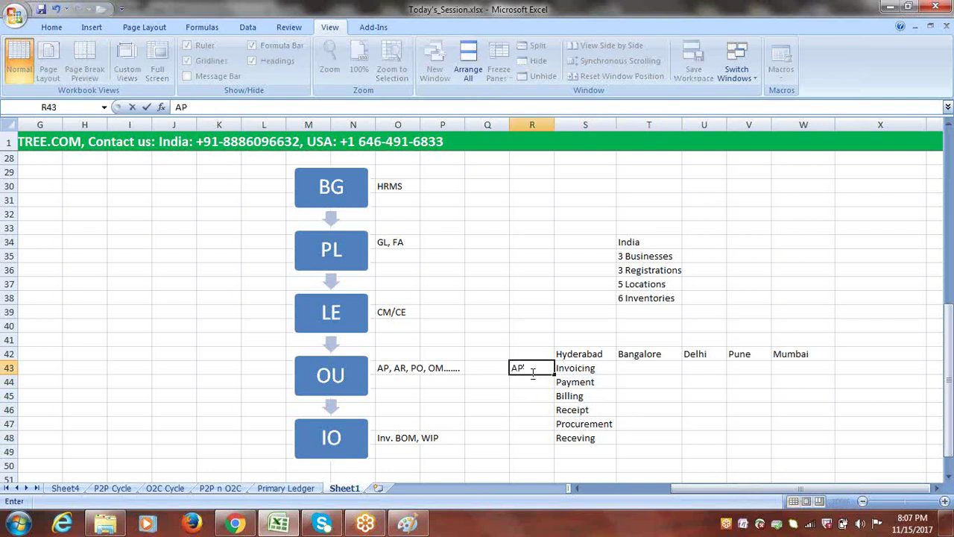
{"action": "left_click", "coordinate": [528, 396]}
{"action": "type", "text": "AR"}
{"action": "left_click", "coordinate": [532, 423]}
{"action": "type", "text": "PO"}
{"action": "key", "text": "Return"}
{"action": "key", "text": "Return"}
{"action": "left_click", "coordinate": [538, 436]}
{"action": "type", "text": "Inv"}
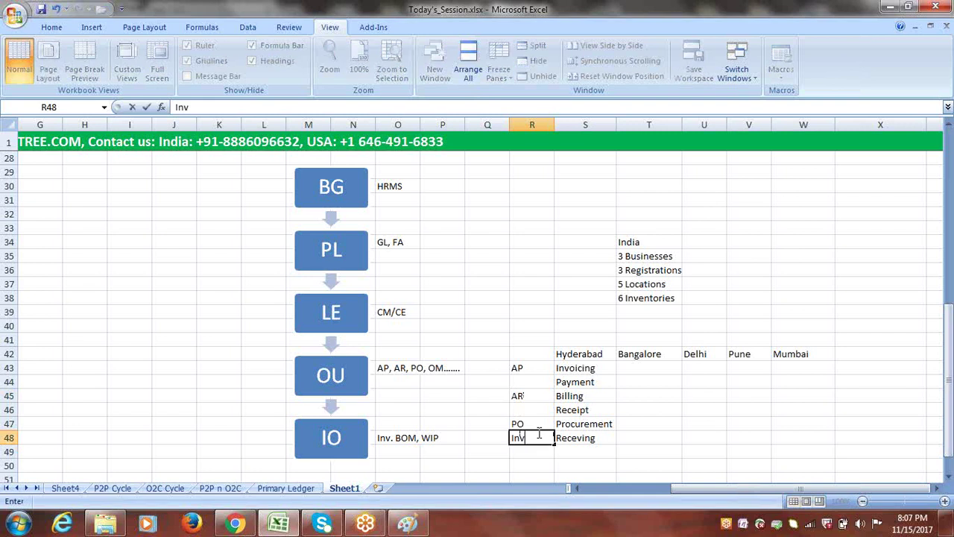
{"action": "left_click", "coordinate": [636, 455]}
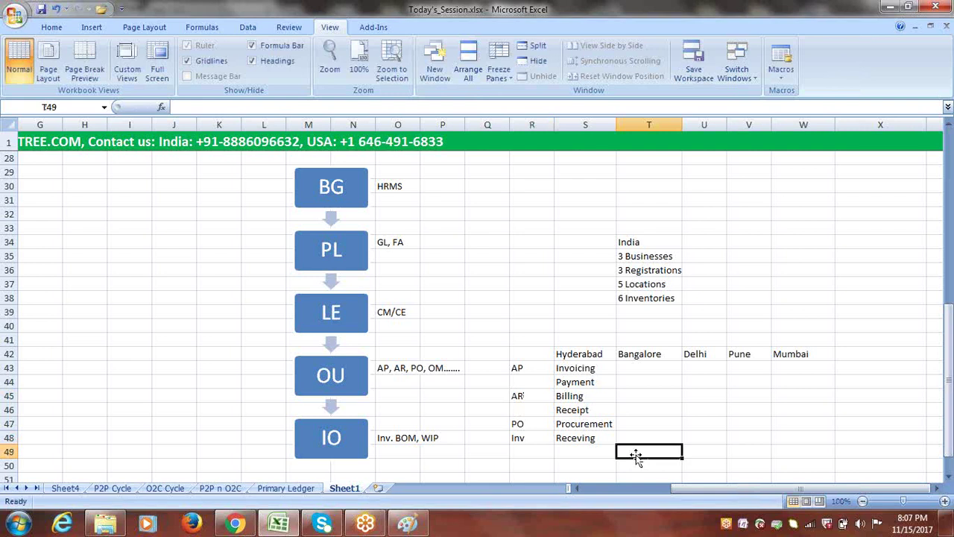
{"action": "left_click_drag", "start_coordinate": [587, 371], "coordinate": [589, 438]}
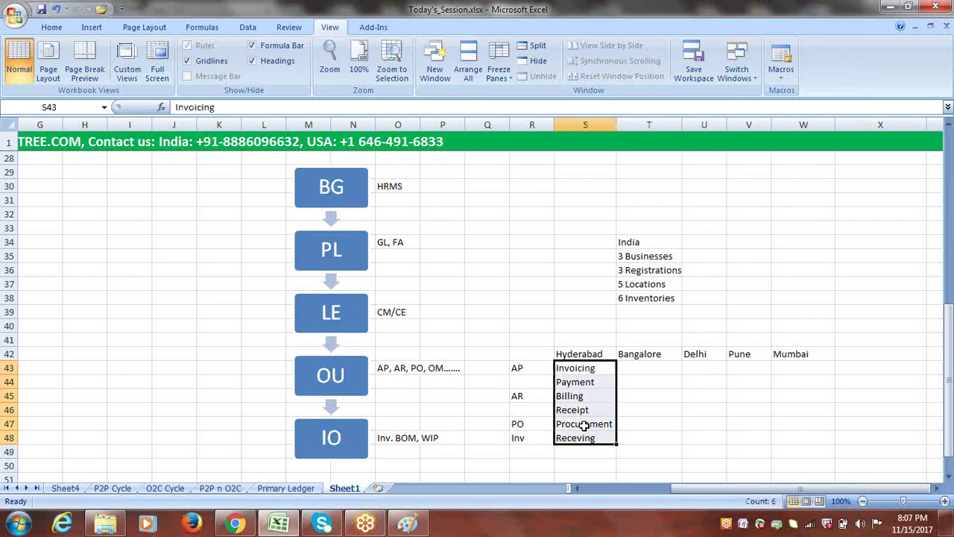
{"action": "left_click", "coordinate": [590, 354]}
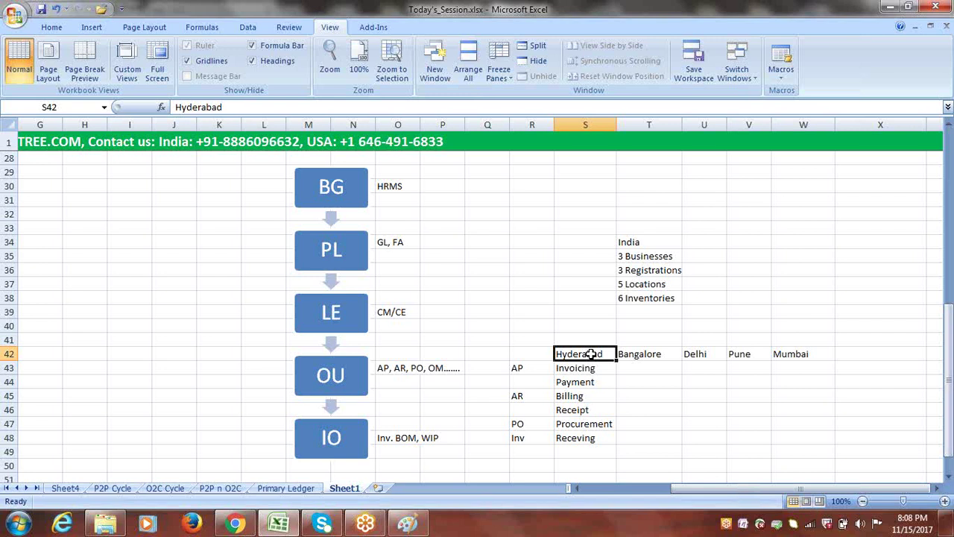
{"action": "left_click", "coordinate": [618, 380]}
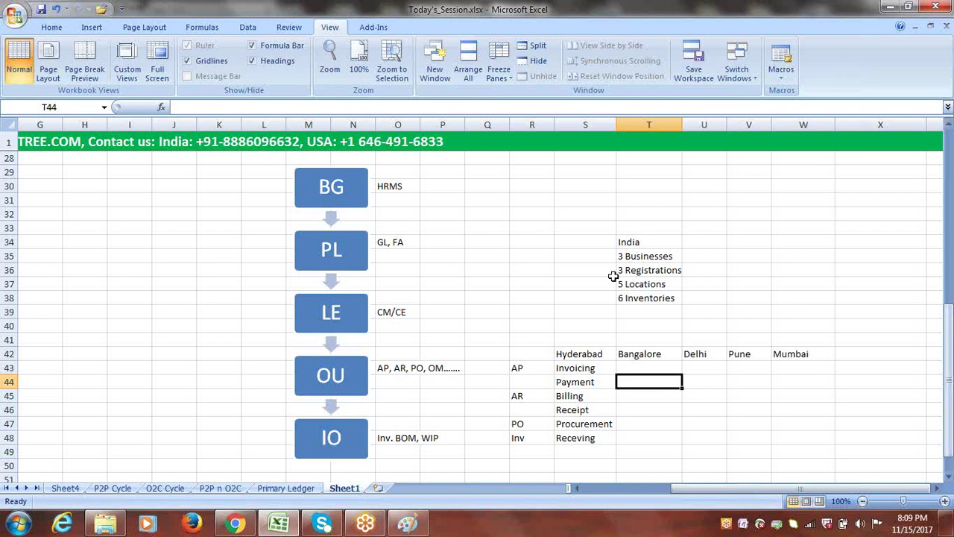
- Select the India notes in T34:T37 and bring up the ERPTREE India org chart in Paint
{"action": "left_click", "coordinate": [734, 227]}
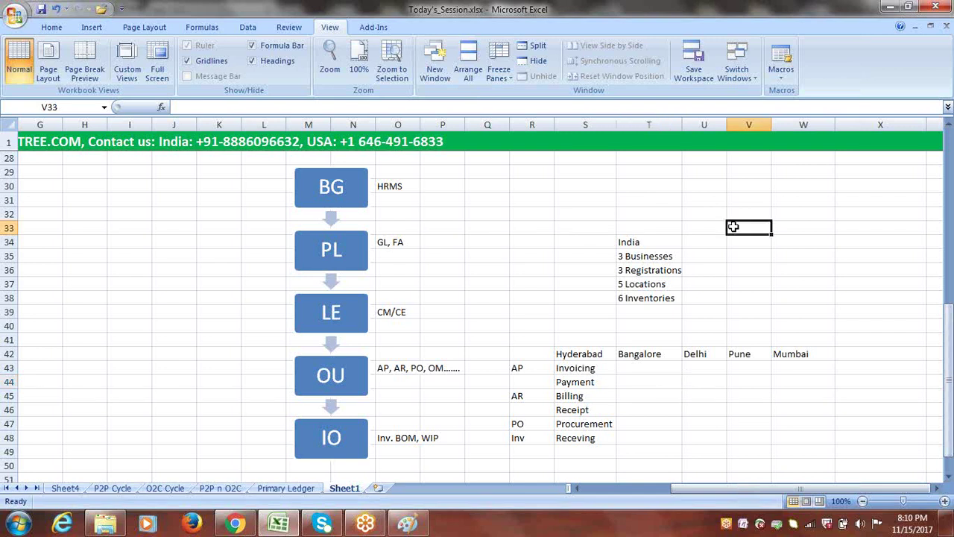
{"action": "left_click", "coordinate": [752, 268]}
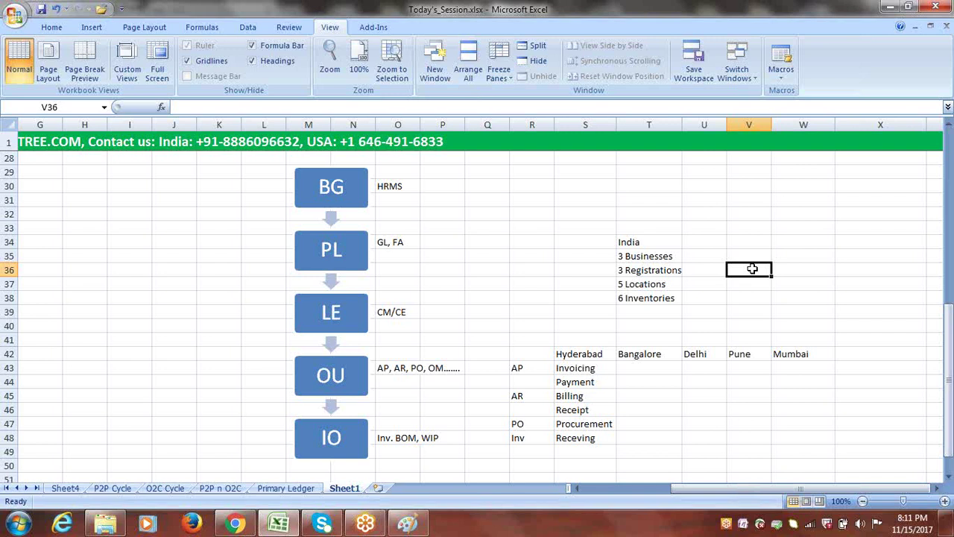
{"action": "left_click_drag", "start_coordinate": [950, 341], "coordinate": [951, 340]}
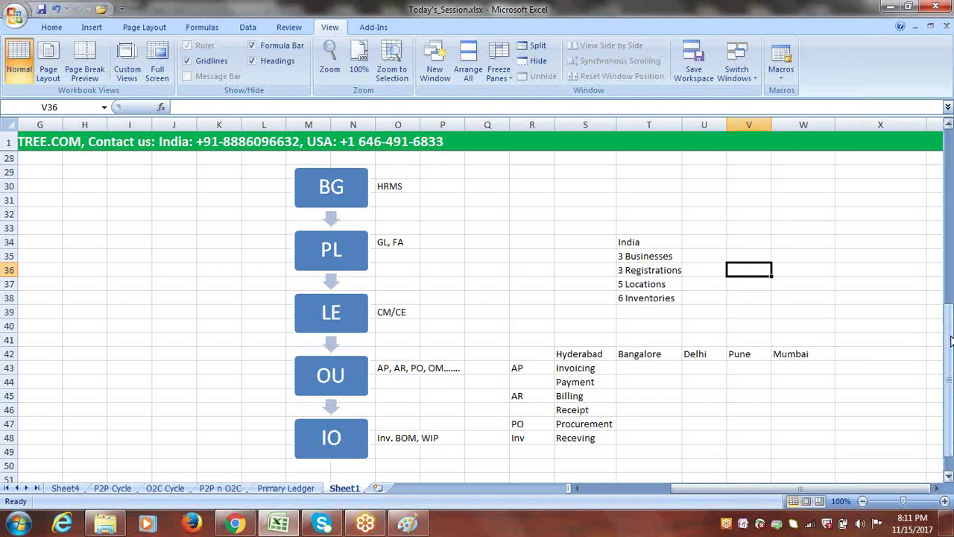
{"action": "left_click", "coordinate": [952, 340]}
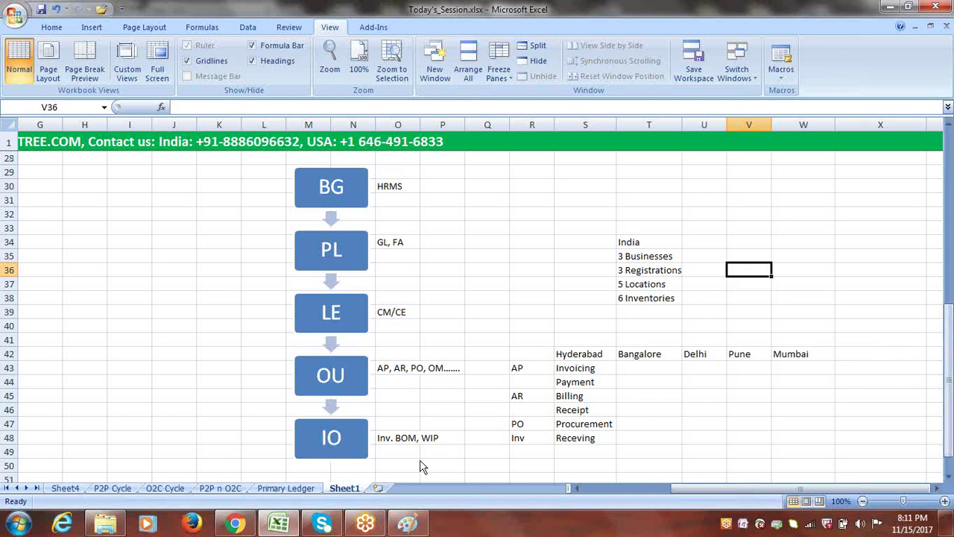
{"action": "left_click_drag", "start_coordinate": [630, 243], "coordinate": [634, 287]}
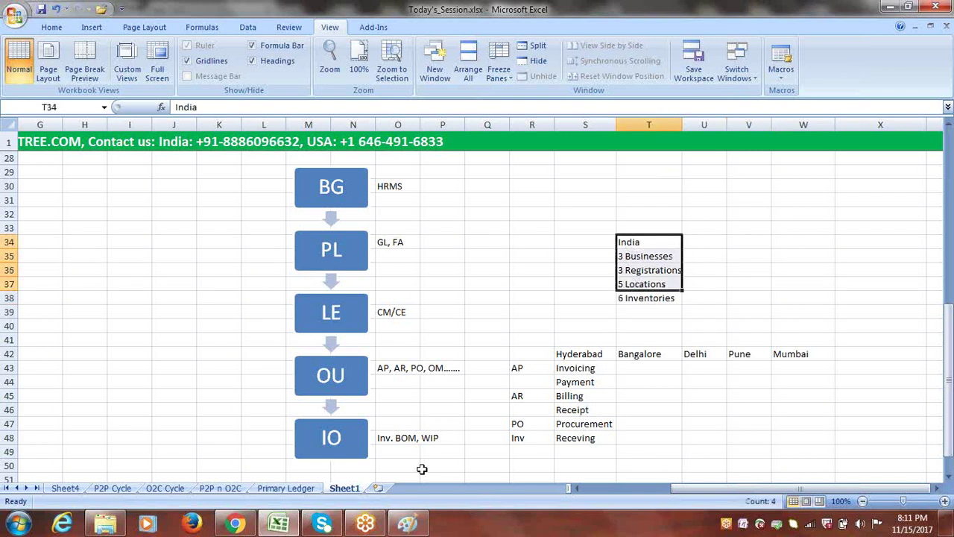
{"action": "left_click", "coordinate": [408, 523]}
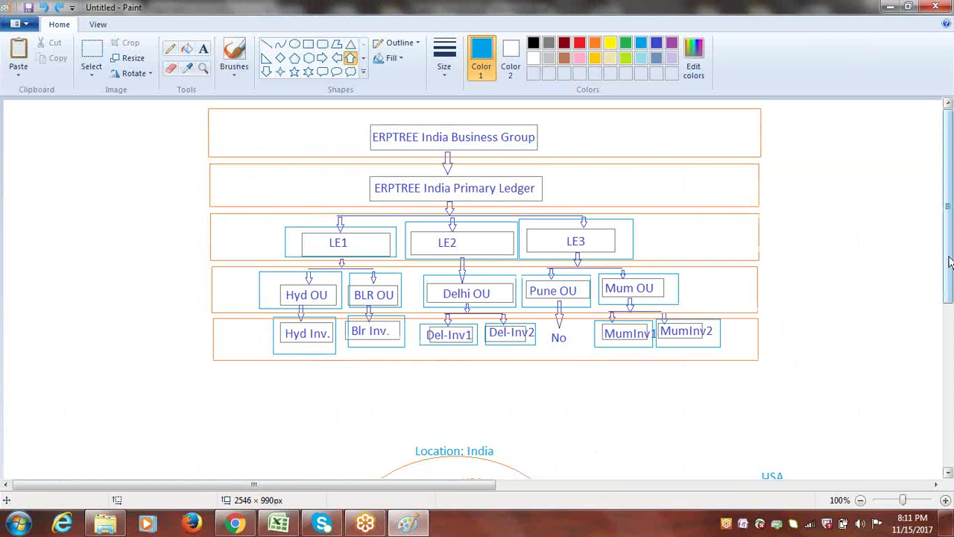
- Scroll through the Paint org chart, then return to Excel showing the Multi-Org Structure diagram
{"action": "left_click_drag", "start_coordinate": [949, 261], "coordinate": [951, 399]}
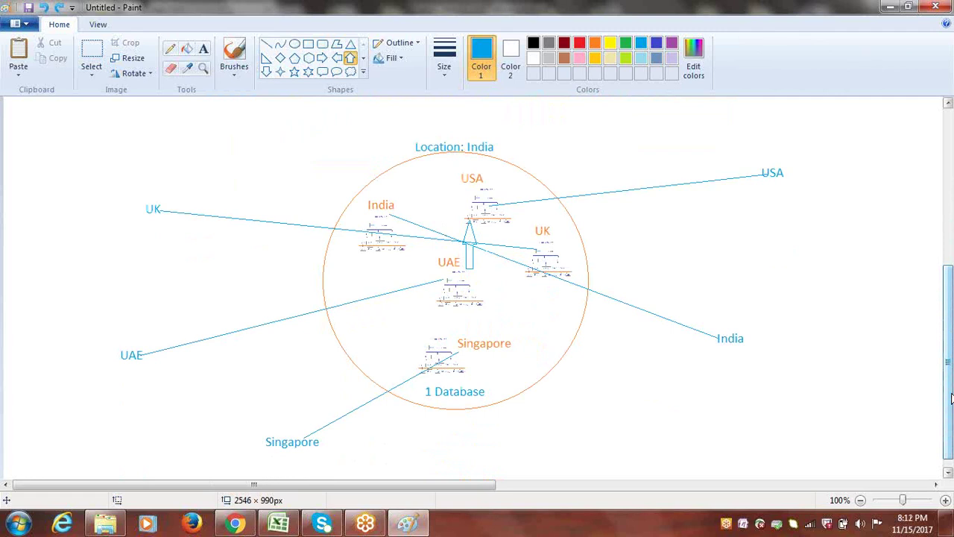
{"action": "left_click_drag", "start_coordinate": [951, 399], "coordinate": [951, 145]}
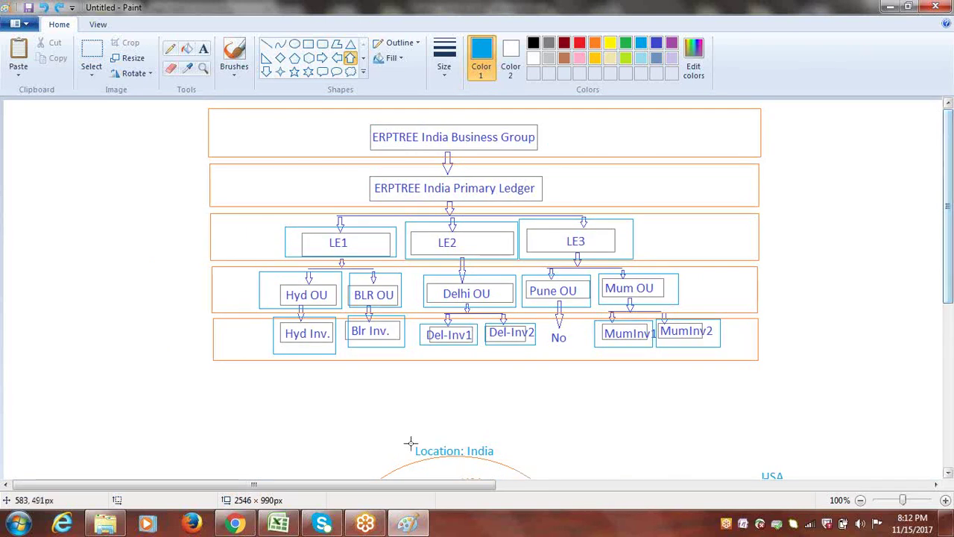
{"action": "left_click", "coordinate": [278, 524]}
{"action": "left_click_drag", "start_coordinate": [948, 296], "coordinate": [949, 141]}
{"action": "left_click", "coordinate": [669, 186]}
- Scroll Sheet1 down past the BG–PL–LE–OU–IO diagram and back to column A
{"action": "left_click", "coordinate": [694, 345]}
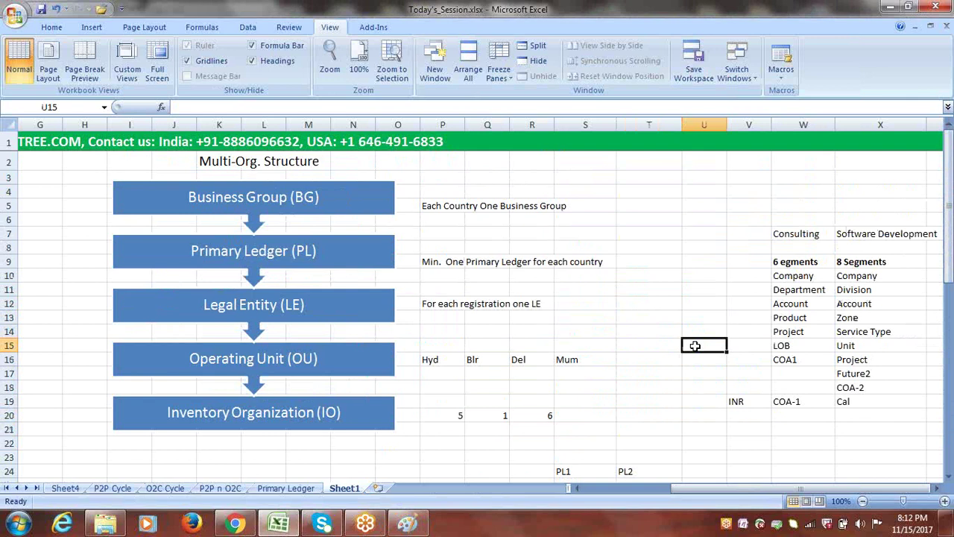
{"action": "left_click", "coordinate": [817, 16]}
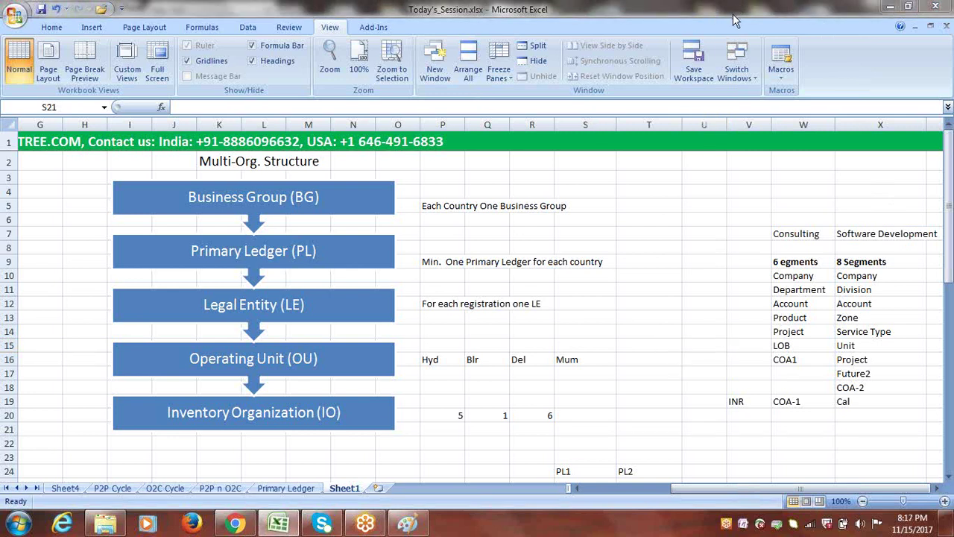
{"action": "left_click", "coordinate": [733, 13]}
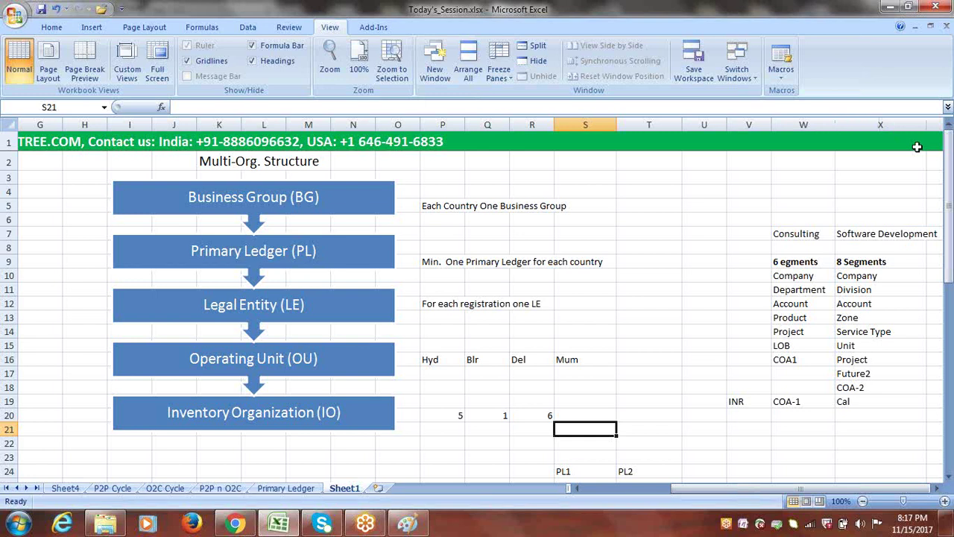
{"action": "left_click_drag", "start_coordinate": [949, 191], "coordinate": [949, 369]}
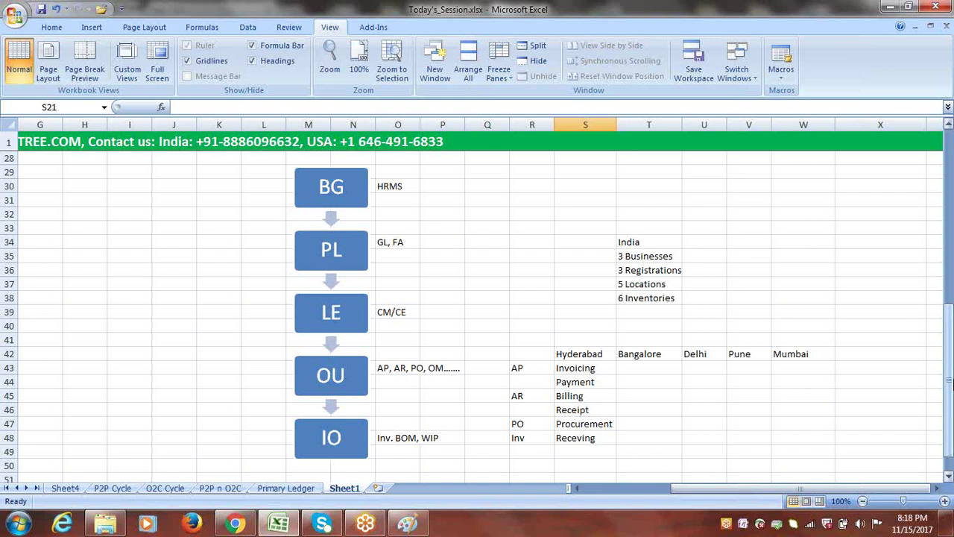
{"action": "left_click_drag", "start_coordinate": [950, 384], "coordinate": [951, 400]}
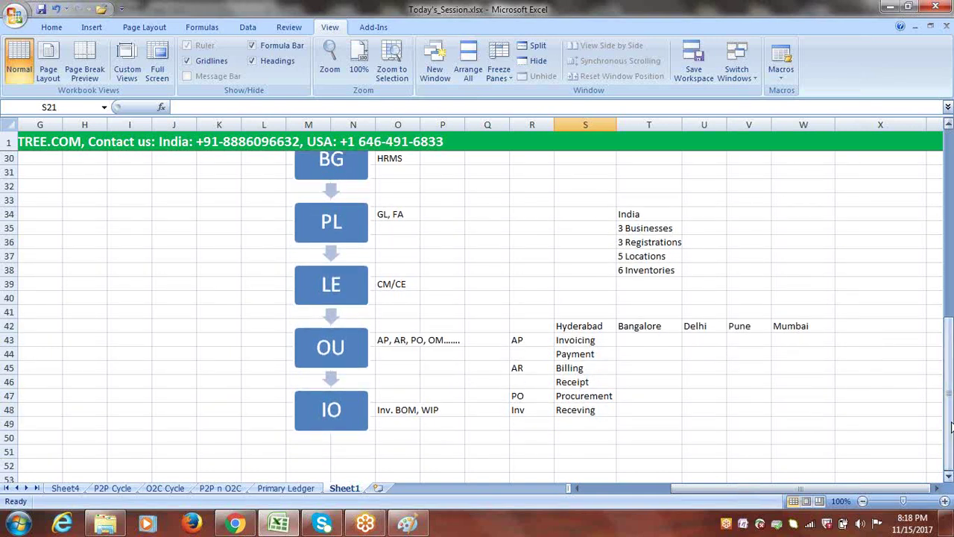
{"action": "left_click", "coordinate": [948, 477]}
{"action": "left_click", "coordinate": [948, 477]}
{"action": "scroll", "coordinate": [948, 480], "scroll_direction": "down", "scroll_amount": 2}
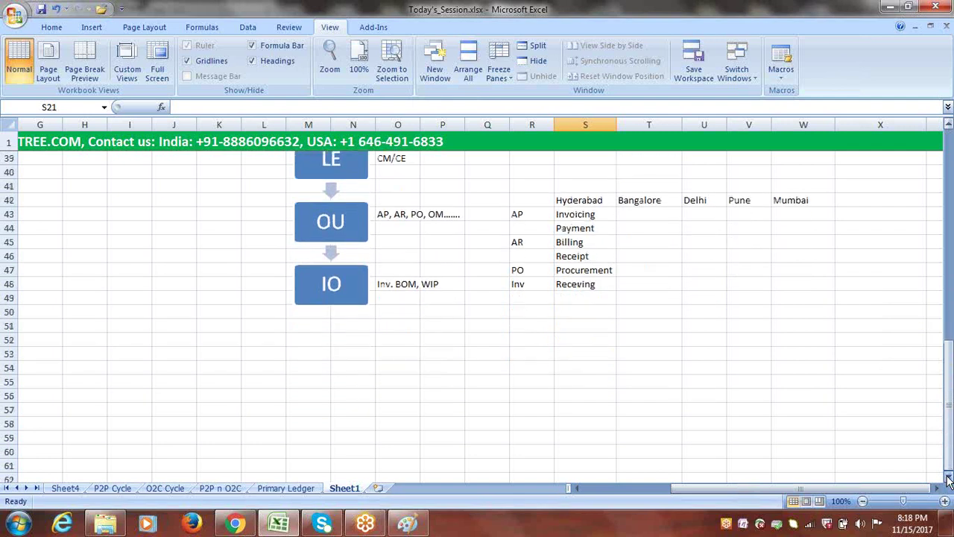
{"action": "left_click_drag", "start_coordinate": [873, 489], "coordinate": [791, 490]}
{"action": "left_click", "coordinate": [948, 477]}
{"action": "left_click", "coordinate": [949, 477]}
{"action": "left_click", "coordinate": [948, 477]}
{"action": "left_click", "coordinate": [948, 477]}
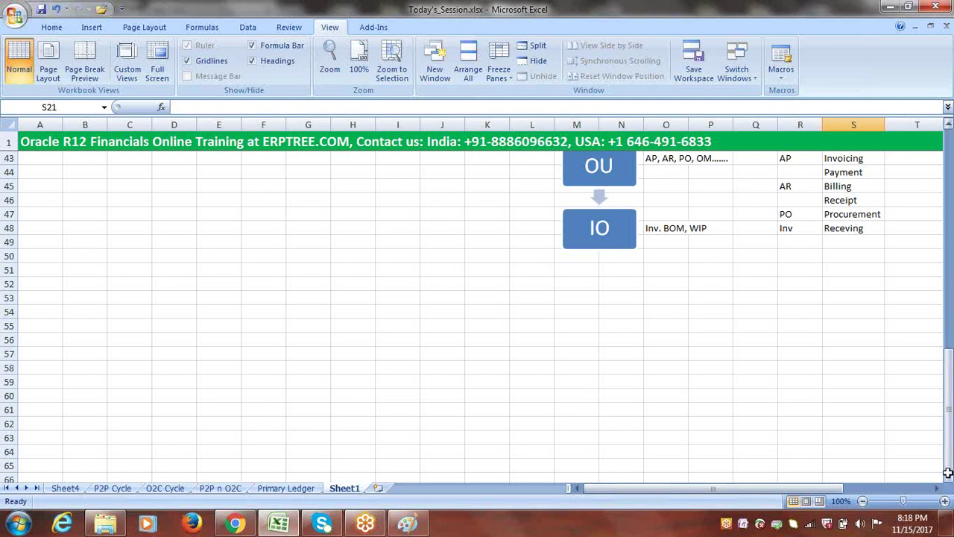
- Start the list in A55 with Oracle General Ledger (GL) and Oracle Accounts Payable (AP)
{"action": "left_click", "coordinate": [40, 368]}
{"action": "left_click", "coordinate": [46, 326]}
{"action": "type", "text": "o"}
{"action": "key", "text": "BackSpace"}
{"action": "type", "text": "o"}
{"action": "key", "text": "BackSpace"}
{"action": "type", "text": "Oracle General Ledger (GL)"}
{"action": "left_click", "coordinate": [45, 340]}
{"action": "type", "text": "Oracle"}
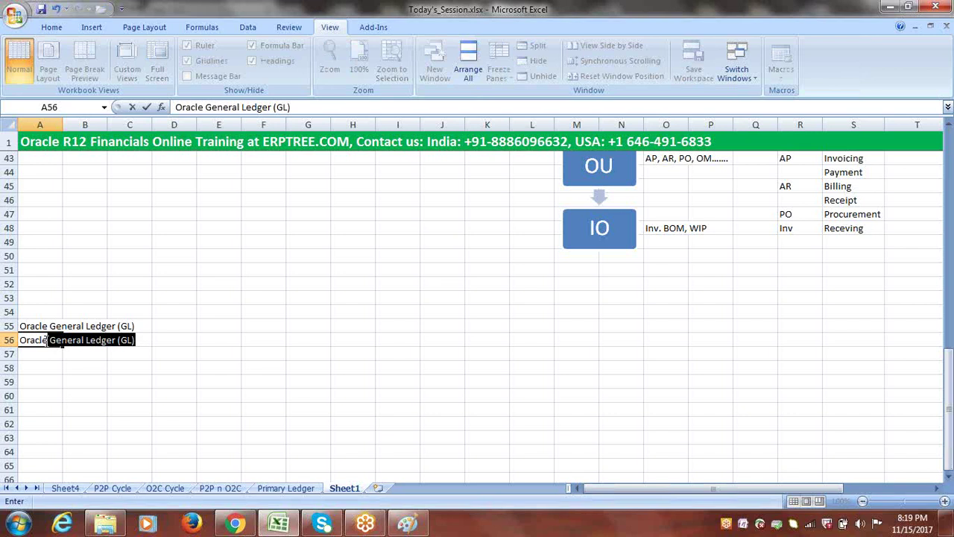
{"action": "type", "text": " Accounts"}
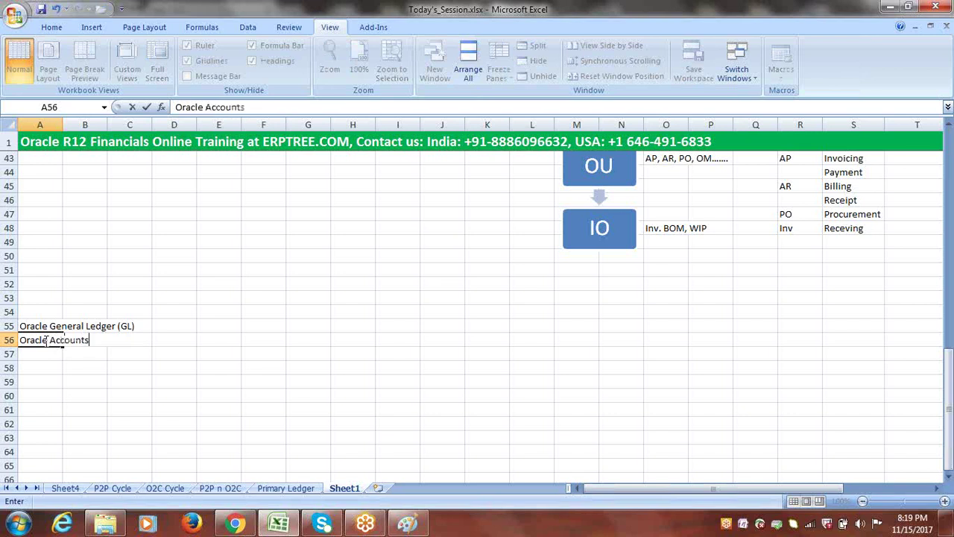
{"action": "type", "text": " Payable (AP)"}
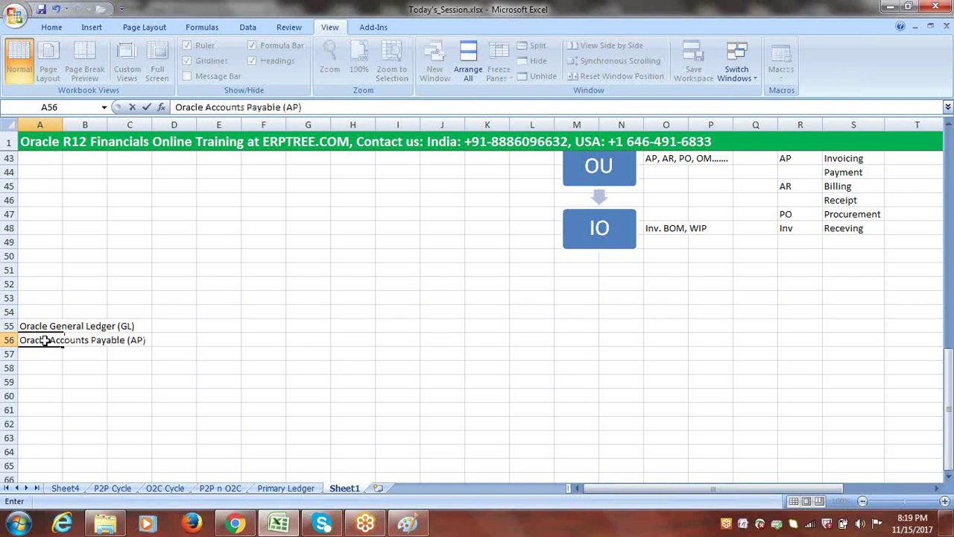
{"action": "key", "text": "Return"}
- Add Oracle Accounts Receivable (AR), Oracle Fixed Assets (FA) and Oracle Cash Management (CM/CE)
{"action": "type", "text": "Or"}
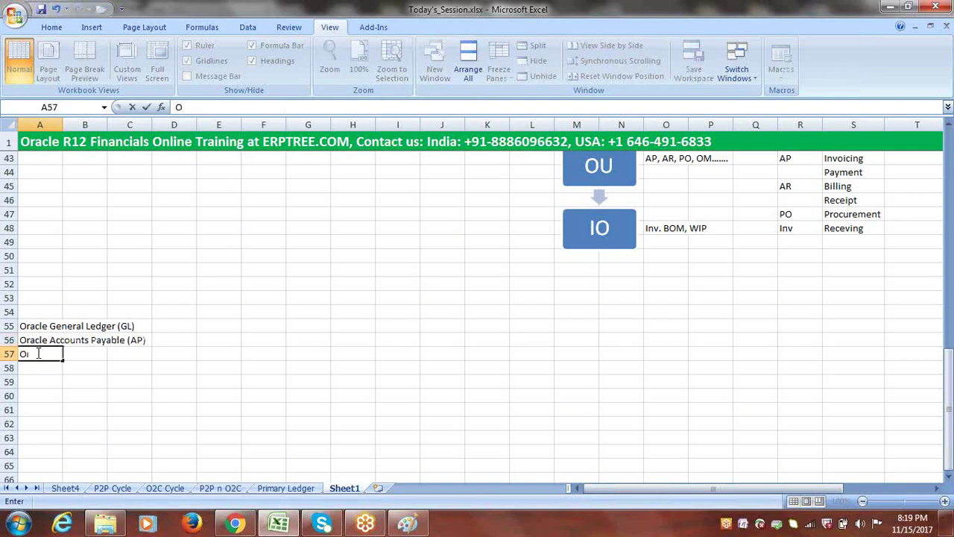
{"action": "type", "text": "acle Acco"}
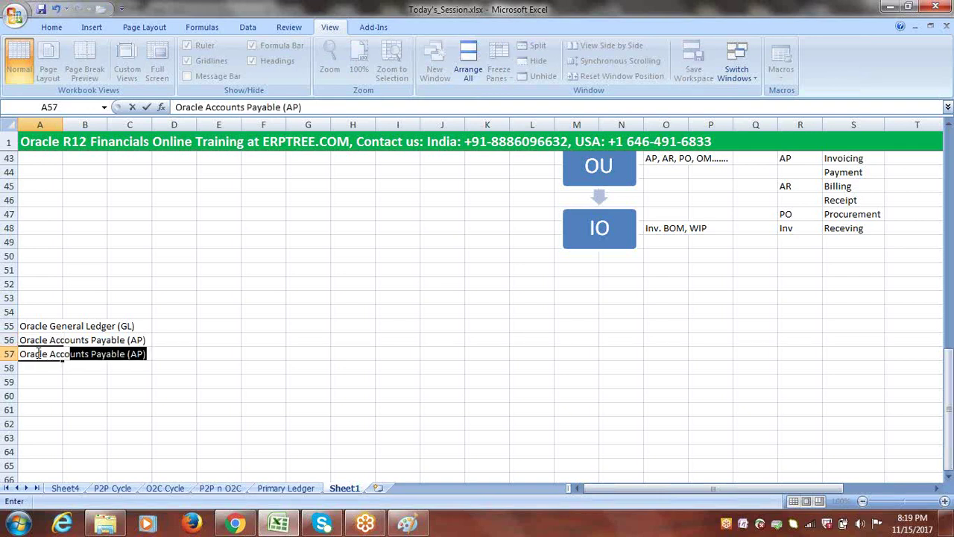
{"action": "type", "text": "unts Recei"}
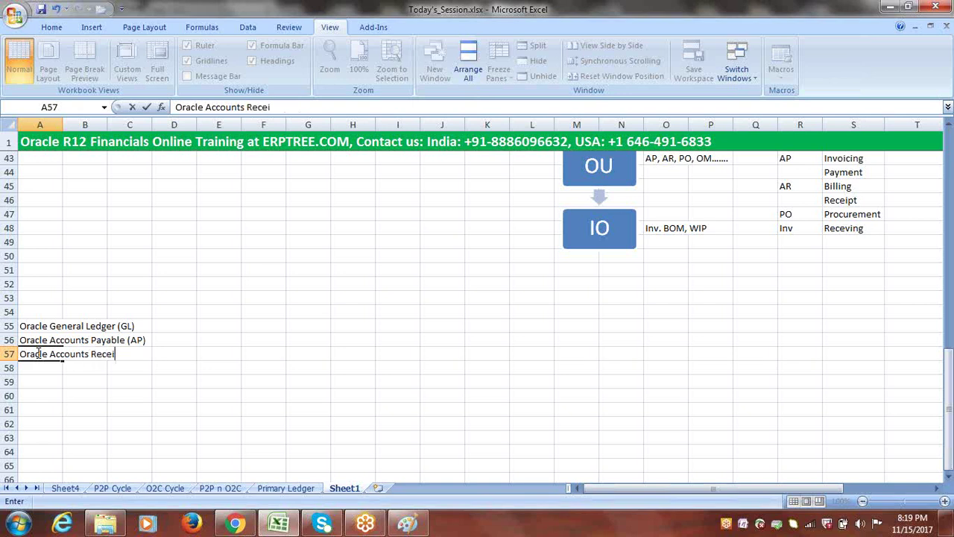
{"action": "type", "text": "vable (AR)"}
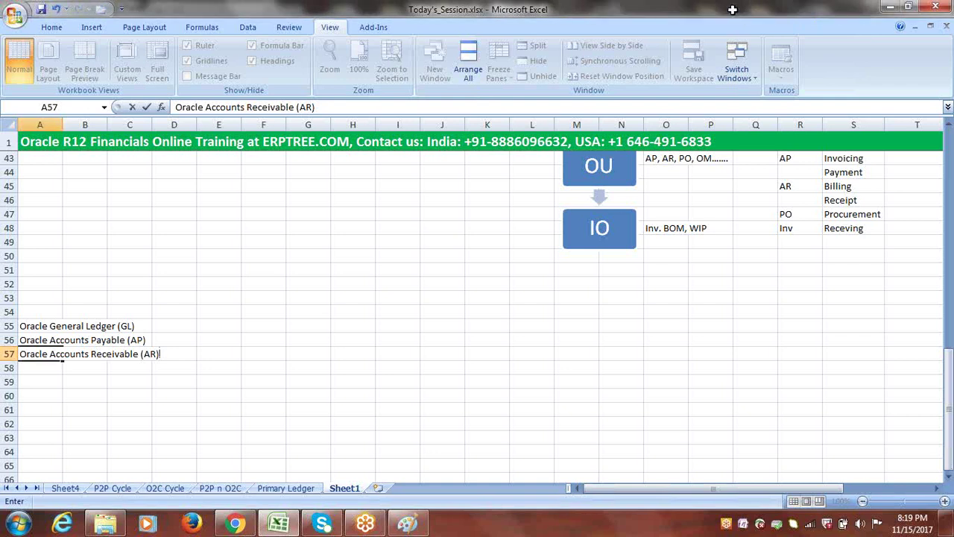
{"action": "left_click", "coordinate": [52, 368]}
{"action": "type", "text": "O"}
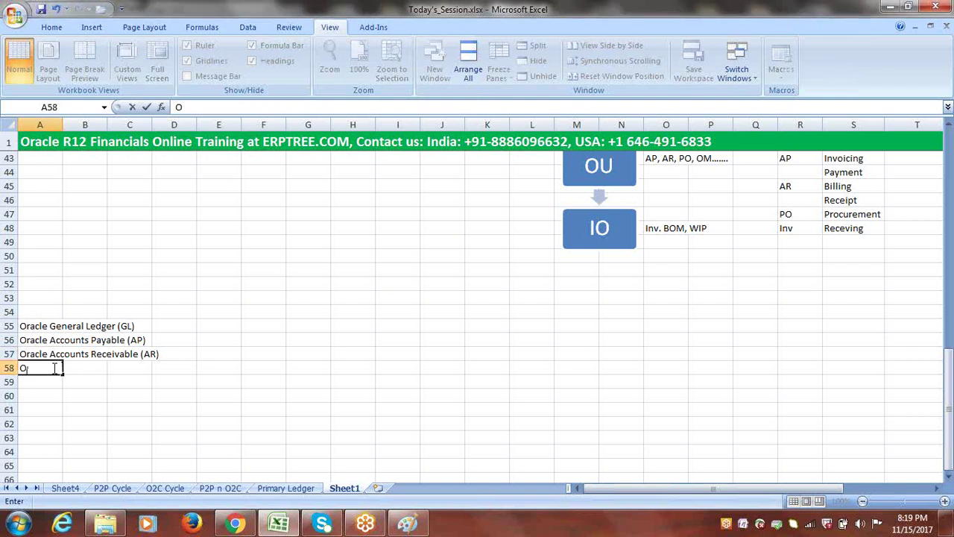
{"action": "type", "text": "racle Fixe"}
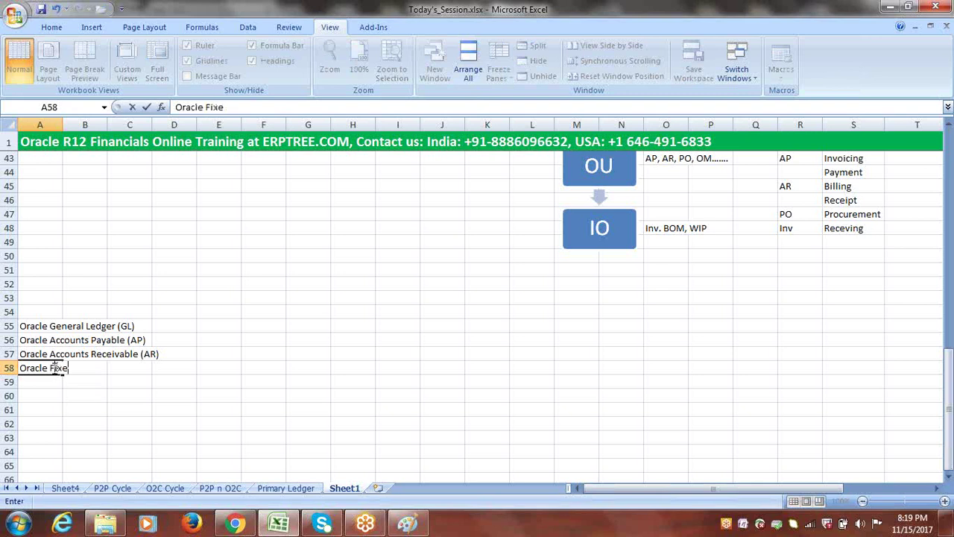
{"action": "type", "text": "d Assets (FA)"}
{"action": "left_click", "coordinate": [47, 381]}
{"action": "type", "text": "Oracle"}
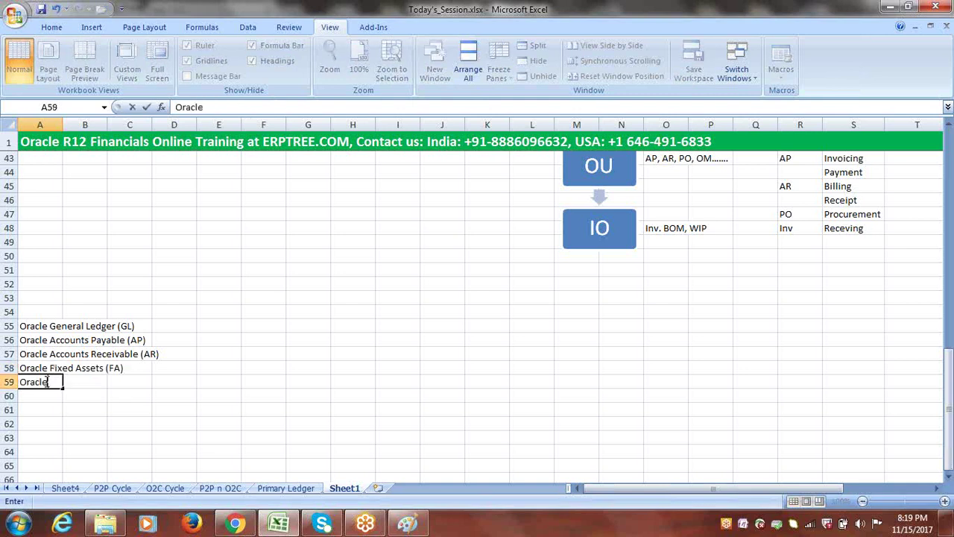
{"action": "type", "text": " Cash Ma"}
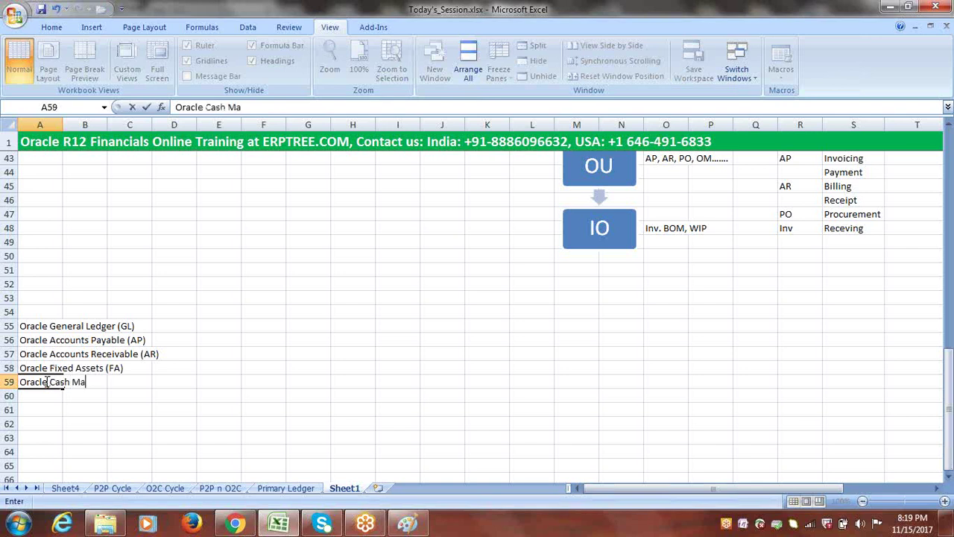
{"action": "type", "text": "nagement "}
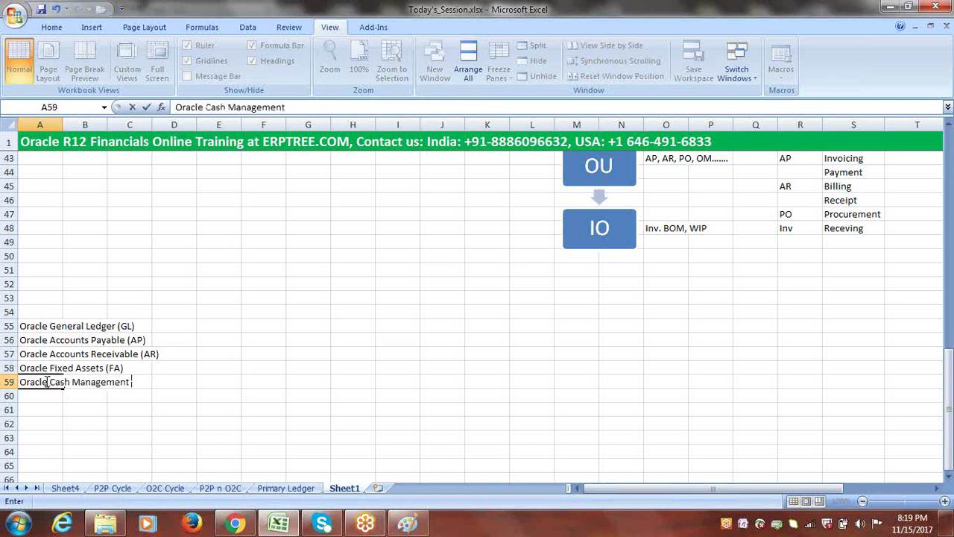
{"action": "type", "text": "(CM/CE)"}
{"action": "key", "text": "Return"}
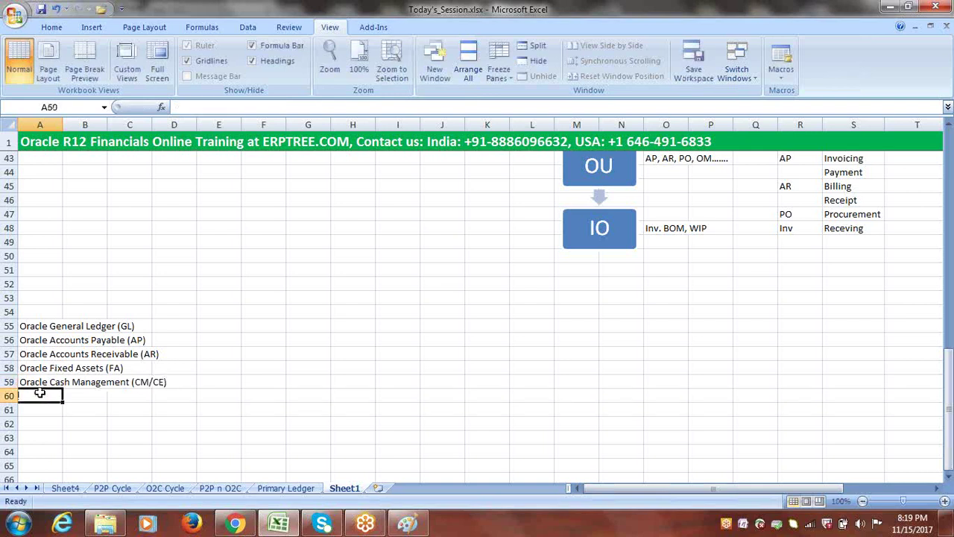
- Add Oracle Human Resources (HR/HRMS) and Oracle Inventory (Inv.) to the list
{"action": "type", "text": "Oracle"}
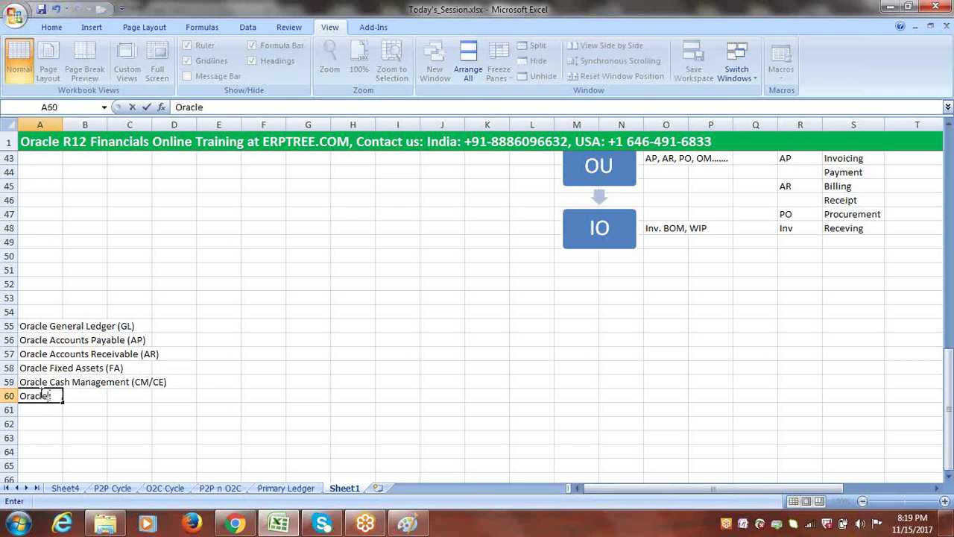
{"action": "type", "text": " Human Re"}
{"action": "key", "text": "BackSpace"}
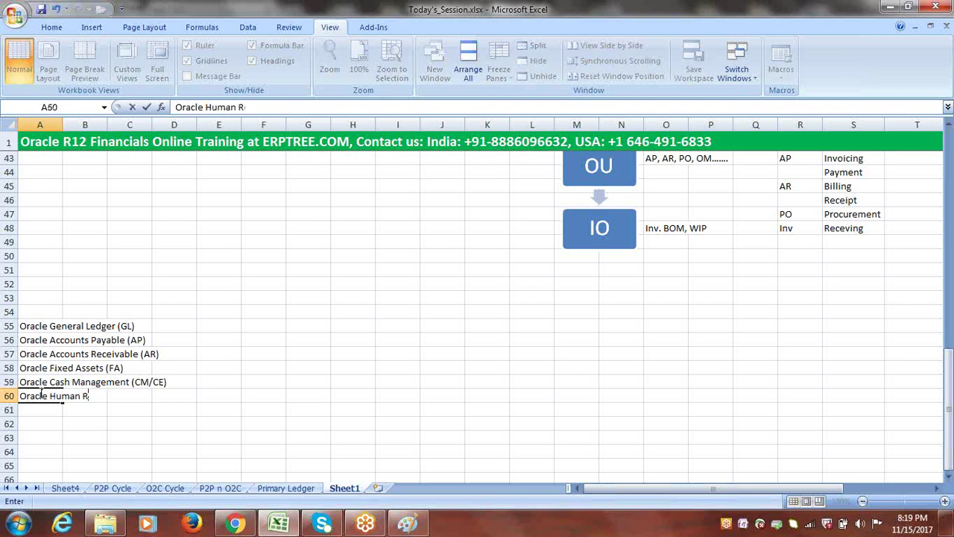
{"action": "type", "text": "esources"}
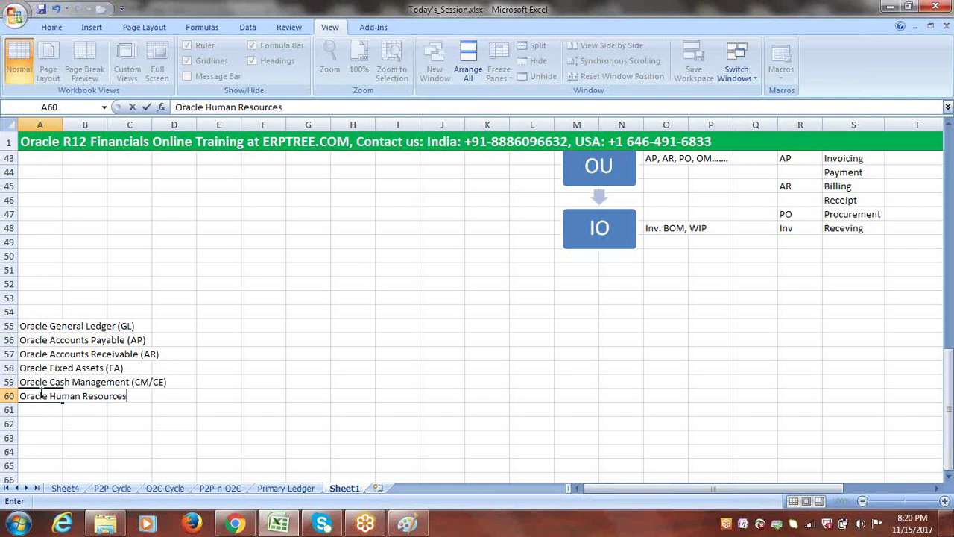
{"action": "type", "text": "("}
{"action": "key", "text": "BackSpace"}
{"action": "type", "text": "(HR/HRMS"}
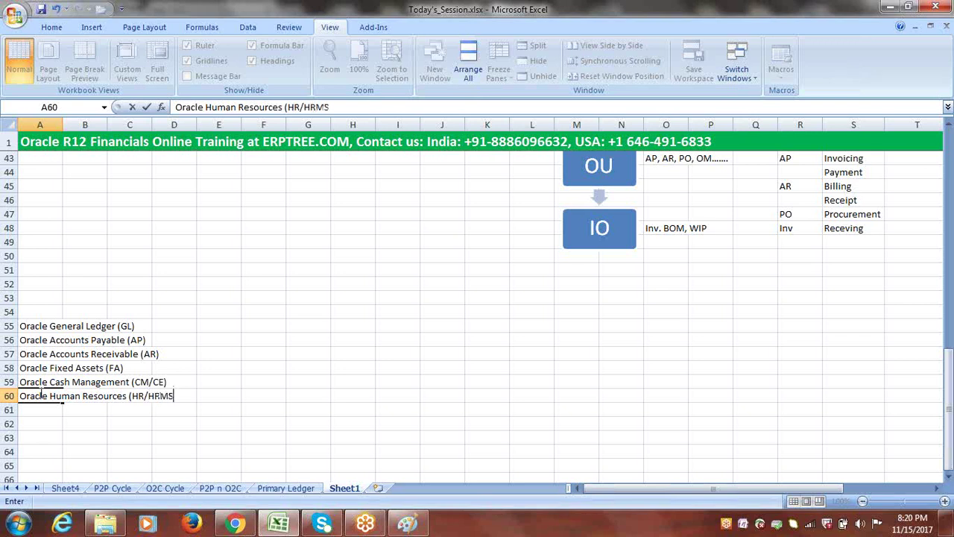
{"action": "left_click_drag", "start_coordinate": [149, 396], "coordinate": [172, 400]}
{"action": "left_click", "coordinate": [179, 397]}
{"action": "type", "text": ")"}
{"action": "left_click", "coordinate": [35, 410]}
{"action": "type", "text": "O"}
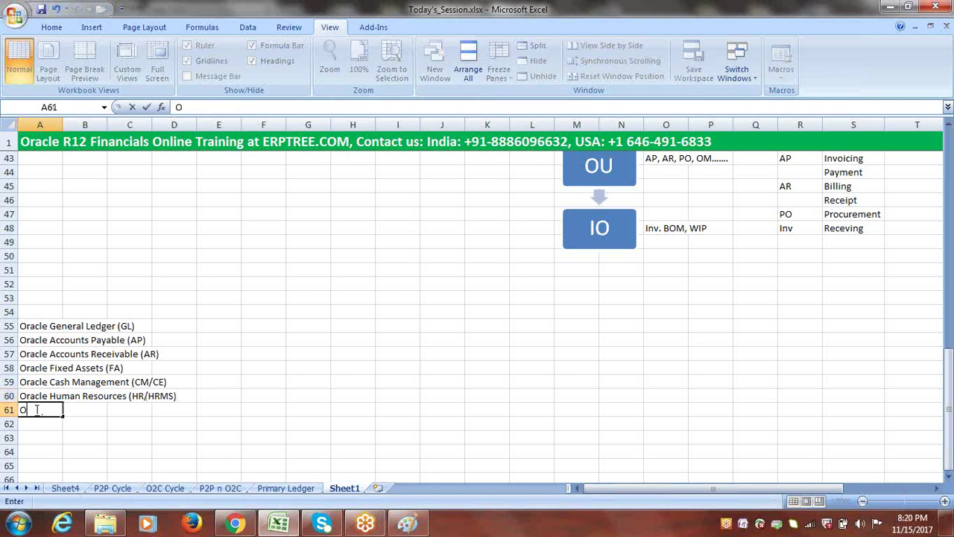
{"action": "type", "text": "racle Inventory"}
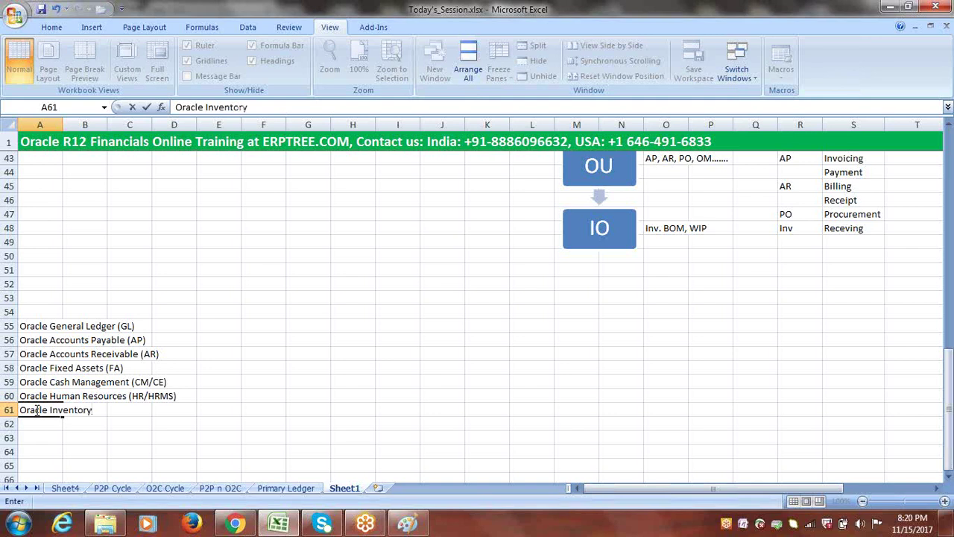
{"action": "type", "text": " (Inv.)"}
{"action": "left_click", "coordinate": [31, 424]}
- Finish the list with Oracle Purchasing (PO) and Oracle Order Management (OM)
{"action": "type", "text": "Oraccle P"}
{"action": "key", "text": "BackSpace"}
{"action": "key", "text": "BackSpace"}
{"action": "key", "text": "BackSpace"}
{"action": "key", "text": "BackSpace"}
{"action": "key", "text": "BackSpace"}
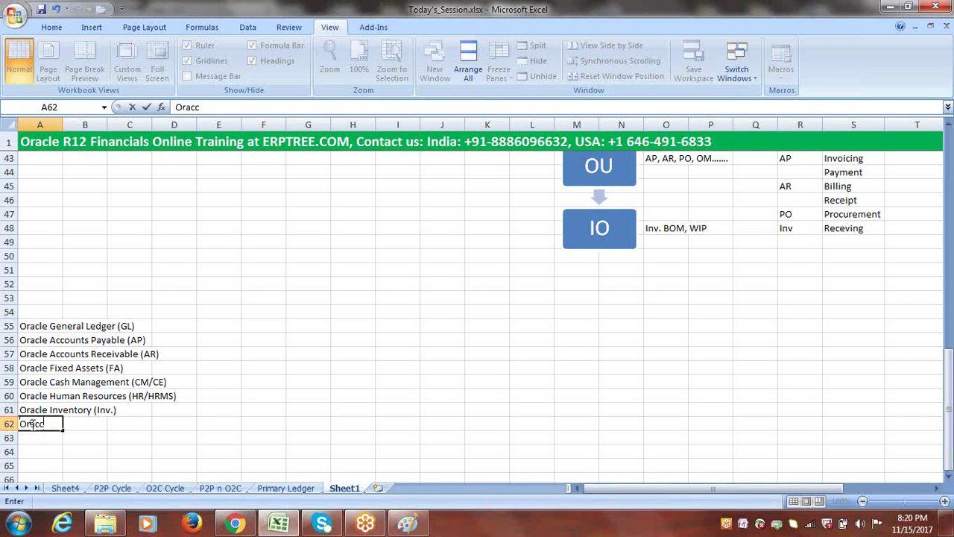
{"action": "type", "text": "le"}
{"action": "key", "text": "BackSpace"}
{"action": "key", "text": "BackSpace"}
{"action": "type", "text": "le Purchasing"}
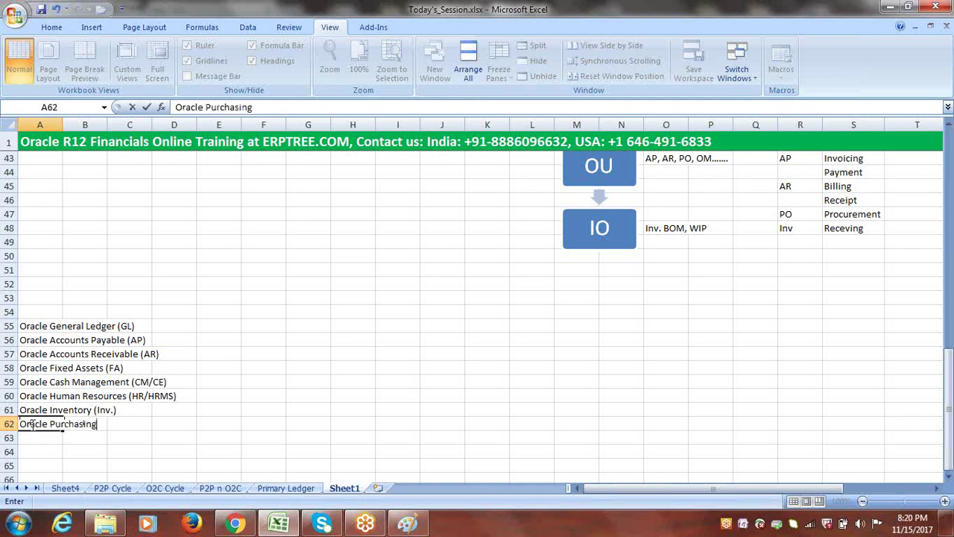
{"action": "type", "text": " (p"}
{"action": "key", "text": "BackSpace"}
{"action": "type", "text": "PO)"}
{"action": "left_click", "coordinate": [35, 438]}
{"action": "type", "text": "Ora"}
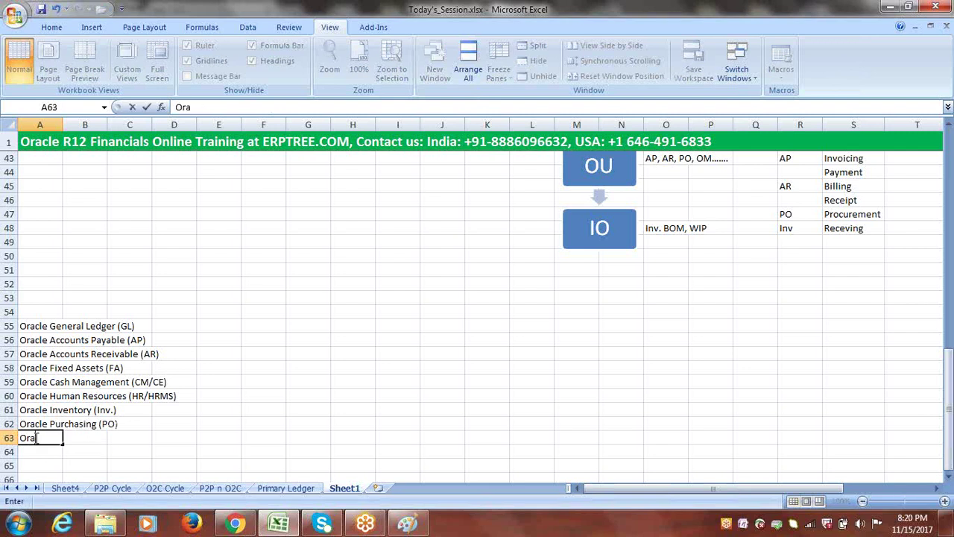
{"action": "type", "text": "cle Order"}
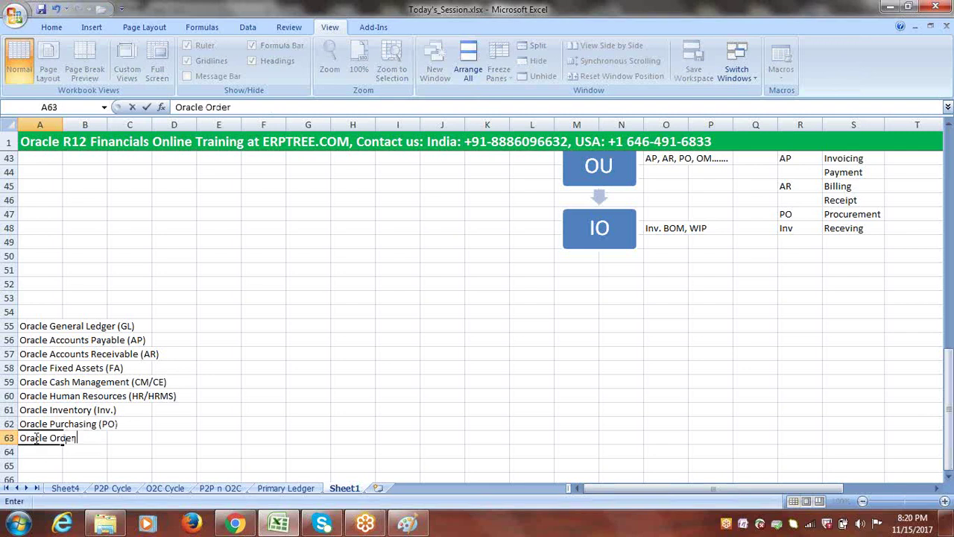
{"action": "type", "text": " Management"}
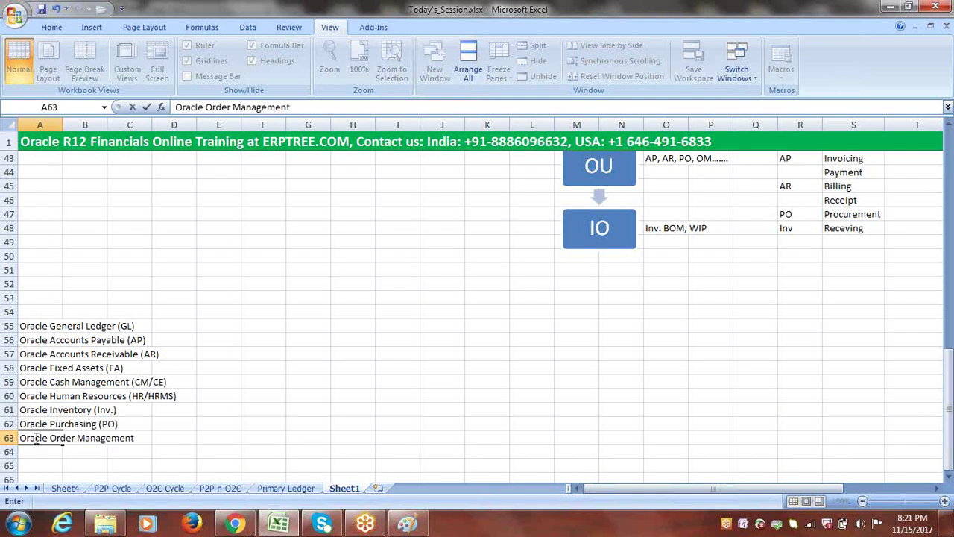
{"action": "type", "text": " (OM)"}
{"action": "left_click", "coordinate": [42, 449]}
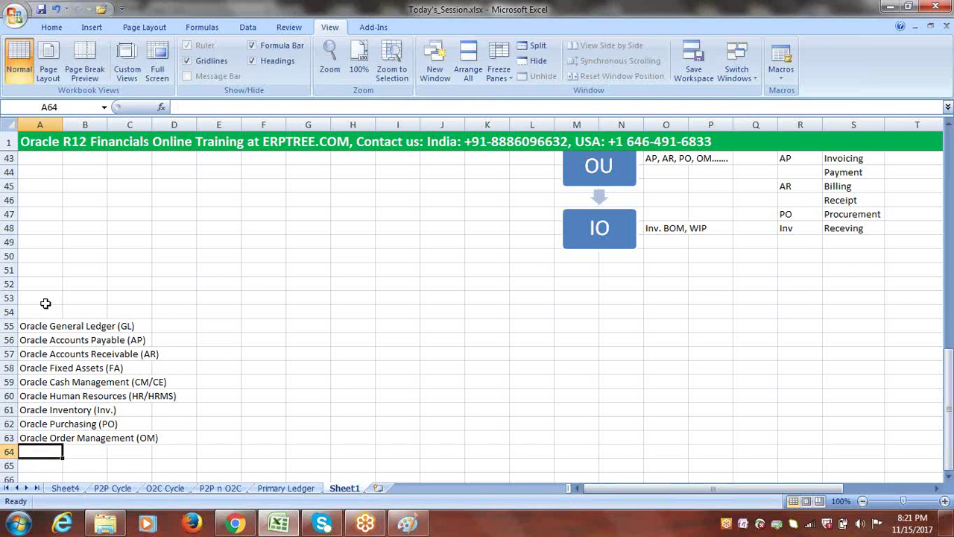
- Set rows 53–66 to font size 16
{"action": "left_click", "coordinate": [9, 325]}
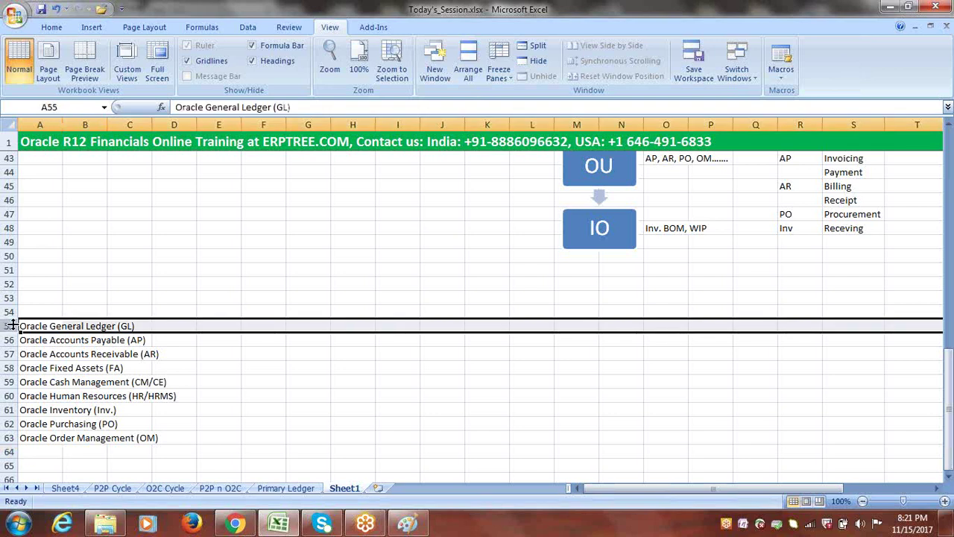
{"action": "left_click", "coordinate": [9, 299]}
{"action": "left_click_drag", "start_coordinate": [9, 298], "coordinate": [43, 456]}
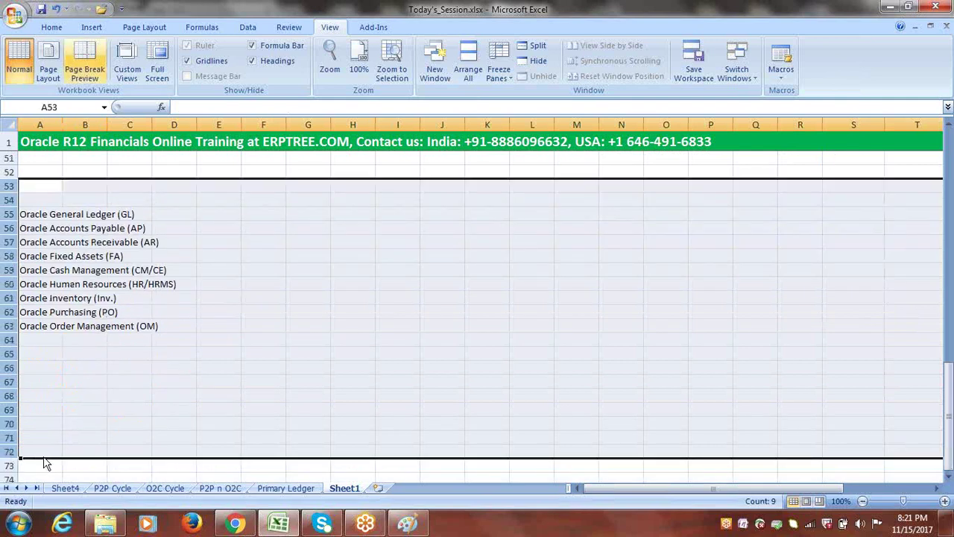
{"action": "left_click", "coordinate": [52, 28]}
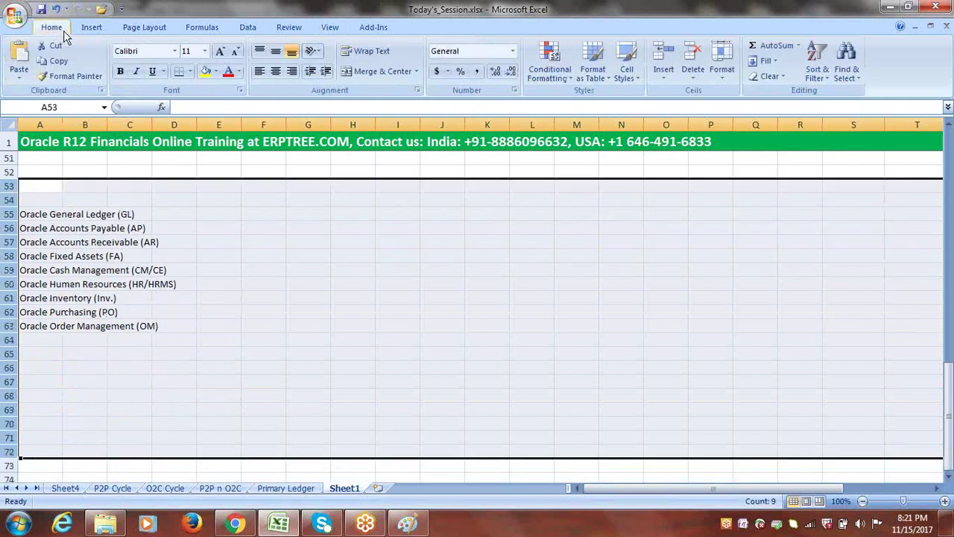
{"action": "left_click", "coordinate": [204, 51]}
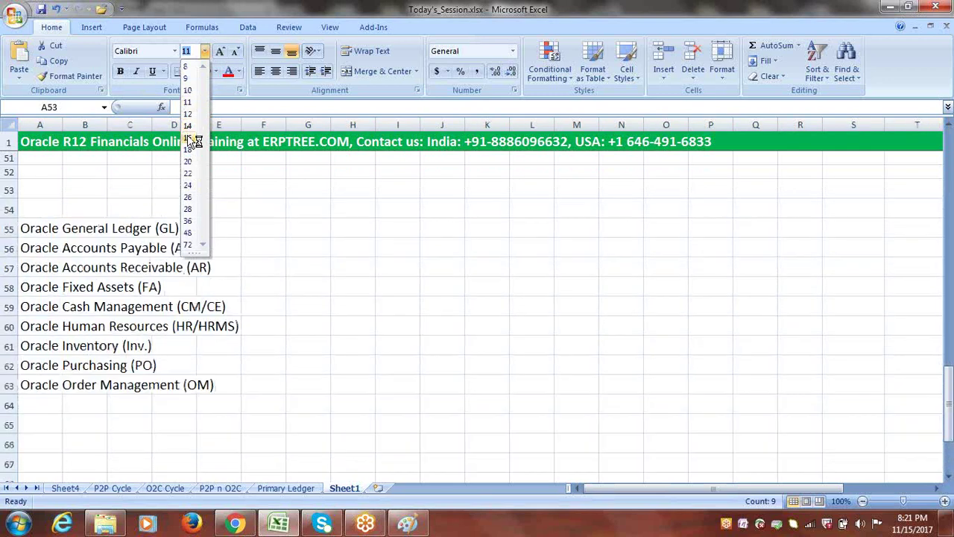
{"action": "left_click", "coordinate": [189, 138]}
- Clear the row selection and try widening column A
{"action": "left_click", "coordinate": [270, 260]}
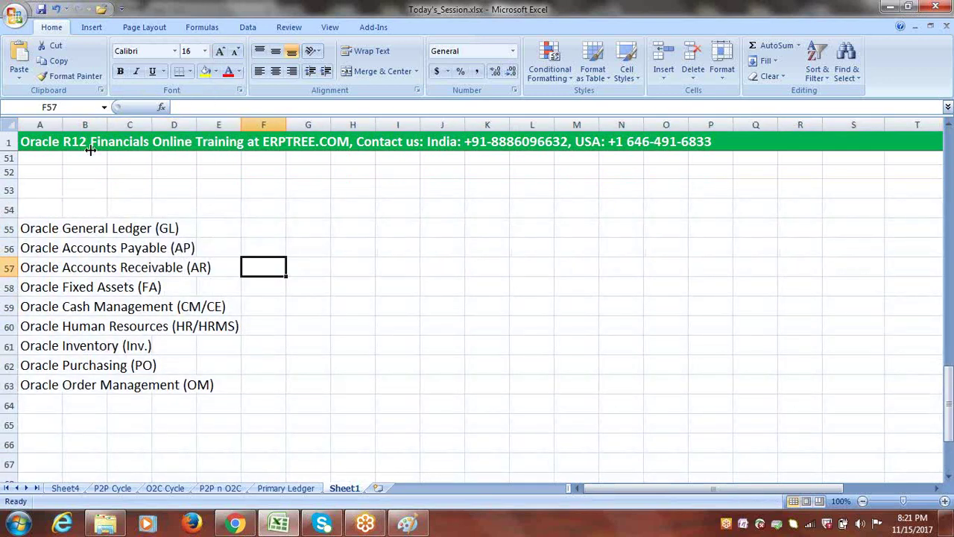
{"action": "left_click_drag", "start_coordinate": [63, 125], "coordinate": [64, 124]}
{"action": "key", "text": "Right"}
{"action": "key", "text": "Right"}
{"action": "key", "text": "Right"}
{"action": "key", "text": "Right"}
{"action": "key", "text": "Down"}
{"action": "key", "text": "Down"}
{"action": "key", "text": "Down"}
{"action": "key", "text": "Down"}
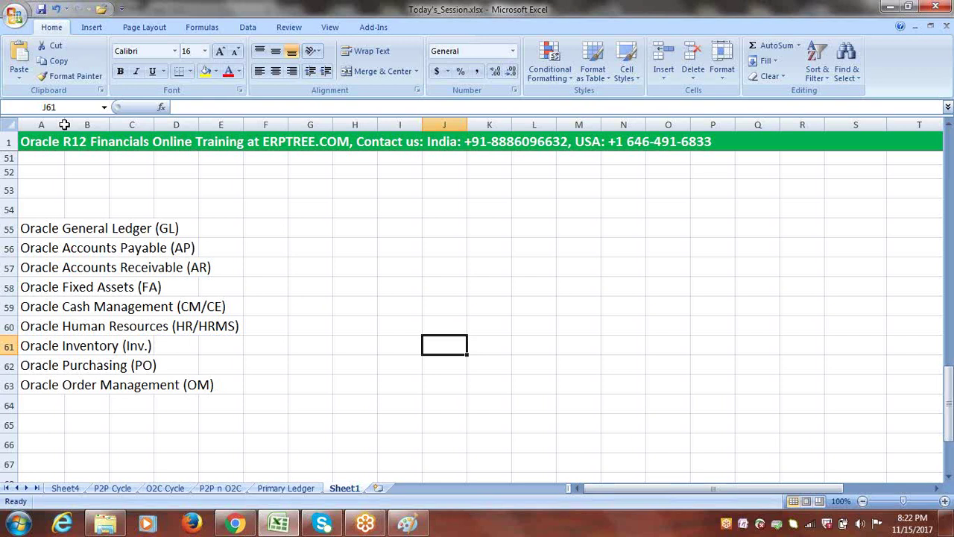
{"action": "left_click_drag", "start_coordinate": [42, 224], "coordinate": [224, 313]}
{"action": "left_click_drag", "start_coordinate": [22, 224], "coordinate": [201, 256]}
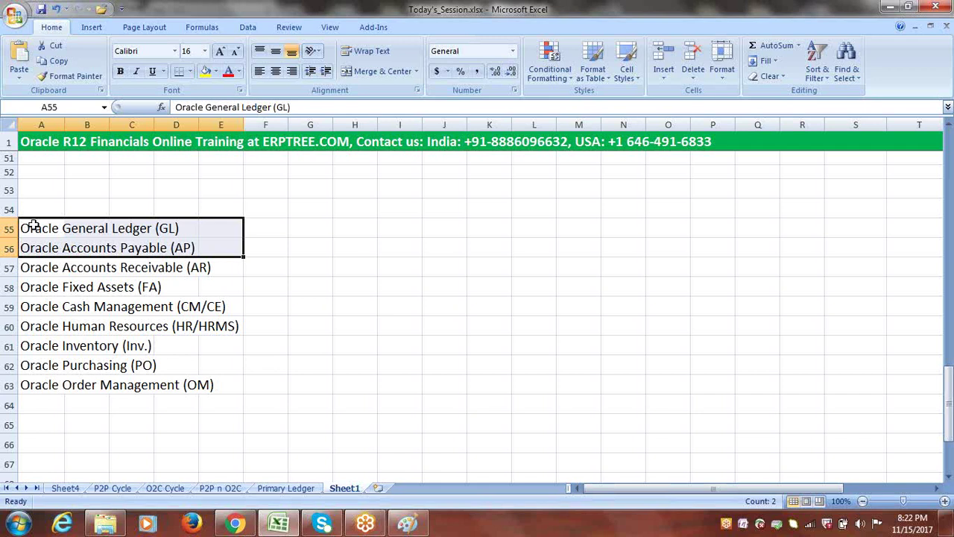
{"action": "left_click_drag", "start_coordinate": [34, 227], "coordinate": [223, 384]}
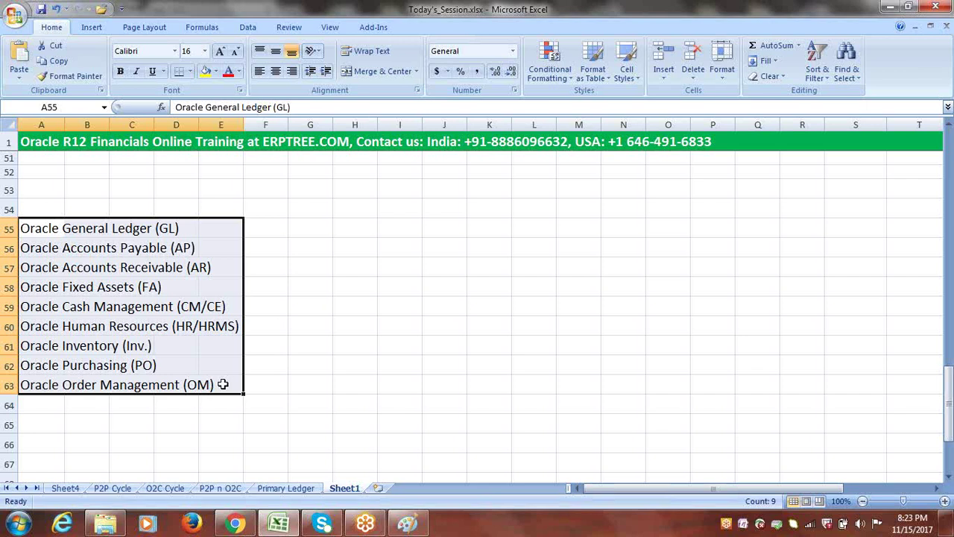
{"action": "left_click", "coordinate": [337, 342]}
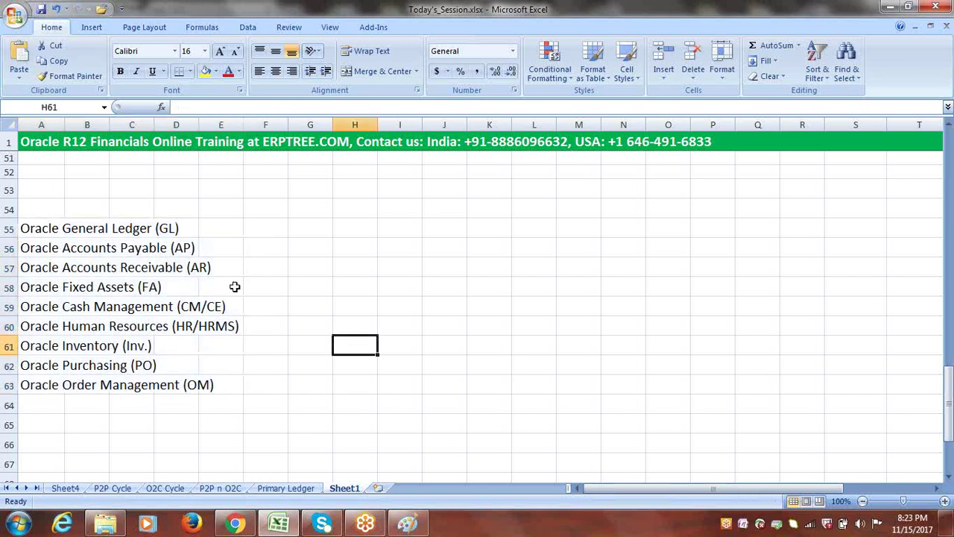
{"action": "left_click_drag", "start_coordinate": [39, 231], "coordinate": [217, 382]}
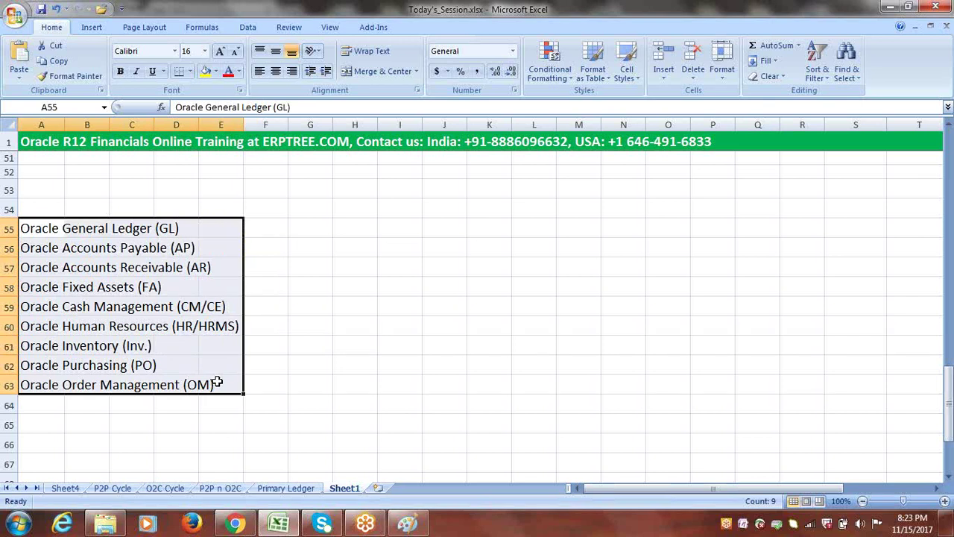
{"action": "left_click", "coordinate": [37, 208]}
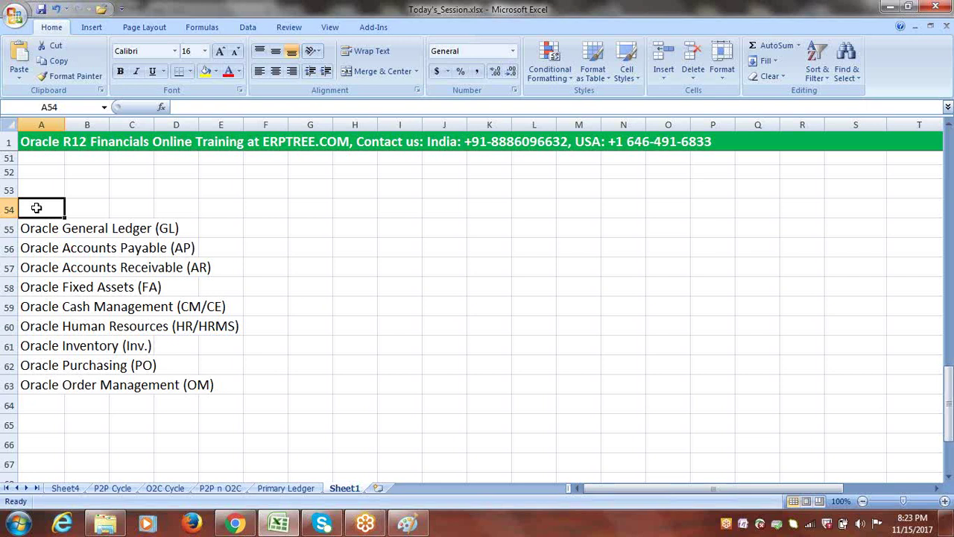
- Enter '1.Login to fresh Instance as SYSADMIN user' in cell A53
{"action": "left_click", "coordinate": [38, 188]}
{"action": "type", "text": "1."}
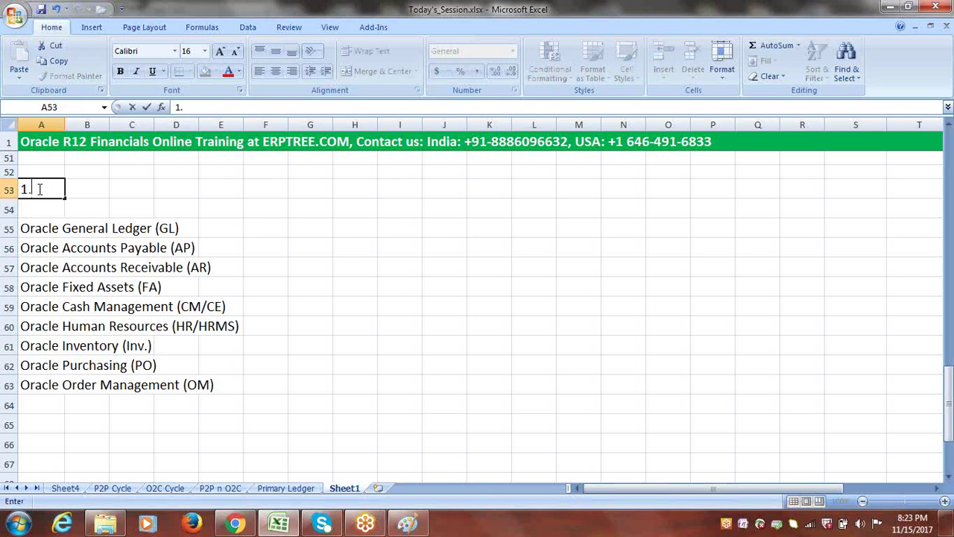
{"action": "type", "text": "I"}
{"action": "key", "text": "BackSpace"}
{"action": "type", "text": "Login to "}
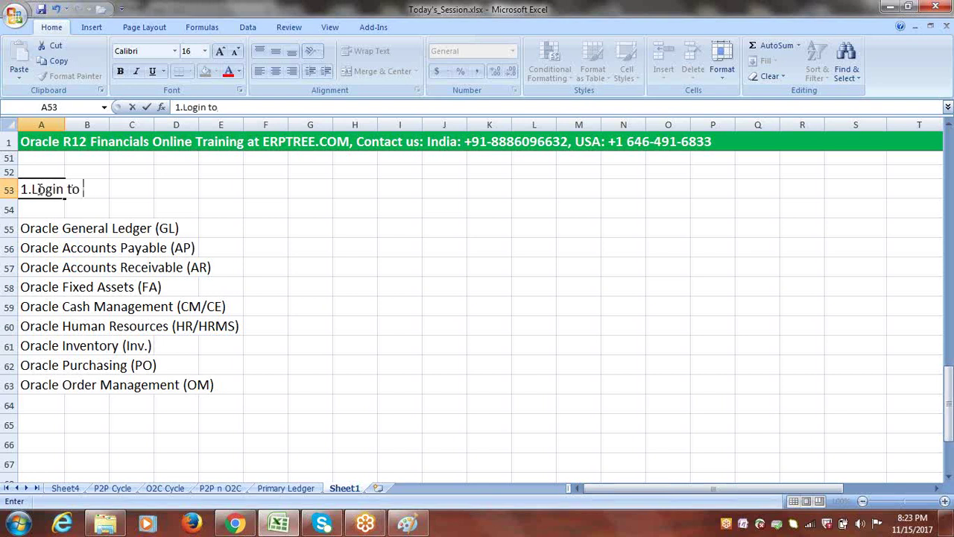
{"action": "type", "text": "fresh Instance as SYS"}
{"action": "key", "text": "BackSpace"}
{"action": "type", "text": "YSASMIN"}
{"action": "key", "text": "BackSpace"}
{"action": "key", "text": "BackSpace"}
{"action": "key", "text": "BackSpace"}
{"action": "key", "text": "BackSpace"}
{"action": "key", "text": "BackSpace"}
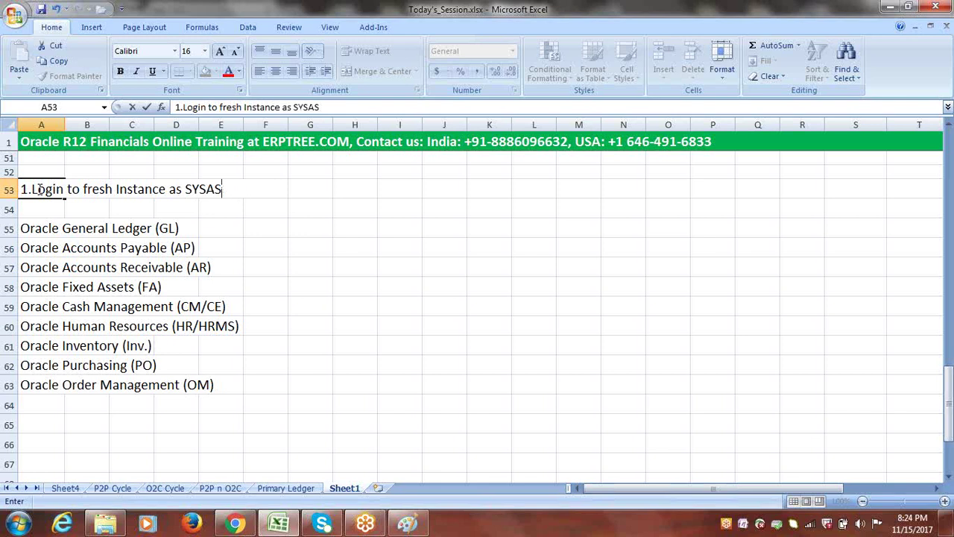
{"action": "type", "text": "ADMIN user"}
{"action": "left_click", "coordinate": [36, 207]}
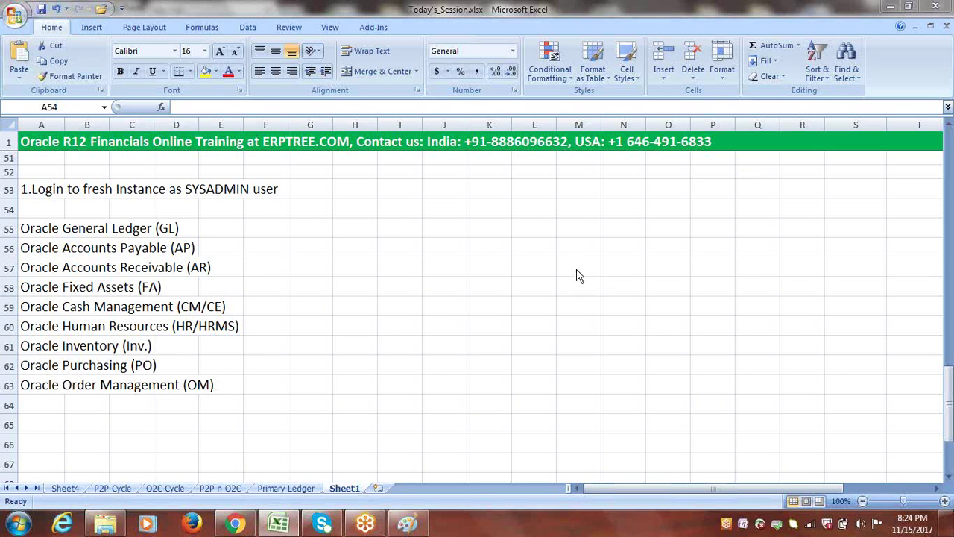
- Refocus the spreadsheet and select the module names in A55:A63
{"action": "left_click", "coordinate": [190, 189]}
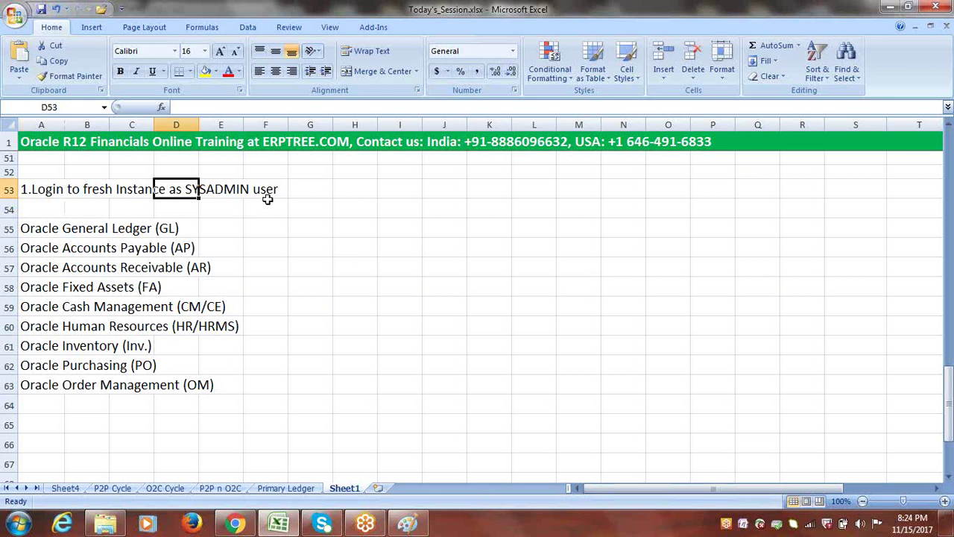
{"action": "left_click", "coordinate": [300, 191]}
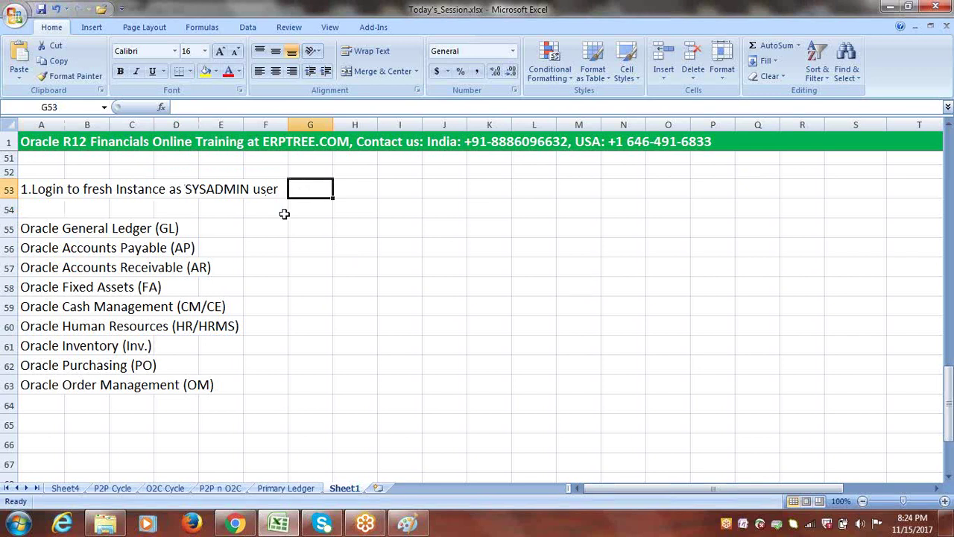
{"action": "left_click", "coordinate": [732, 9]}
{"action": "left_click", "coordinate": [39, 208]}
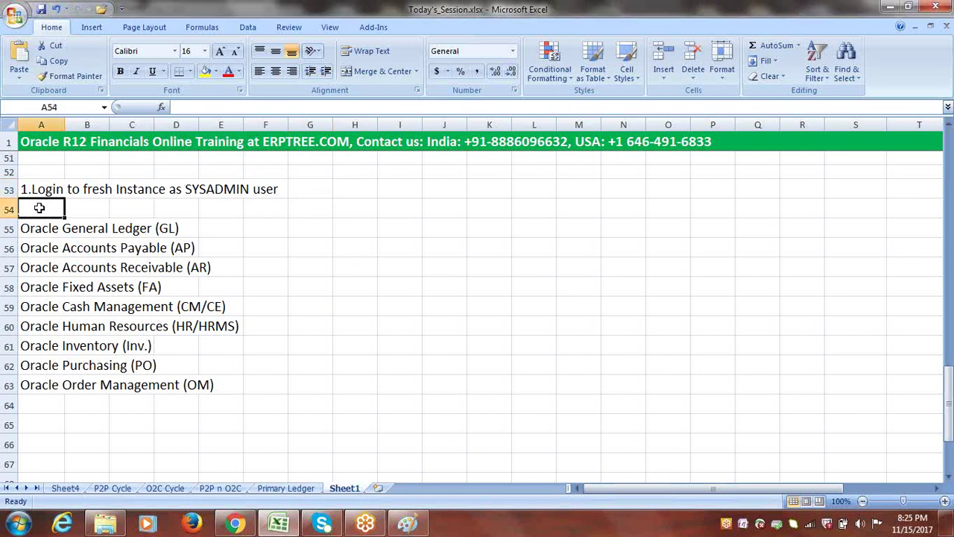
{"action": "left_click_drag", "start_coordinate": [39, 228], "coordinate": [43, 378]}
- Enter '2.Create required Responsibilities' in cell A54
{"action": "left_click", "coordinate": [39, 211]}
{"action": "type", "text": "2."}
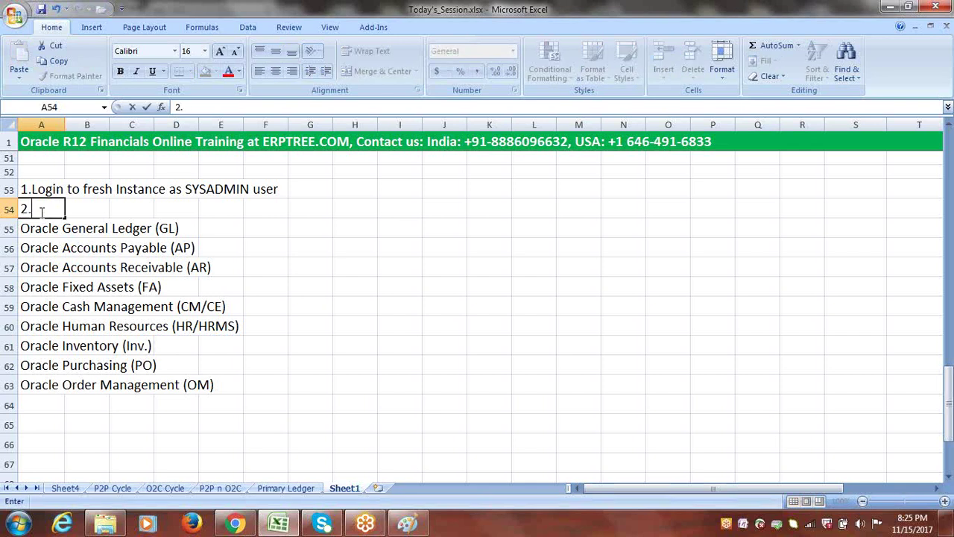
{"action": "type", "text": "Create re"}
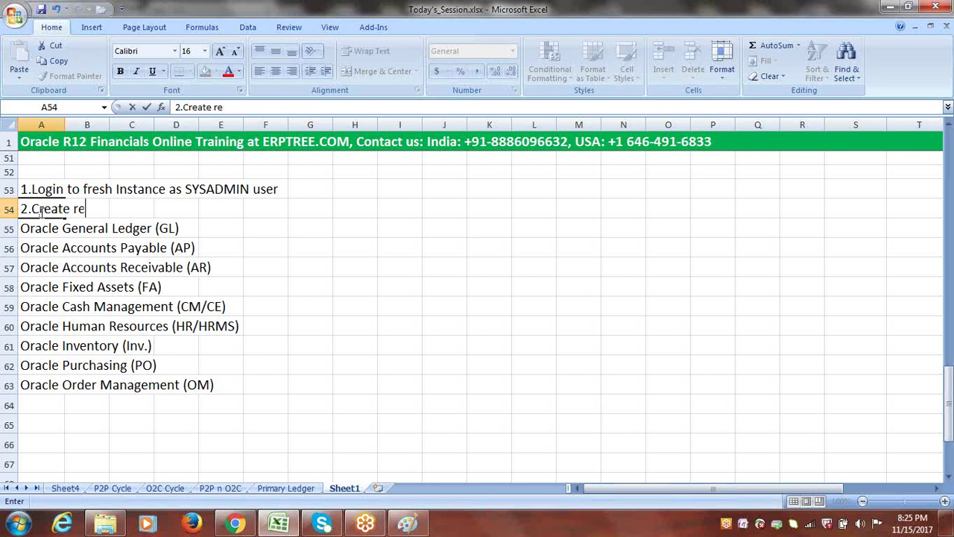
{"action": "type", "text": "quired Re"}
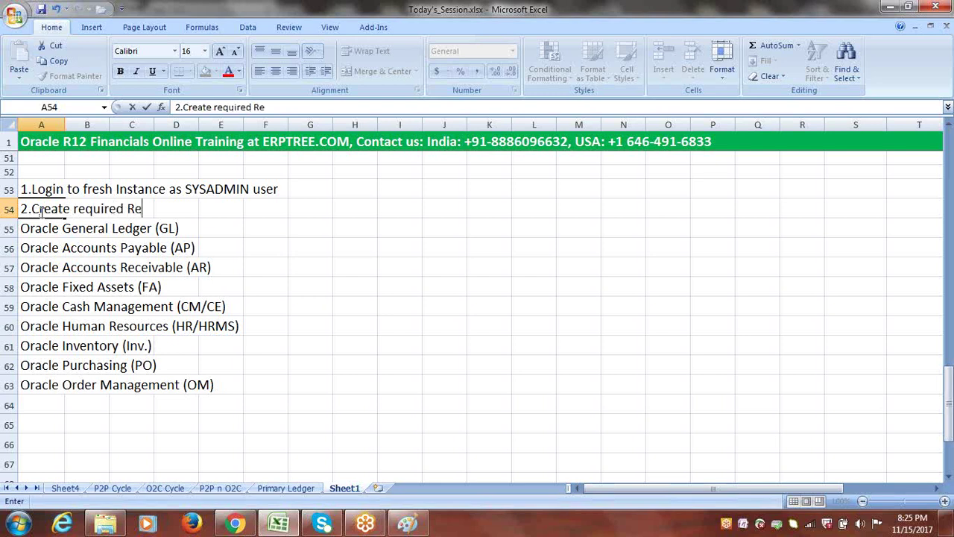
{"action": "type", "text": "sponsibil"}
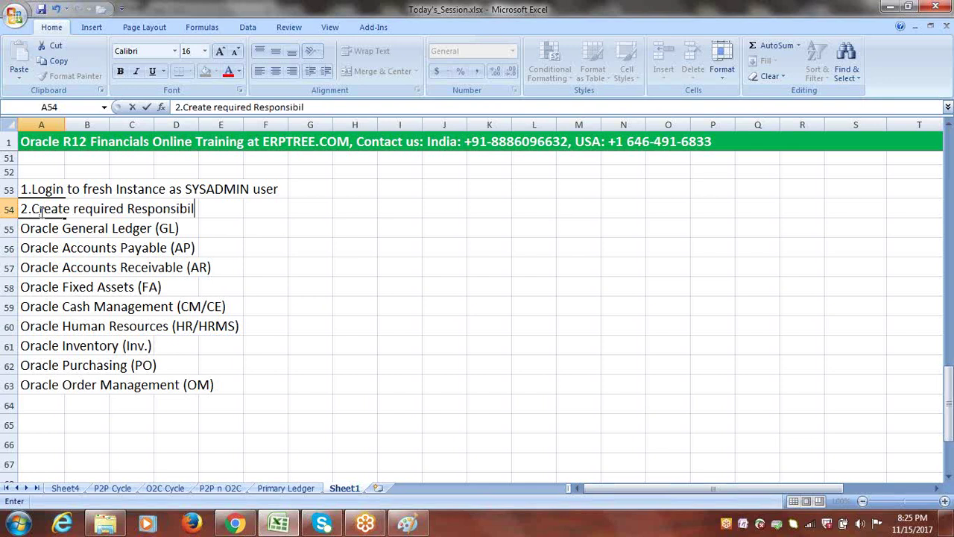
{"action": "type", "text": "ities"}
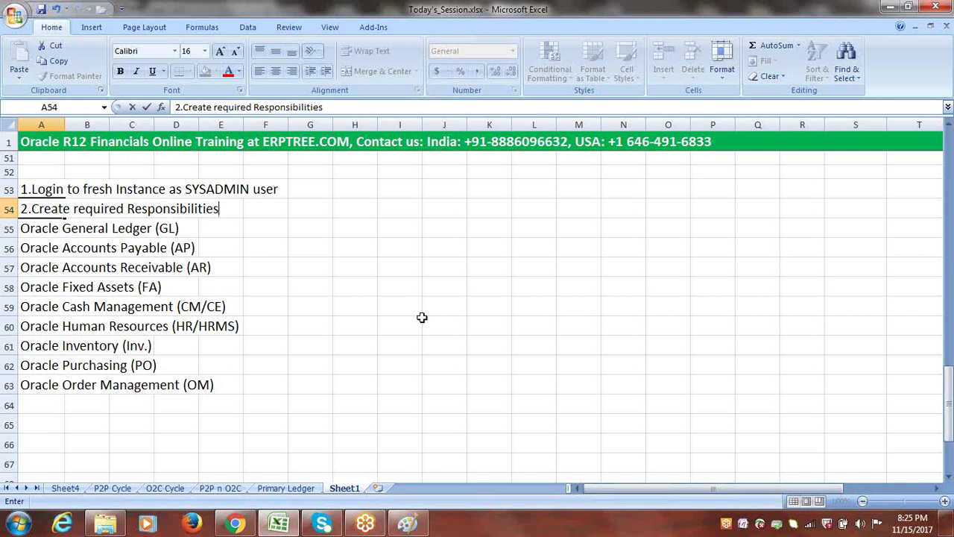
{"action": "left_click", "coordinate": [237, 405]}
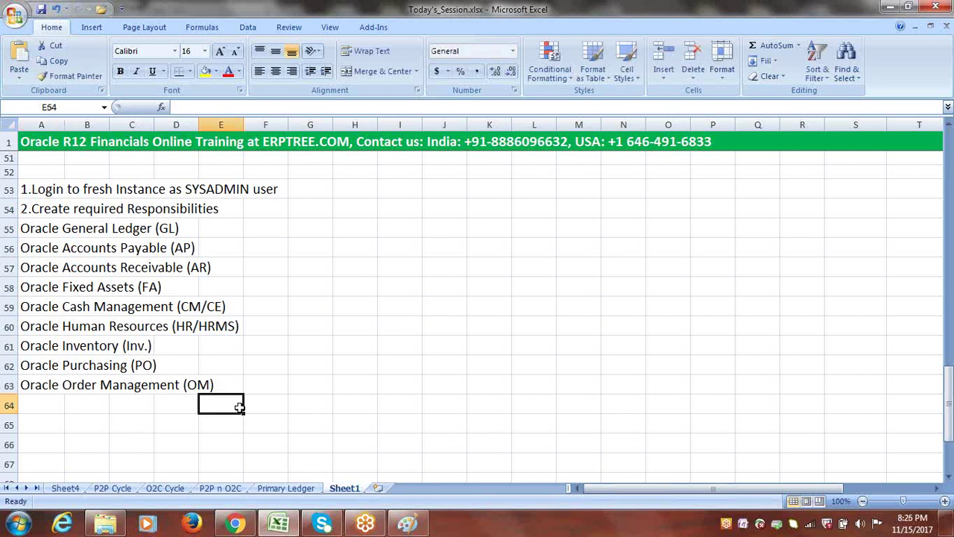
- Enter '3.Set Profile Option', '4.Create User' and '5.Assign all Responsibilities to User' in A64:A66
{"action": "left_click", "coordinate": [45, 404]}
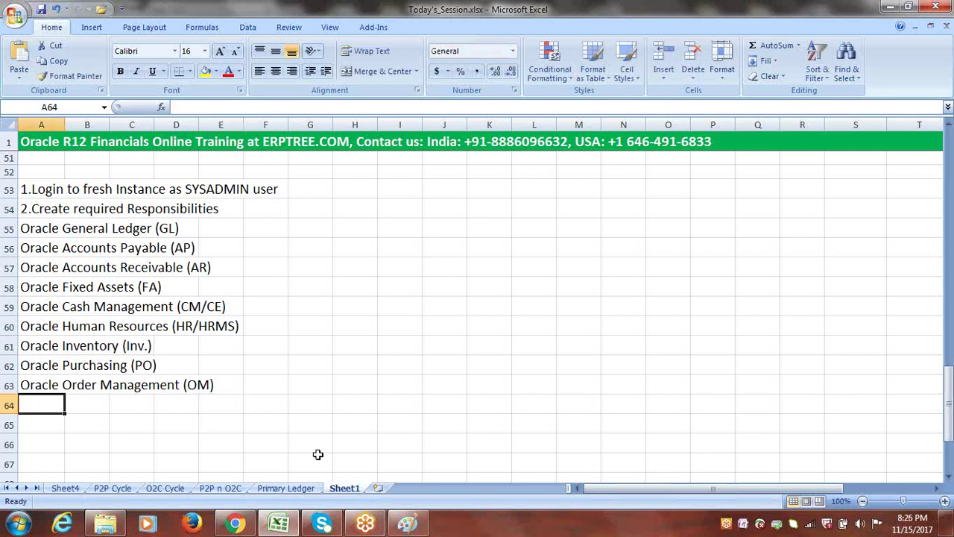
{"action": "type", "text": "3."}
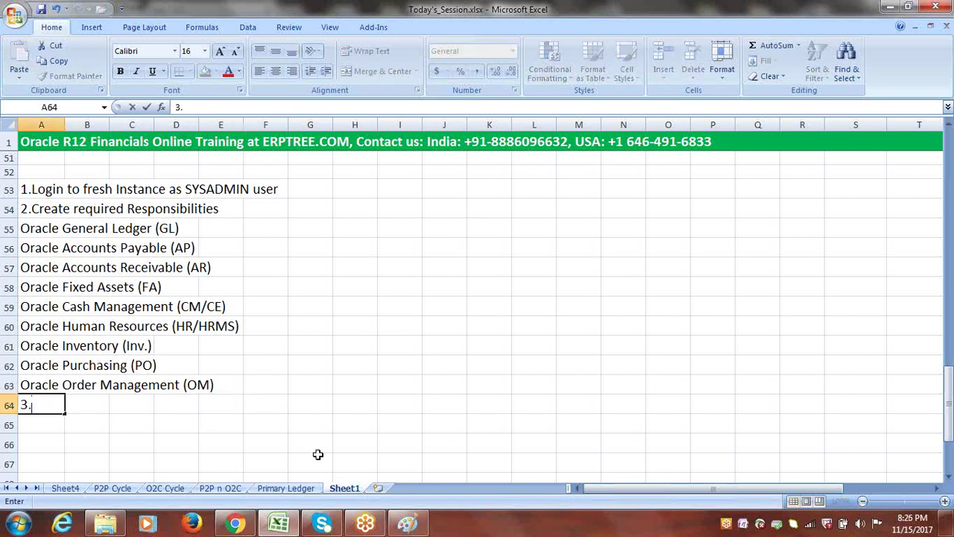
{"action": "type", "text": "Set Pro"}
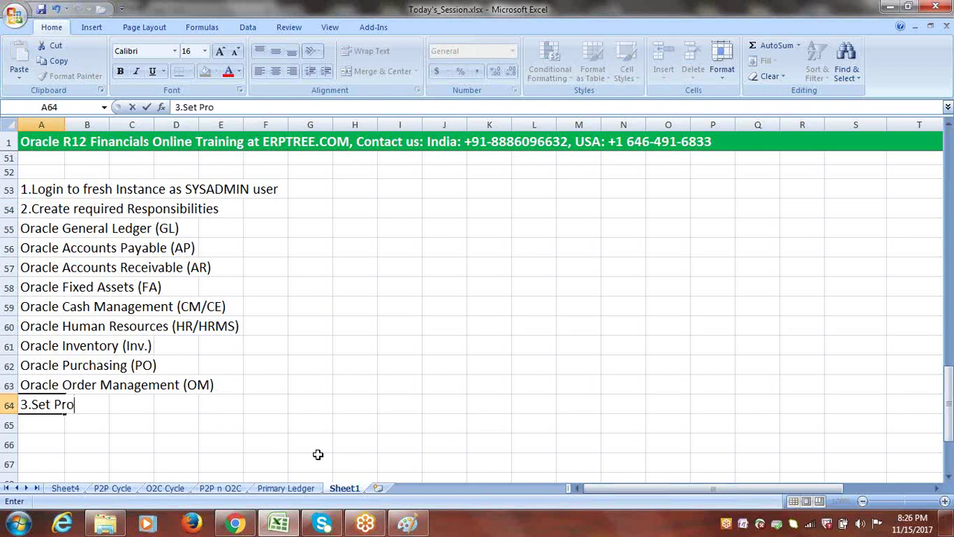
{"action": "type", "text": "file Option"}
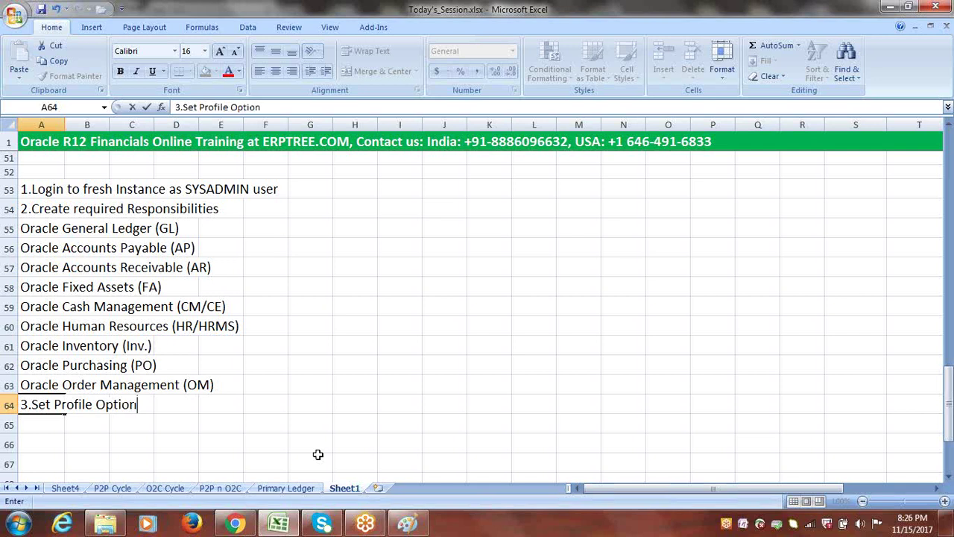
{"action": "left_click", "coordinate": [32, 422]}
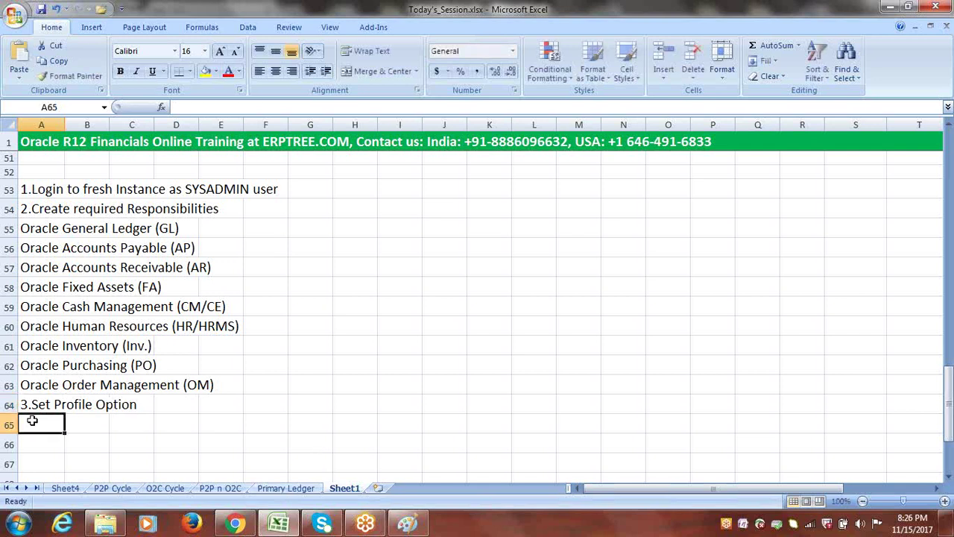
{"action": "type", "text": "4"}
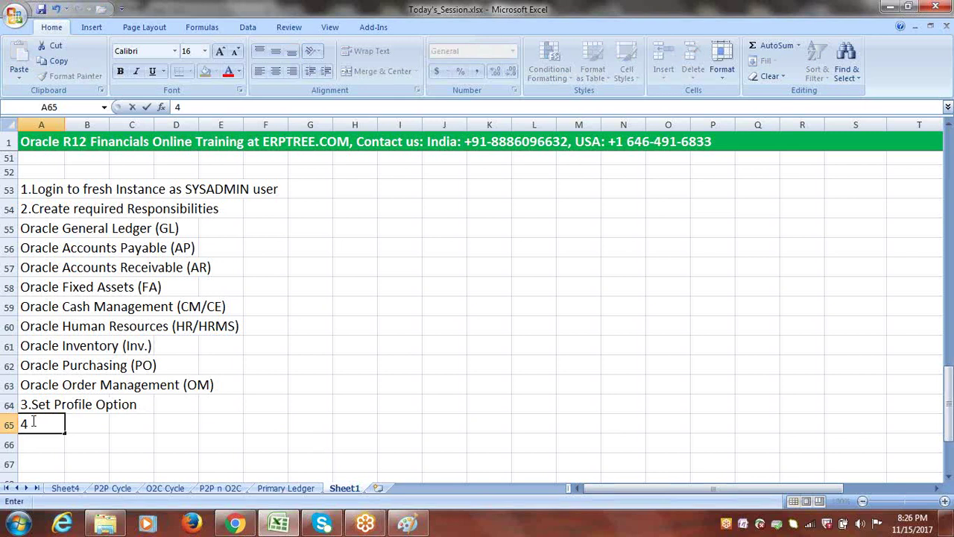
{"action": "type", "text": ".Create User"}
{"action": "left_click", "coordinate": [45, 442]}
{"action": "type", "text": "5.Assign"}
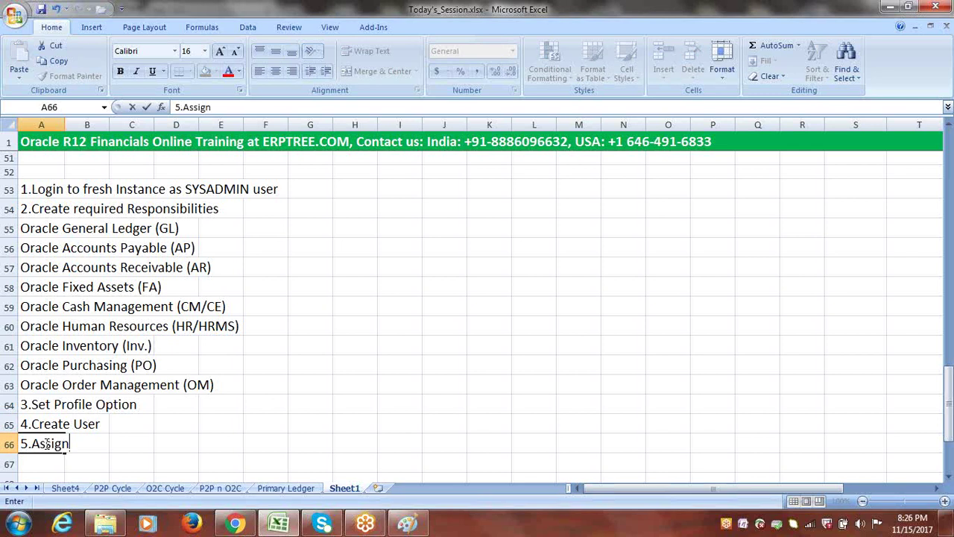
{"action": "type", "text": " all Responsi"}
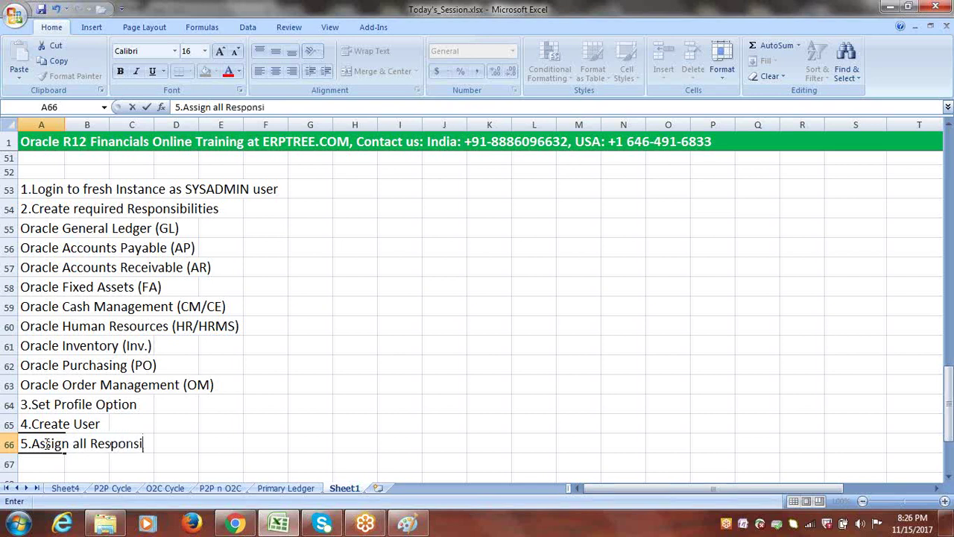
{"action": "type", "text": "bilities t"}
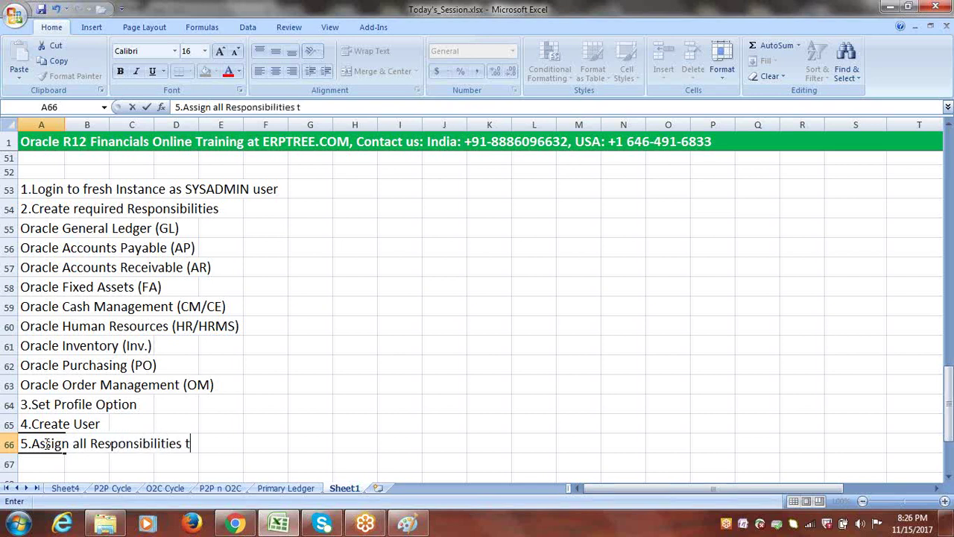
{"action": "type", "text": "o User"}
{"action": "left_click", "coordinate": [293, 457]}
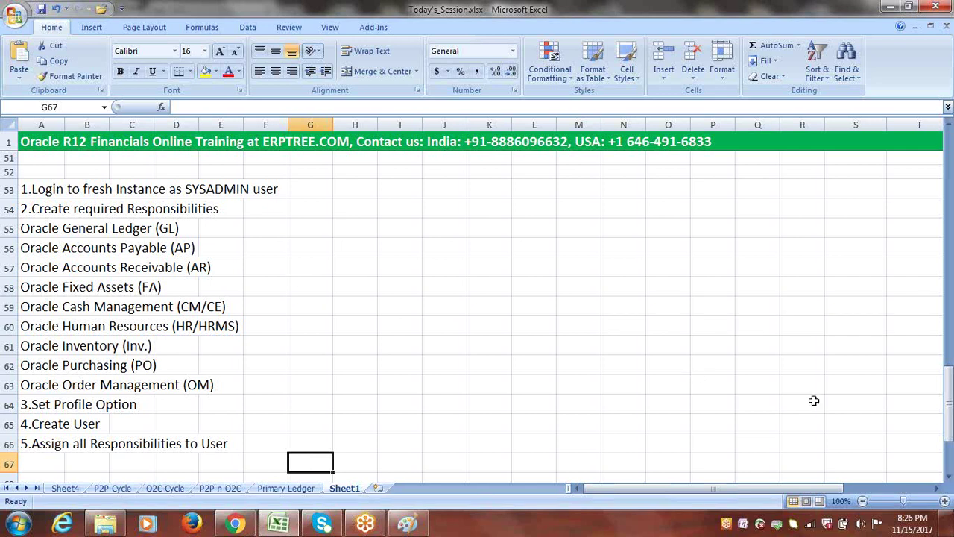
{"action": "left_click", "coordinate": [949, 477]}
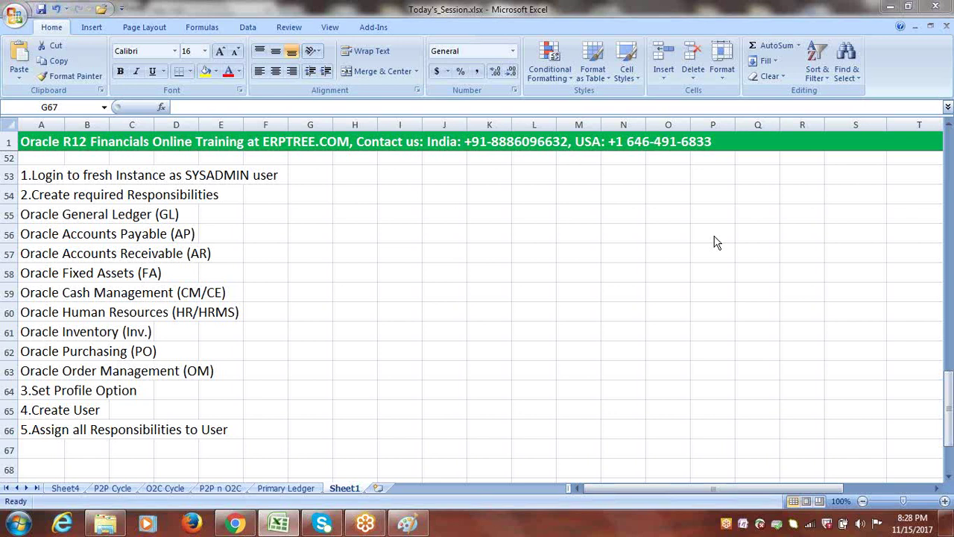
{"action": "left_click", "coordinate": [342, 252]}
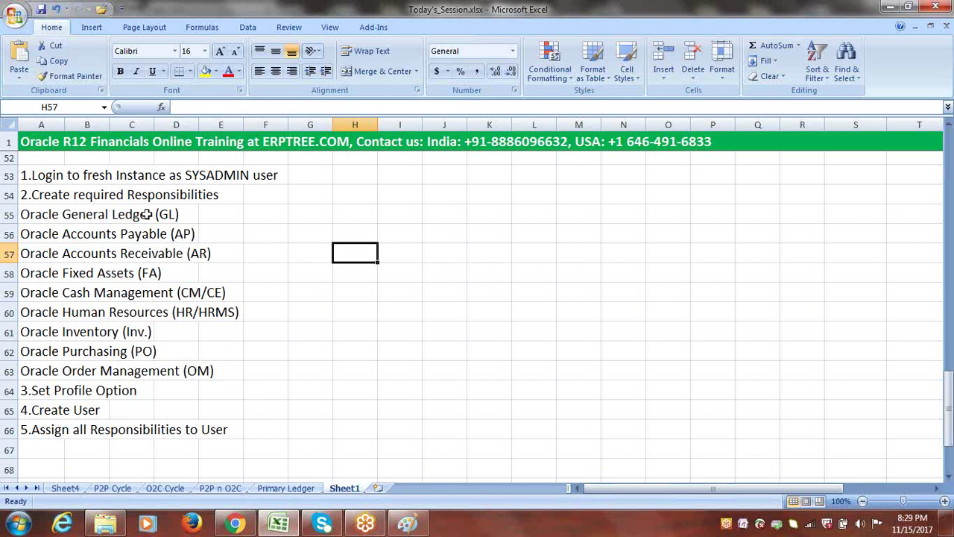
{"action": "left_click", "coordinate": [137, 216]}
{"action": "left_click_drag", "start_coordinate": [32, 216], "coordinate": [216, 292]}
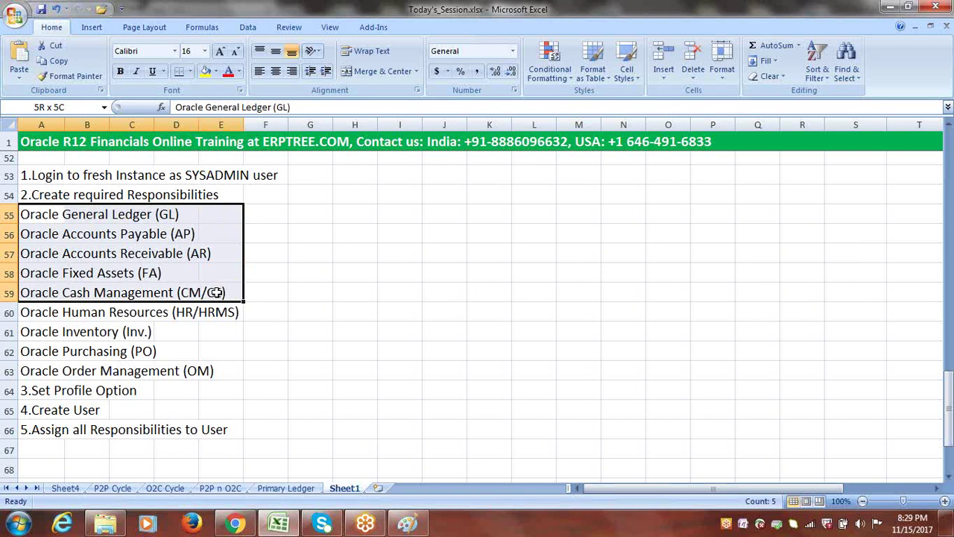
{"action": "left_click_drag", "start_coordinate": [49, 312], "coordinate": [225, 370]}
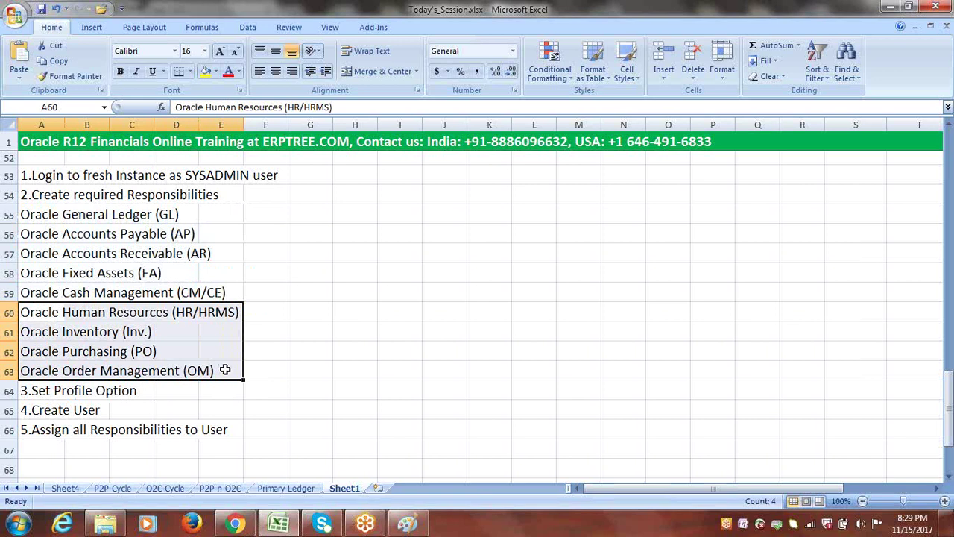
{"action": "left_click_drag", "start_coordinate": [60, 313], "coordinate": [211, 307]}
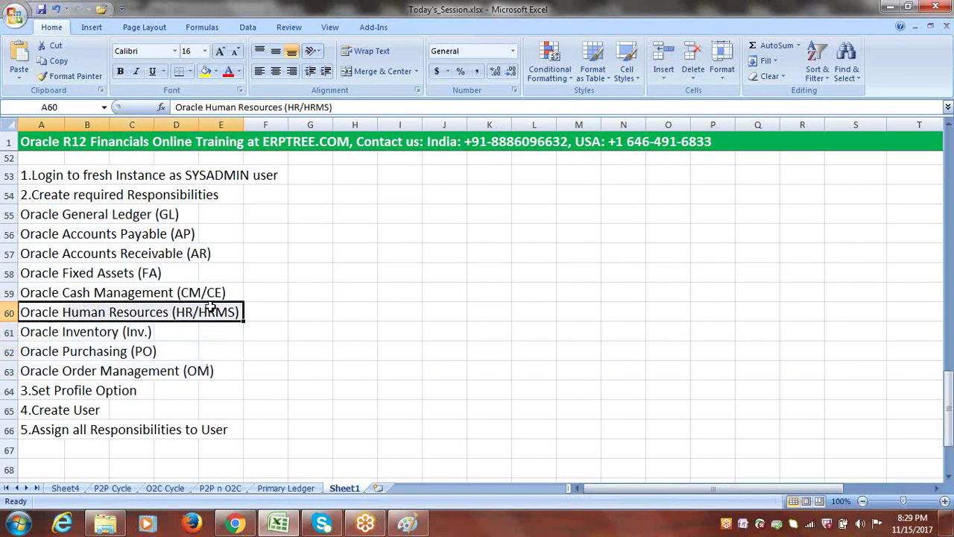
{"action": "left_click_drag", "start_coordinate": [30, 336], "coordinate": [208, 382]}
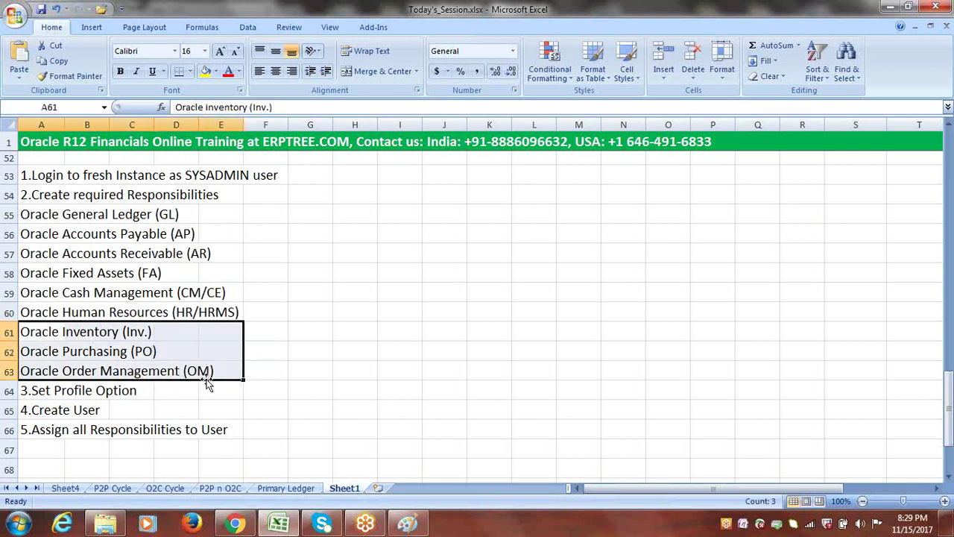
{"action": "left_click_drag", "start_coordinate": [47, 216], "coordinate": [223, 374]}
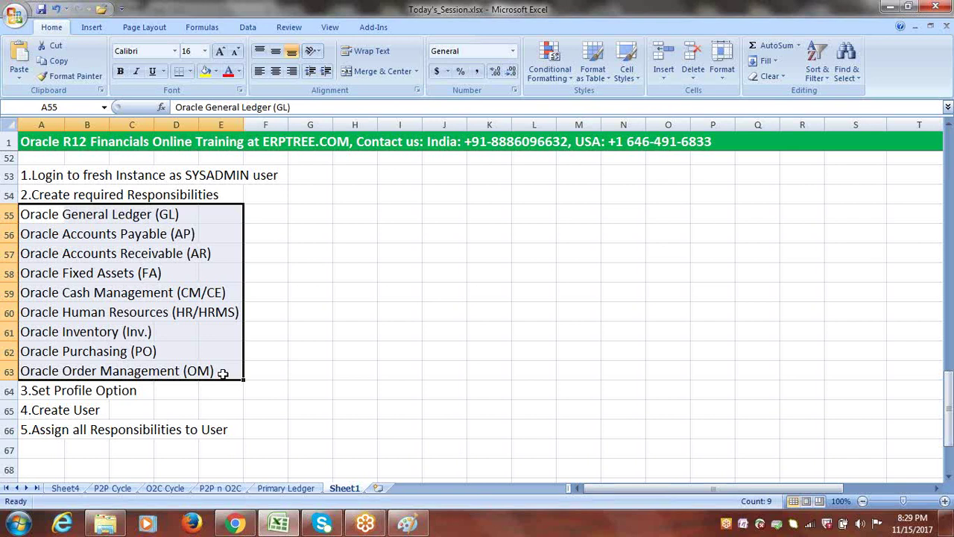
{"action": "left_click", "coordinate": [359, 308]}
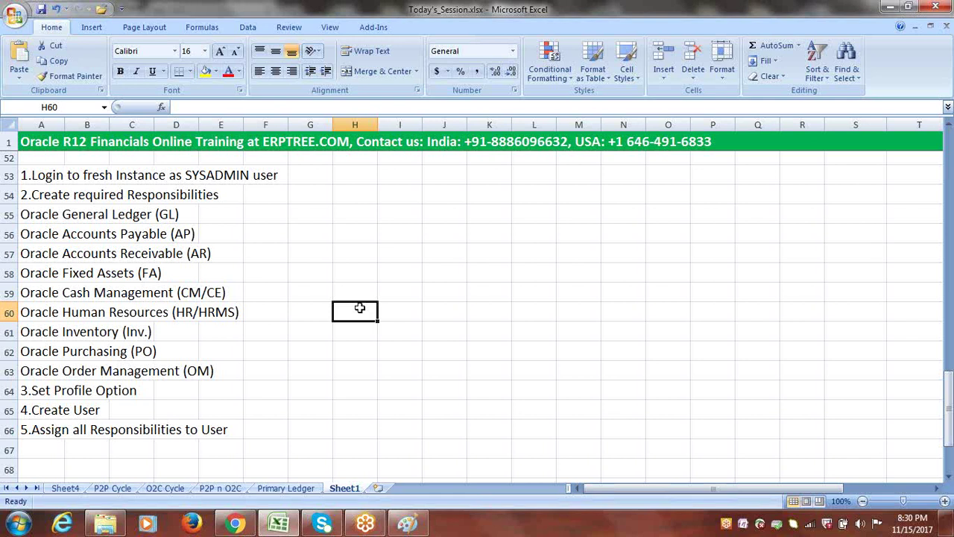
{"action": "left_click", "coordinate": [269, 249]}
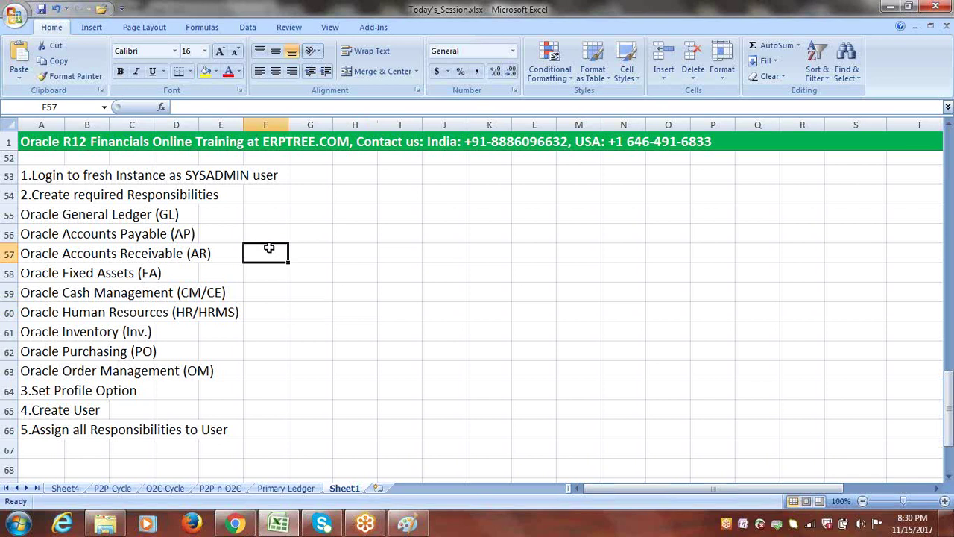
- Launch Remote Desktop Connection and sign in to the remote server with the account password
{"action": "left_click", "coordinate": [16, 524]}
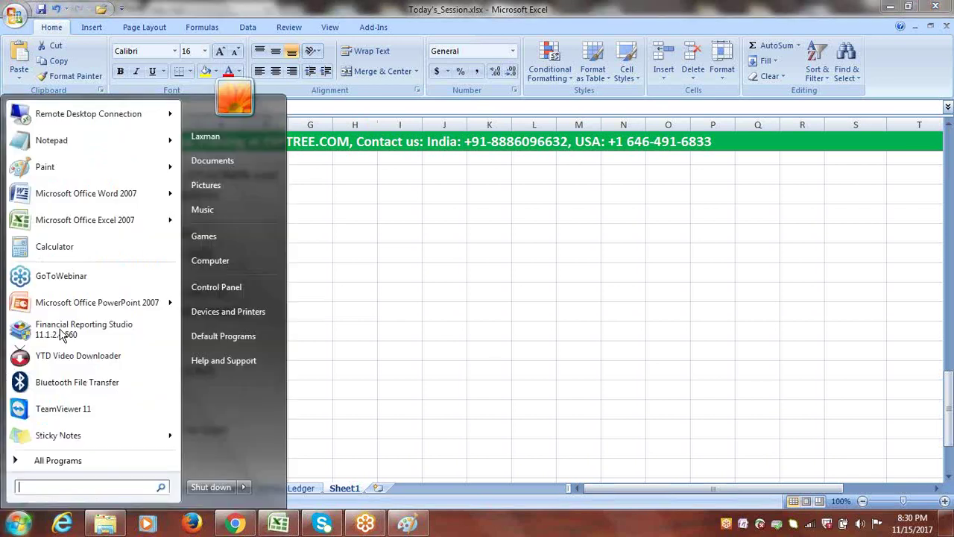
{"action": "left_click", "coordinate": [90, 114]}
{"action": "left_click", "coordinate": [531, 245]}
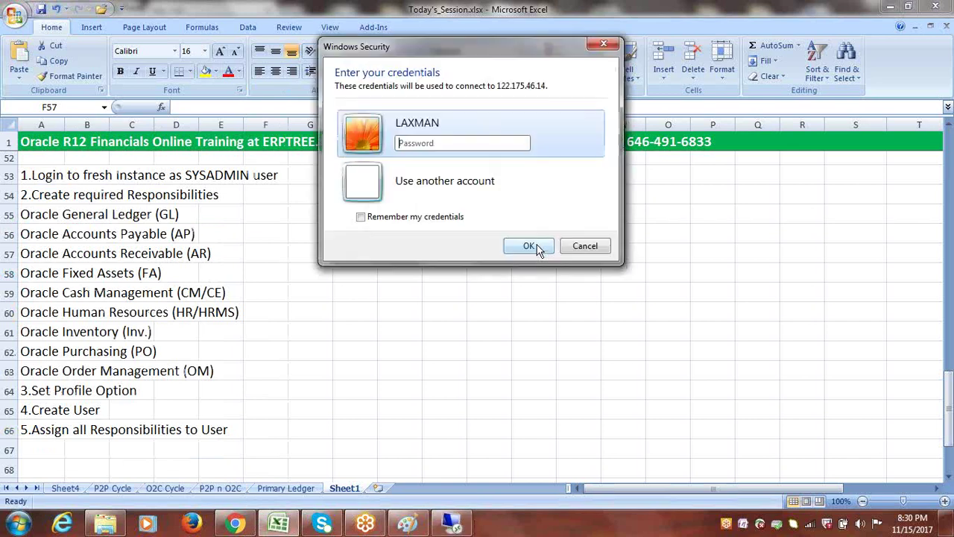
{"action": "key", "text": "Caps_Lock"}
{"action": "type", "text": "••••••"}
{"action": "left_click", "coordinate": [529, 247]}
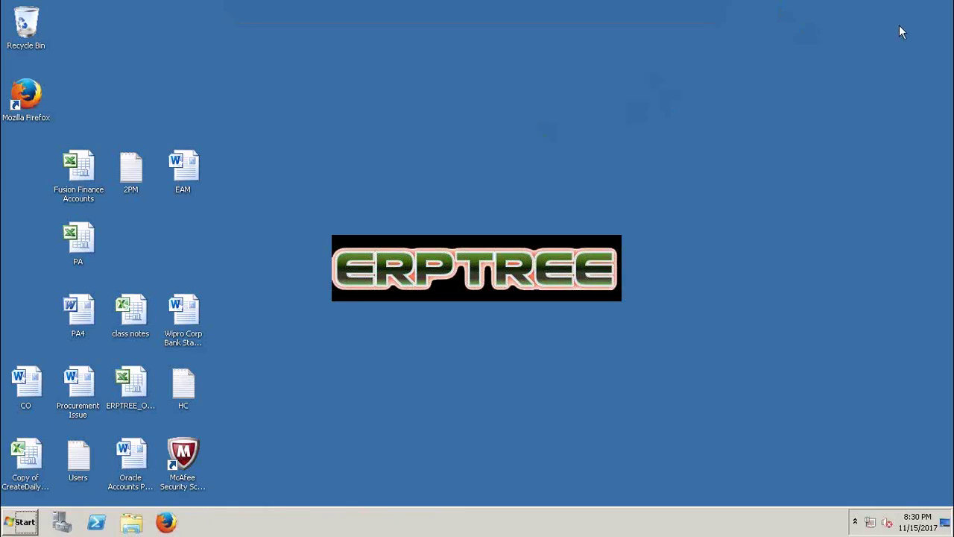
- Open the remote machine's browser and log in to Oracle E-Business Suite as sysadmin
{"action": "left_click", "coordinate": [166, 522]}
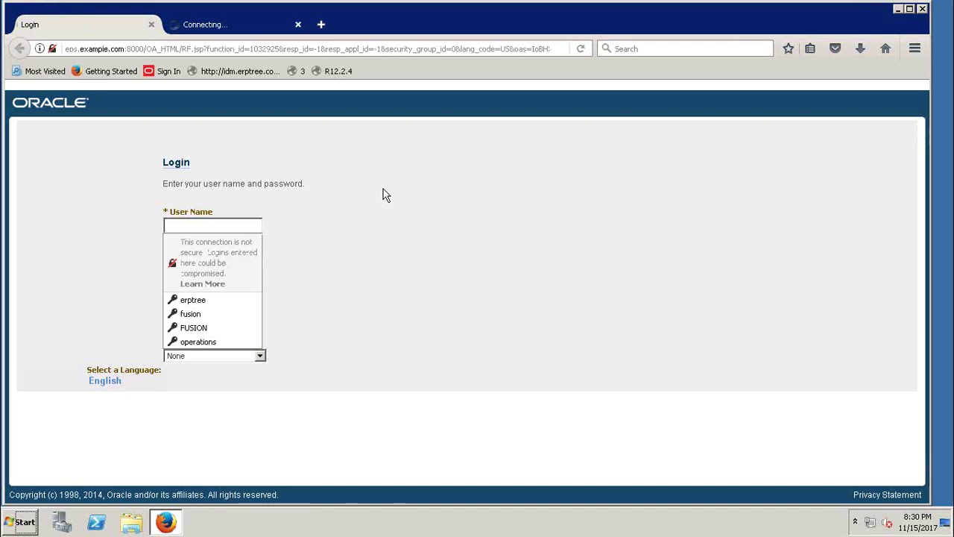
{"action": "left_click", "coordinate": [380, 195]}
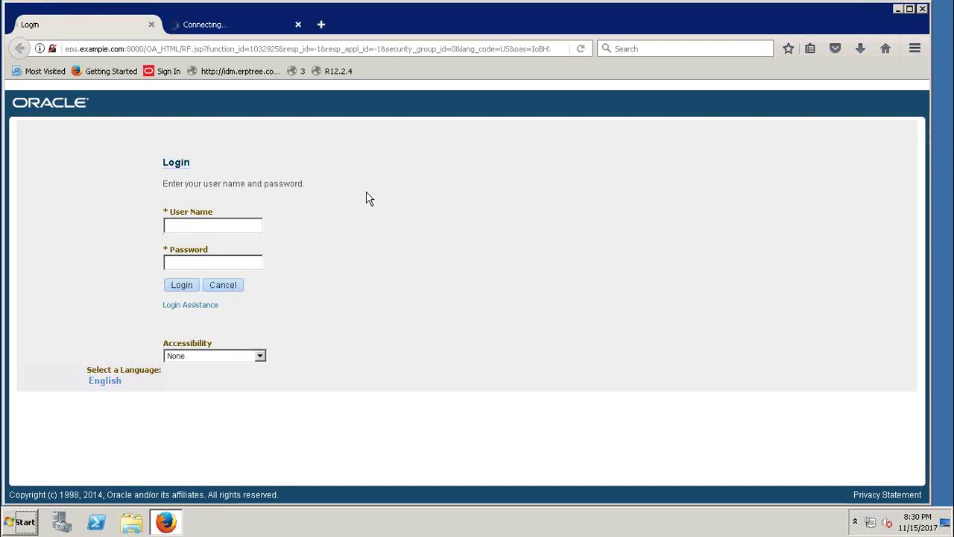
{"action": "left_click", "coordinate": [236, 224]}
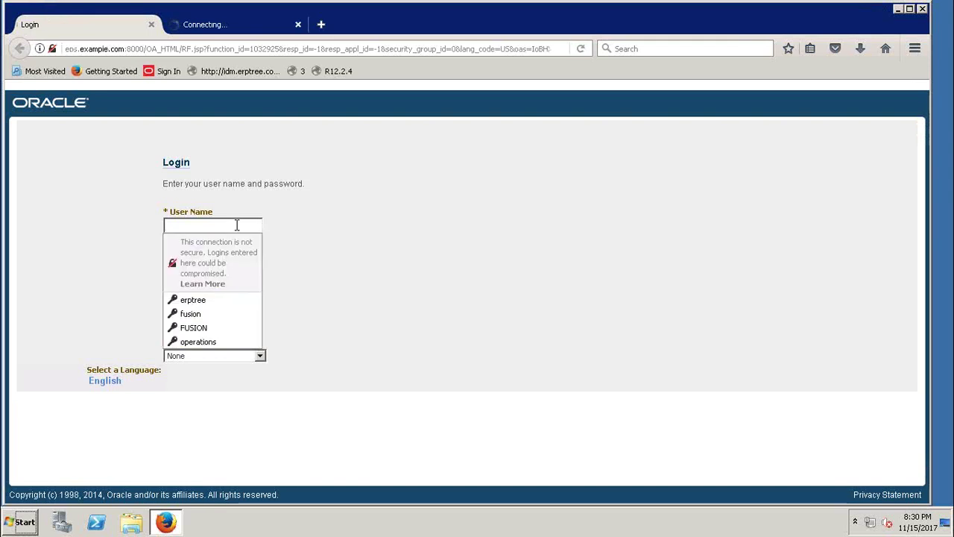
{"action": "type", "text": "sysadmin"}
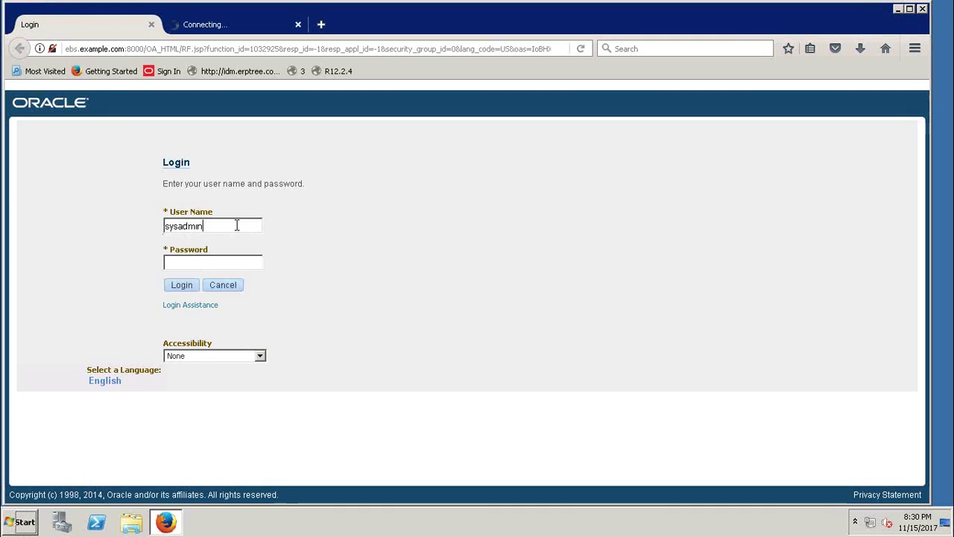
{"action": "key", "text": "Tab"}
{"action": "type", "text": "****"}
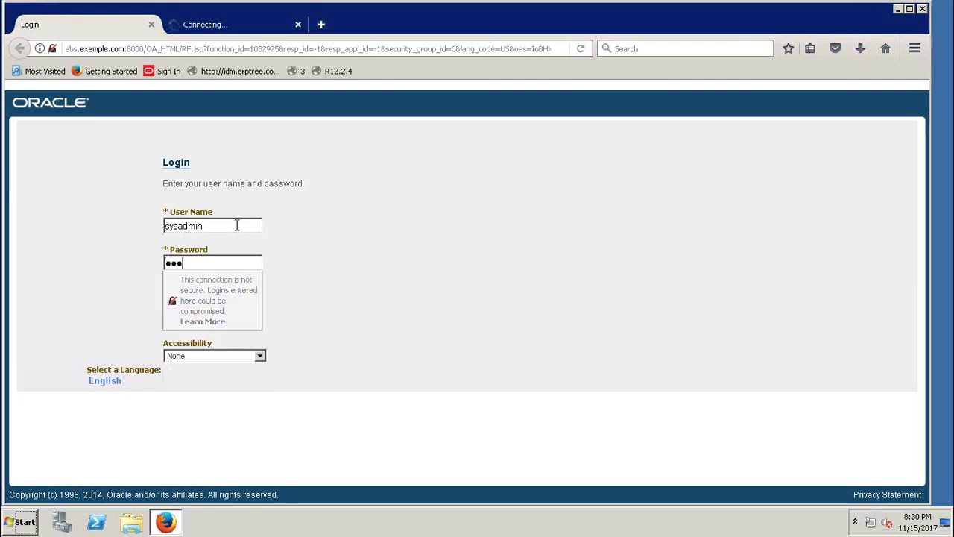
{"action": "type", "text": "****"}
{"action": "left_click", "coordinate": [238, 231]}
{"action": "left_click", "coordinate": [179, 287]}
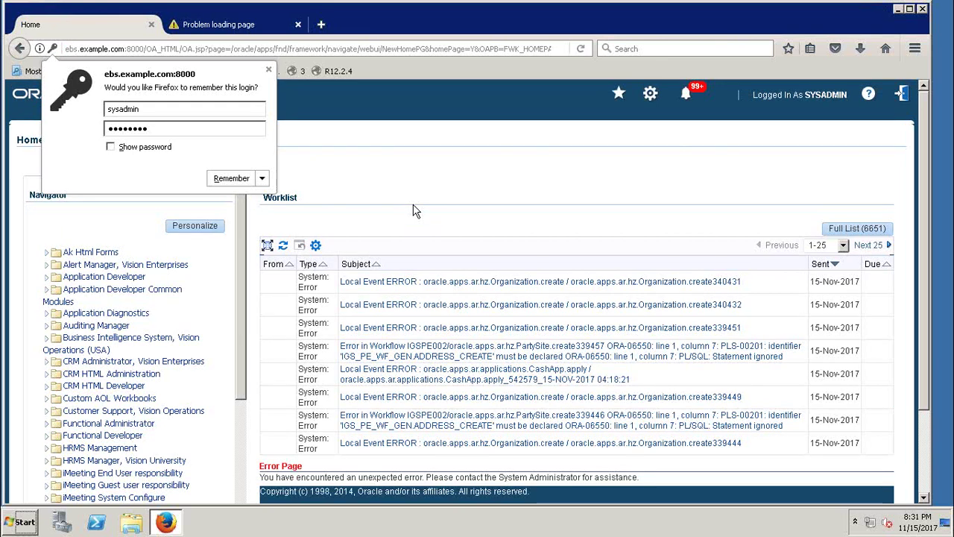
- Maximize the browser, expand System Administrator in the Navigator and launch Define Profile Options
{"action": "left_click", "coordinate": [269, 69]}
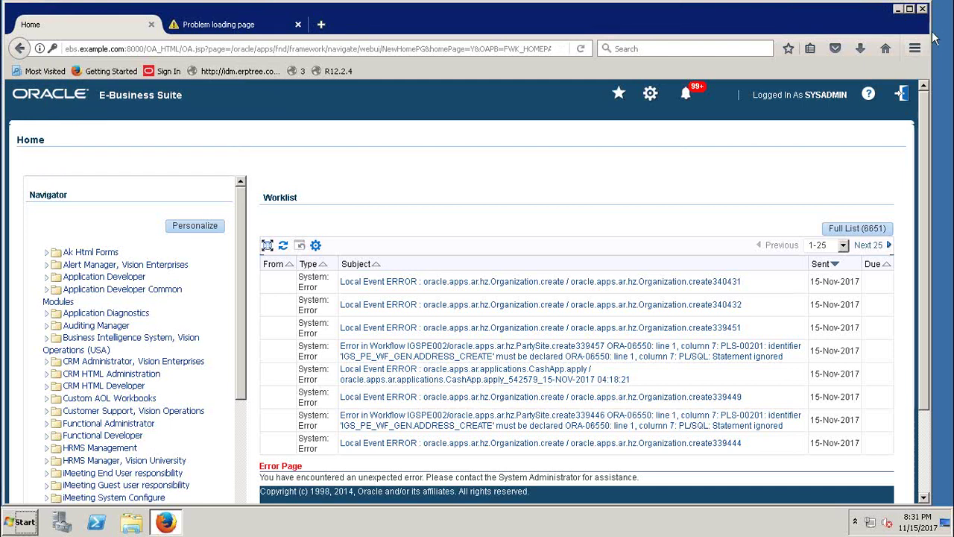
{"action": "left_click_drag", "start_coordinate": [949, 30], "coordinate": [953, 31]}
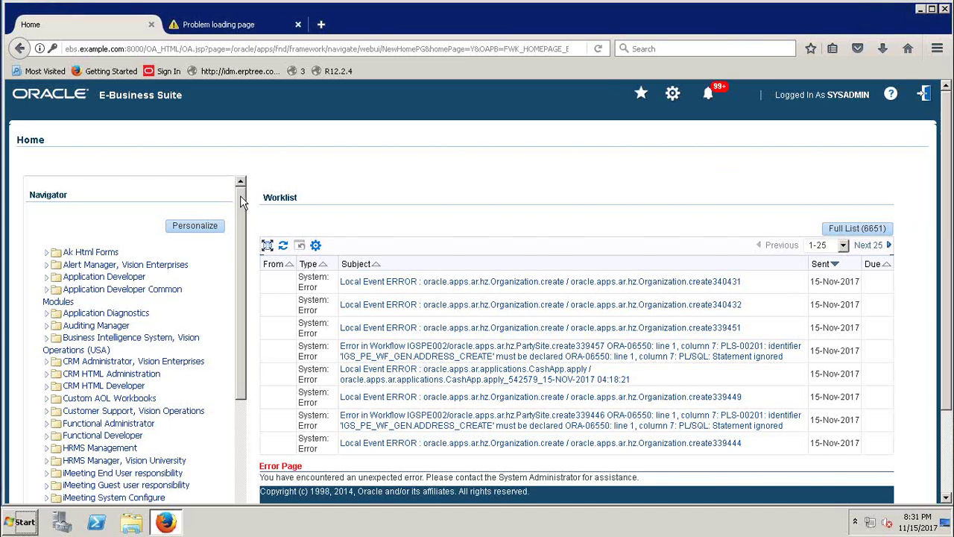
{"action": "mouse_move", "coordinate": [240, 205]}
{"action": "left_mouse_down"}
{"action": "mouse_move", "coordinate": [231, 337]}
{"action": "mouse_move", "coordinate": [241, 446]}
{"action": "mouse_move", "coordinate": [250, 224]}
{"action": "mouse_move", "coordinate": [241, 181]}
{"action": "mouse_move", "coordinate": [246, 190]}
{"action": "left_mouse_up"}
{"action": "left_click_drag", "start_coordinate": [950, 164], "coordinate": [947, 298]}
{"action": "left_click_drag", "start_coordinate": [240, 172], "coordinate": [240, 391]}
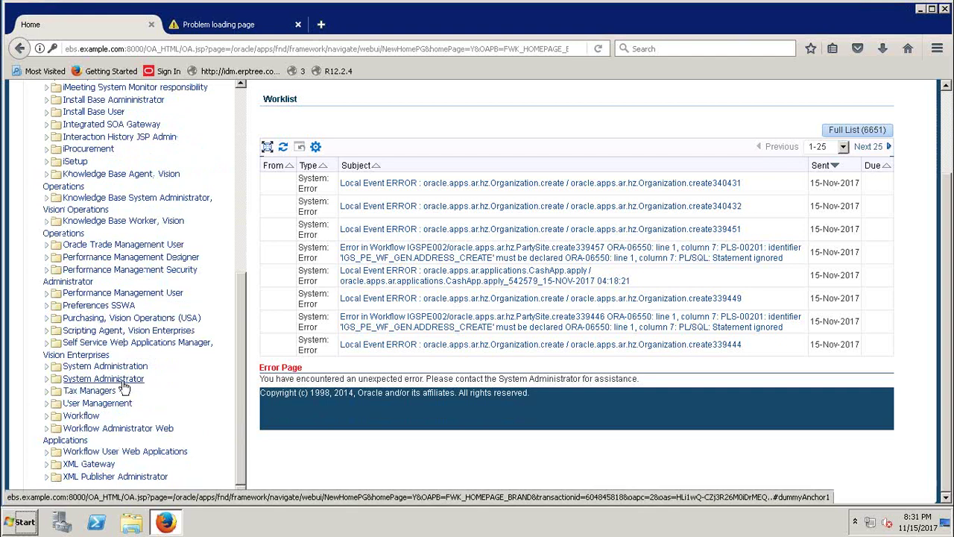
{"action": "left_click", "coordinate": [47, 379]}
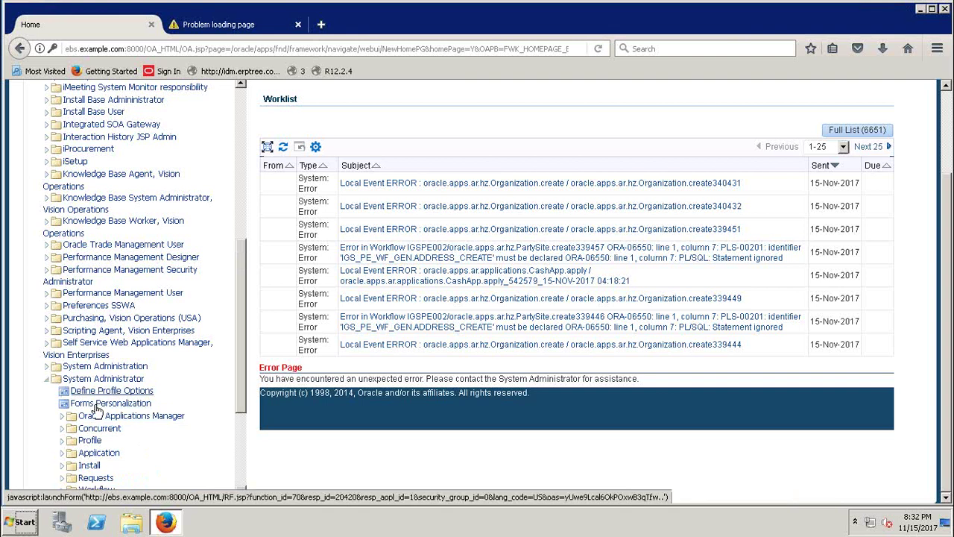
{"action": "left_click", "coordinate": [99, 393]}
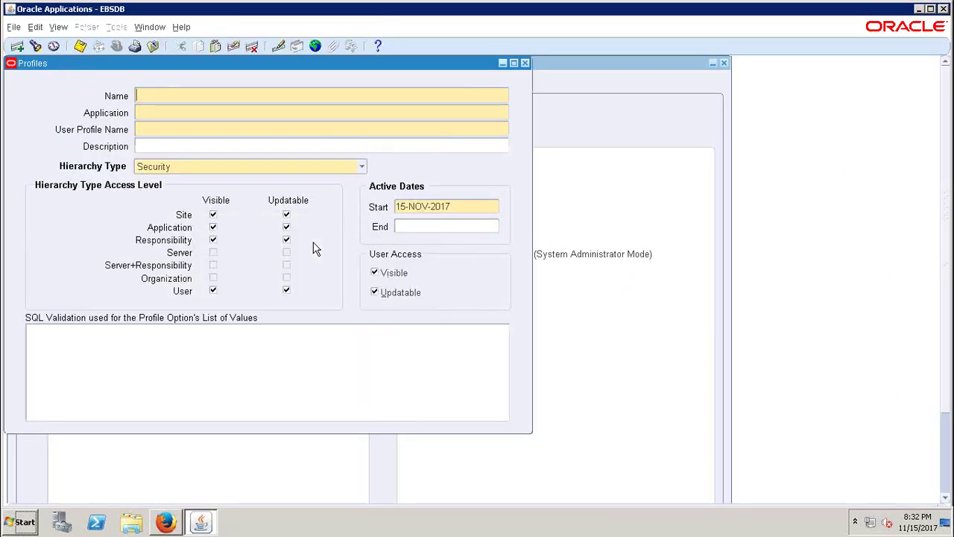
- Close the Profiles form and return from the remote session to the local Excel workbook
{"action": "left_click", "coordinate": [525, 63]}
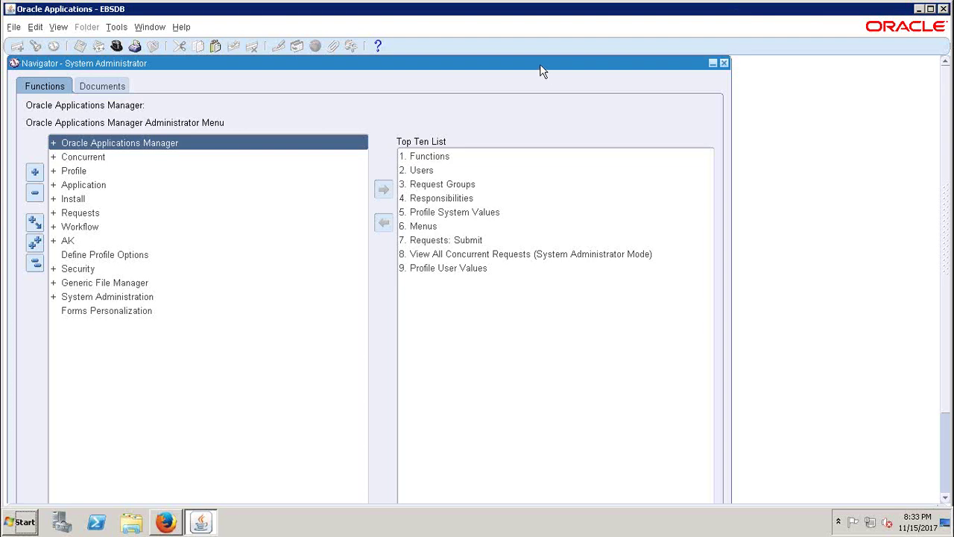
{"action": "mouse_move", "coordinate": [610, 23]}
{"action": "left_click", "coordinate": [644, 11]}
- Enter GL_SUPERUSER in cell F55 beside Oracle General Ledger (GL)
{"action": "left_click", "coordinate": [77, 216]}
{"action": "left_click", "coordinate": [51, 217]}
{"action": "left_click", "coordinate": [267, 218]}
{"action": "type", "text": "GL_SUPERUSER"}
{"action": "left_click", "coordinate": [312, 244]}
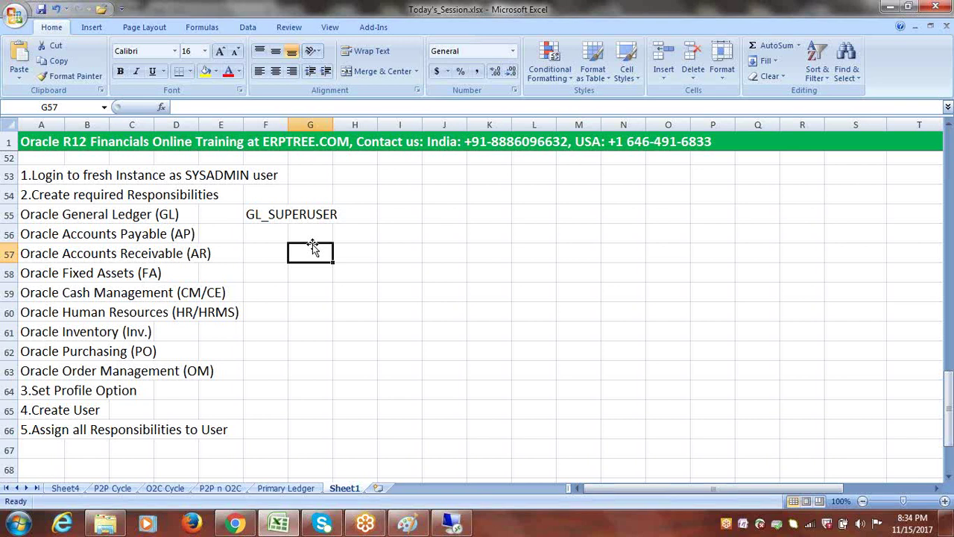
{"action": "double_click", "coordinate": [269, 221]}
{"action": "key", "text": "BackSpace"}
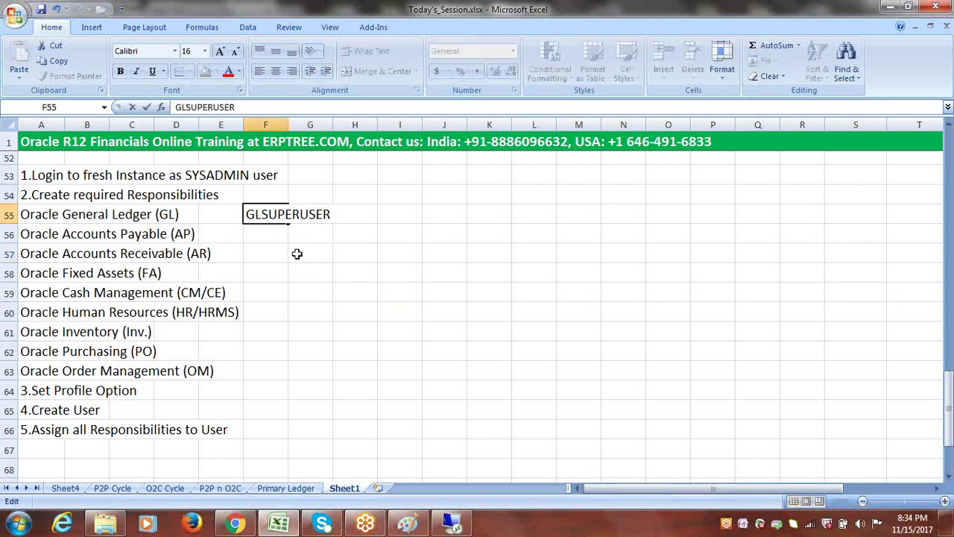
{"action": "type", "text": "_"}
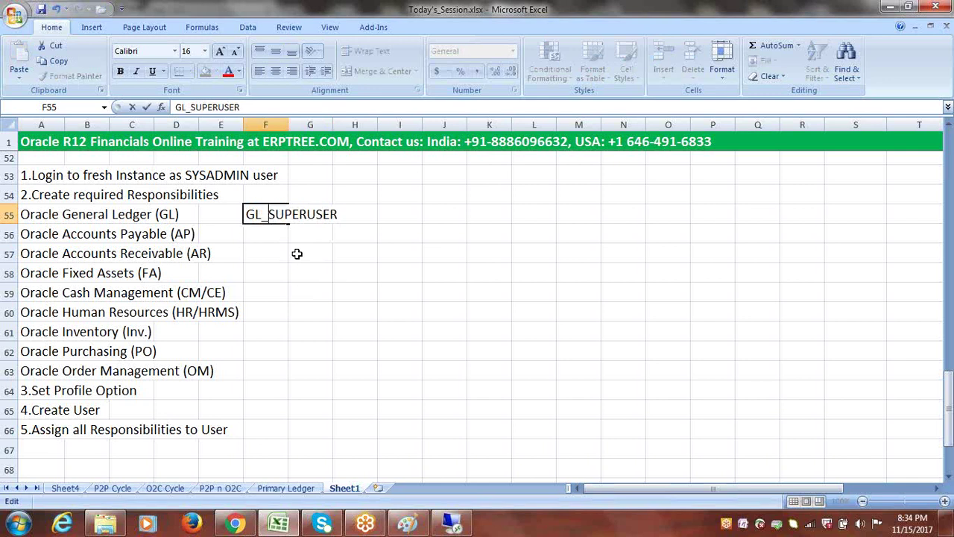
{"action": "left_click", "coordinate": [322, 266]}
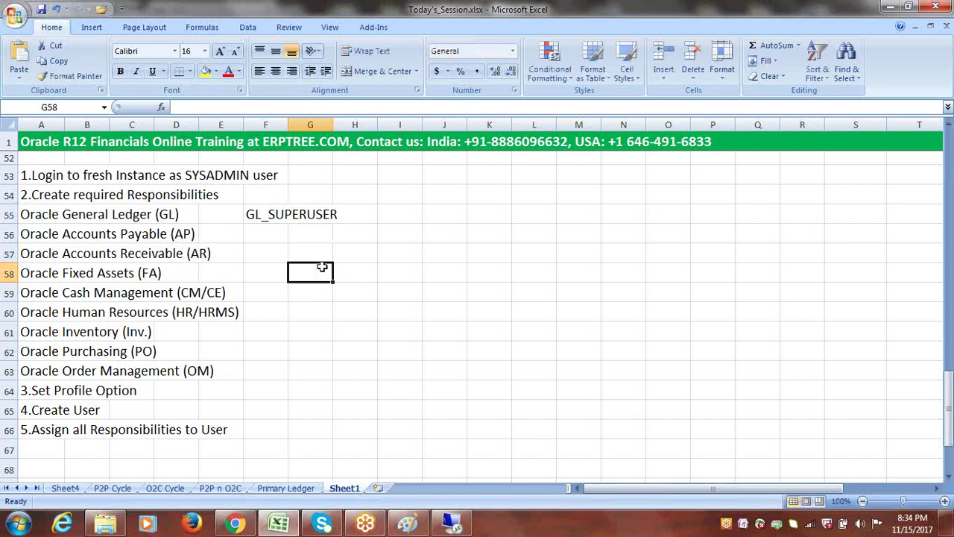
{"action": "left_click", "coordinate": [371, 15]}
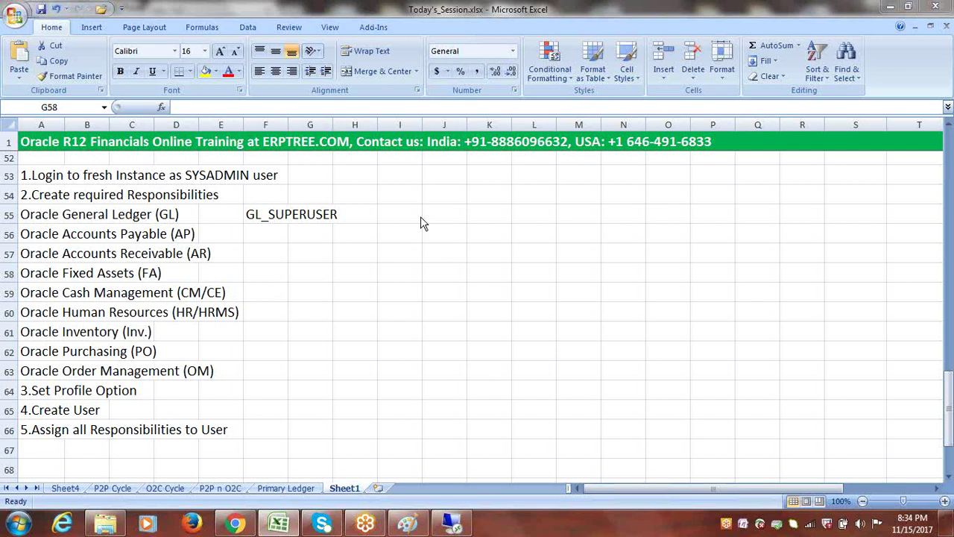
{"action": "key", "text": "alt+Tab"}
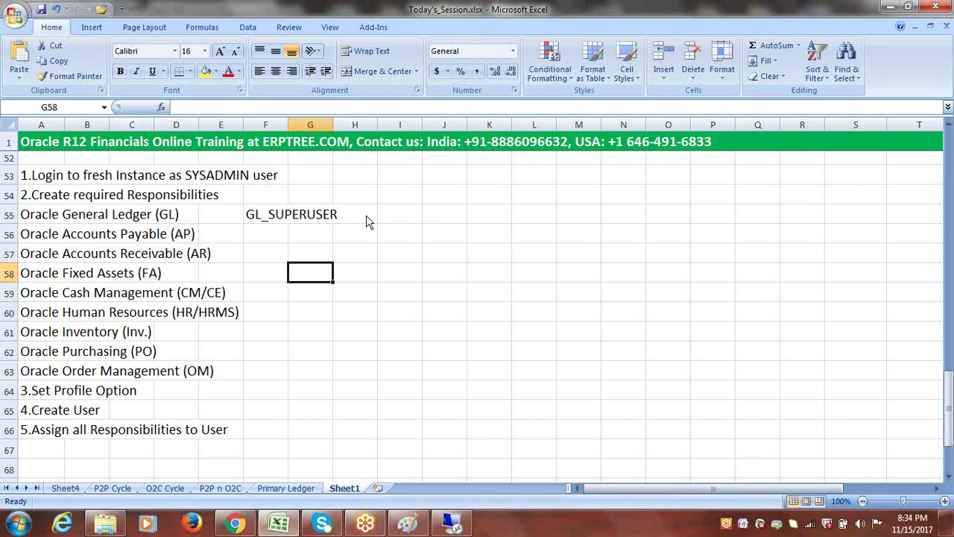
{"action": "left_click", "coordinate": [524, 22]}
{"action": "left_click", "coordinate": [524, 22]}
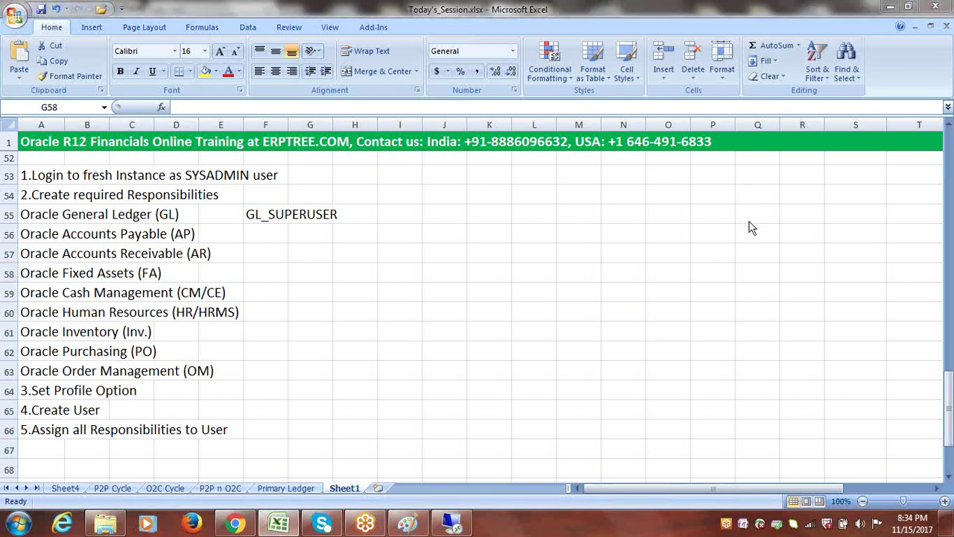
{"action": "left_click", "coordinate": [263, 215]}
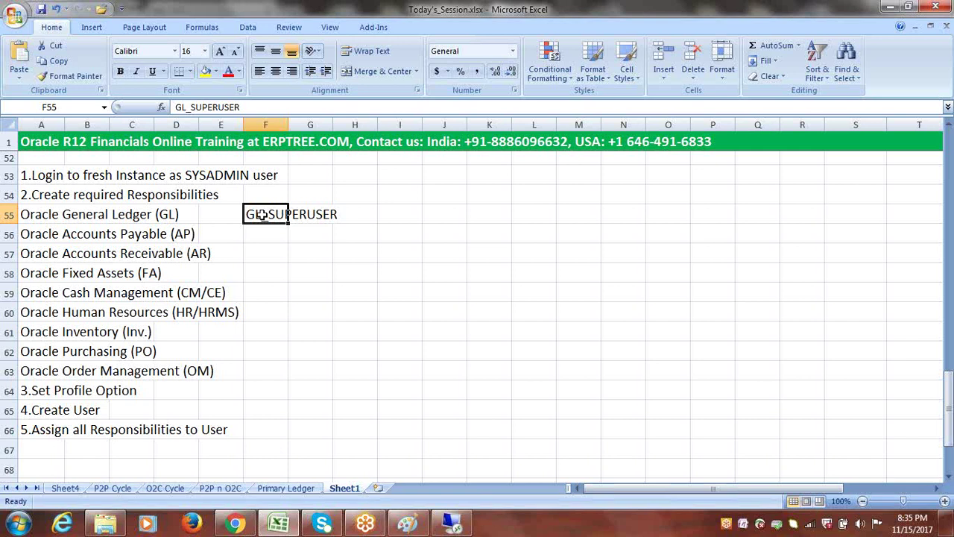
{"action": "left_click", "coordinate": [356, 213]}
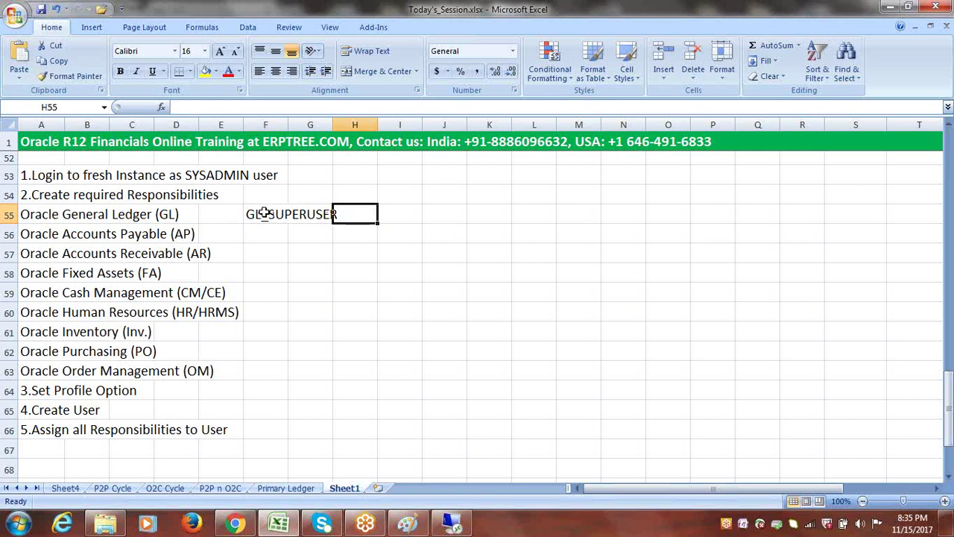
{"action": "left_click", "coordinate": [68, 235]}
{"action": "left_click", "coordinate": [31, 236]}
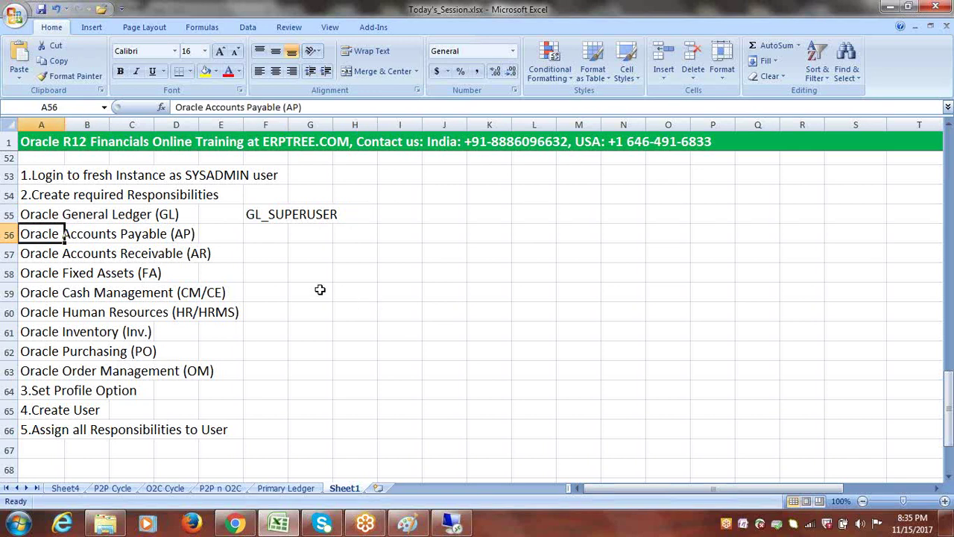
{"action": "left_click", "coordinate": [33, 254]}
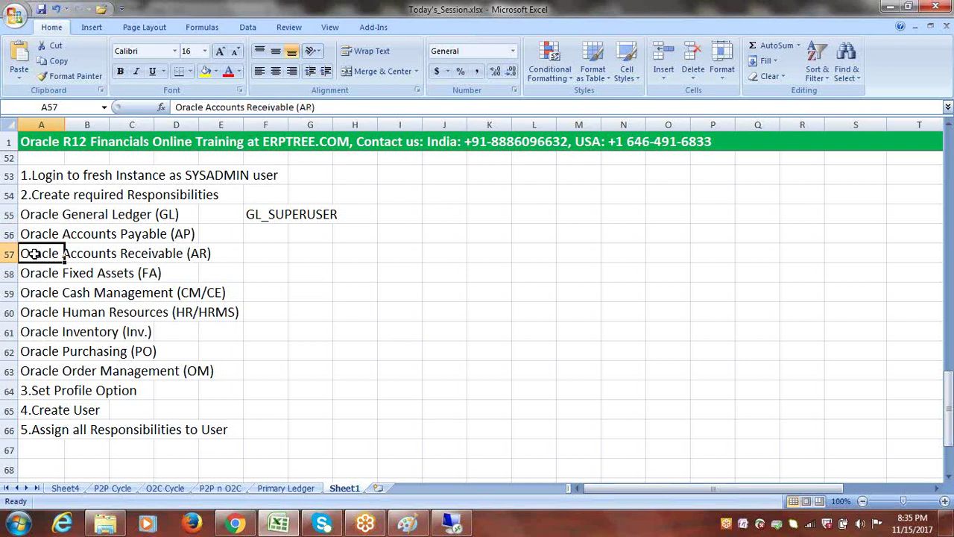
{"action": "left_click", "coordinate": [34, 235]}
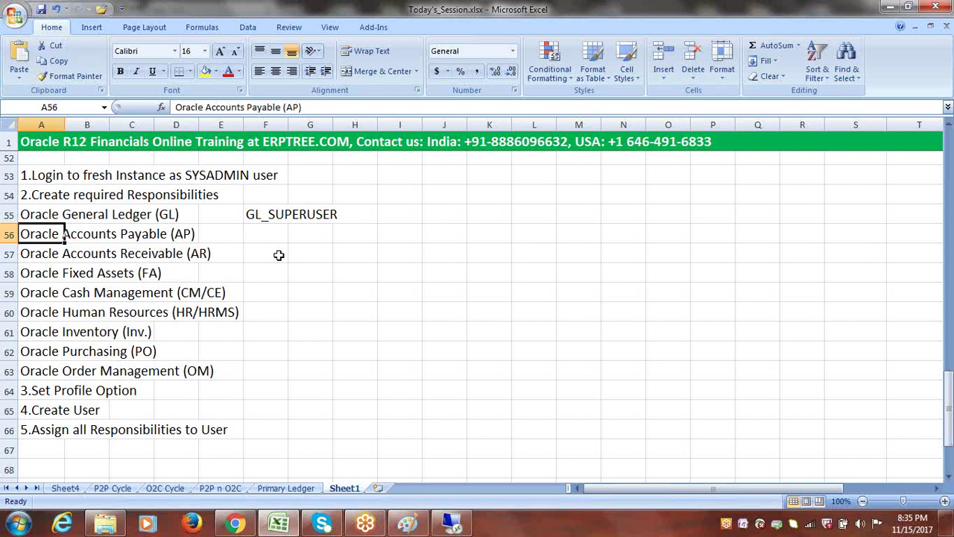
{"action": "left_click", "coordinate": [393, 214]}
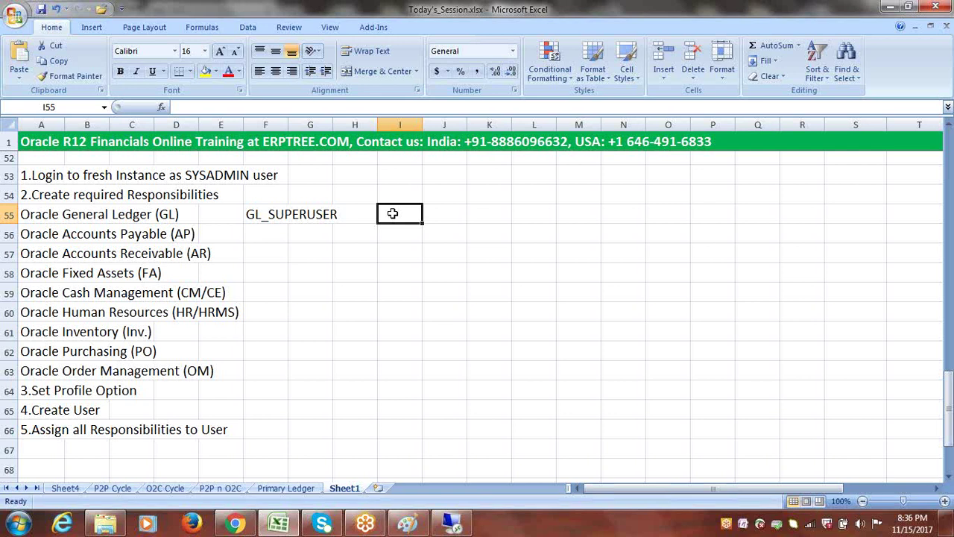
{"action": "left_click", "coordinate": [361, 214]}
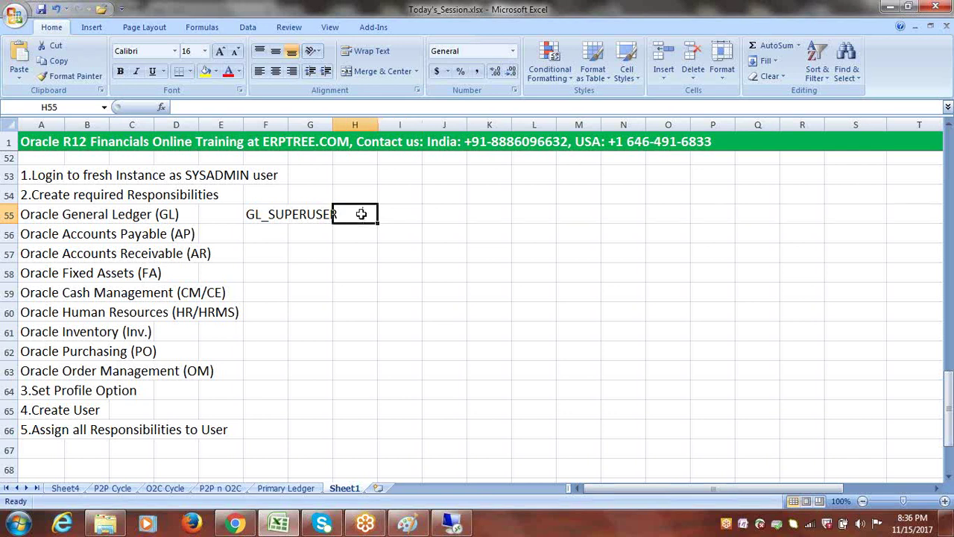
{"action": "left_click", "coordinate": [410, 216]}
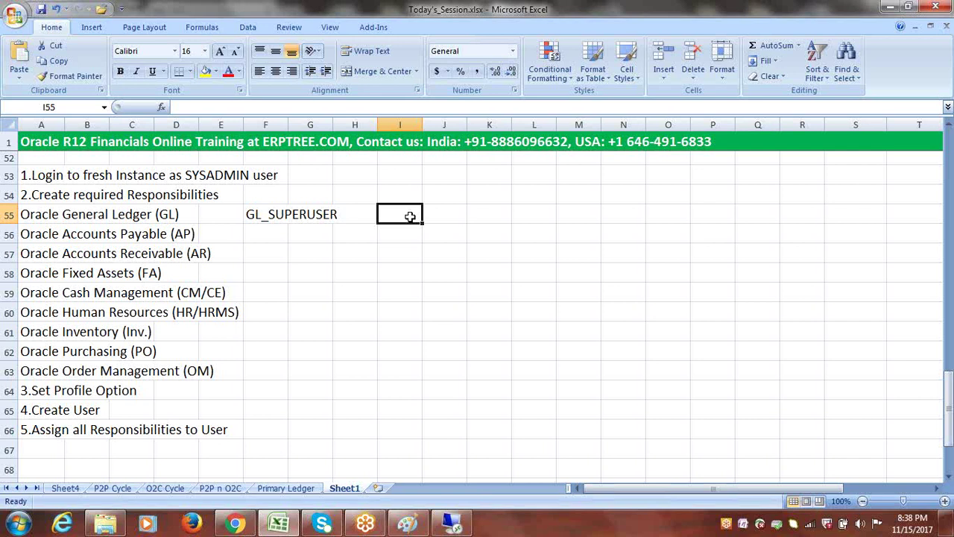
- Clear the GL_SUPERUSER note from cell F55 of the Excel session notes
{"action": "left_click", "coordinate": [359, 215]}
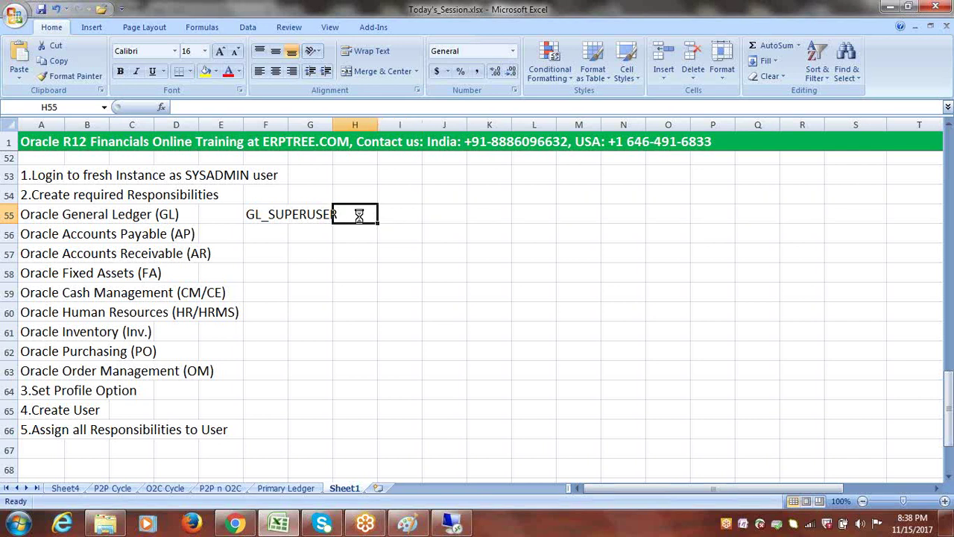
{"action": "left_click", "coordinate": [356, 243]}
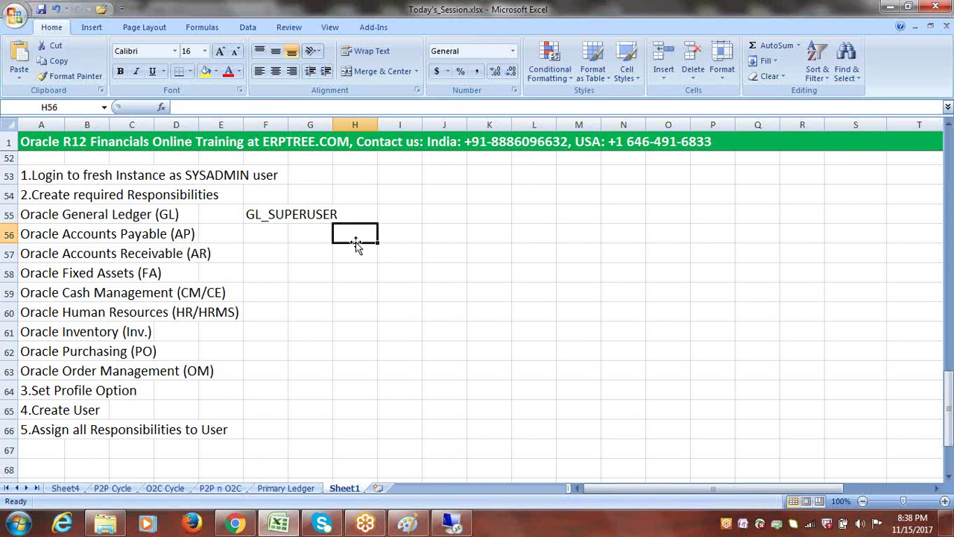
{"action": "left_click", "coordinate": [108, 214]}
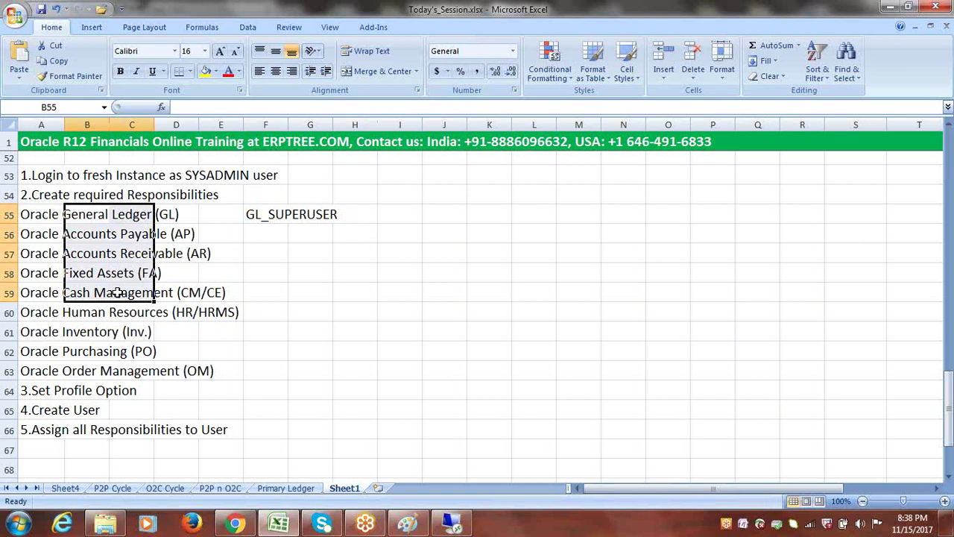
{"action": "left_click_drag", "start_coordinate": [33, 214], "coordinate": [250, 371]}
{"action": "left_click", "coordinate": [267, 215]}
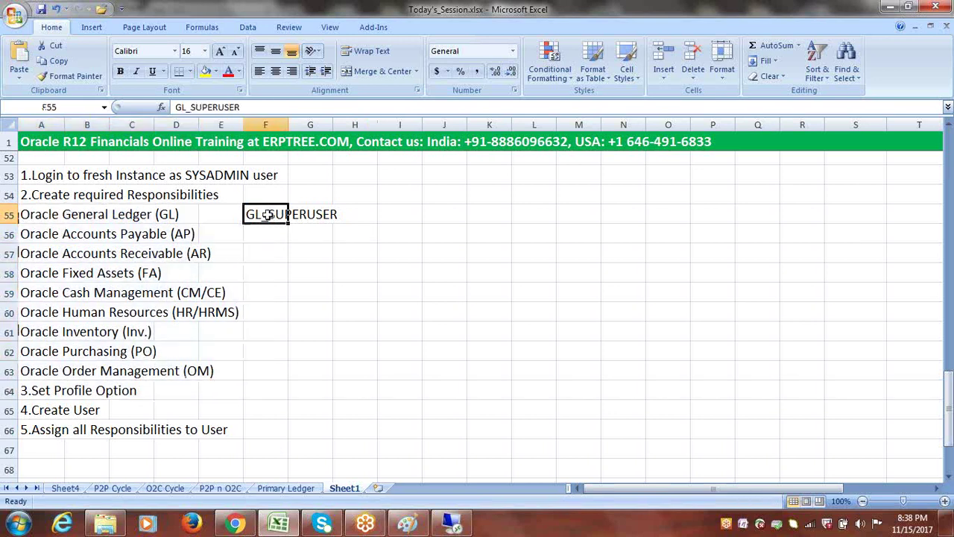
{"action": "key", "text": "Delete"}
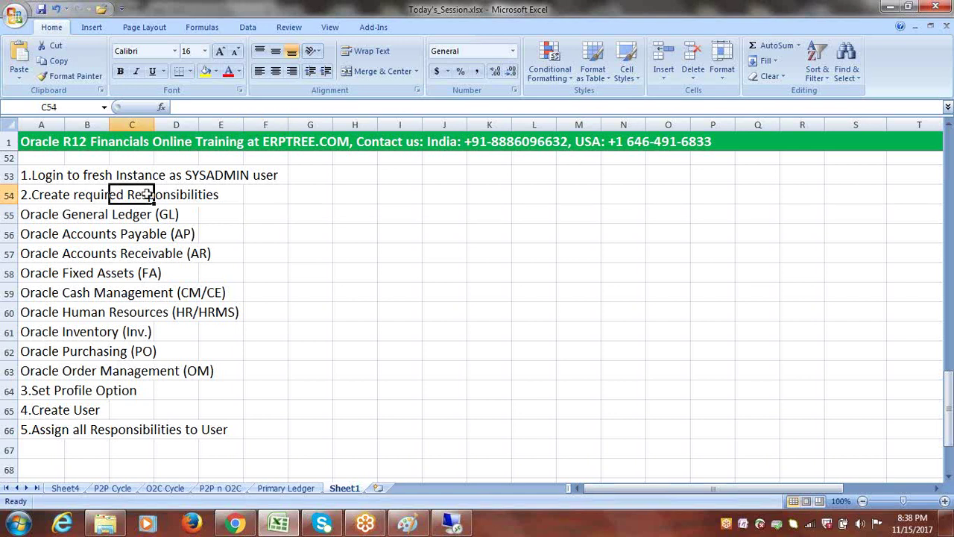
{"action": "left_click", "coordinate": [53, 211]}
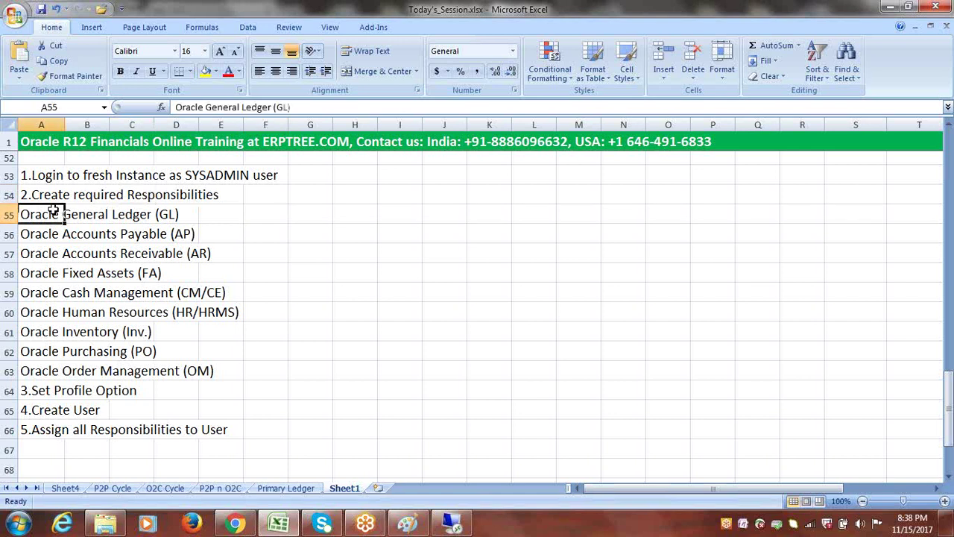
{"action": "left_click", "coordinate": [340, 257]}
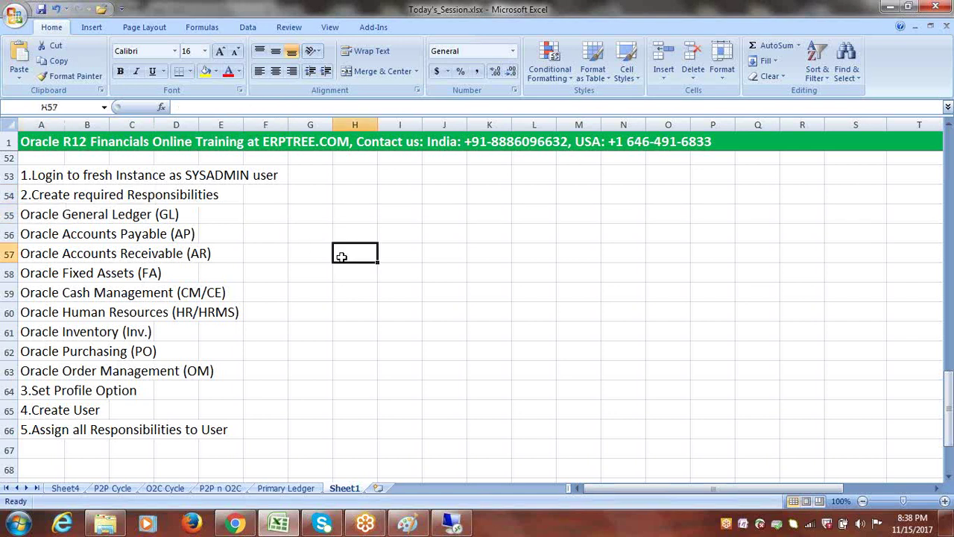
- Review the module list and table styles without changes, then switch to the Oracle session
{"action": "left_click", "coordinate": [452, 523]}
{"action": "left_click", "coordinate": [453, 523]}
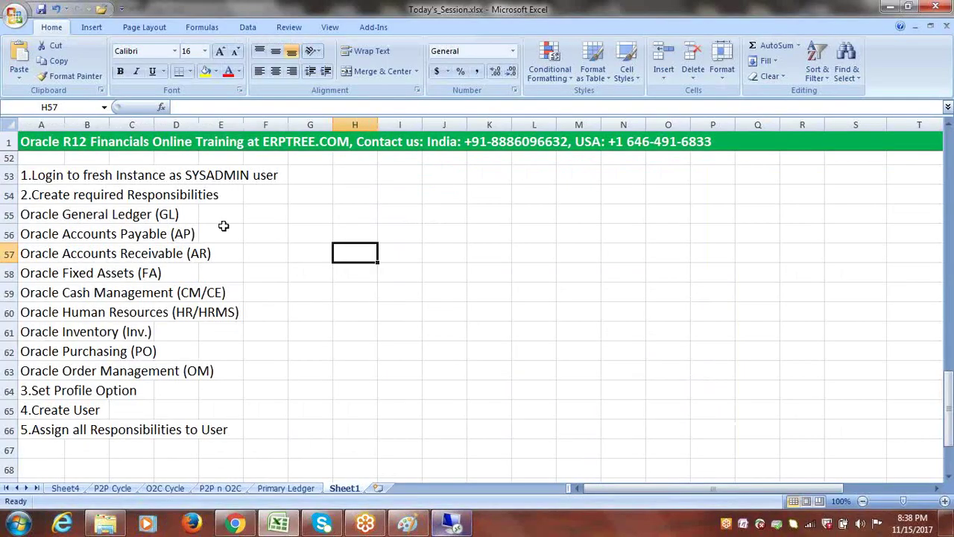
{"action": "left_click_drag", "start_coordinate": [50, 214], "coordinate": [209, 372]}
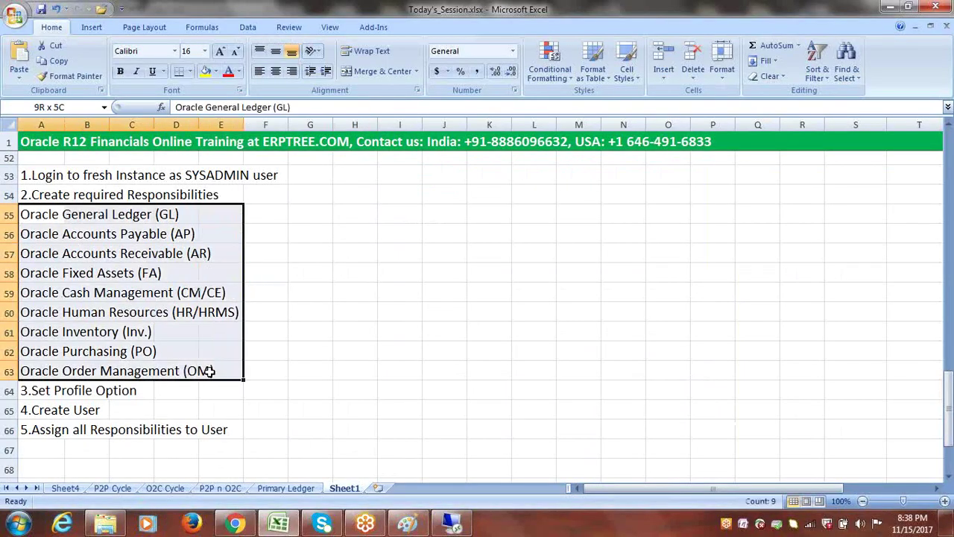
{"action": "left_click", "coordinate": [483, 403]}
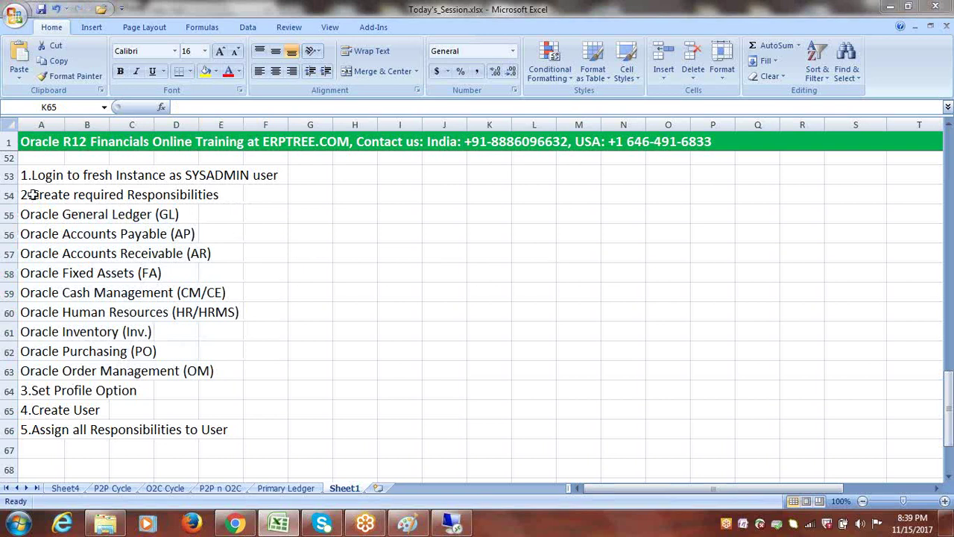
{"action": "left_click_drag", "start_coordinate": [28, 194], "coordinate": [201, 197]}
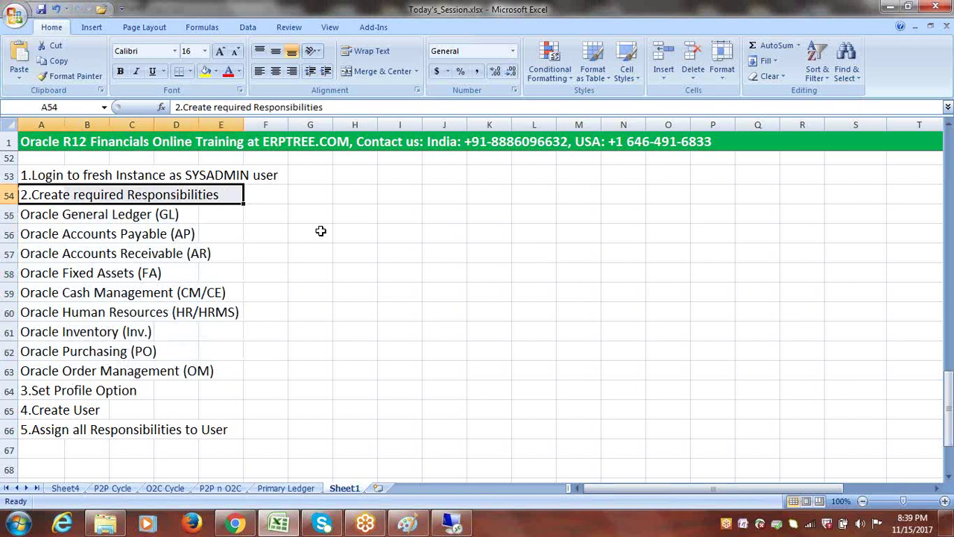
{"action": "left_click", "coordinate": [600, 69]}
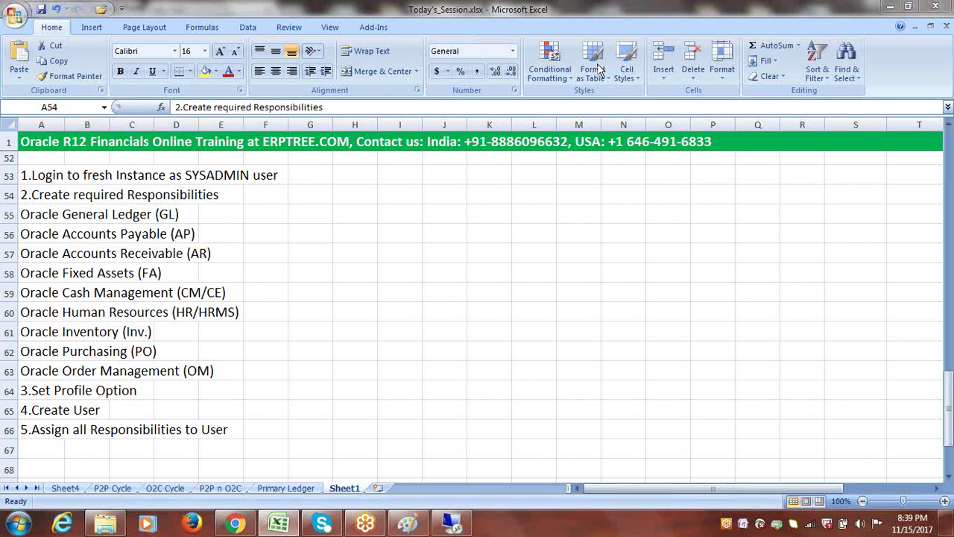
{"action": "left_click", "coordinate": [426, 216]}
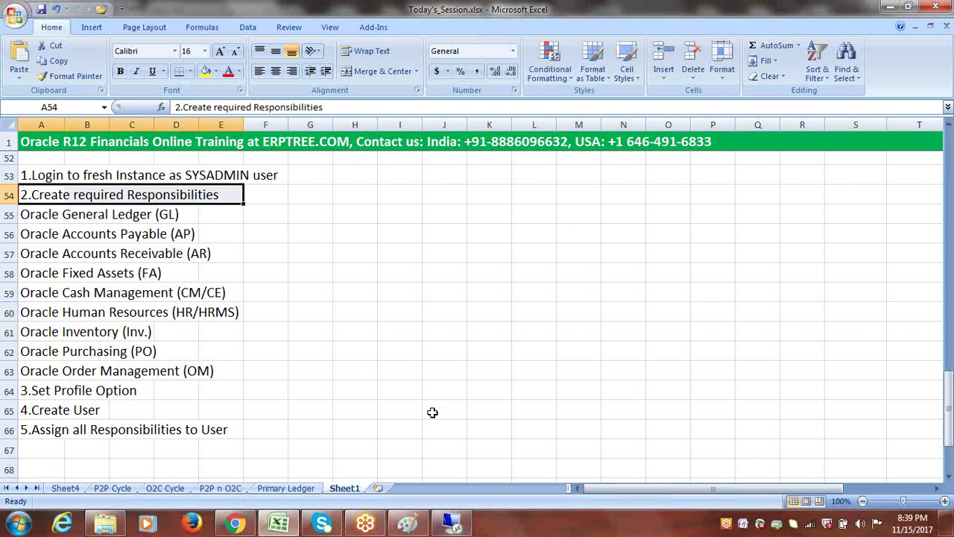
{"action": "left_click", "coordinate": [455, 526]}
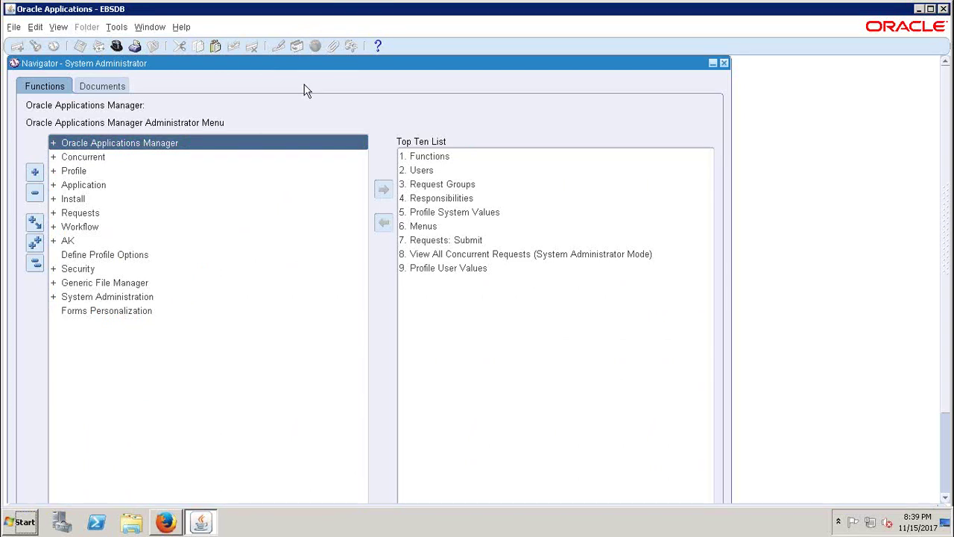
- Open Security > Responsibility > Define to get a blank Responsibilities form
{"action": "double_click", "coordinate": [77, 272]}
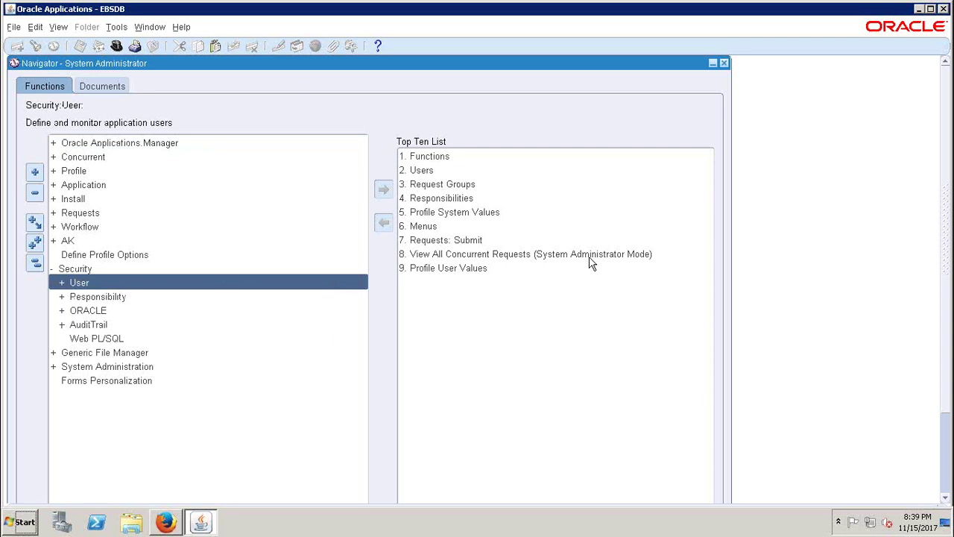
{"action": "double_click", "coordinate": [83, 299]}
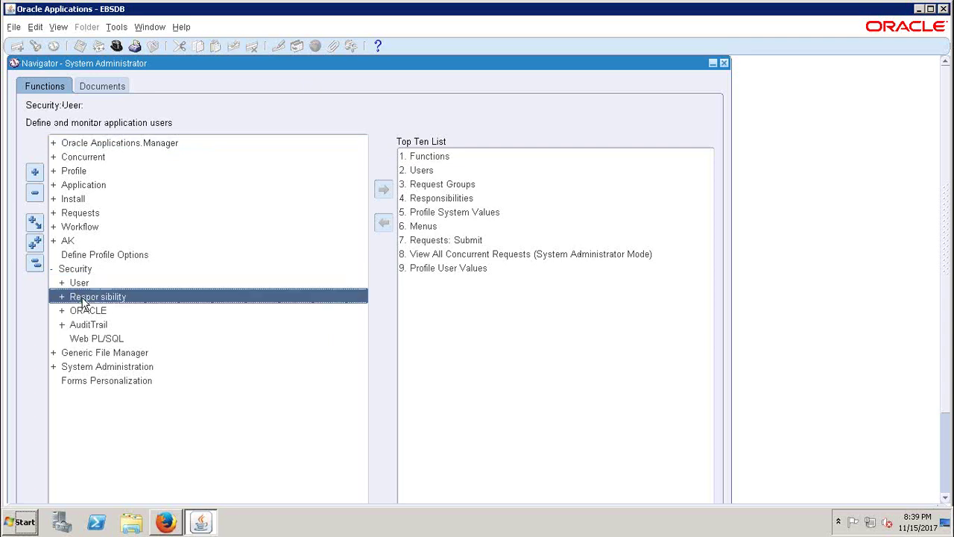
{"action": "double_click", "coordinate": [94, 311]}
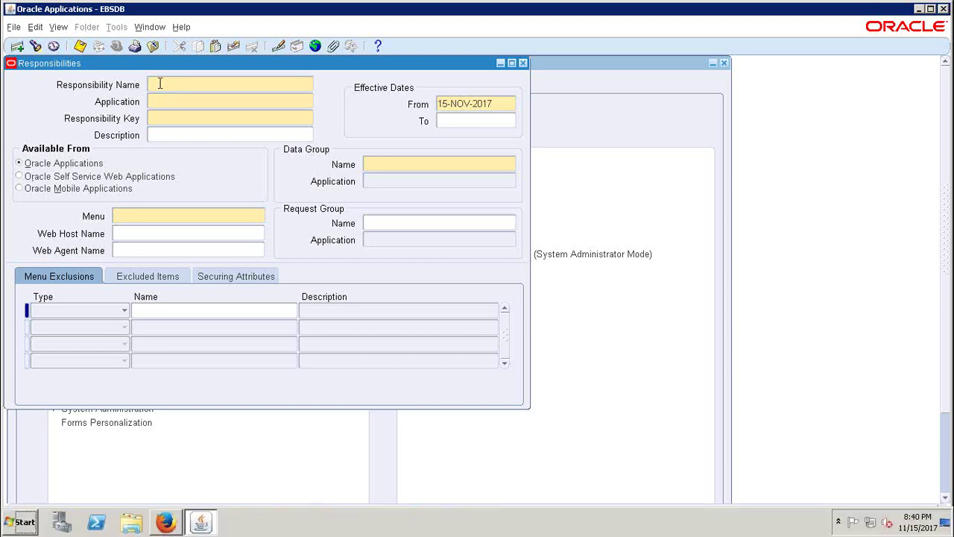
- Enter 'Cloud General Ledger Super User' as the Responsibility Name
{"action": "type", "text": "Cloud General Ledger"}
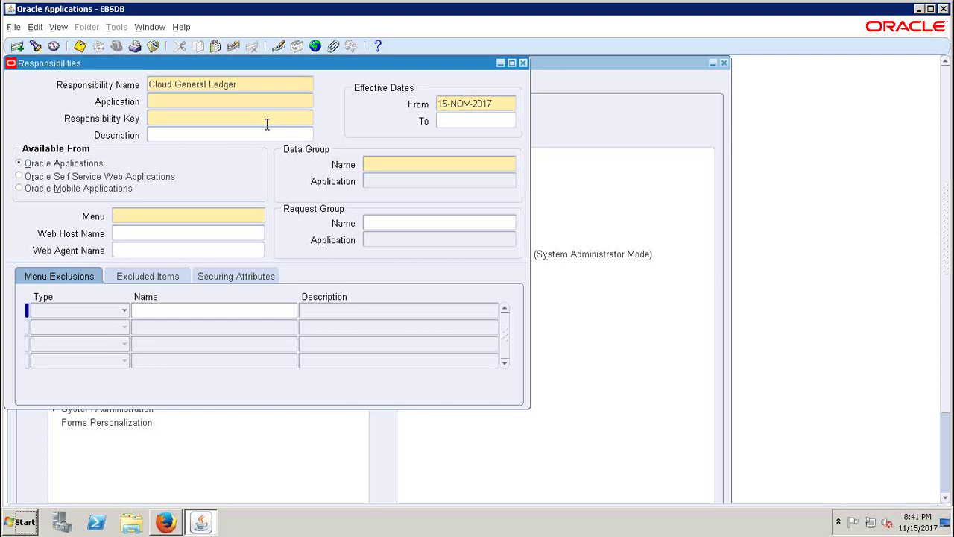
{"action": "type", "text": "Super User"}
- Set Application to General Ledger and Responsibility Key to CLOUD, then return to the Excel notes
{"action": "left_click", "coordinate": [235, 102]}
{"action": "type", "text": "general"}
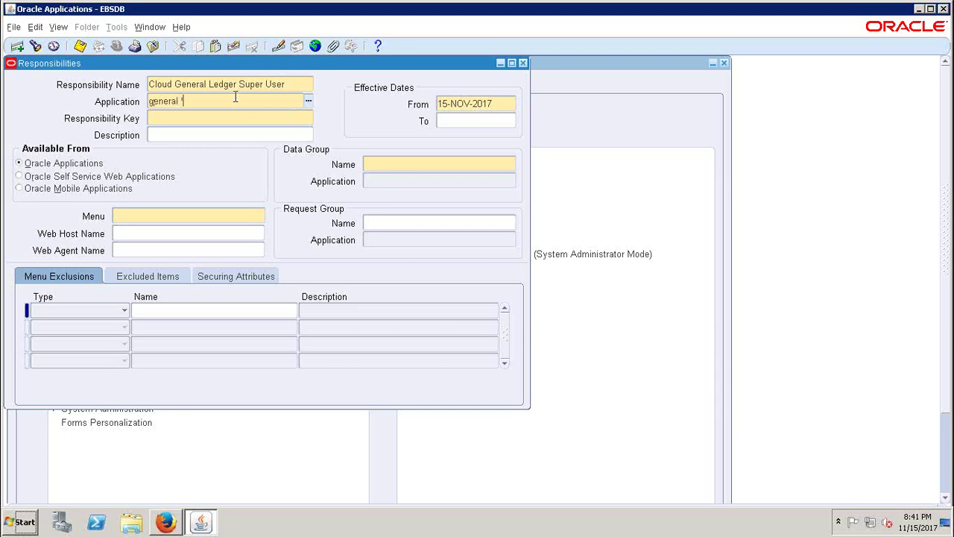
{"action": "key", "text": "Tab"}
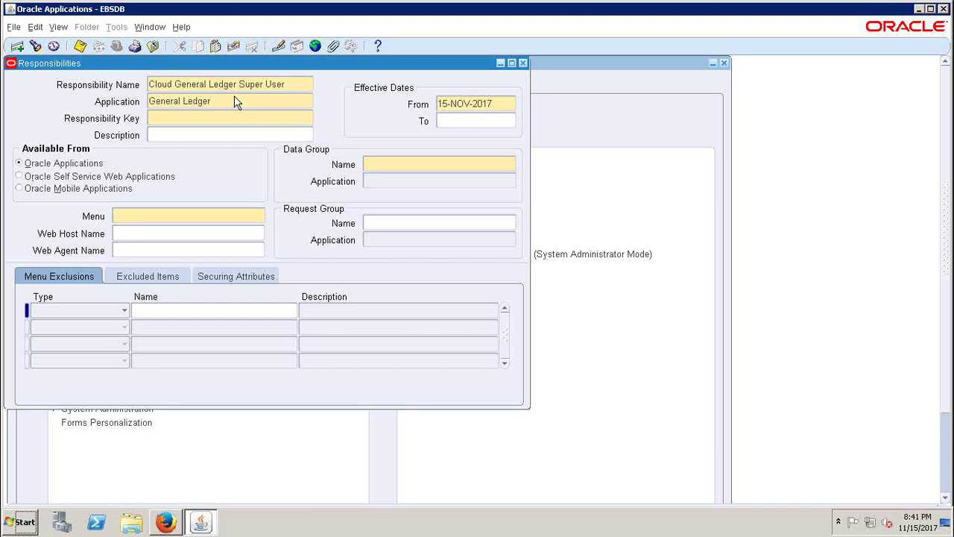
{"action": "type", "text": "CLOUD"}
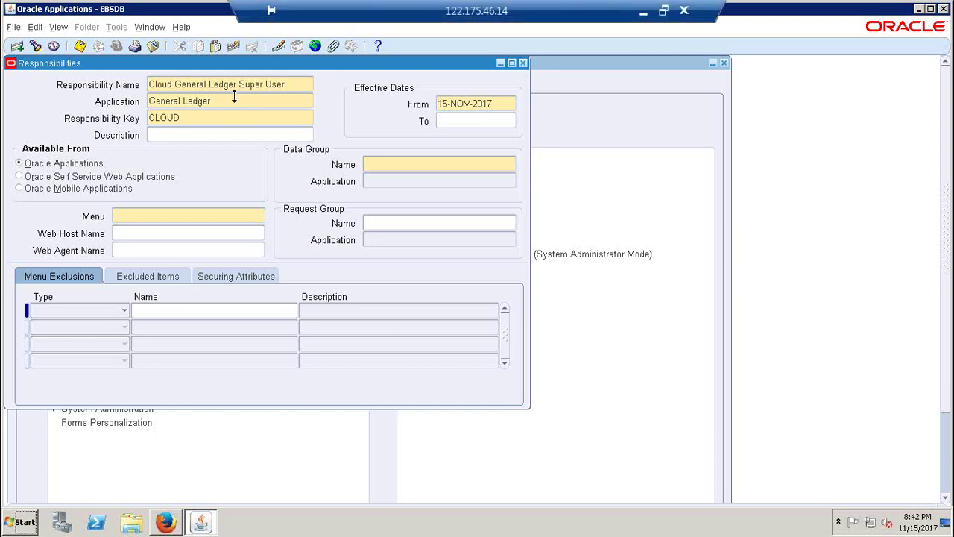
{"action": "left_click", "coordinate": [642, 13]}
{"action": "left_click", "coordinate": [54, 175]}
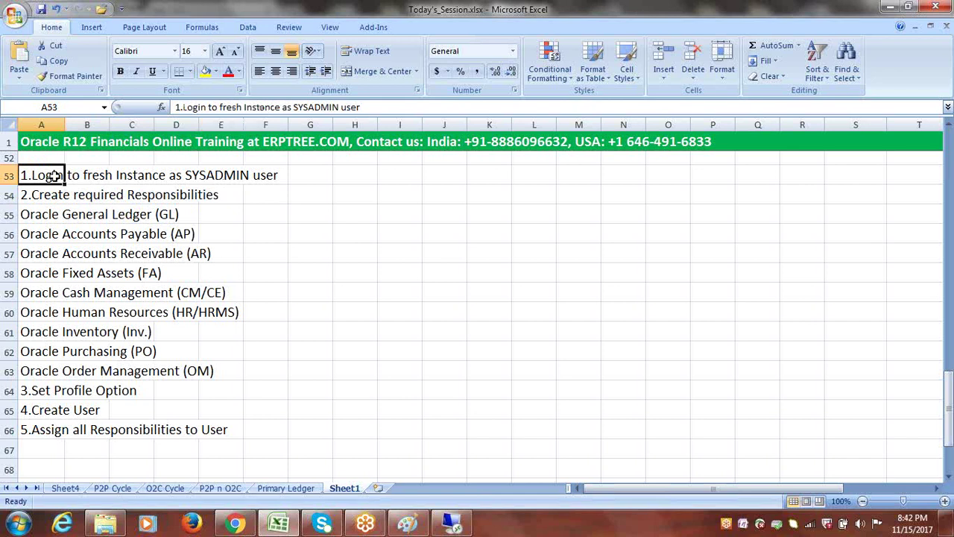
{"action": "left_click", "coordinate": [353, 260]}
{"action": "left_click", "coordinate": [39, 176]}
- Extend the key to CLOUD_GL, then close without saving and reopen a blank Responsibilities form
{"action": "left_click", "coordinate": [454, 525]}
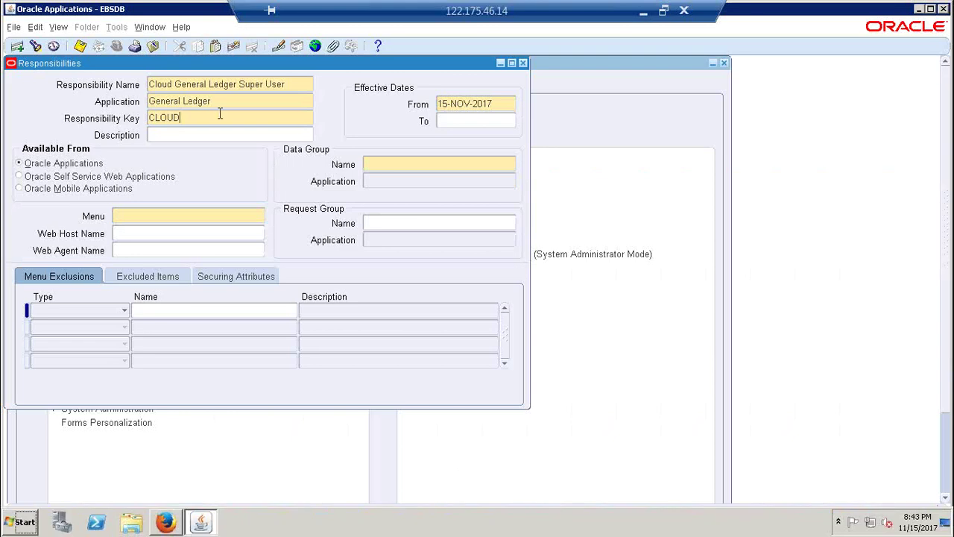
{"action": "type", "text": "_"}
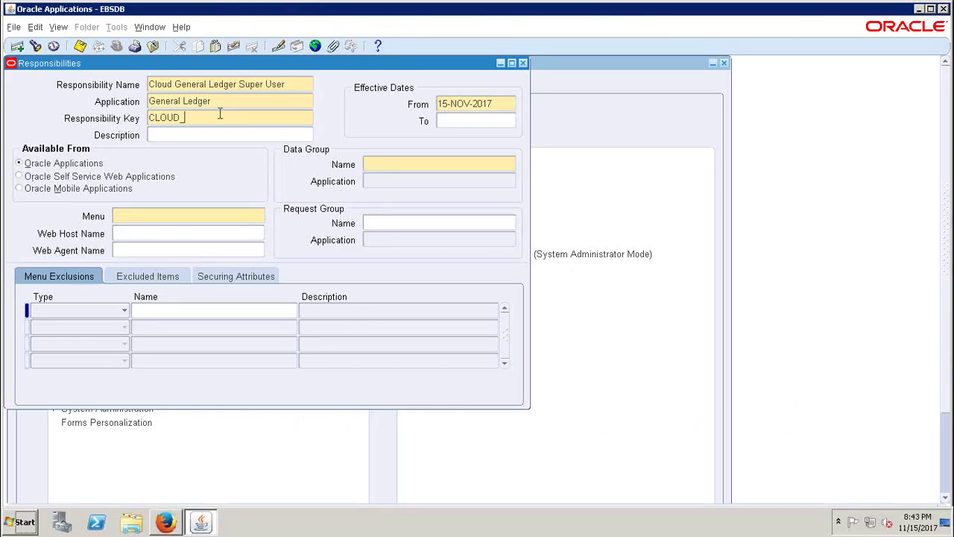
{"action": "type", "text": "GL"}
{"action": "left_click", "coordinate": [399, 164]}
{"action": "left_click", "coordinate": [392, 224]}
{"action": "left_click", "coordinate": [523, 62]}
{"action": "left_click", "coordinate": [486, 318]}
{"action": "key", "text": "Return"}
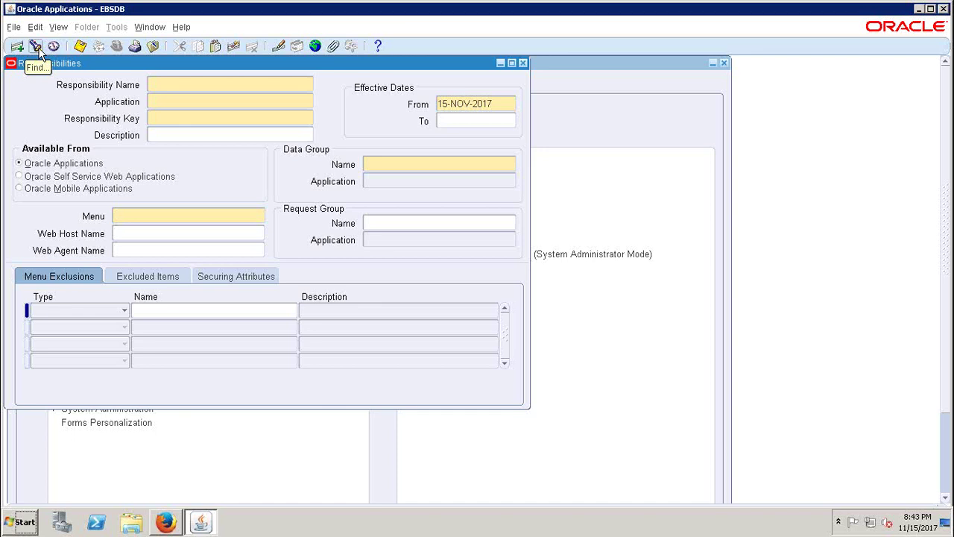
- Search 'eb' and load the EBSERPTREE General Ledger Manager responsibility into the form
{"action": "left_click", "coordinate": [36, 47]}
{"action": "type", "text": "eb%"}
{"action": "double_click", "coordinate": [363, 279]}
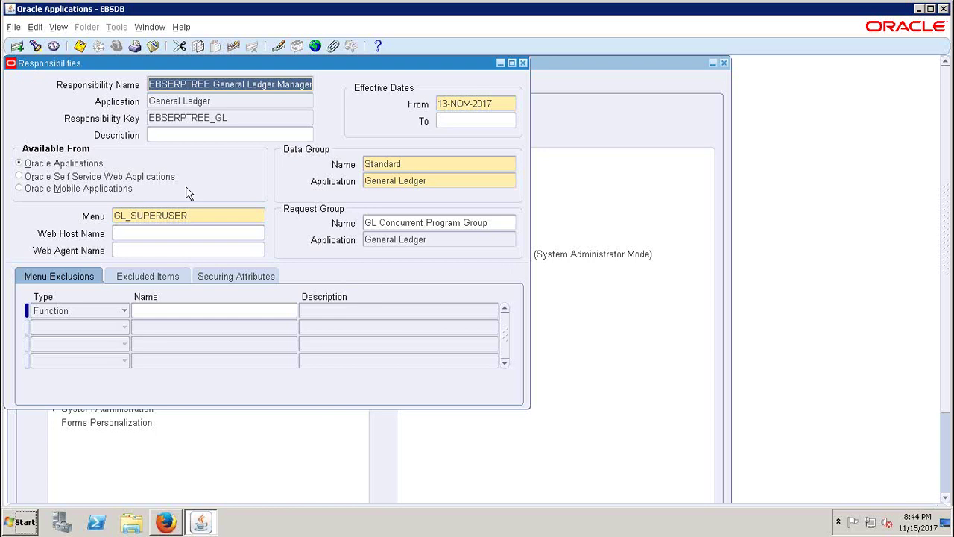
{"action": "left_click", "coordinate": [24, 522]}
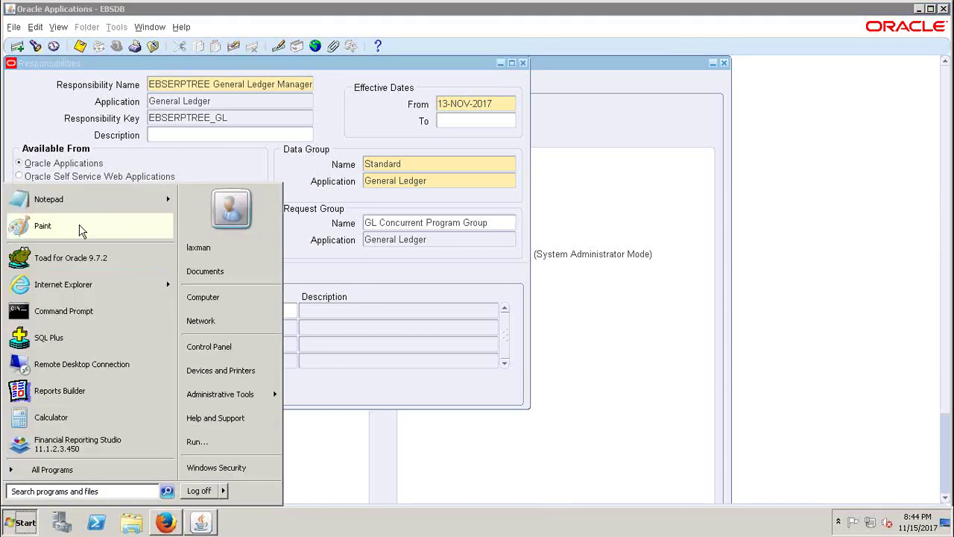
- In a new Notepad note, write the headings 'Menu:', 'Data Group:' and 'Request Group:' on separate lines
{"action": "left_click", "coordinate": [74, 199]}
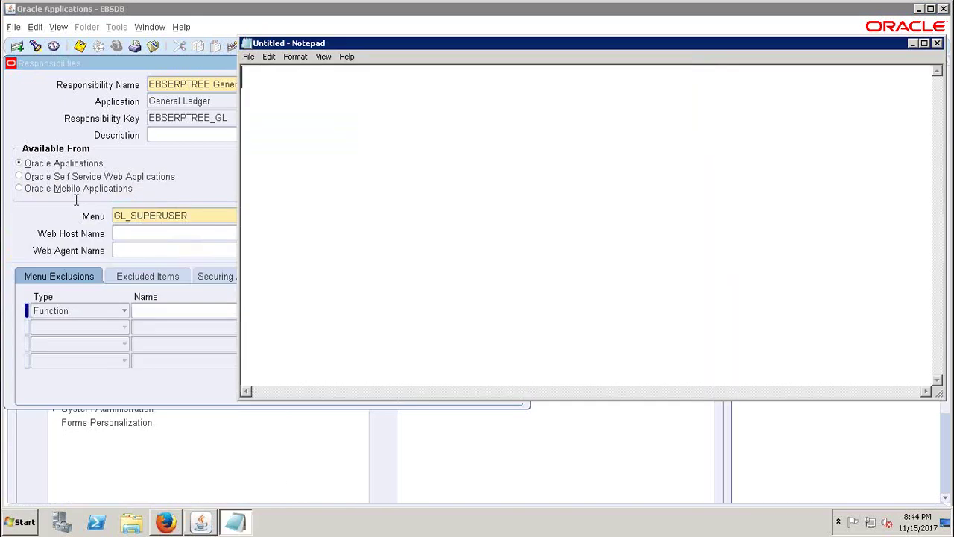
{"action": "left_click_drag", "start_coordinate": [440, 43], "coordinate": [341, 331]}
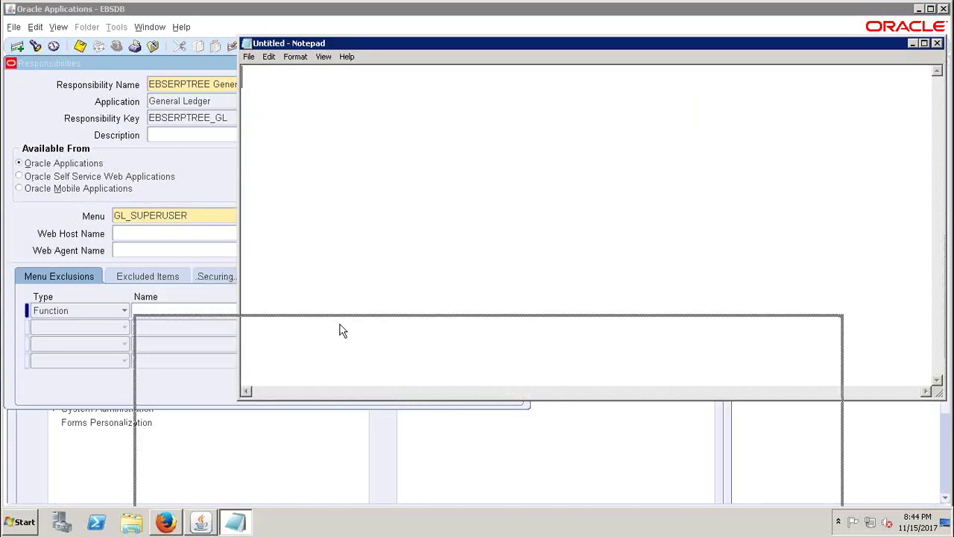
{"action": "type", "text": "m"}
{"action": "key", "text": "BackSpace"}
{"action": "type", "text": "Menu:"}
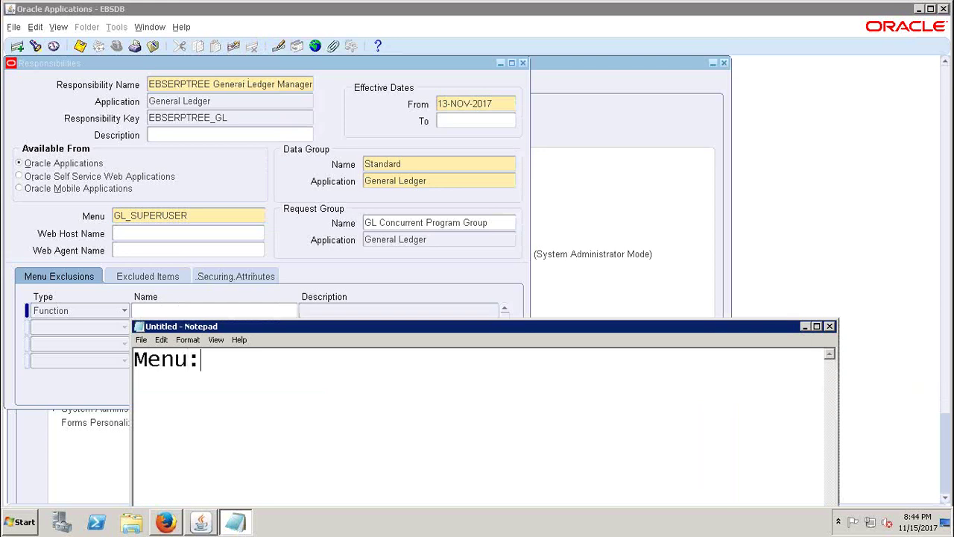
{"action": "key", "text": "Return"}
{"action": "type", "text": "Data Group:"}
{"action": "key", "text": "Return"}
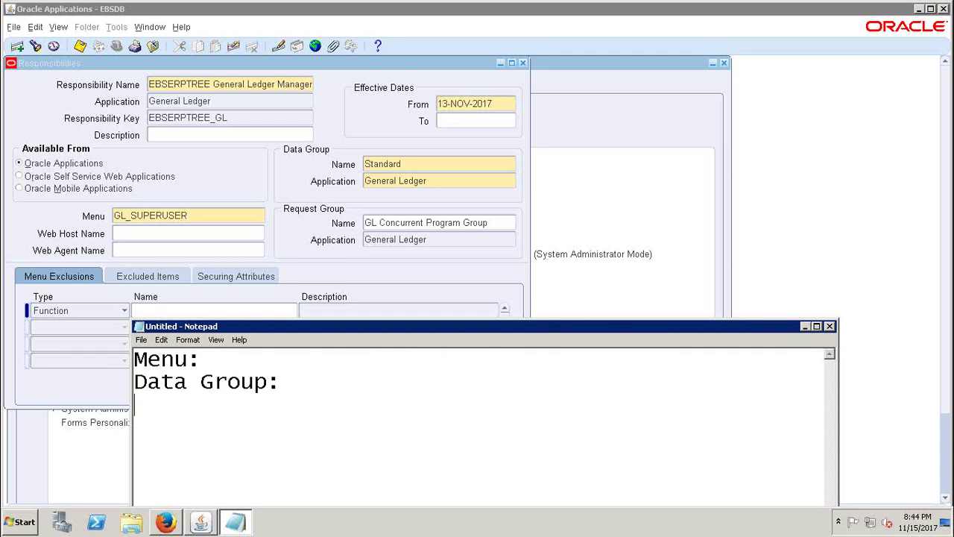
{"action": "type", "text": "Reques"}
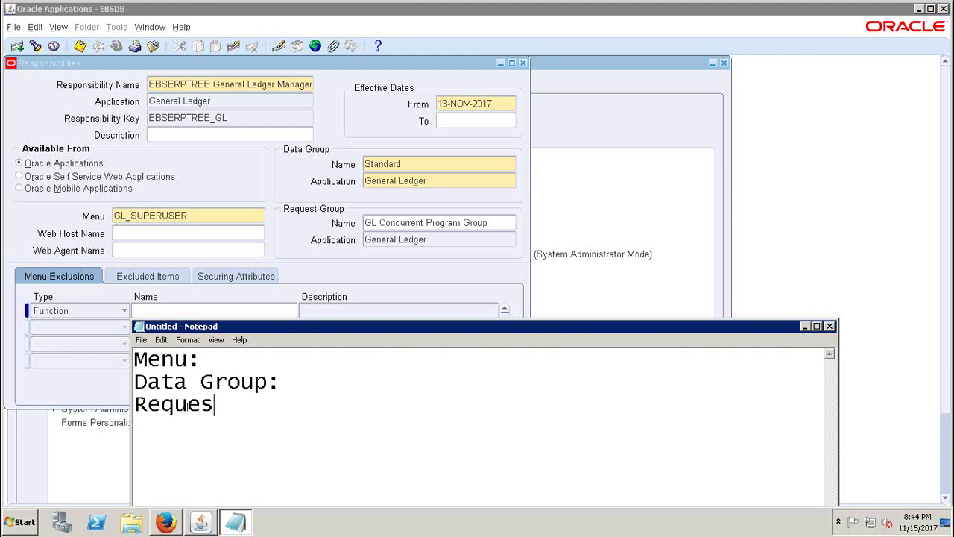
{"action": "type", "text": "t Group"}
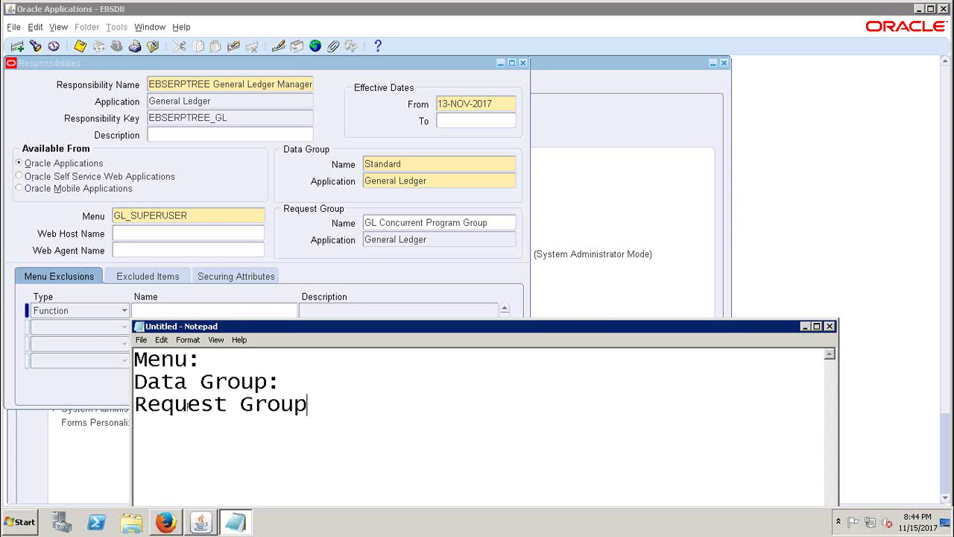
{"action": "type", "text": ":"}
- Check the form's Menu value and add 'Forms' after 'Menu:' in the note
{"action": "left_click", "coordinate": [197, 217]}
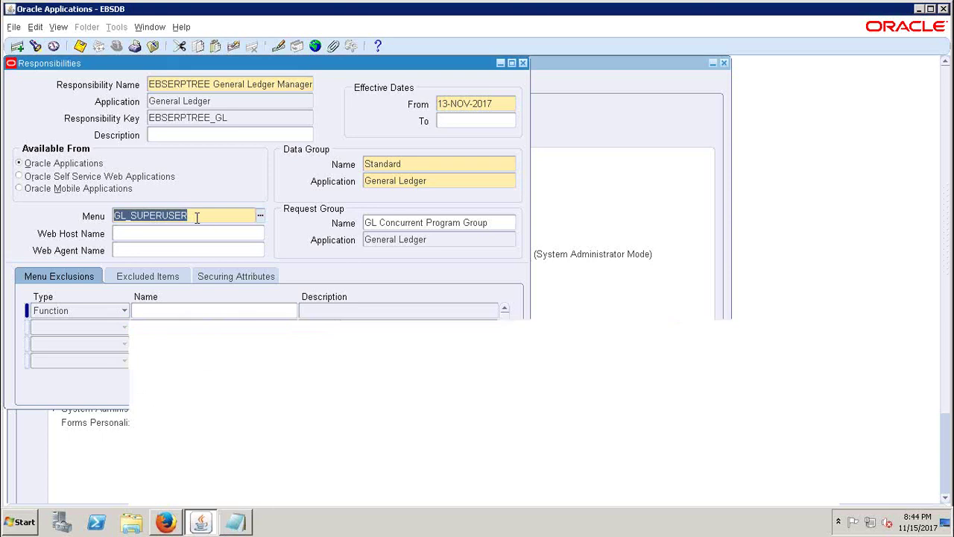
{"action": "left_click", "coordinate": [247, 526]}
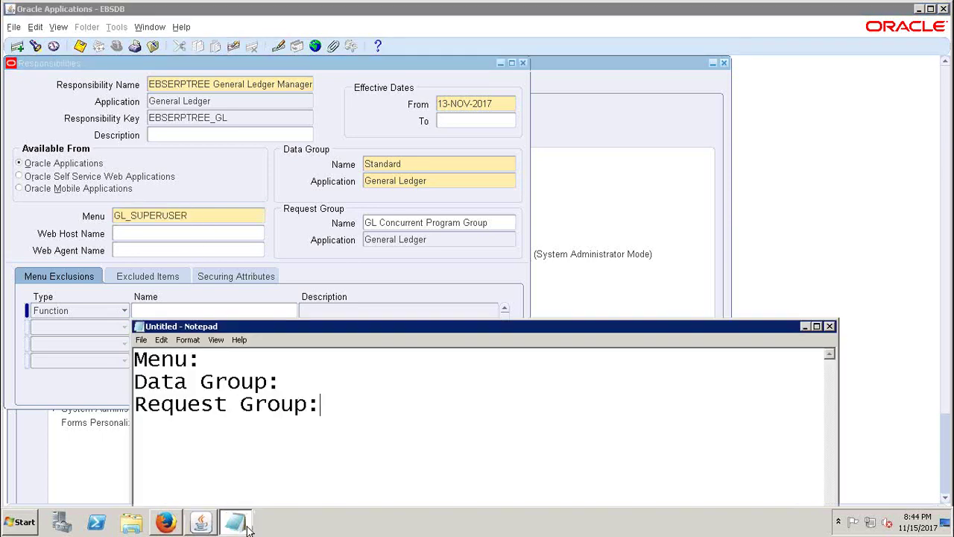
{"action": "left_click", "coordinate": [213, 360]}
{"action": "type", "text": "Forms"}
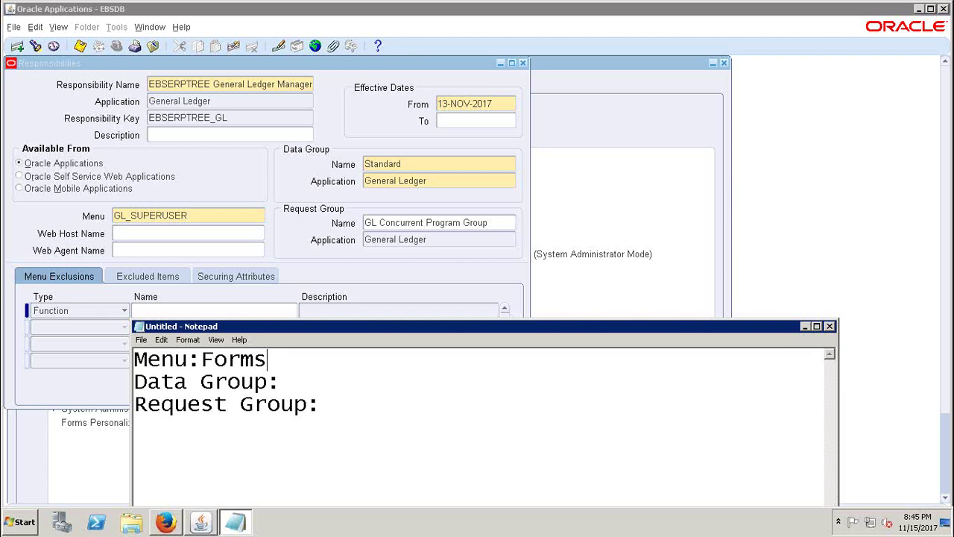
{"action": "left_click", "coordinate": [337, 411]}
- Add a 'Standard Data Base' heading below the existing headings
{"action": "key", "text": "Return"}
{"action": "key", "text": "Return"}
{"action": "left_click_drag", "start_coordinate": [421, 330], "coordinate": [412, 158]}
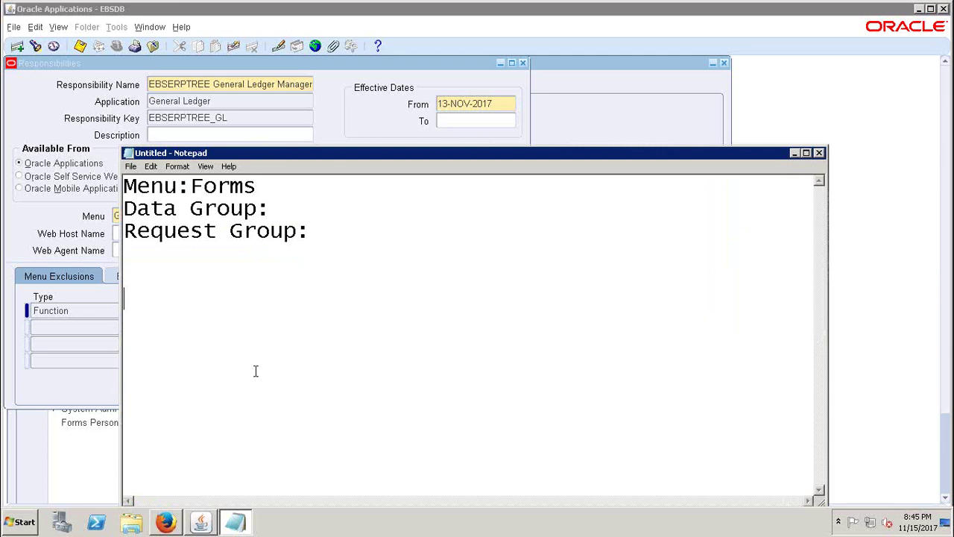
{"action": "type", "text": "Standard Data Base"}
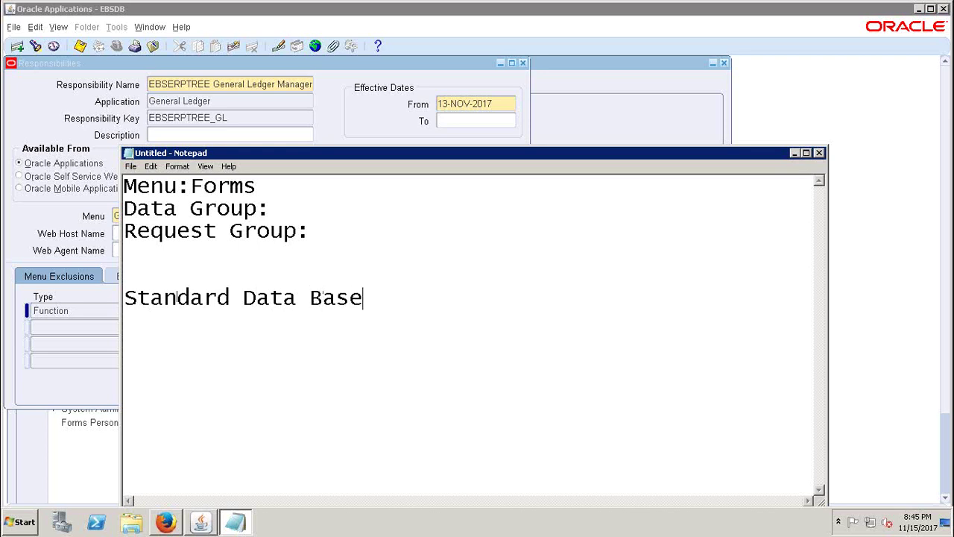
{"action": "key", "text": "Return"}
- List the module codes AP, AR, CM, FA, GL, PO, OM, HRMS and INV. one per line
{"action": "type", "text": "AP"}
{"action": "key", "text": "Return"}
{"action": "type", "text": "AR"}
{"action": "key", "text": "Return"}
{"action": "type", "text": "CM"}
{"action": "key", "text": "Return"}
{"action": "type", "text": "FA"}
{"action": "key", "text": "Return"}
{"action": "type", "text": "GL"}
{"action": "key", "text": "Return"}
{"action": "type", "text": "PO"}
{"action": "key", "text": "Return"}
{"action": "type", "text": "OM"}
{"action": "key", "text": "Return"}
{"action": "type", "text": "HRMS"}
{"action": "key", "text": "Return"}
{"action": "type", "text": "INV."}
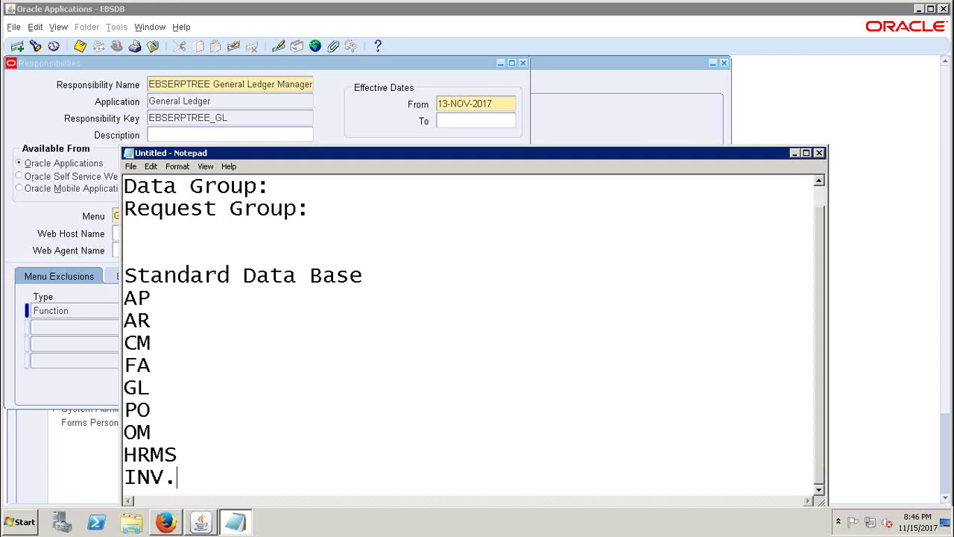
- Join 'Data Base' into 'DataBase' and highlight 'Forms' on the Menu line
{"action": "left_click", "coordinate": [310, 275]}
{"action": "key", "text": "BackSpace"}
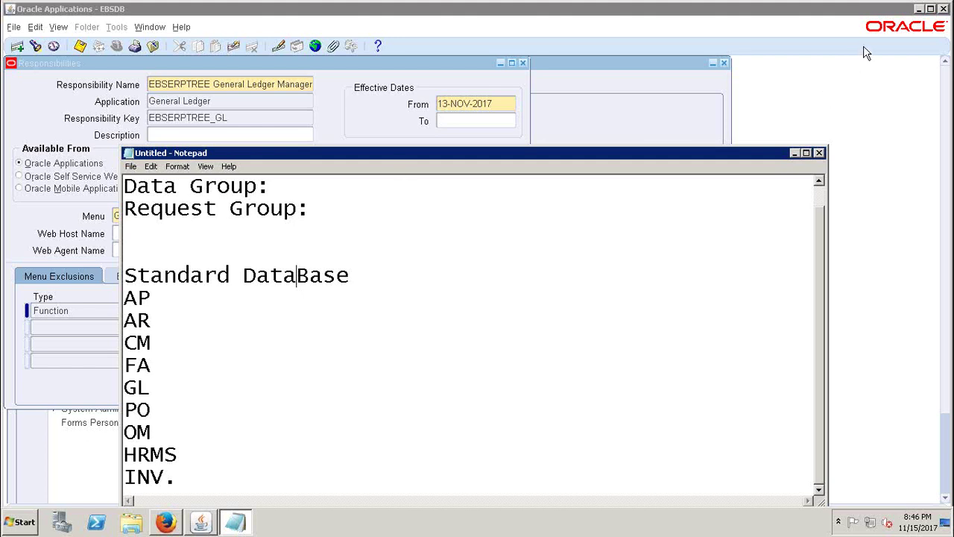
{"action": "scroll", "coordinate": [817, 207], "scroll_direction": "up", "scroll_amount": 1}
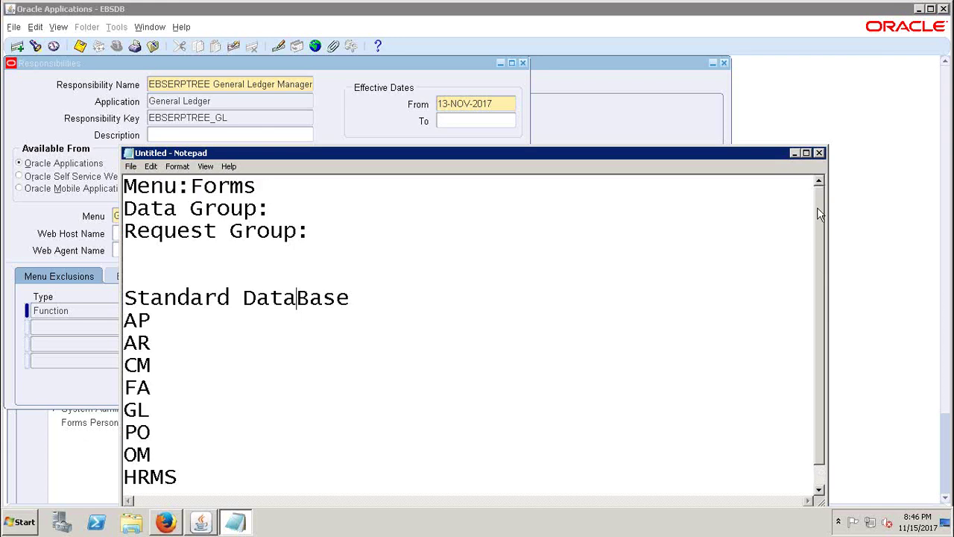
{"action": "left_click", "coordinate": [191, 186]}
{"action": "left_click", "coordinate": [261, 185]}
{"action": "key", "text": "shift+Home"}
{"action": "left_click", "coordinate": [261, 185]}
{"action": "left_click_drag", "start_coordinate": [258, 185], "coordinate": [193, 185]}
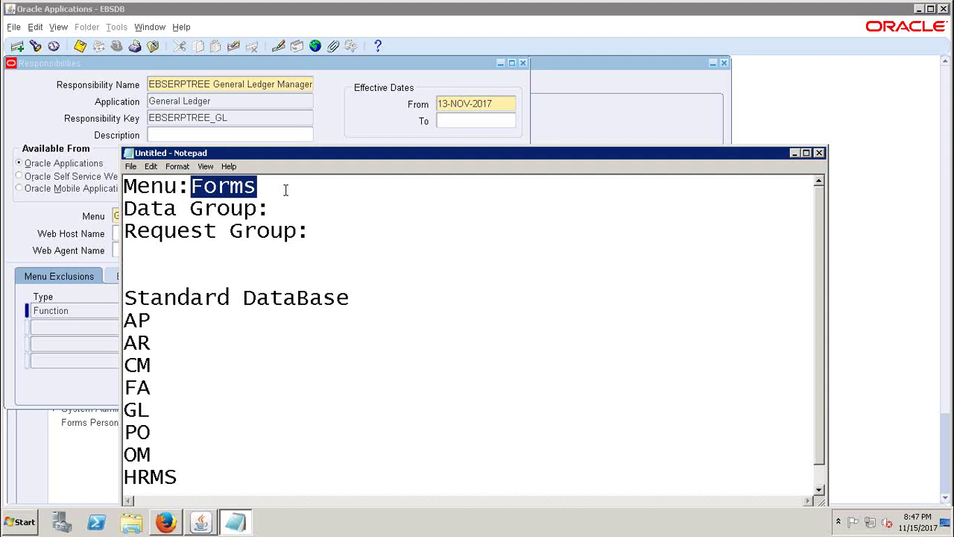
{"action": "left_click", "coordinate": [795, 154]}
{"action": "left_click", "coordinate": [415, 164]}
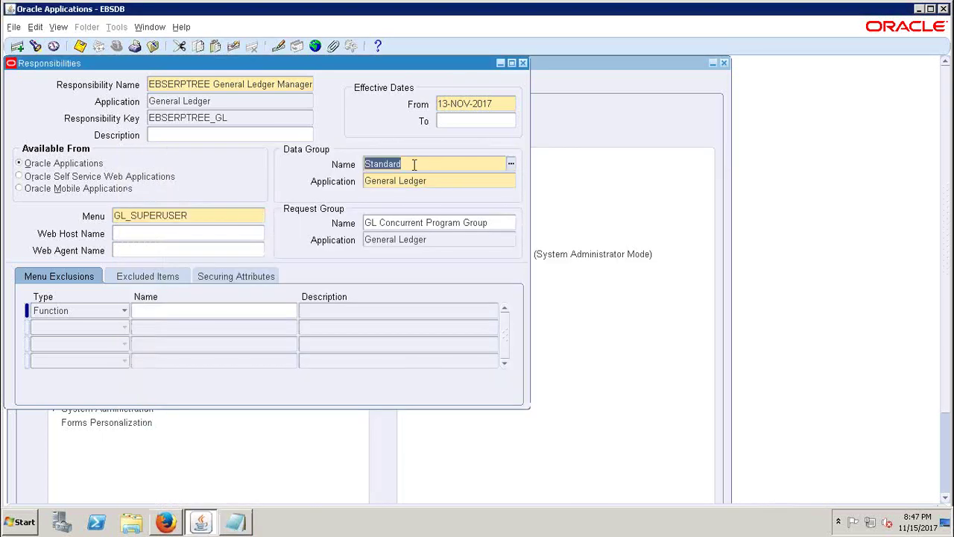
{"action": "left_click", "coordinate": [192, 216]}
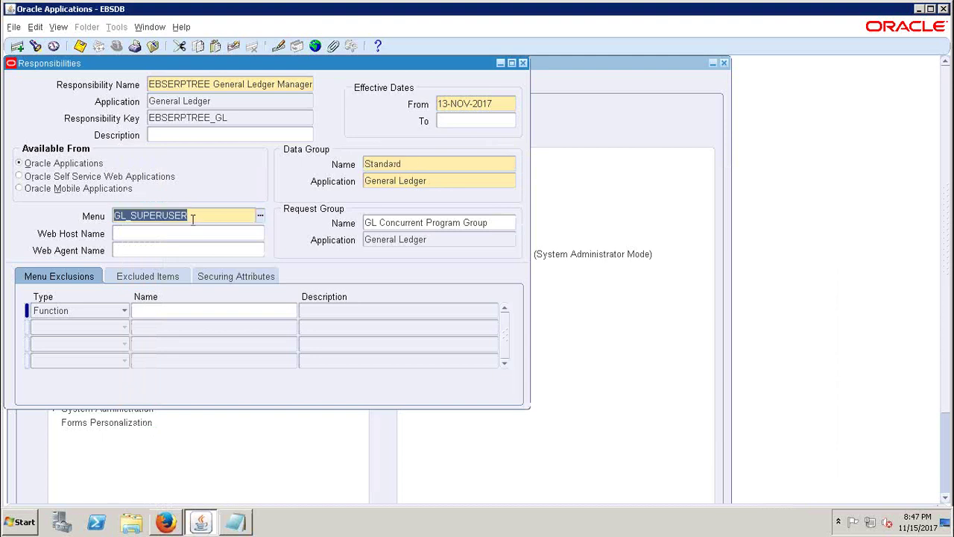
{"action": "left_click", "coordinate": [205, 83]}
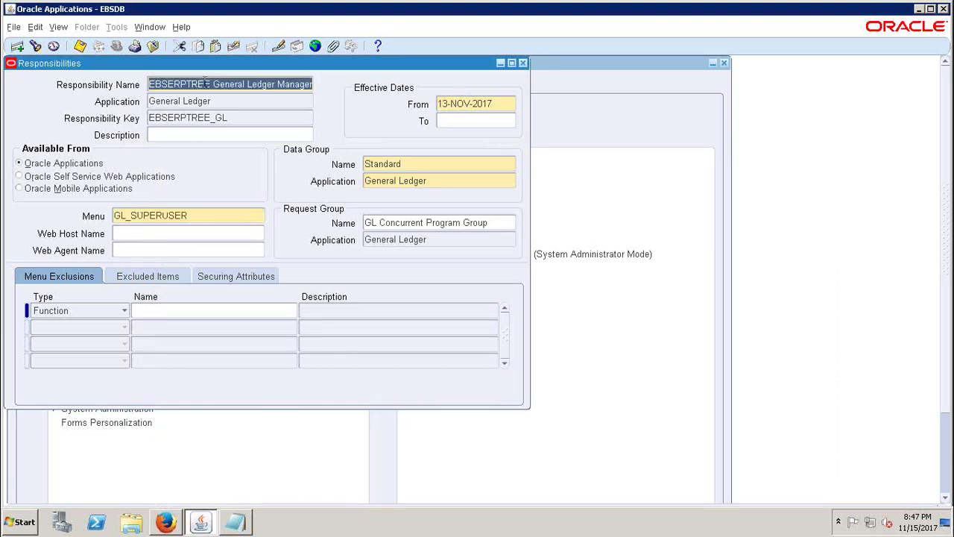
{"action": "left_click", "coordinate": [193, 217]}
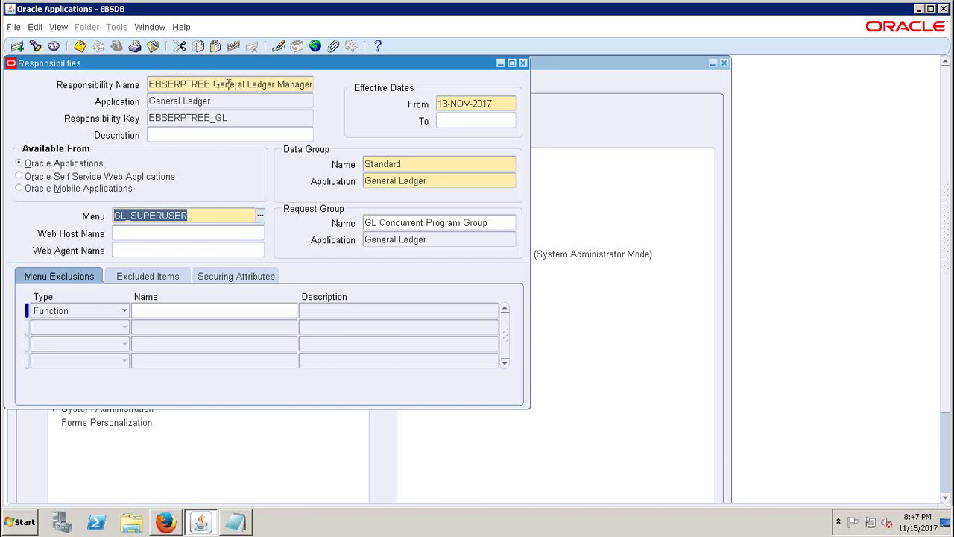
{"action": "left_click_drag", "start_coordinate": [192, 215], "coordinate": [91, 210]}
{"action": "double_click", "coordinate": [408, 164]}
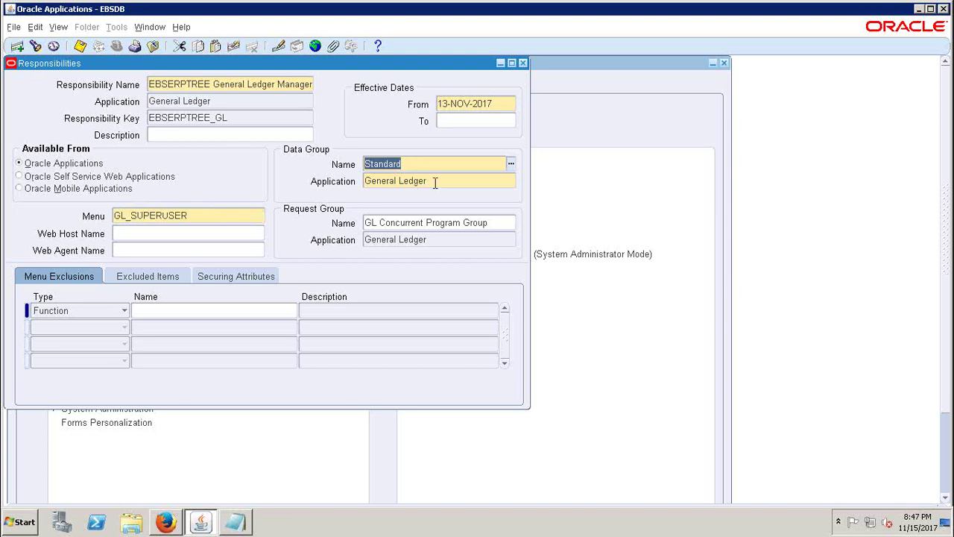
{"action": "left_click", "coordinate": [434, 183]}
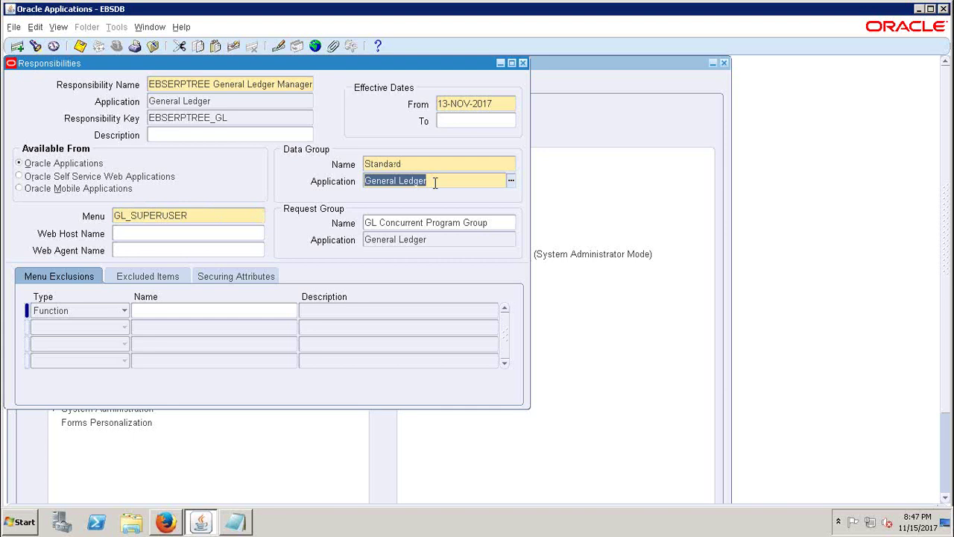
{"action": "left_click", "coordinate": [198, 84]}
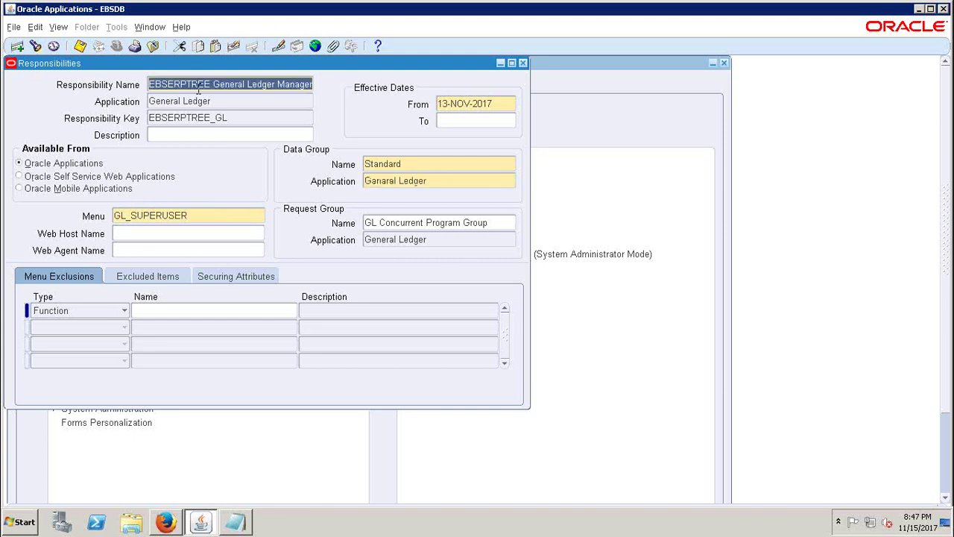
{"action": "left_click", "coordinate": [152, 213]}
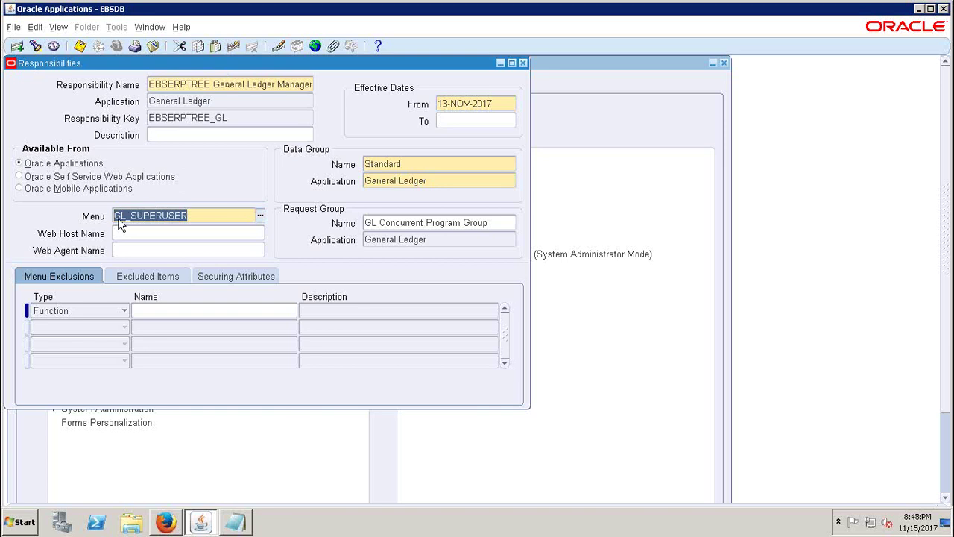
{"action": "left_click", "coordinate": [419, 164]}
{"action": "left_click", "coordinate": [429, 181]}
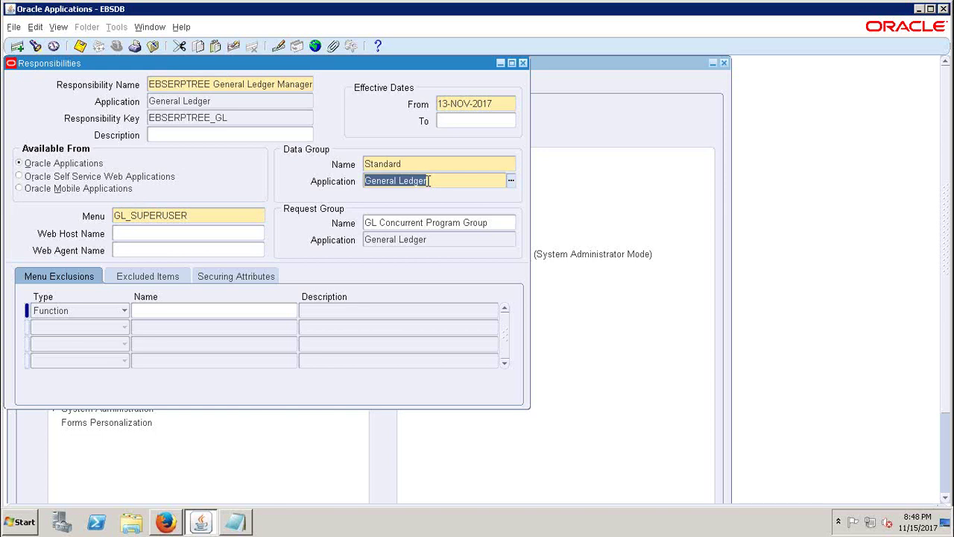
{"action": "left_click", "coordinate": [249, 524]}
{"action": "left_click_drag", "start_coordinate": [350, 154], "coordinate": [440, 232]}
{"action": "left_click_drag", "start_coordinate": [349, 266], "coordinate": [281, 265]}
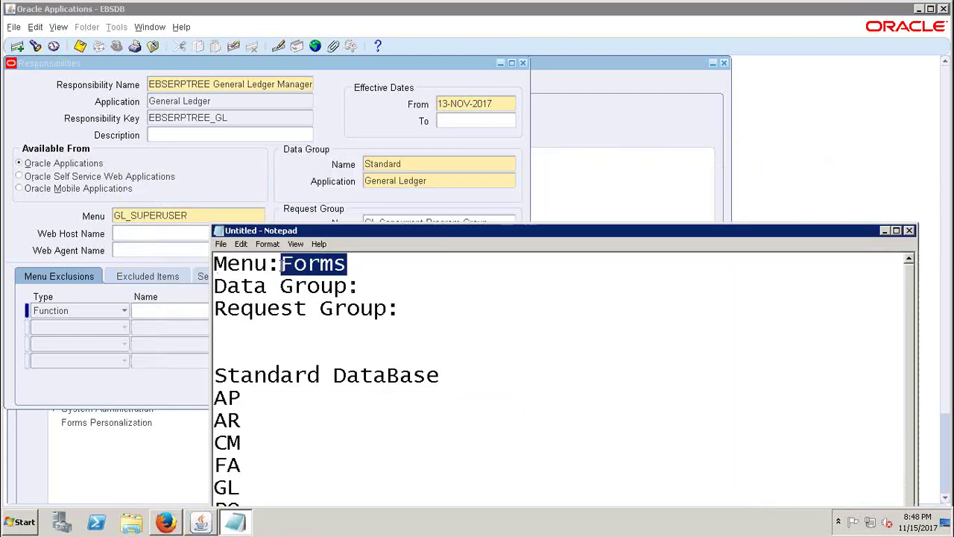
- Highlight 'Data Group' and 'Standard' in the notes, then return to the form's GL_SUPERUSER menu
{"action": "left_click", "coordinate": [217, 287]}
{"action": "left_click_drag", "start_coordinate": [217, 287], "coordinate": [282, 265]}
{"action": "left_click", "coordinate": [354, 259]}
{"action": "left_click", "coordinate": [388, 287]}
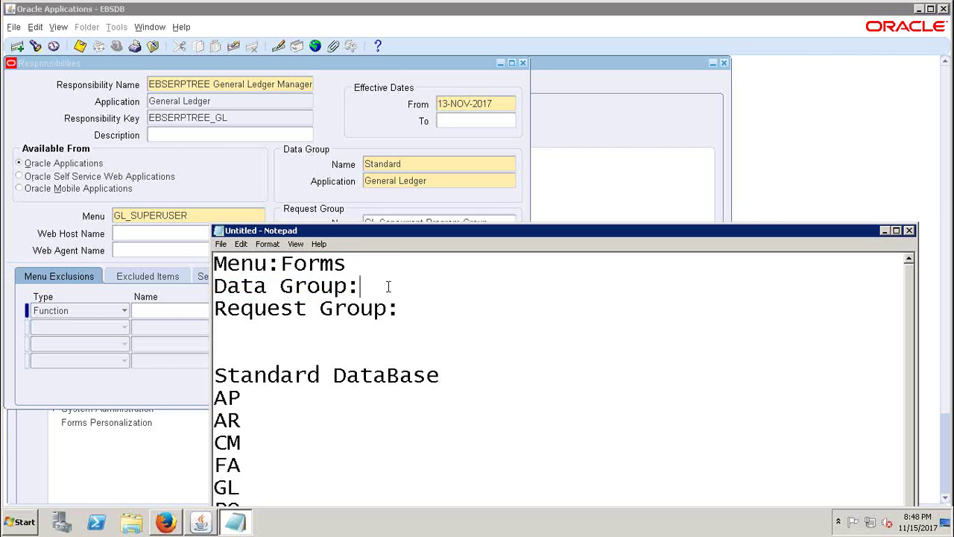
{"action": "left_click_drag", "start_coordinate": [216, 376], "coordinate": [319, 382]}
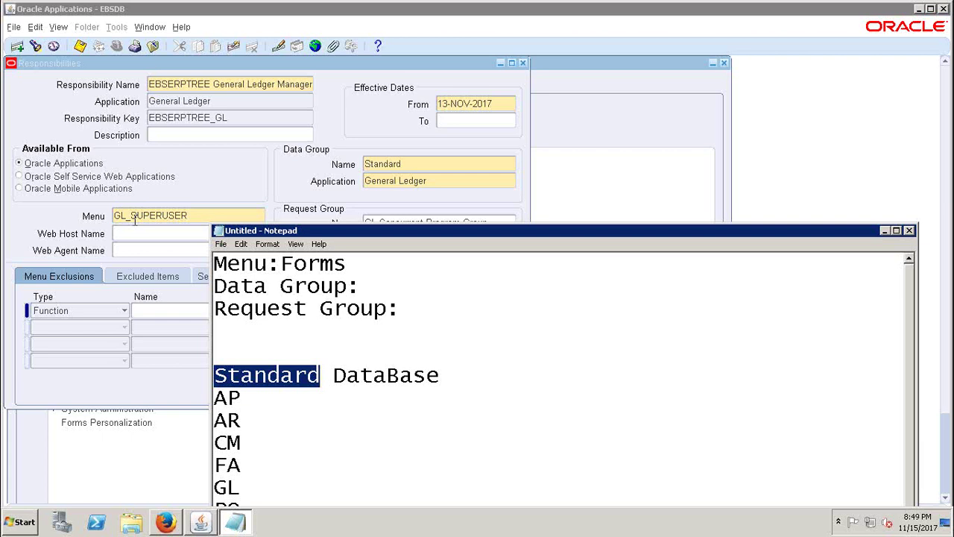
{"action": "left_click", "coordinate": [159, 192]}
{"action": "left_click", "coordinate": [193, 215]}
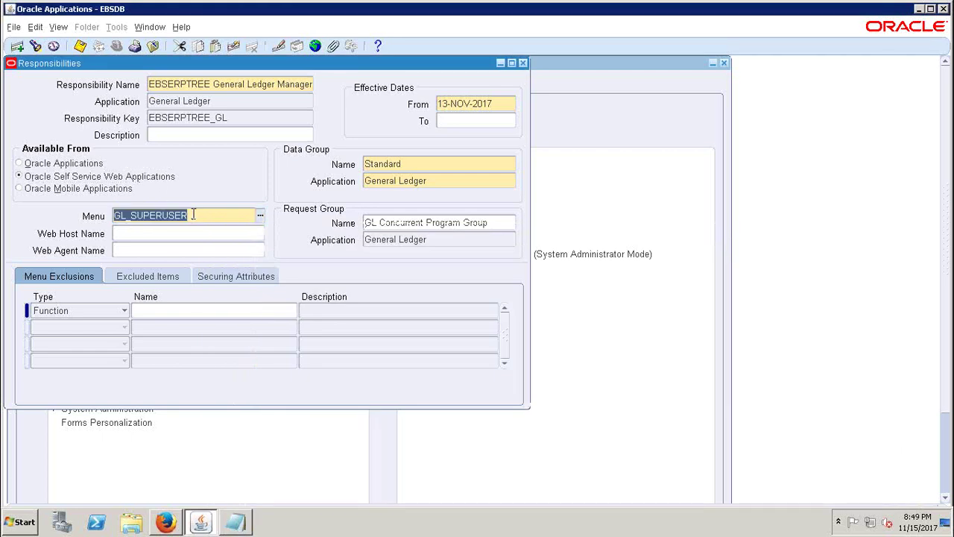
- Select the GL_SUPERUSER menu and data group Standard in the form, then switch to Notepad
{"action": "left_click", "coordinate": [429, 165]}
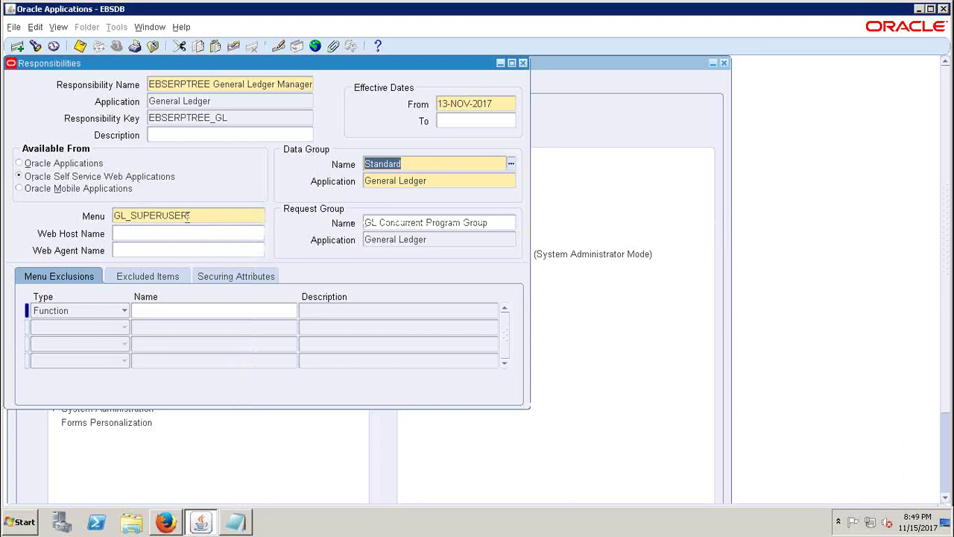
{"action": "left_click", "coordinate": [411, 166]}
{"action": "double_click", "coordinate": [221, 213]}
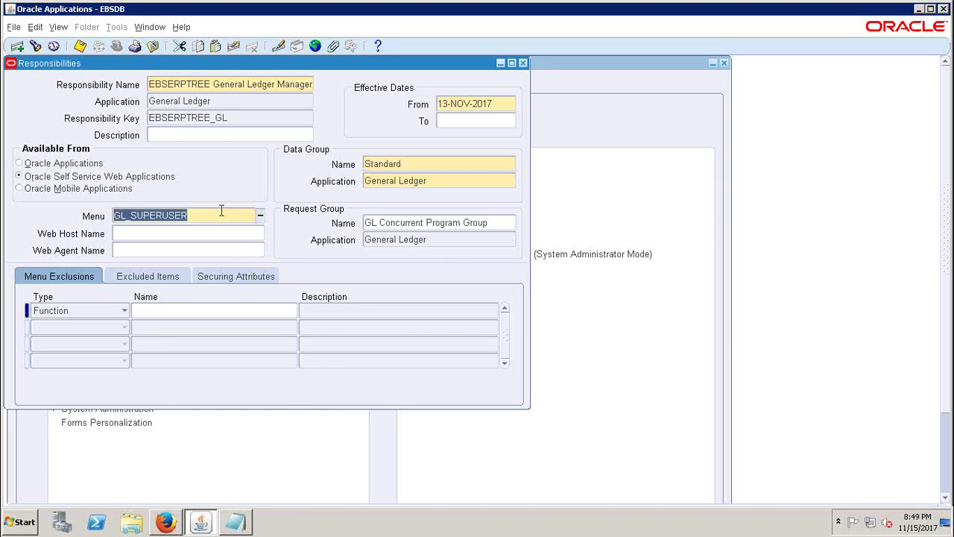
{"action": "triple_click", "coordinate": [221, 211]}
{"action": "key", "text": "shift+Tab"}
{"action": "key", "text": "shift+Tab"}
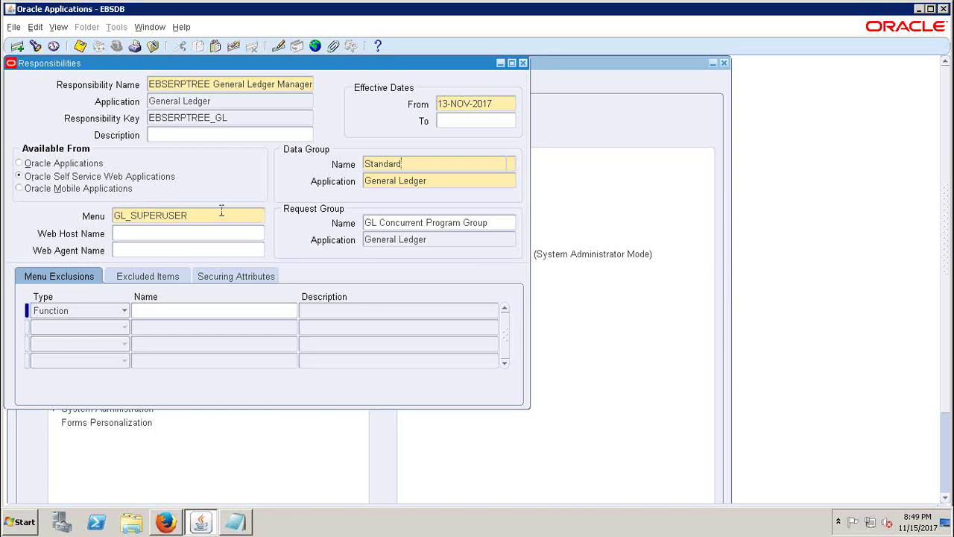
{"action": "left_click", "coordinate": [422, 161]}
{"action": "left_click_drag", "start_coordinate": [422, 163], "coordinate": [361, 165]}
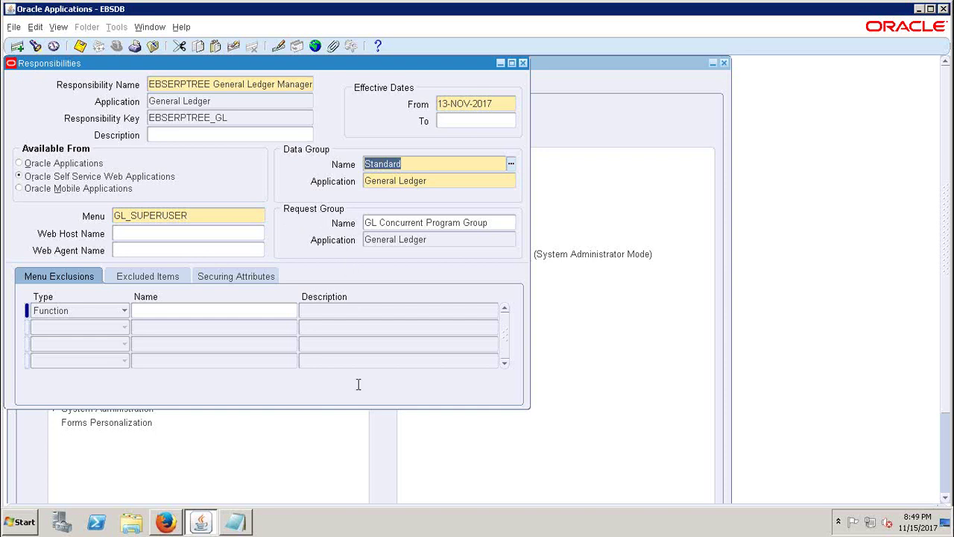
{"action": "key", "text": "alt+Tab"}
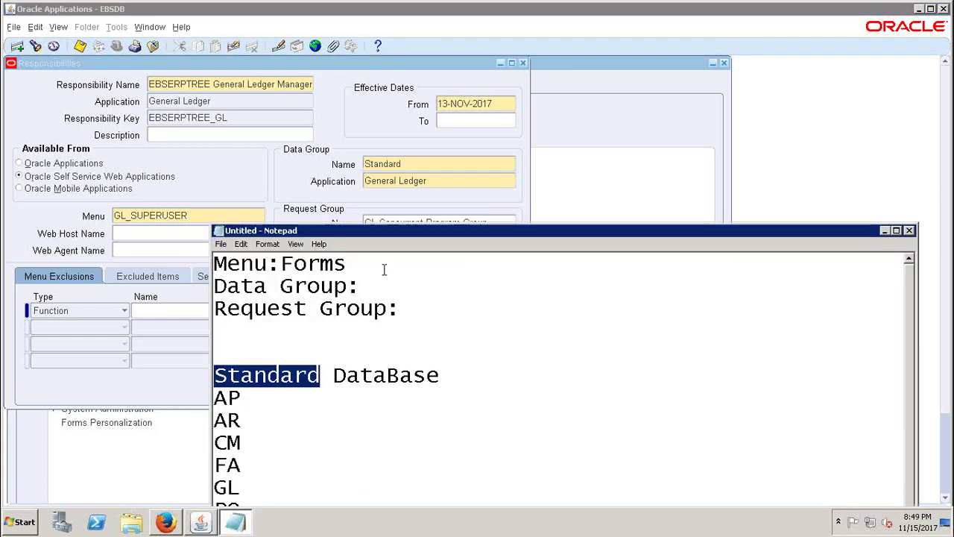
- Complete the Data Group line in the Notepad notes with 'Database'
{"action": "left_click", "coordinate": [382, 287]}
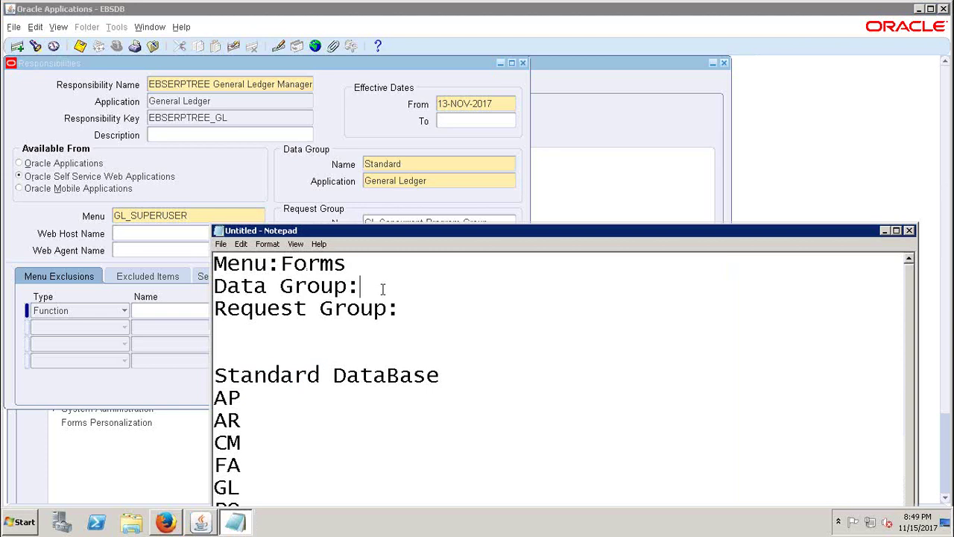
{"action": "type", "text": "d"}
{"action": "key", "text": "BackSpace"}
{"action": "type", "text": "Data"}
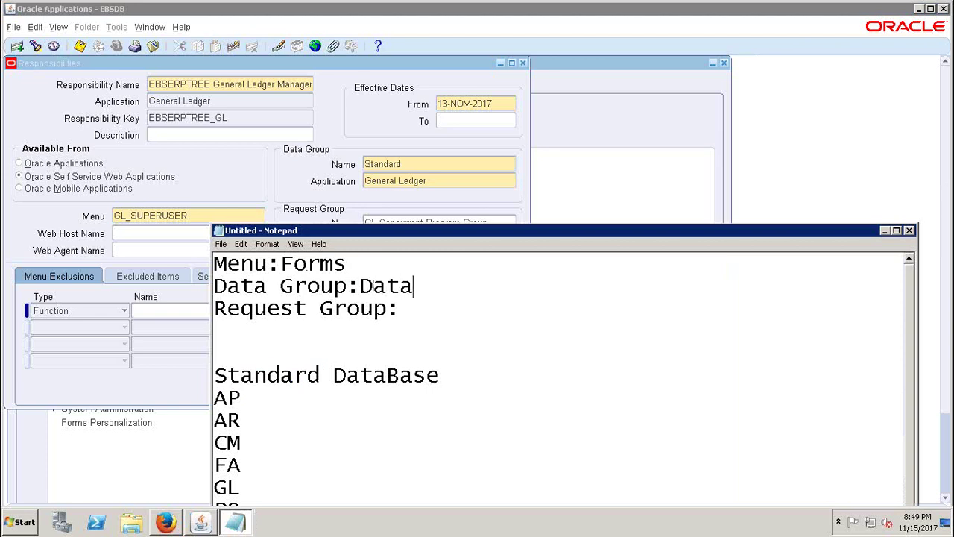
{"action": "type", "text": "base"}
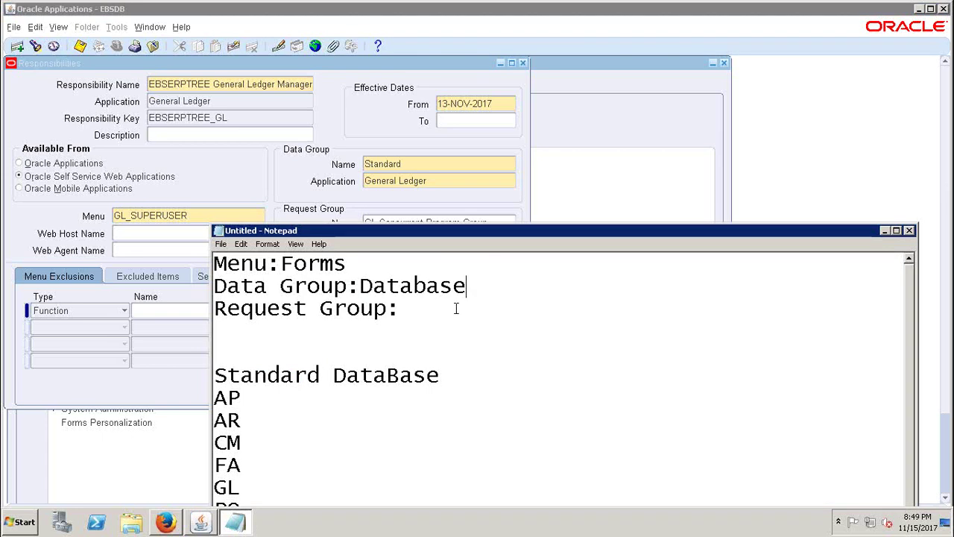
- Complete the Request Group line with 'Reports' and move Notepad lower to reveal the request group
{"action": "left_click", "coordinate": [430, 310]}
{"action": "type", "text": "Reports"}
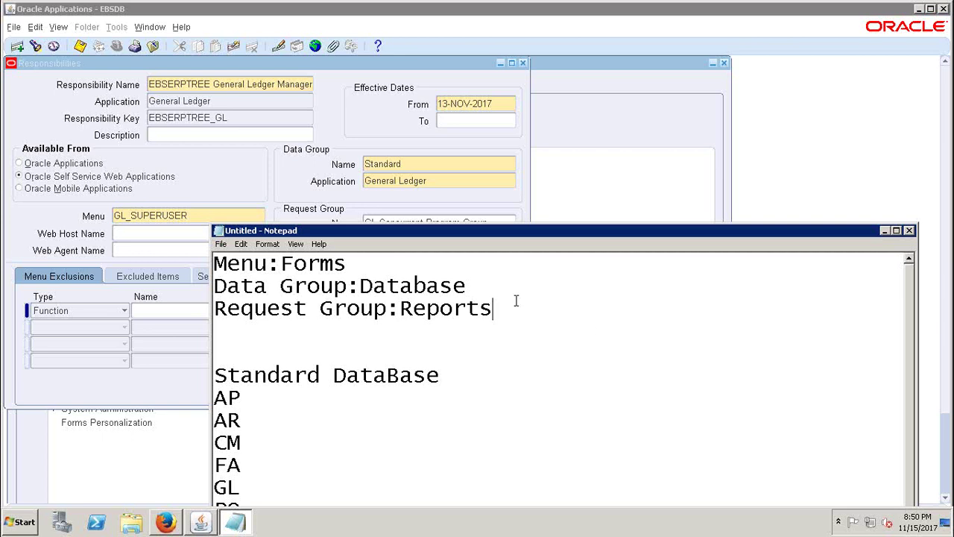
{"action": "left_click_drag", "start_coordinate": [279, 264], "coordinate": [213, 263]}
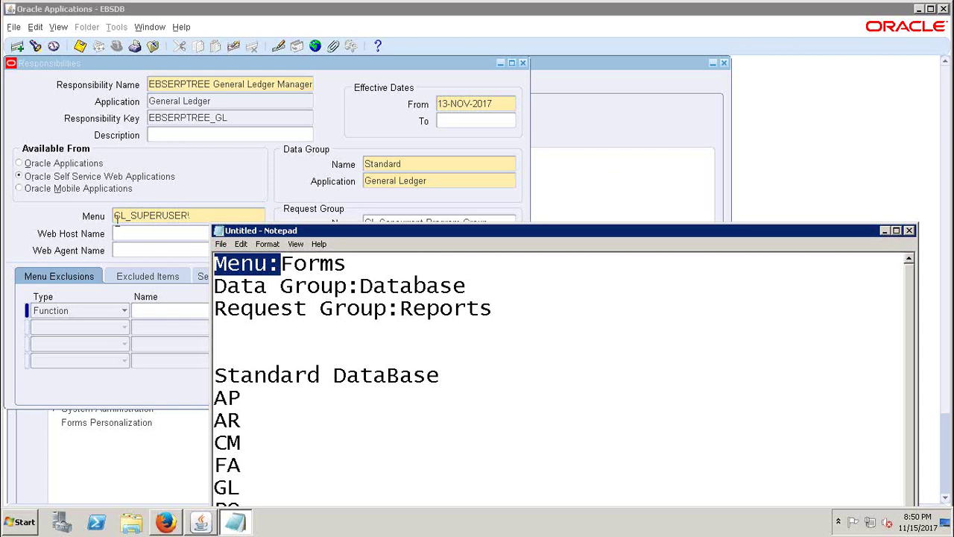
{"action": "left_click_drag", "start_coordinate": [306, 276], "coordinate": [305, 276]}
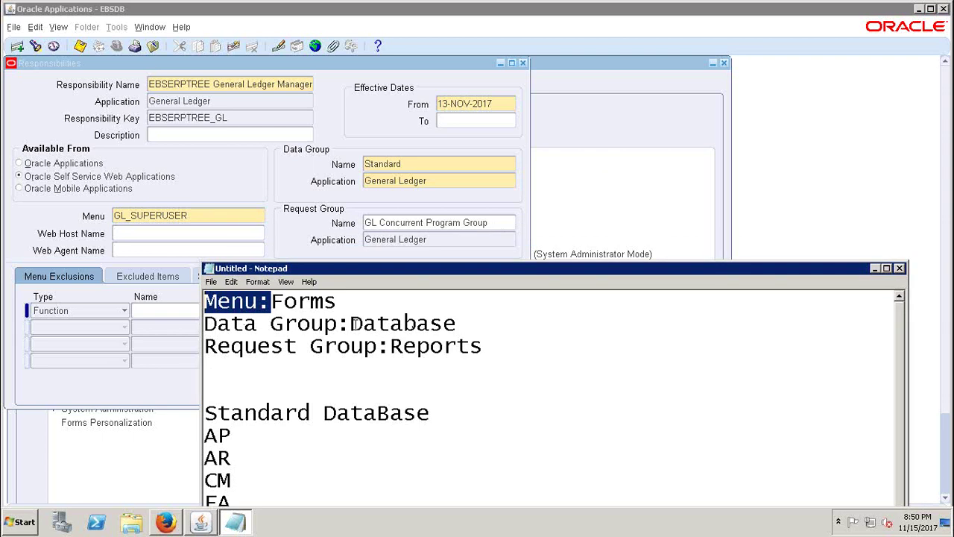
- Minimize Notepad, close Responsibilities without saving, and confirm exiting Oracle Applications
{"action": "left_click", "coordinate": [504, 328]}
{"action": "left_click", "coordinate": [875, 270]}
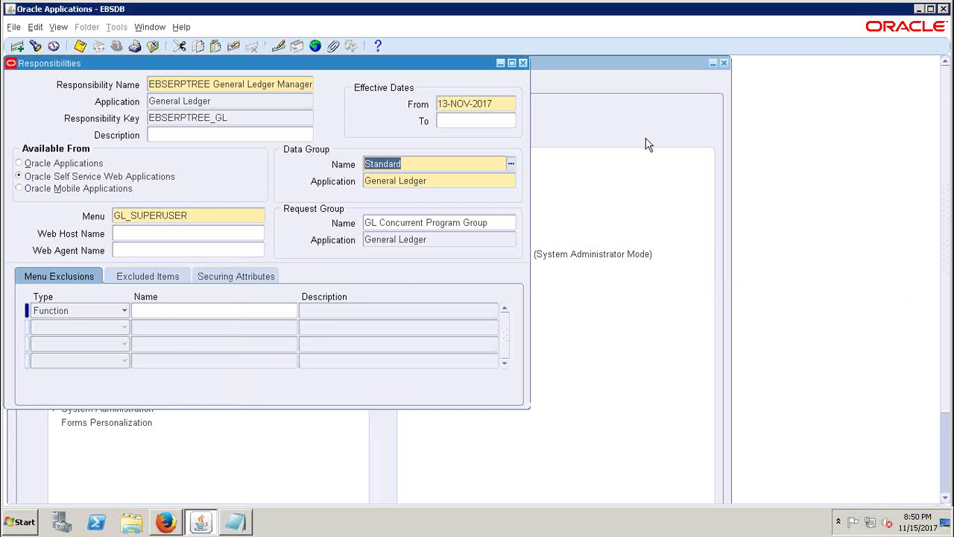
{"action": "left_click", "coordinate": [524, 63]}
{"action": "left_click", "coordinate": [511, 320]}
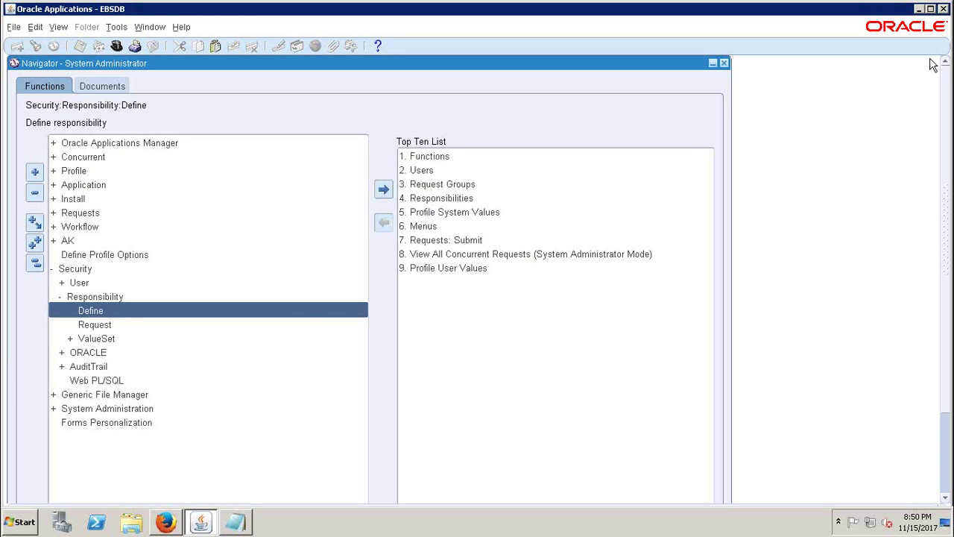
{"action": "left_click", "coordinate": [944, 8]}
{"action": "left_click", "coordinate": [462, 360]}
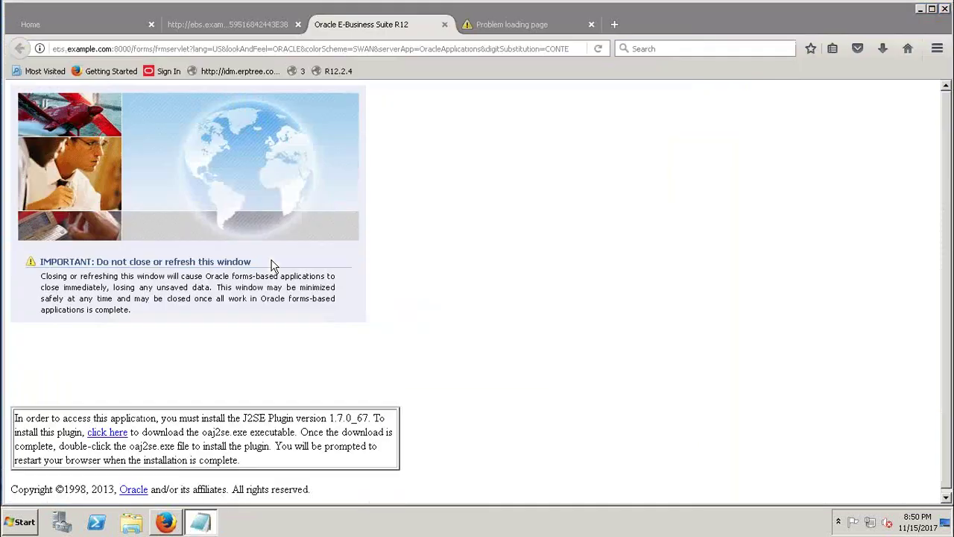
- Close old tabs and log in to R12.2.4 with the user name and password
{"action": "left_click", "coordinate": [298, 25]}
{"action": "left_click", "coordinate": [299, 24]}
{"action": "left_click", "coordinate": [339, 73]}
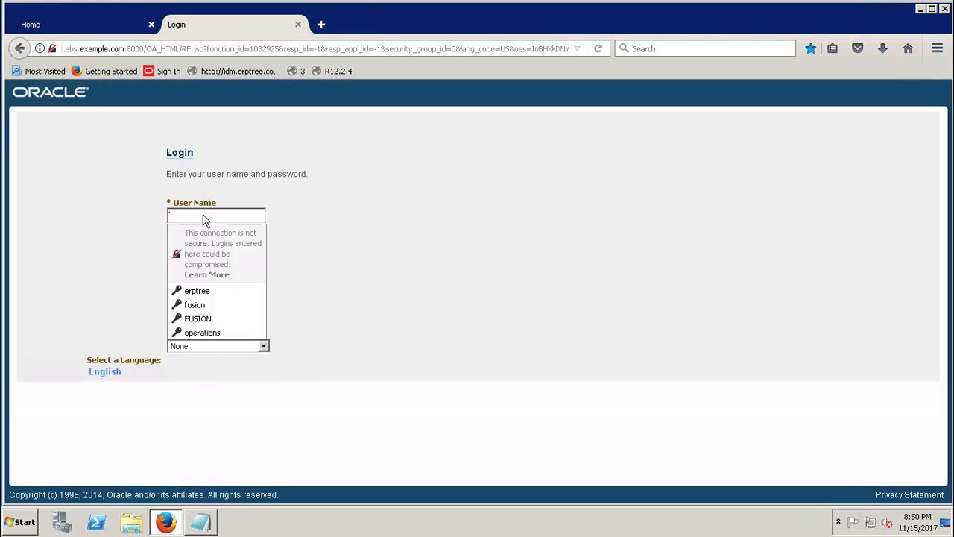
{"action": "left_click", "coordinate": [194, 215]}
{"action": "type", "text": "ebs"}
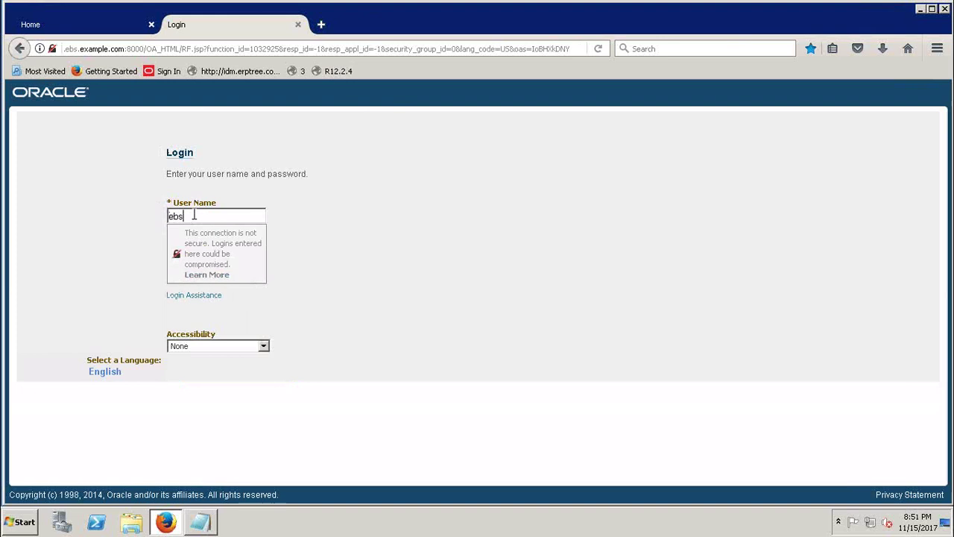
{"action": "type", "text": "erptree"}
{"action": "key", "text": "Tab"}
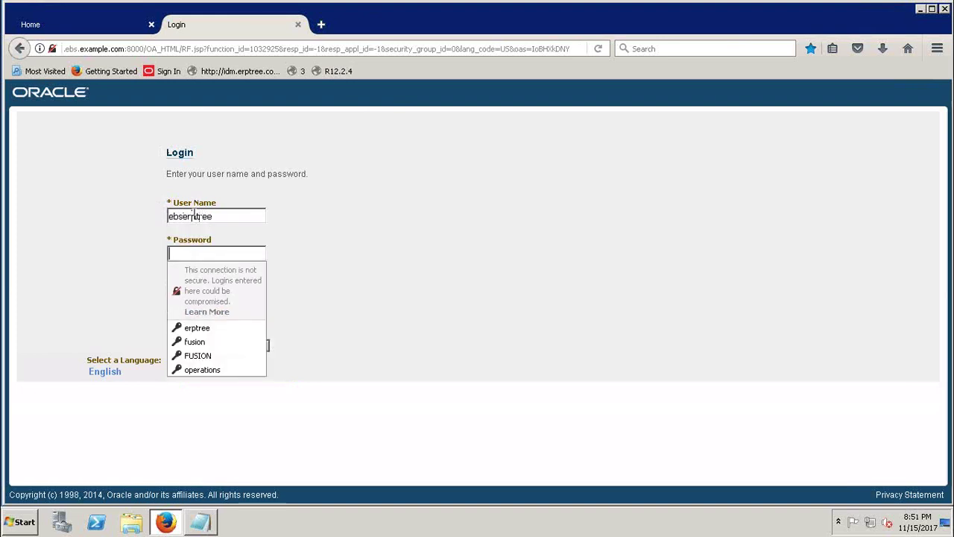
{"action": "type", "text": "welcome"}
{"action": "key", "text": "Return"}
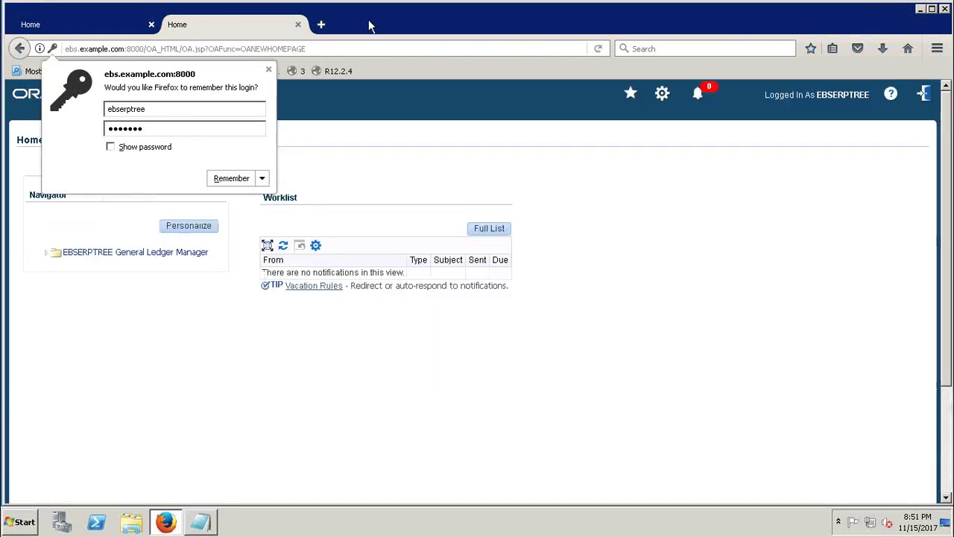
{"action": "left_click", "coordinate": [322, 105]}
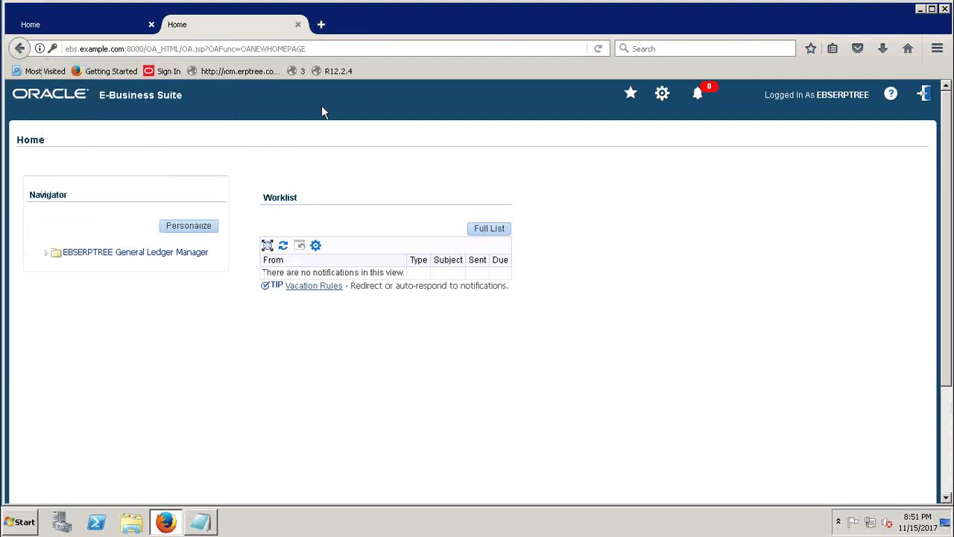
- Open Journals > Enter under the General Ledger Manager responsibility
{"action": "left_click", "coordinate": [84, 256]}
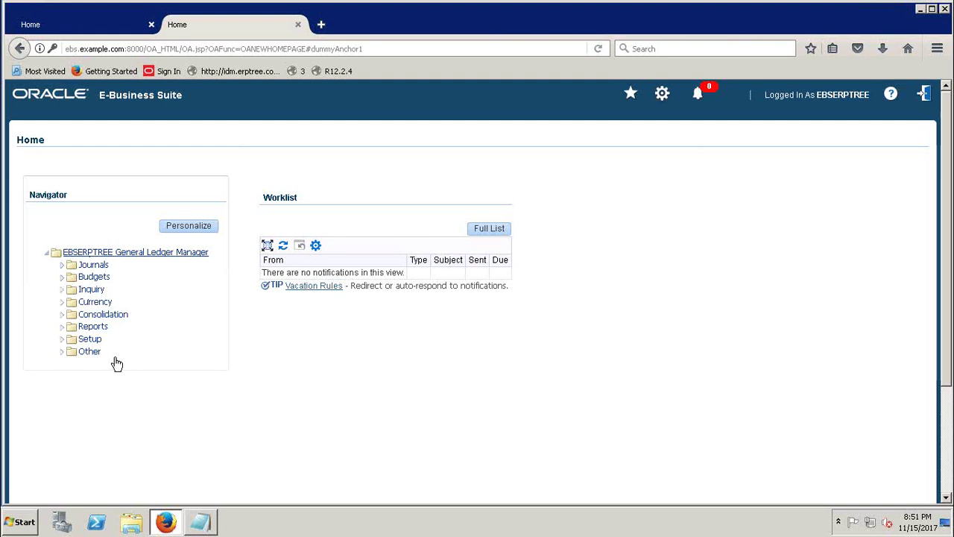
{"action": "left_click", "coordinate": [93, 265]}
{"action": "left_click", "coordinate": [96, 277]}
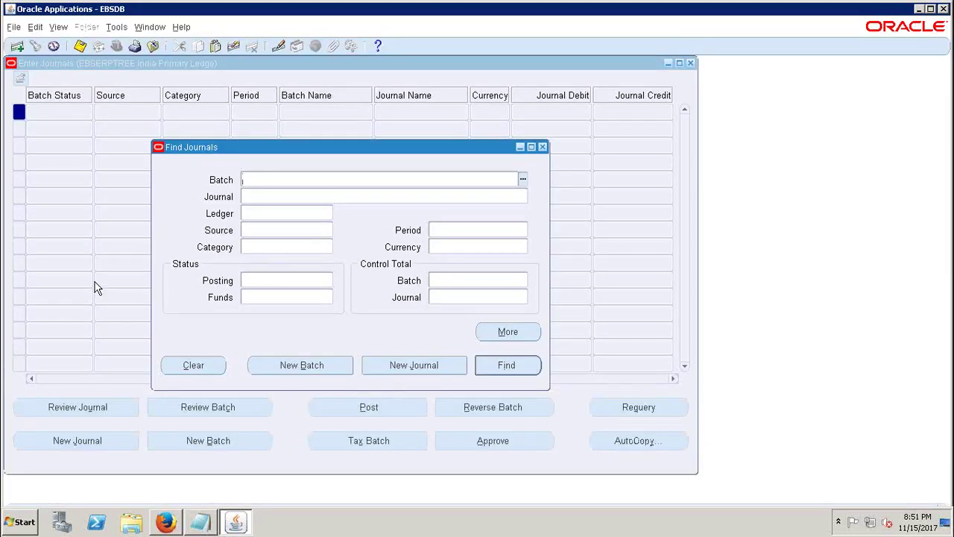
- Close Find Journals and Enter Journals, then expand and collapse Setup and Journals in the Navigator
{"action": "left_click", "coordinate": [542, 146]}
{"action": "left_click", "coordinate": [690, 62]}
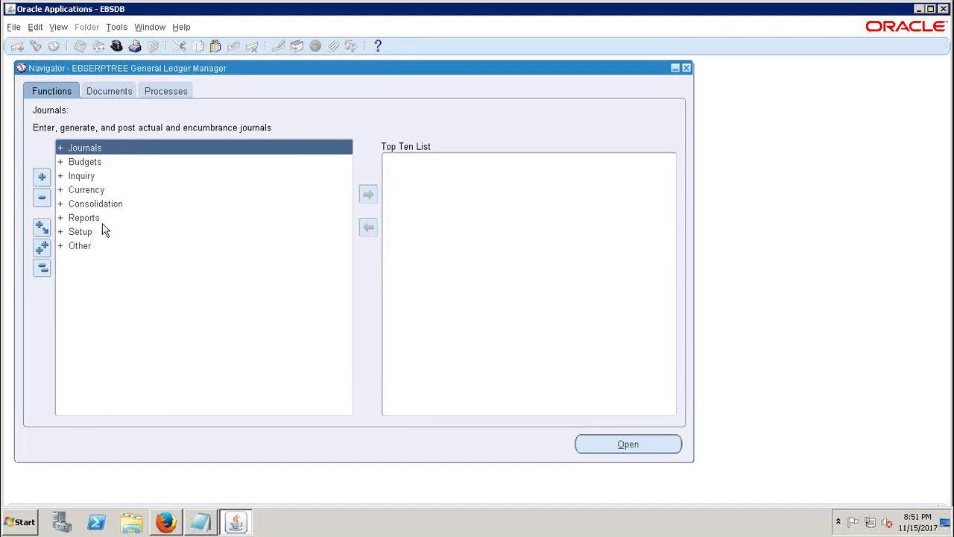
{"action": "left_click", "coordinate": [80, 247]}
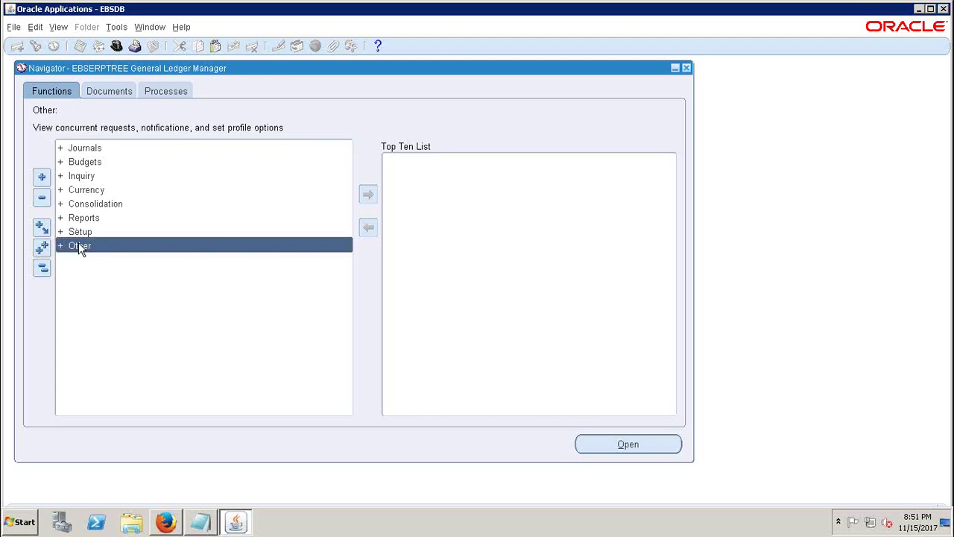
{"action": "double_click", "coordinate": [79, 233]}
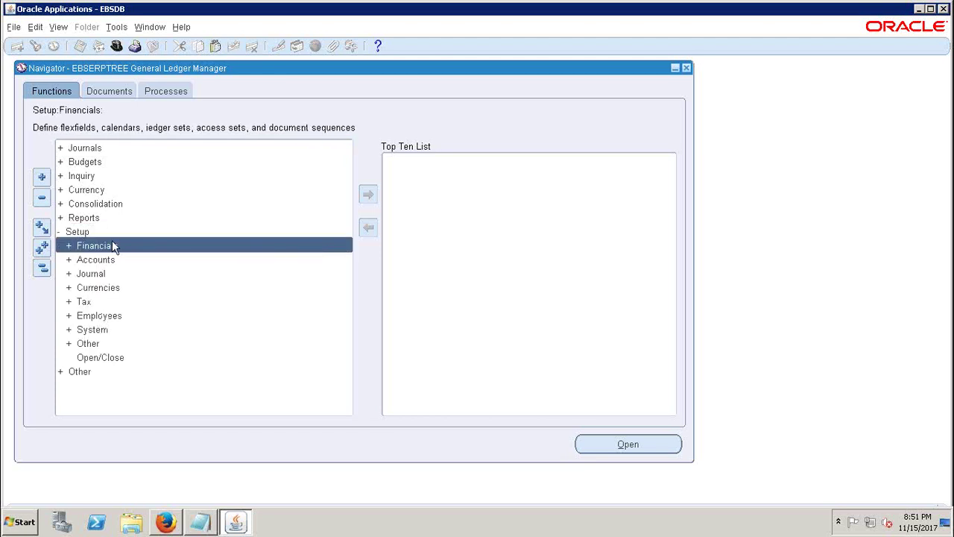
{"action": "left_click", "coordinate": [42, 270]}
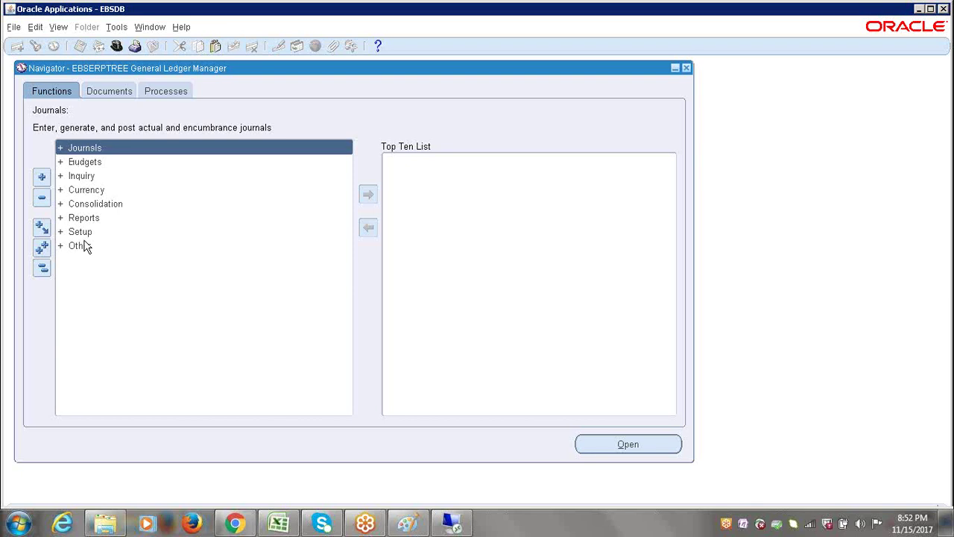
{"action": "double_click", "coordinate": [80, 148]}
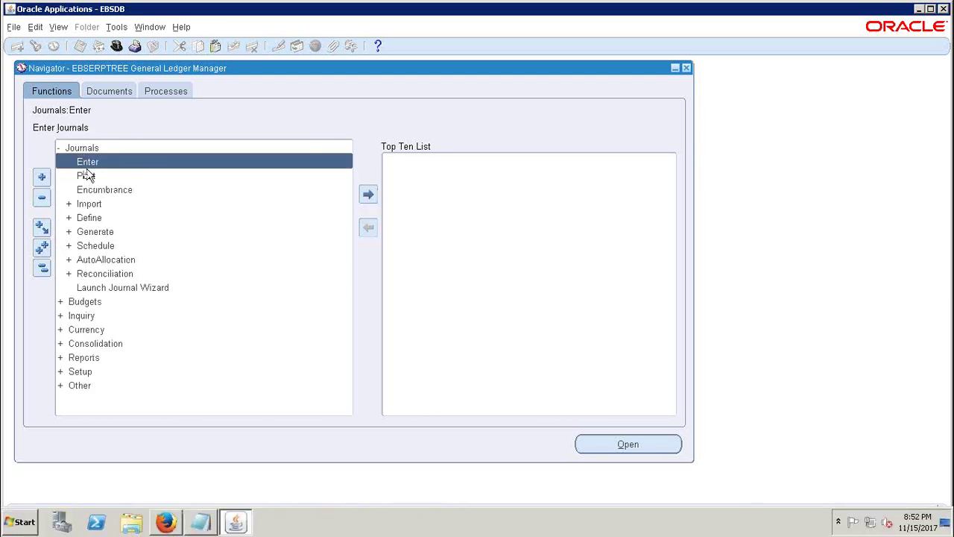
{"action": "double_click", "coordinate": [80, 148]}
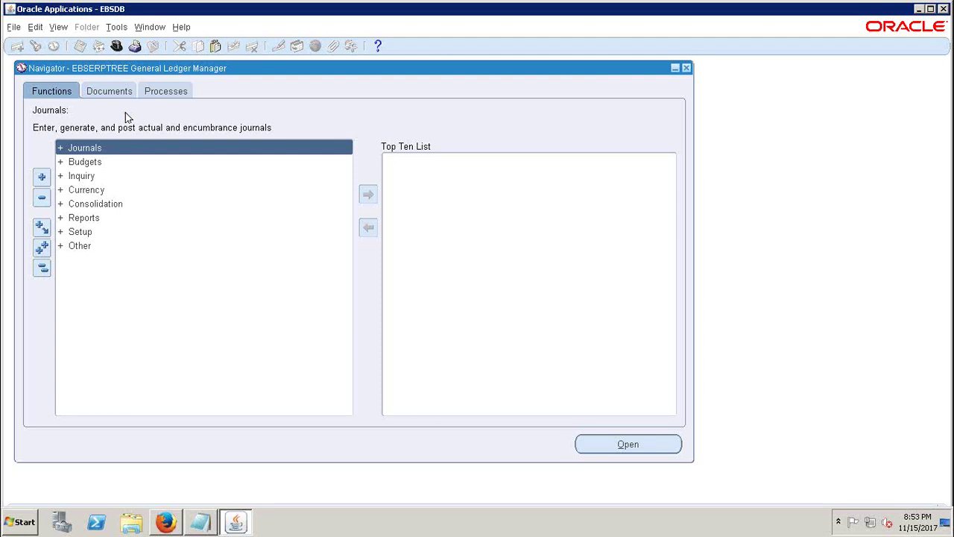
- Open the Requests window showing all my requests and choose 'Submit a New Request...'
{"action": "left_click", "coordinate": [60, 28]}
{"action": "left_click", "coordinate": [90, 203]}
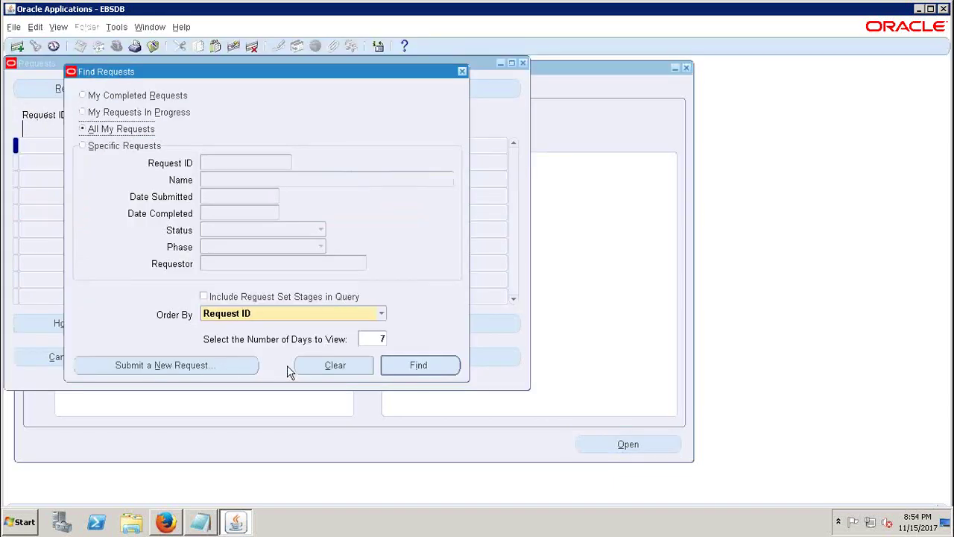
{"action": "left_click", "coordinate": [414, 366]}
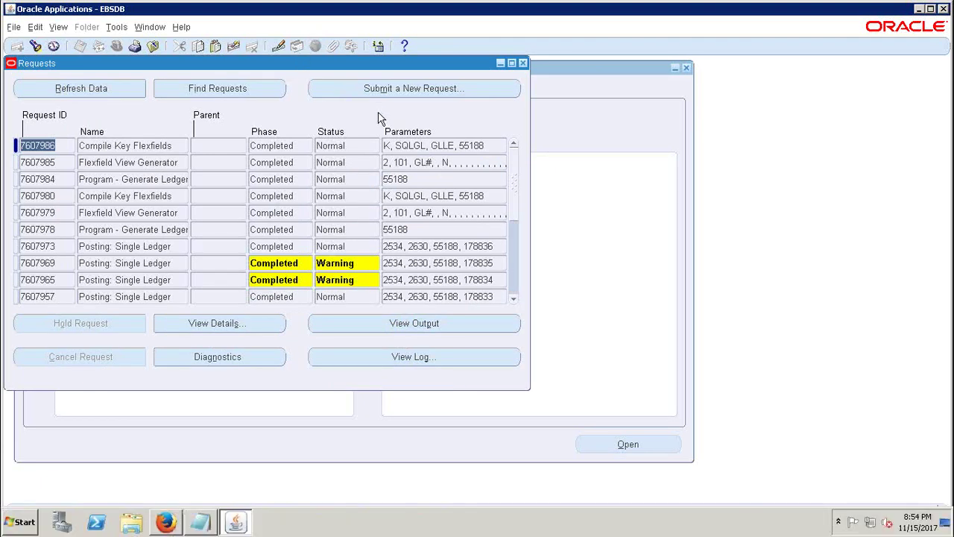
{"action": "left_click_drag", "start_coordinate": [319, 66], "coordinate": [398, 132]}
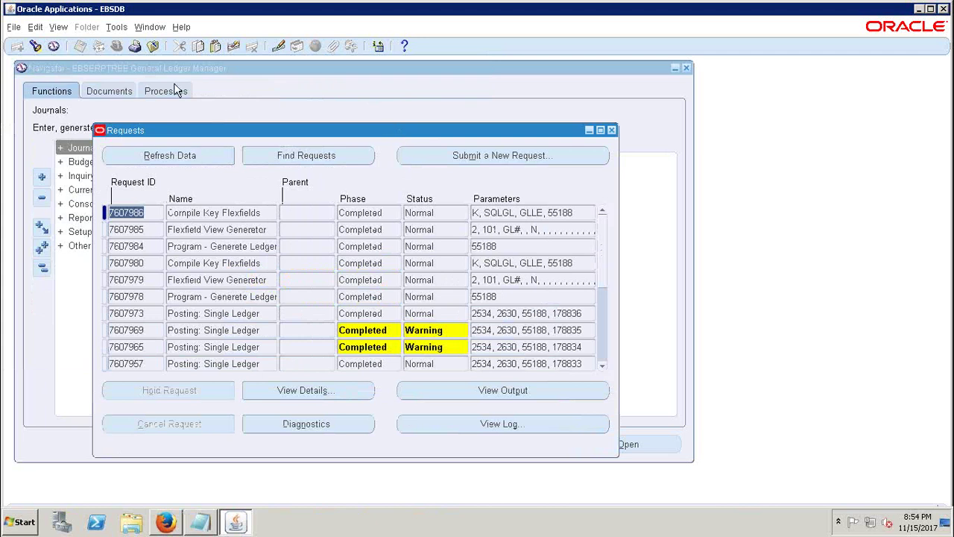
{"action": "left_click", "coordinate": [484, 157]}
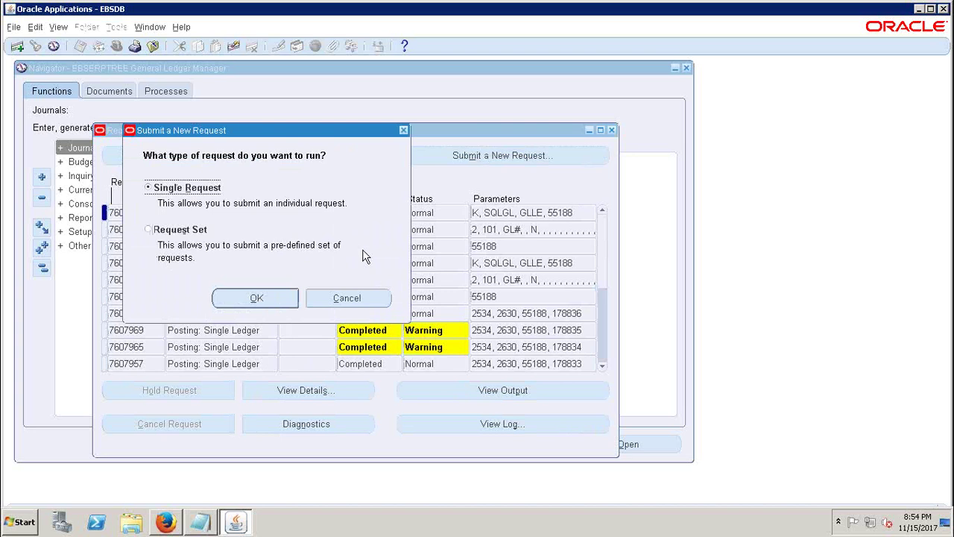
- Choose Single Request and browse the Name list of available reports
{"action": "left_click", "coordinate": [402, 132]}
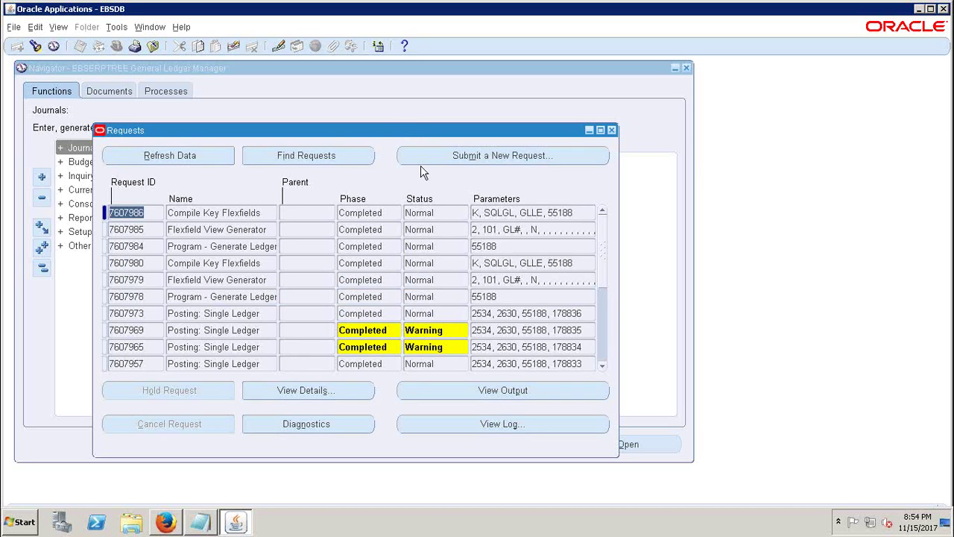
{"action": "left_click", "coordinate": [508, 159]}
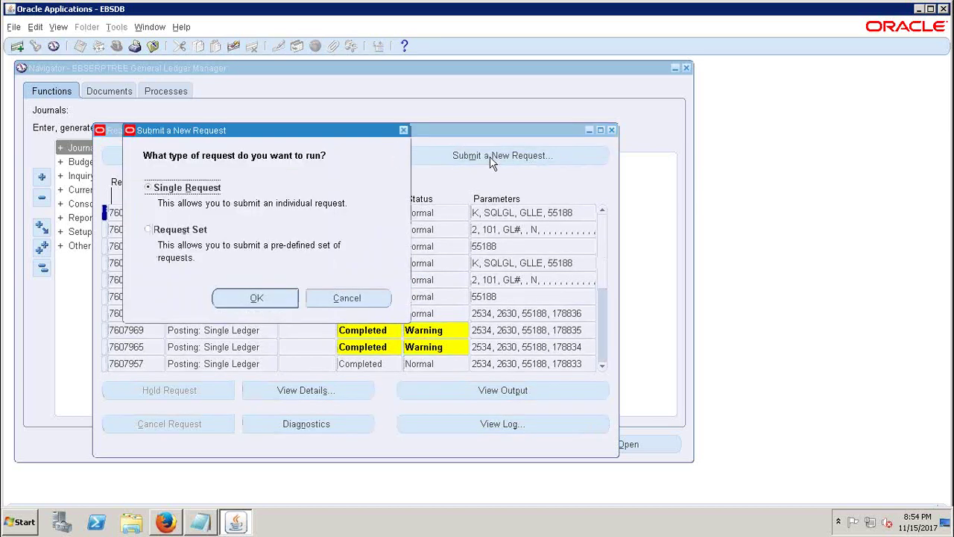
{"action": "left_click", "coordinate": [235, 297]}
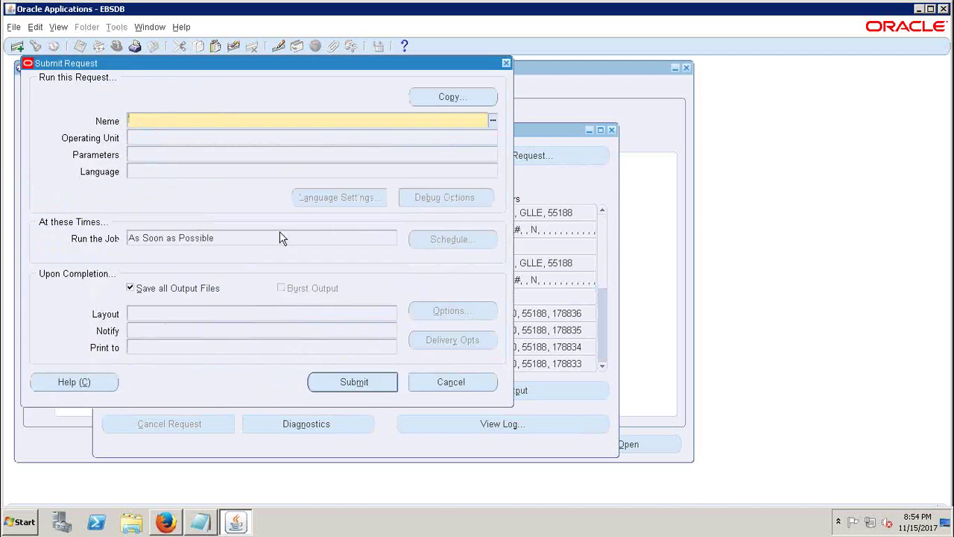
{"action": "left_click", "coordinate": [492, 124]}
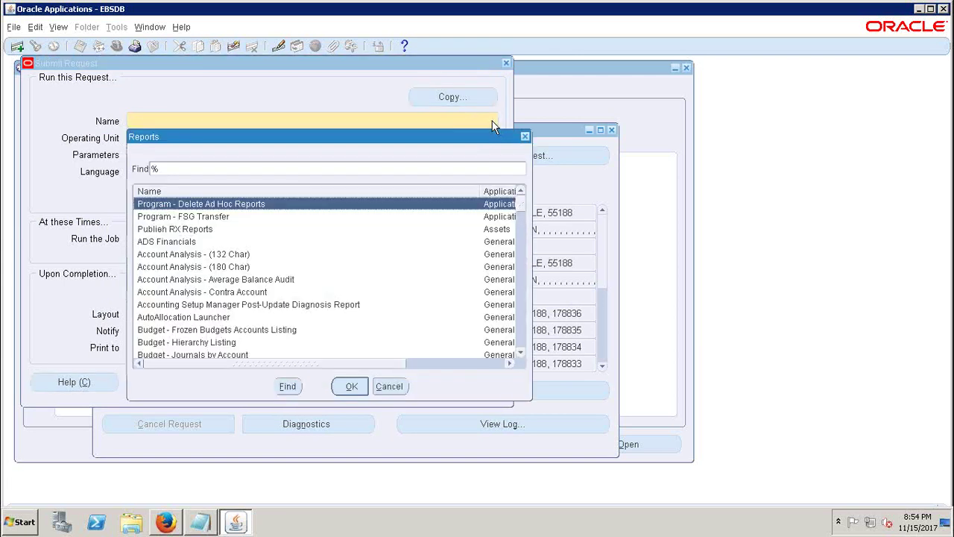
{"action": "left_click_drag", "start_coordinate": [519, 206], "coordinate": [526, 188]}
- Close the reports list, Submit Request form, request-type dialog and Requests window
{"action": "left_click", "coordinate": [525, 136]}
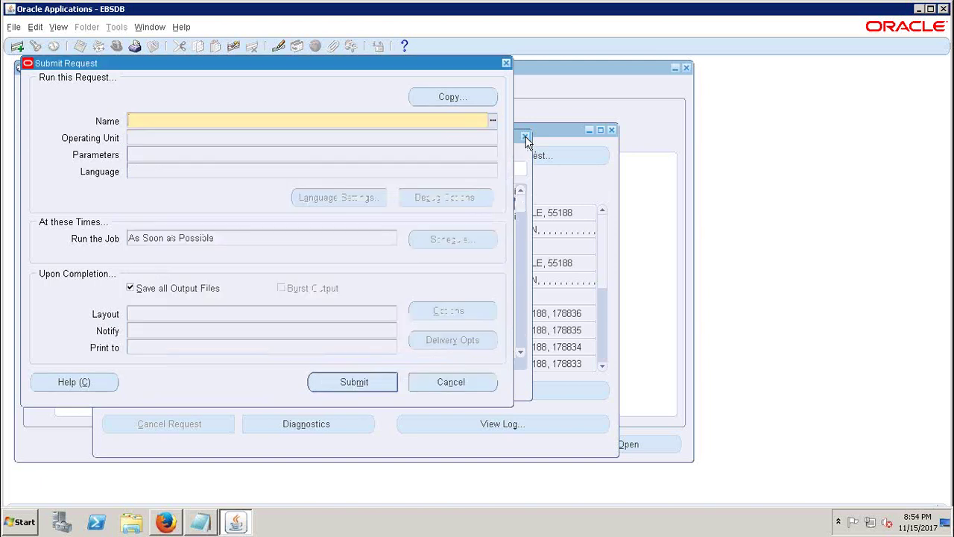
{"action": "left_click", "coordinate": [506, 63]}
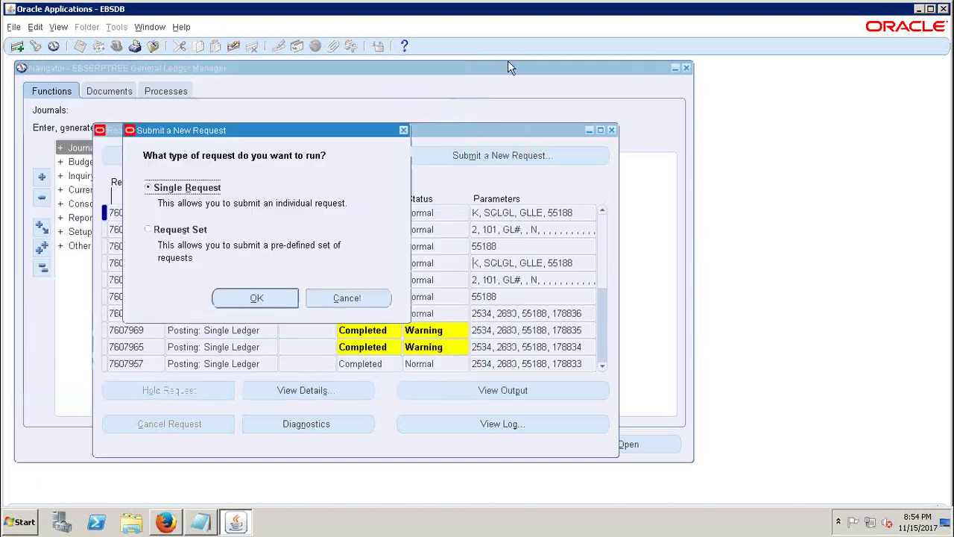
{"action": "left_click", "coordinate": [403, 131]}
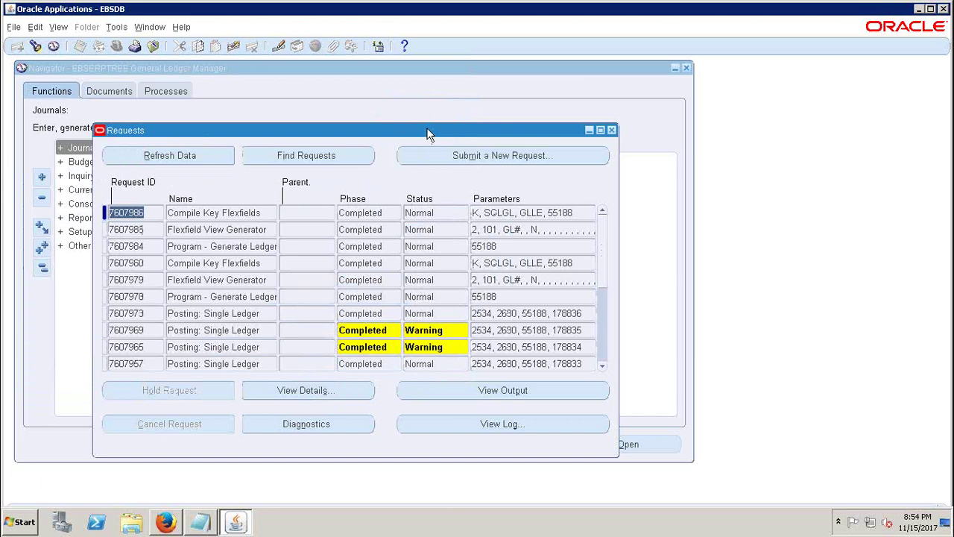
{"action": "left_click", "coordinate": [610, 130]}
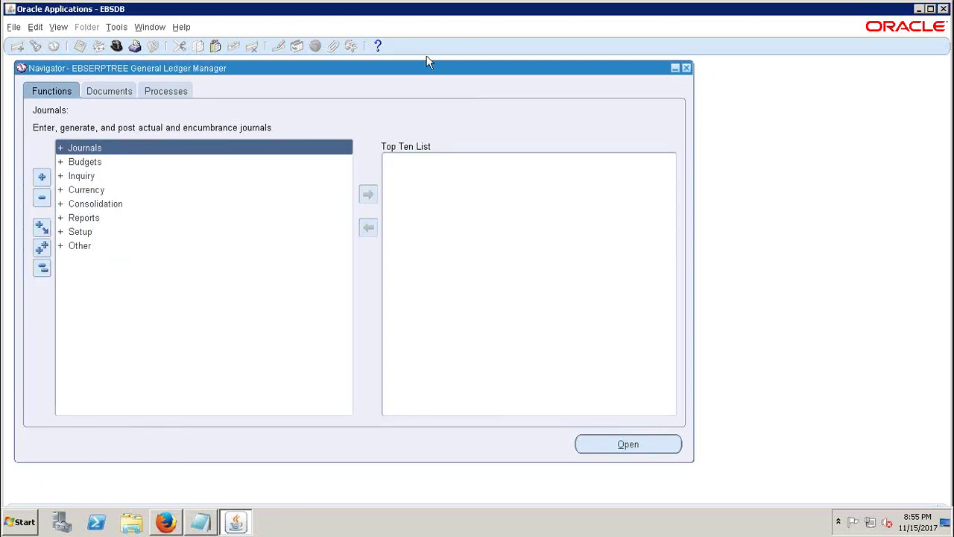
- Exit the Oracle Applications forms session and close both forms launcher browser tabs
{"action": "left_click", "coordinate": [511, 11]}
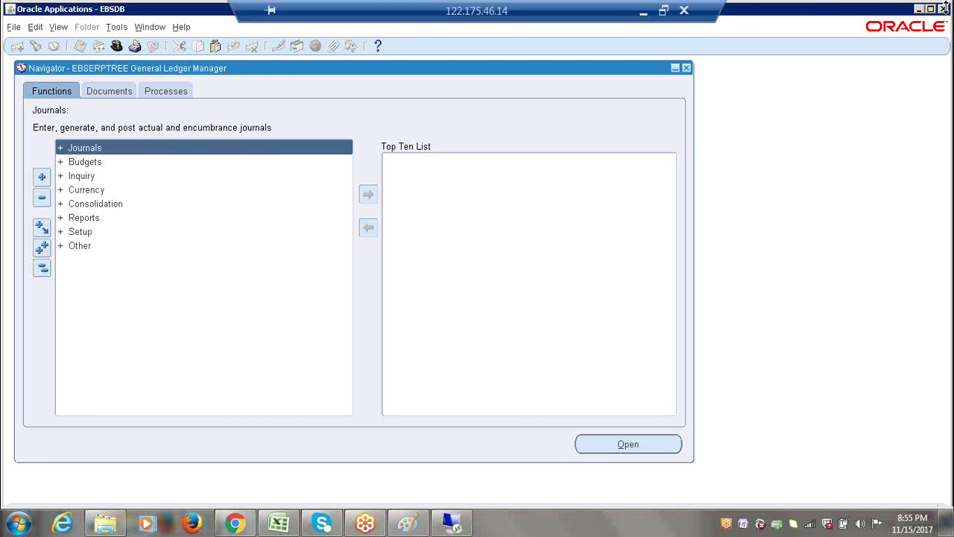
{"action": "left_click", "coordinate": [942, 8]}
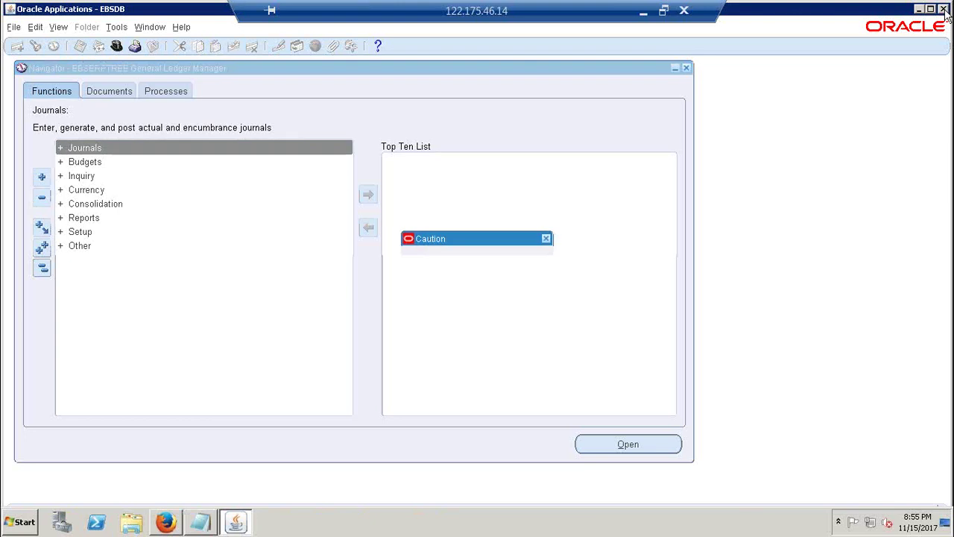
{"action": "left_click", "coordinate": [477, 301]}
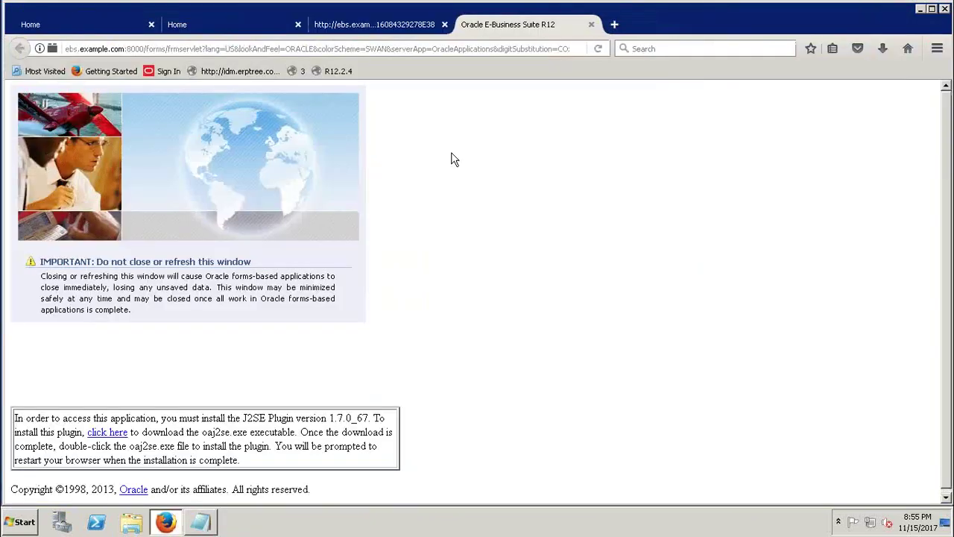
{"action": "left_click", "coordinate": [591, 24]}
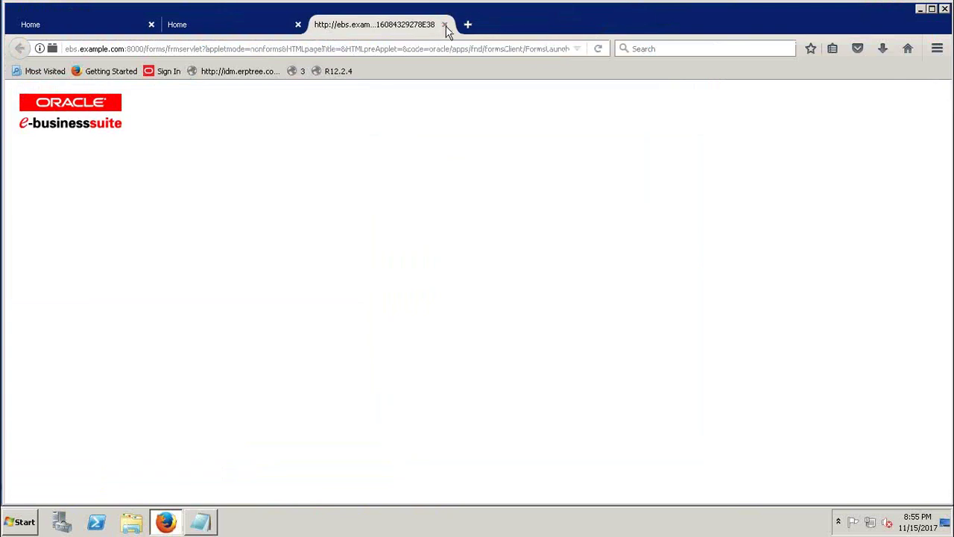
{"action": "left_click", "coordinate": [444, 24]}
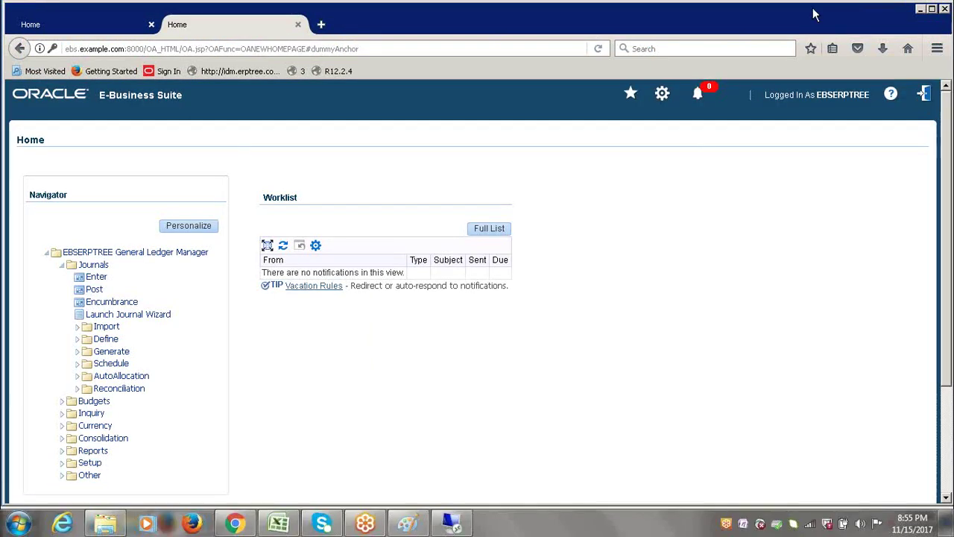
- Log out and sign back in with the other user's name and password
{"action": "left_click", "coordinate": [925, 95]}
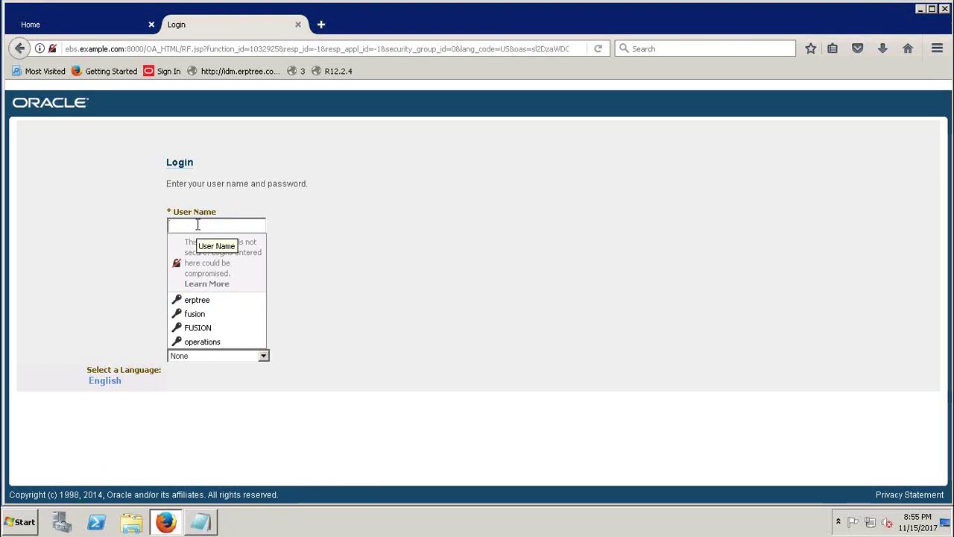
{"action": "type", "text": "operations"}
{"action": "key", "text": "Tab"}
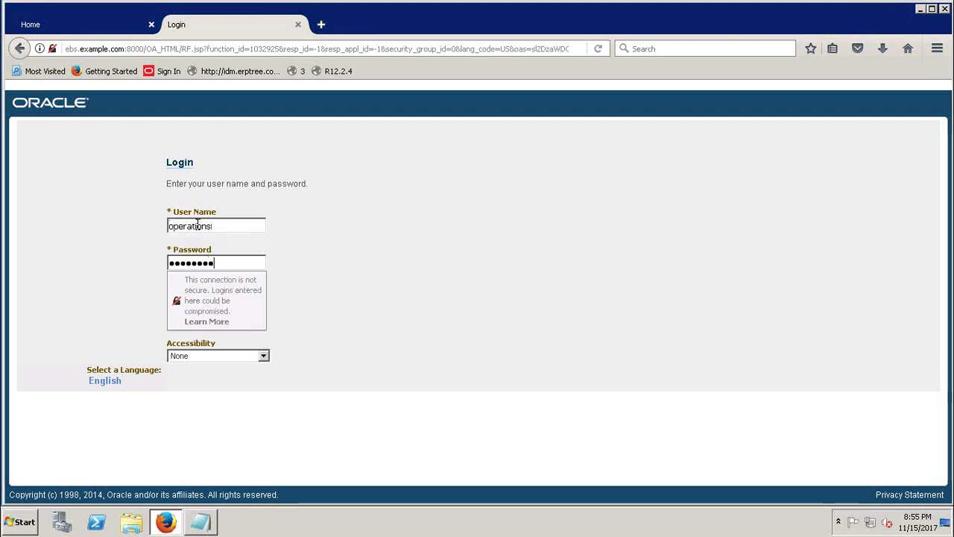
{"action": "key", "text": "Return"}
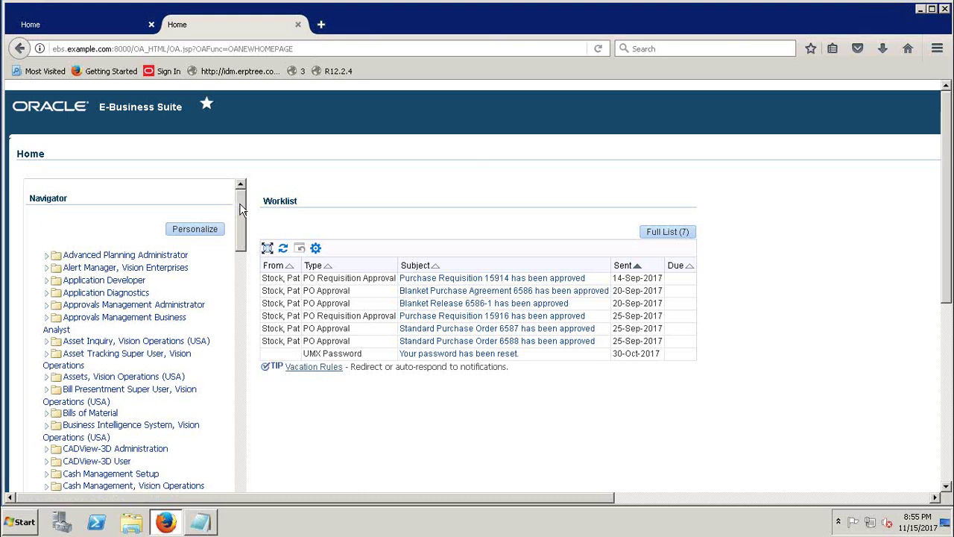
- Scroll to System Administrator in the Navigator and launch Define Profile Options
{"action": "left_click_drag", "start_coordinate": [240, 210], "coordinate": [240, 236]}
{"action": "scroll", "coordinate": [240, 236], "scroll_direction": "down", "scroll_amount": 2}
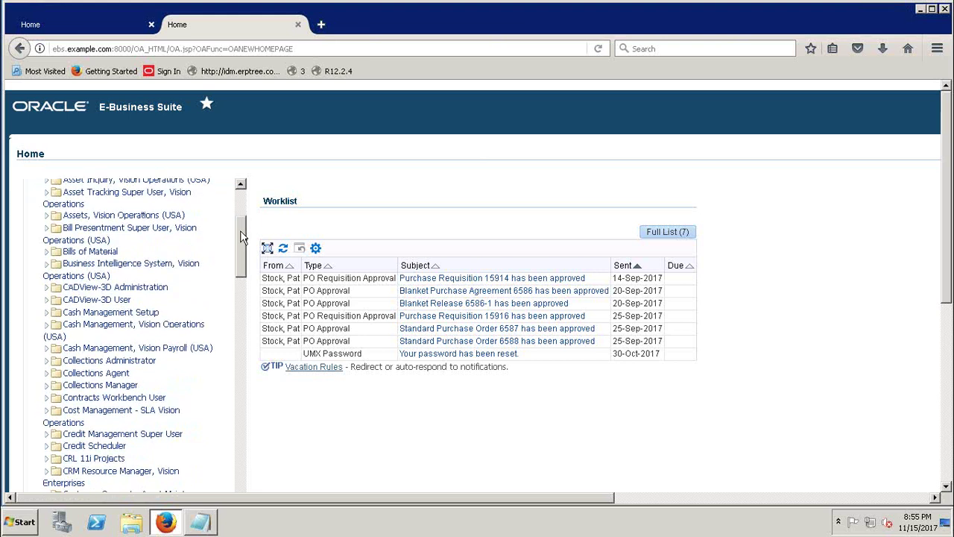
{"action": "left_click_drag", "start_coordinate": [240, 238], "coordinate": [241, 441]}
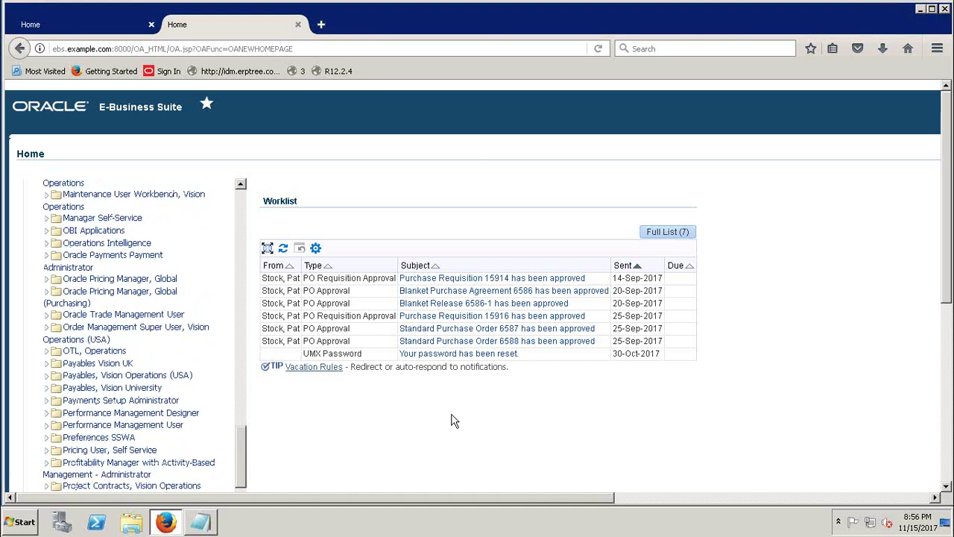
{"action": "left_click_drag", "start_coordinate": [950, 246], "coordinate": [951, 291]}
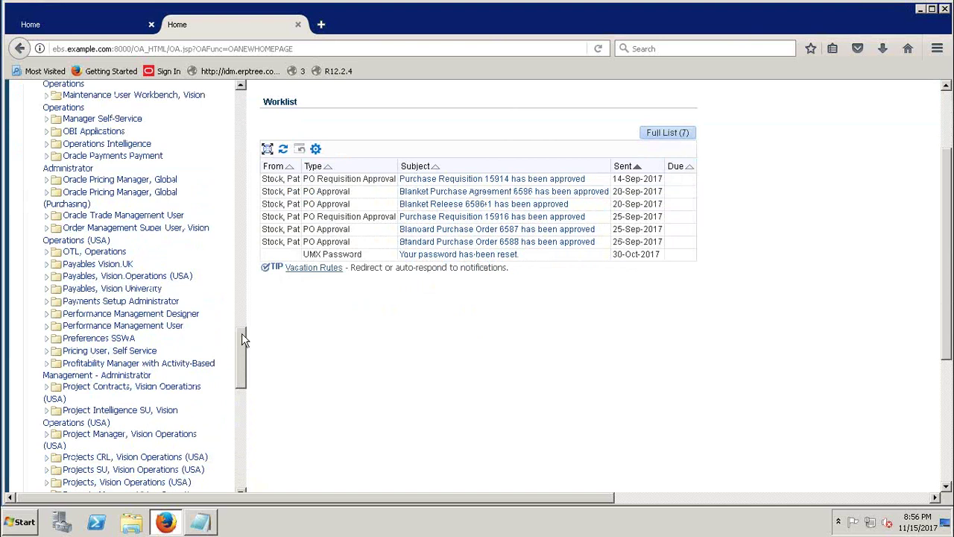
{"action": "left_click_drag", "start_coordinate": [243, 341], "coordinate": [250, 392]}
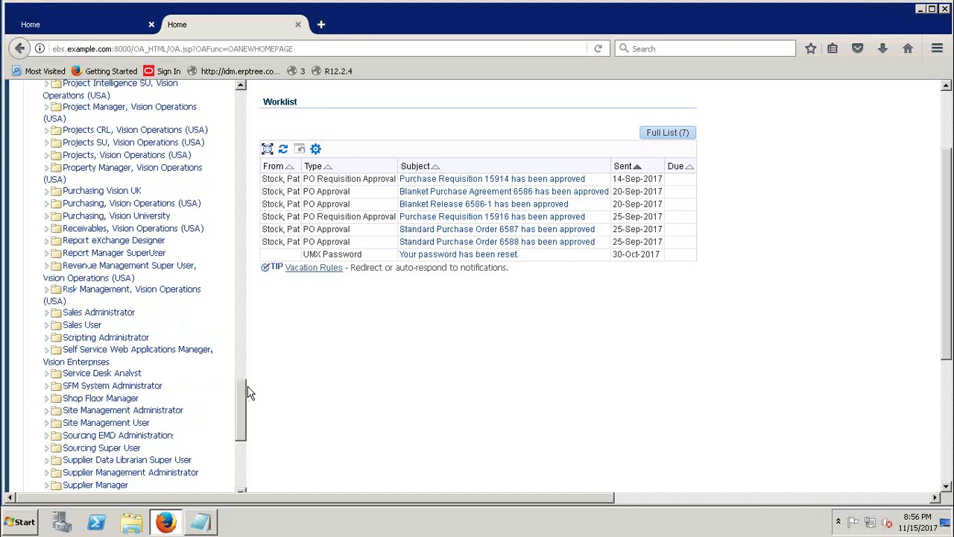
{"action": "left_click_drag", "start_coordinate": [241, 388], "coordinate": [244, 418]}
{"action": "left_click", "coordinate": [104, 335]}
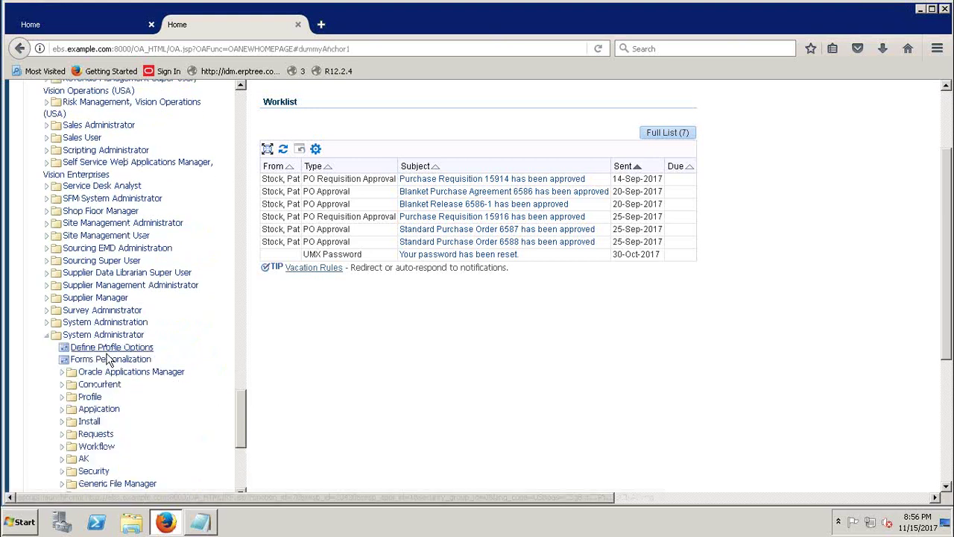
{"action": "left_click", "coordinate": [110, 359]}
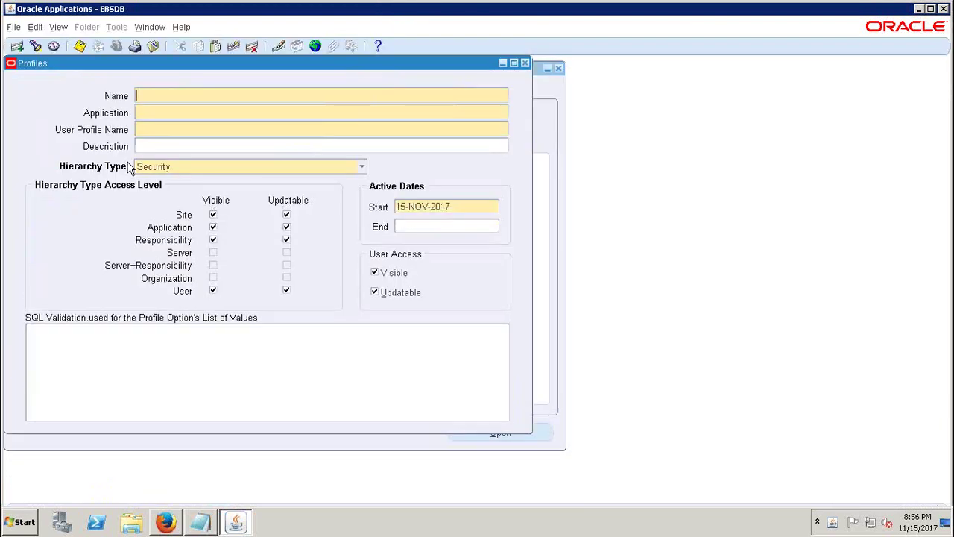
- Close the Profiles form and expand Security > Responsibility in the Navigator
{"action": "left_click", "coordinate": [525, 63]}
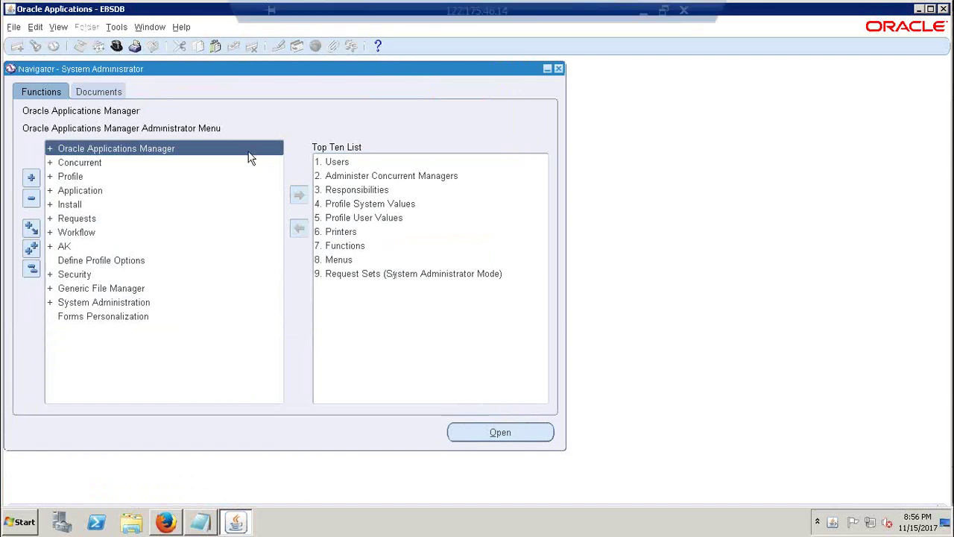
{"action": "double_click", "coordinate": [71, 275]}
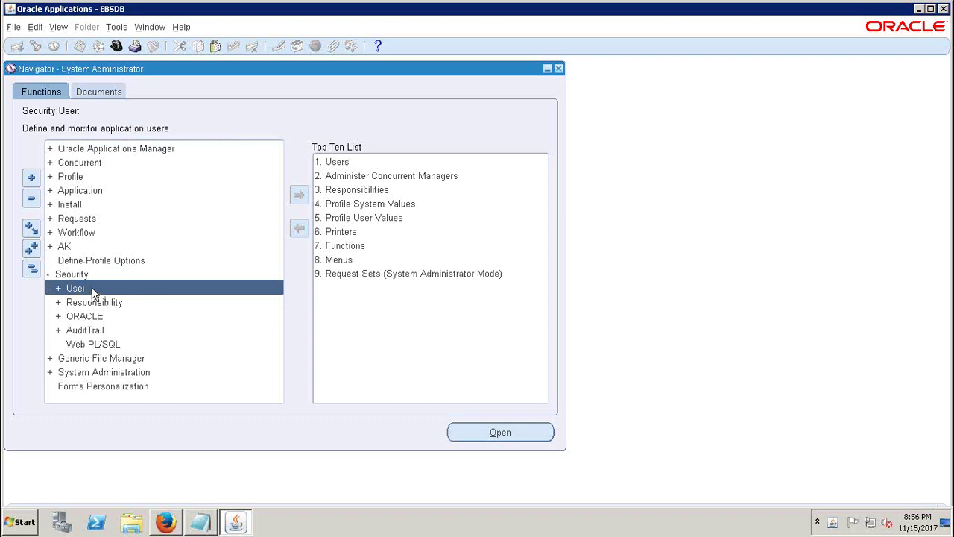
{"action": "double_click", "coordinate": [94, 302]}
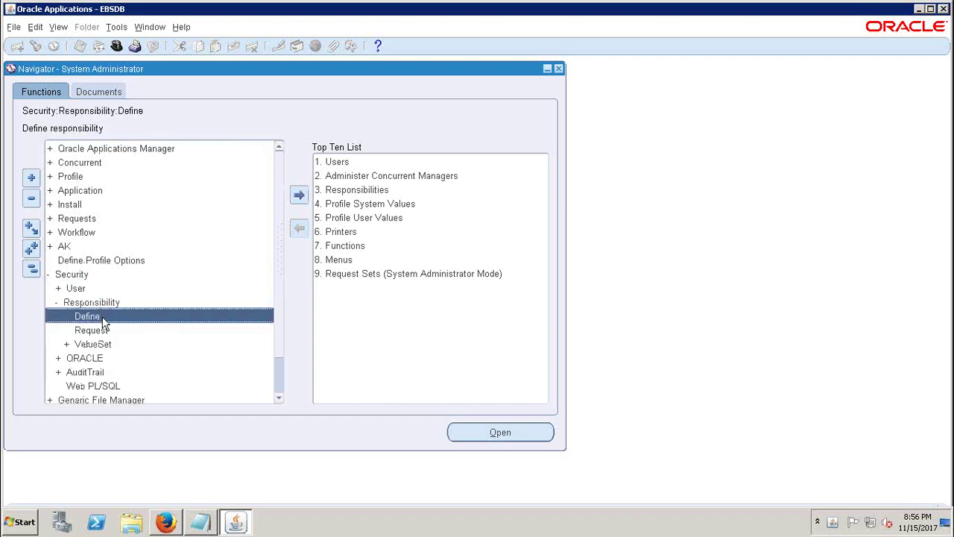
- Query EBSERPTREE General Ledger Manager, clear its Request Group Name, and close Responsibilities
{"action": "left_click", "coordinate": [35, 46]}
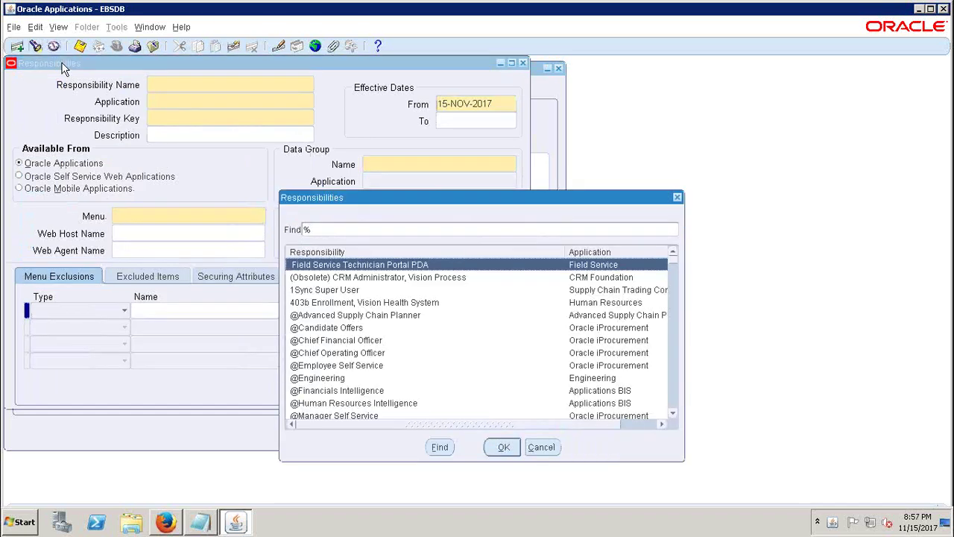
{"action": "type", "text": "ebs"}
{"action": "left_click", "coordinate": [355, 280]}
{"action": "left_click", "coordinate": [500, 449]}
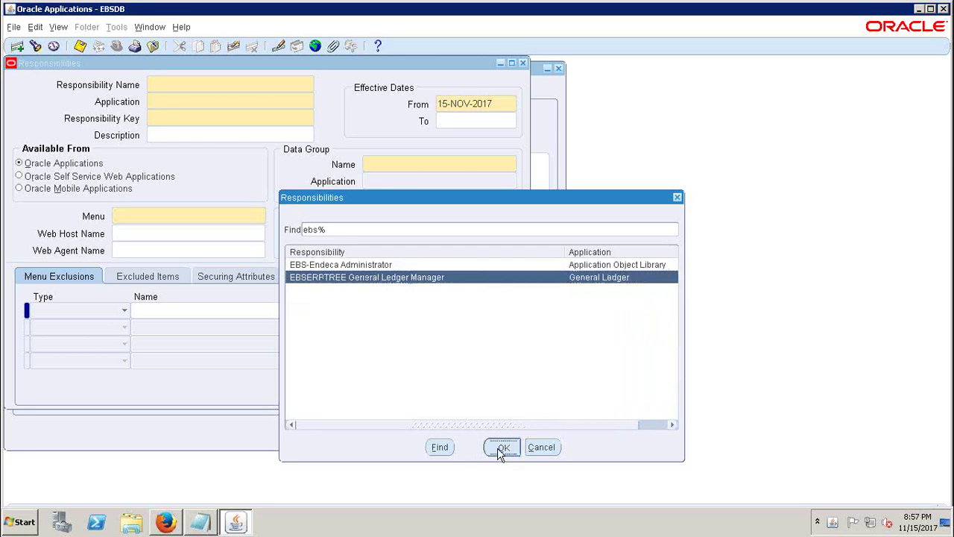
{"action": "left_click", "coordinate": [488, 220]}
{"action": "key", "text": "BackSpace"}
{"action": "left_click", "coordinate": [282, 139]}
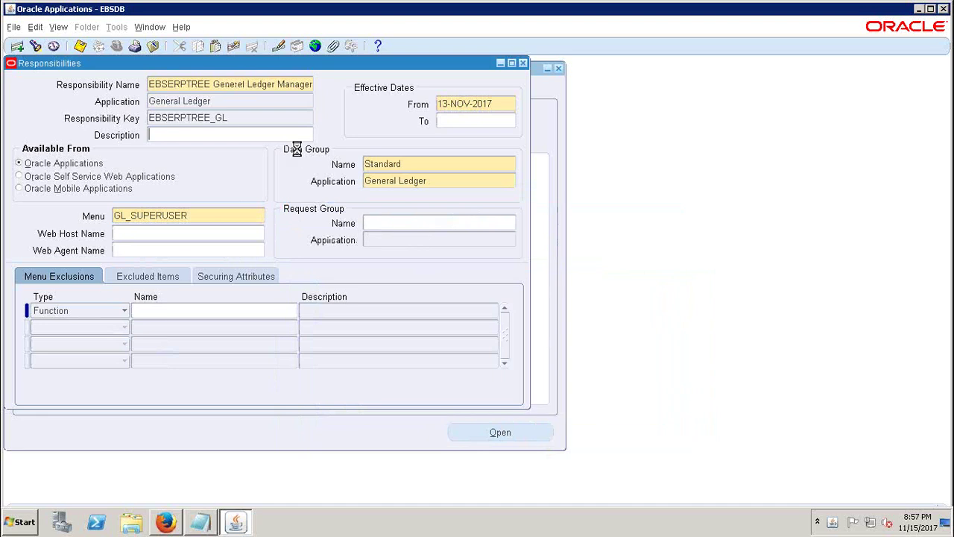
{"action": "left_click", "coordinate": [523, 63]}
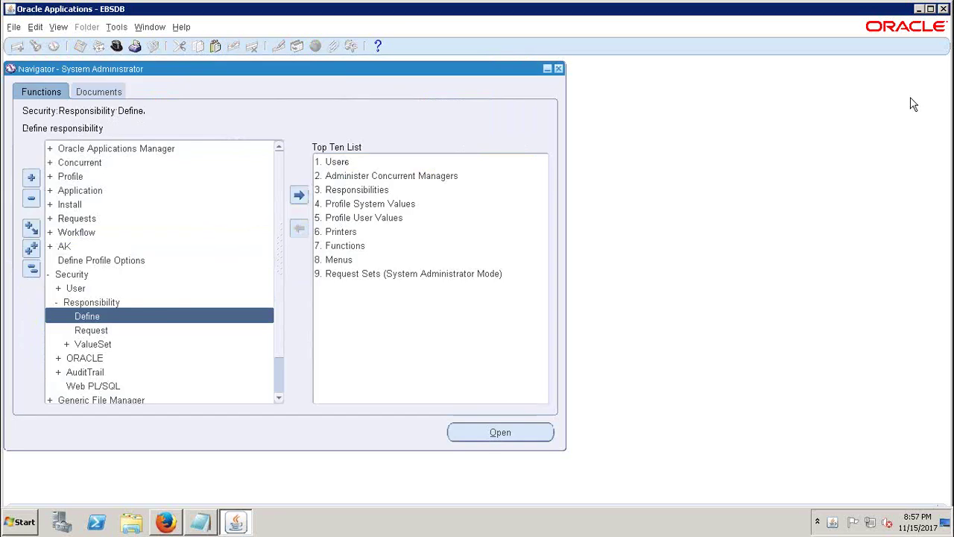
- Exit the Oracle Forms session and close the leftover E-Business Suite and forms launch tabs
{"action": "left_click", "coordinate": [944, 9]}
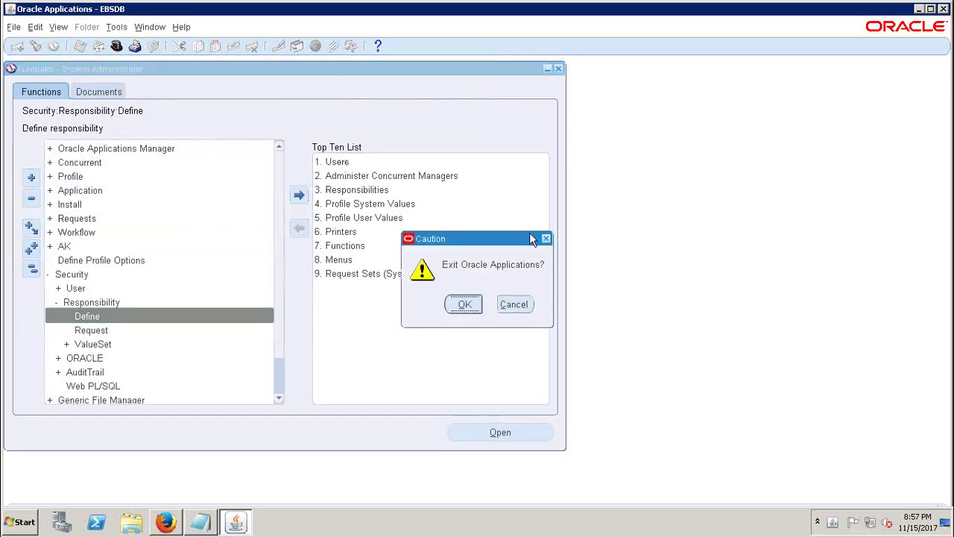
{"action": "left_click", "coordinate": [465, 306]}
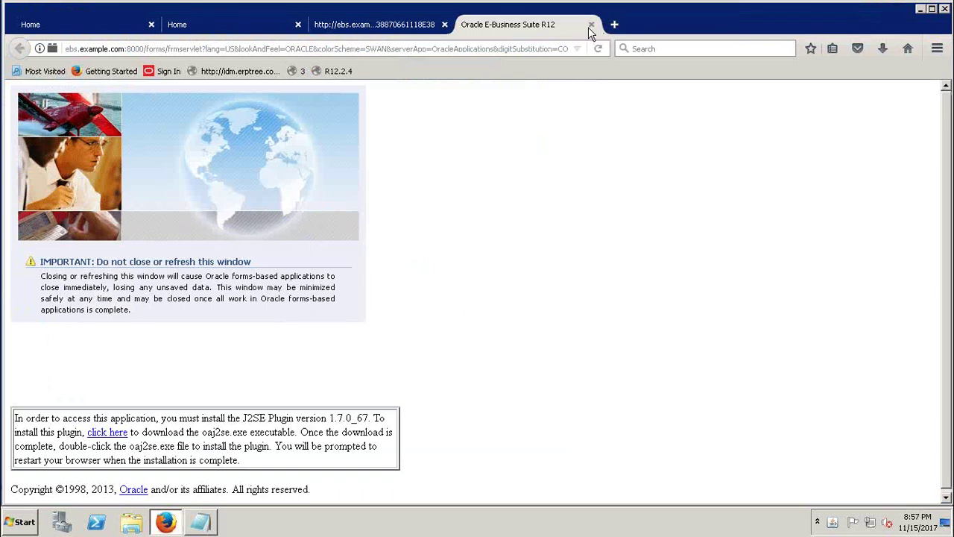
{"action": "left_click", "coordinate": [591, 25]}
{"action": "left_click", "coordinate": [444, 24]}
- Open the R12.2.4 login page, close the old Home tab, and enter the General Ledger user name
{"action": "scroll", "coordinate": [950, 211], "scroll_direction": "up", "scroll_amount": 3}
{"action": "left_click_drag", "start_coordinate": [601, 498], "coordinate": [902, 498]}
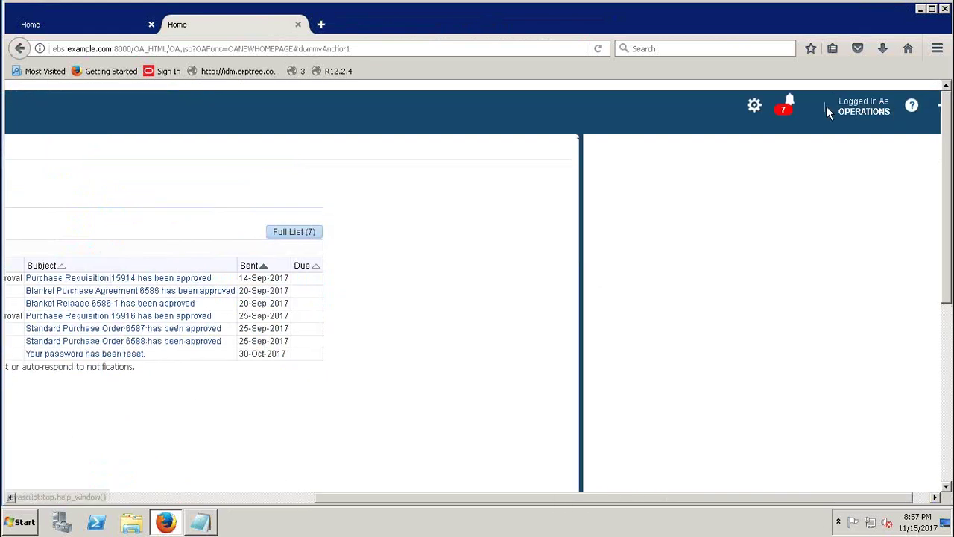
{"action": "left_click", "coordinate": [335, 71]}
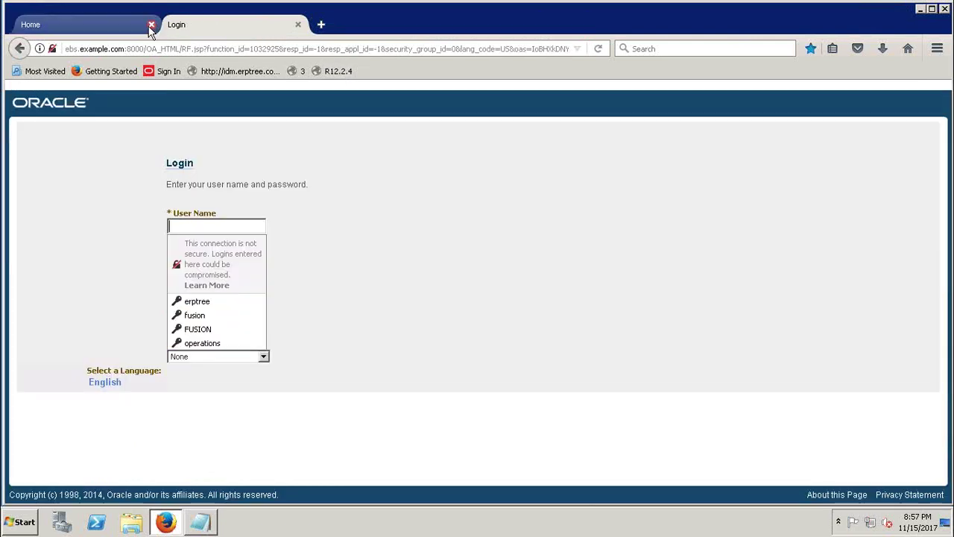
{"action": "left_click", "coordinate": [151, 24]}
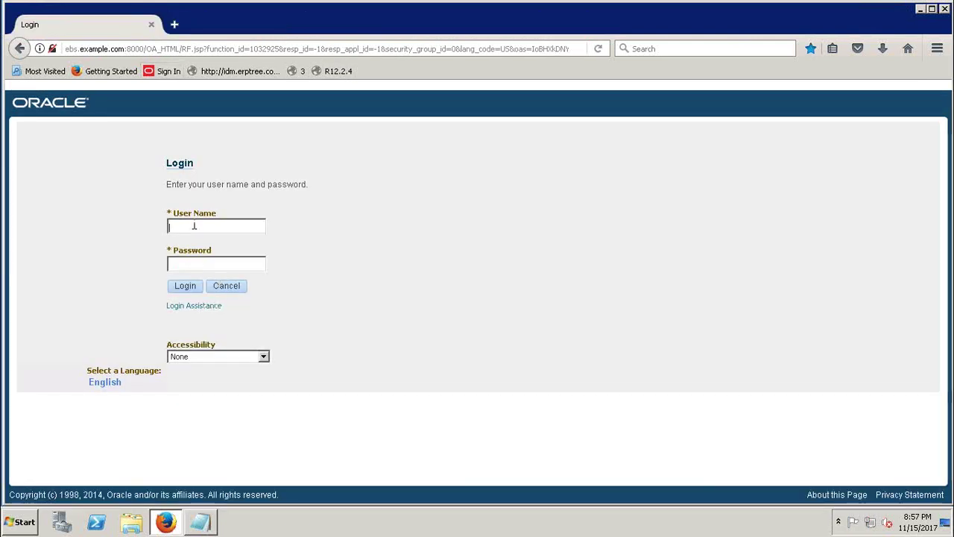
{"action": "type", "text": "ebserptree"}
{"action": "key", "text": "Tab"}
- Enter the password and sign in, dismissing the browser's save-login prompt
{"action": "type", "text": "•••••••"}
{"action": "key", "text": "Return"}
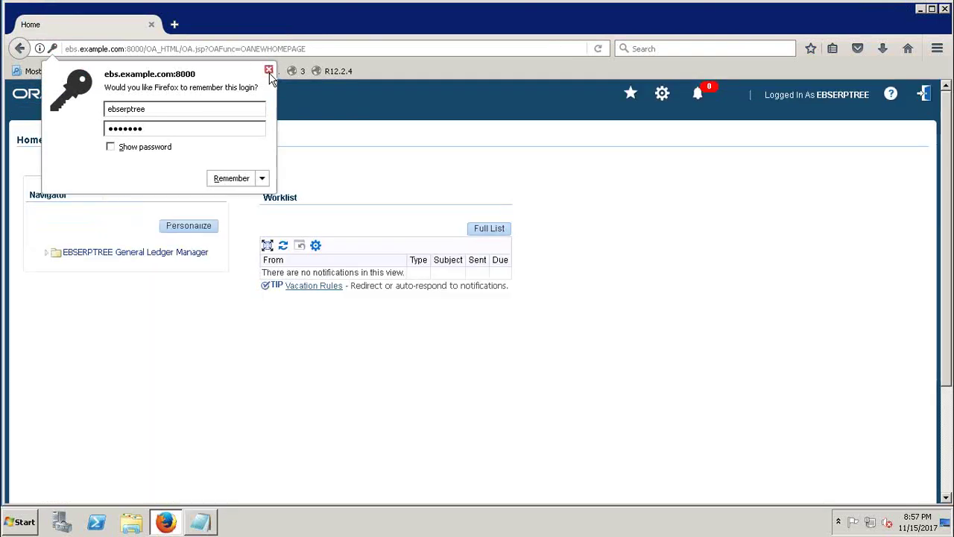
{"action": "left_click", "coordinate": [268, 69]}
- Open EBSERPTREE General Ledger Manager > Journals > Enter, close it, then open View > Requests
{"action": "left_click", "coordinate": [102, 254]}
{"action": "left_click", "coordinate": [96, 265]}
{"action": "left_click", "coordinate": [102, 279]}
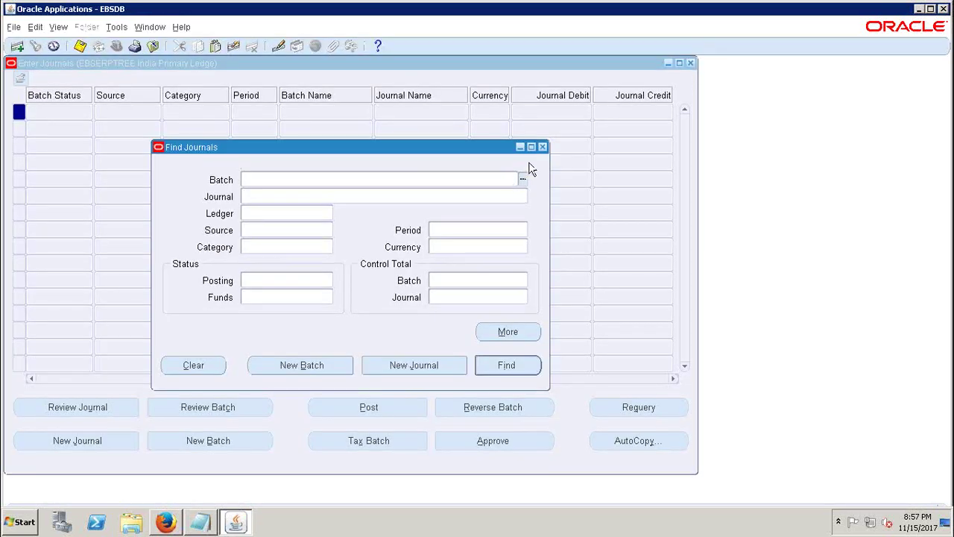
{"action": "left_click", "coordinate": [543, 147]}
{"action": "left_click", "coordinate": [690, 63]}
{"action": "left_click", "coordinate": [58, 26]}
{"action": "left_click", "coordinate": [68, 205]}
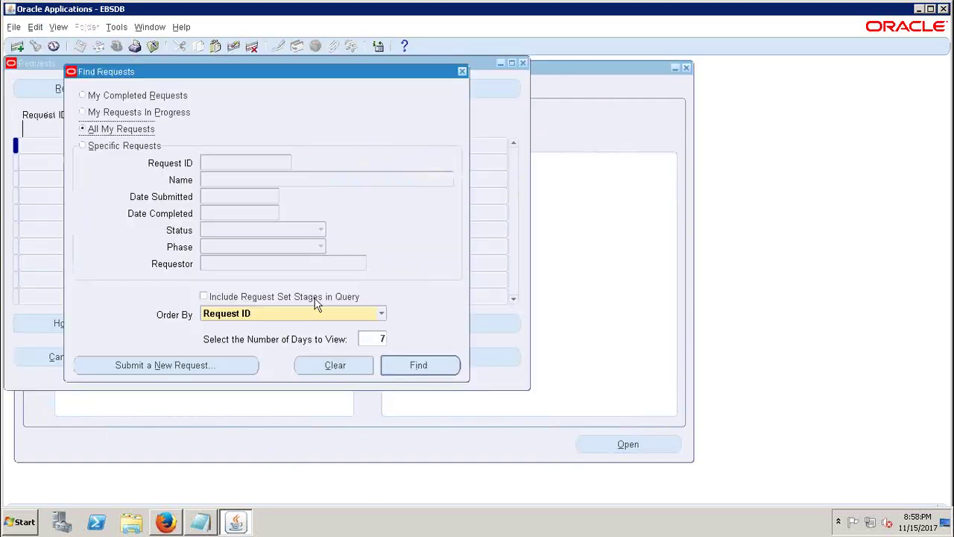
- List all requests and try a single new request, finding the Name list empty (FRM-41830)
{"action": "left_click", "coordinate": [409, 367]}
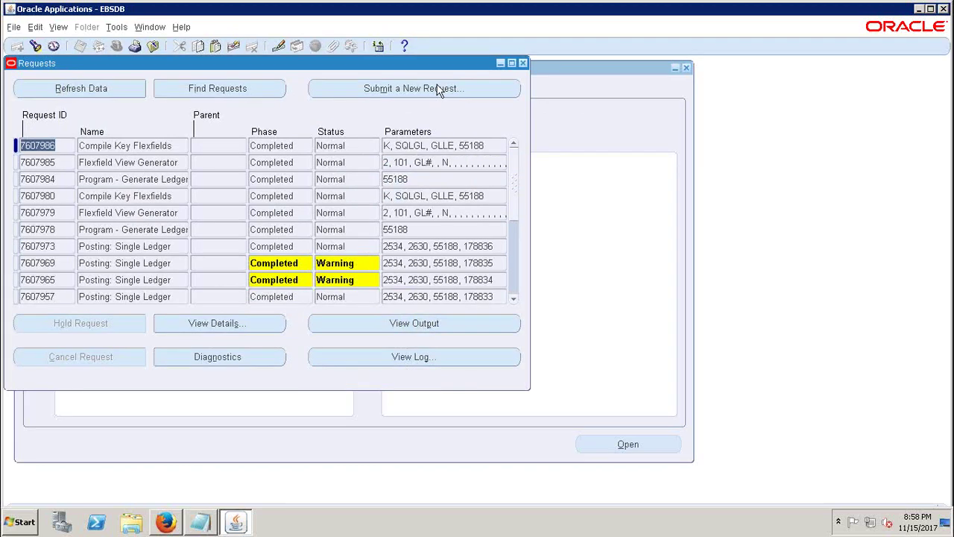
{"action": "left_click", "coordinate": [414, 89]}
{"action": "left_click", "coordinate": [254, 298]}
{"action": "left_click", "coordinate": [493, 121]}
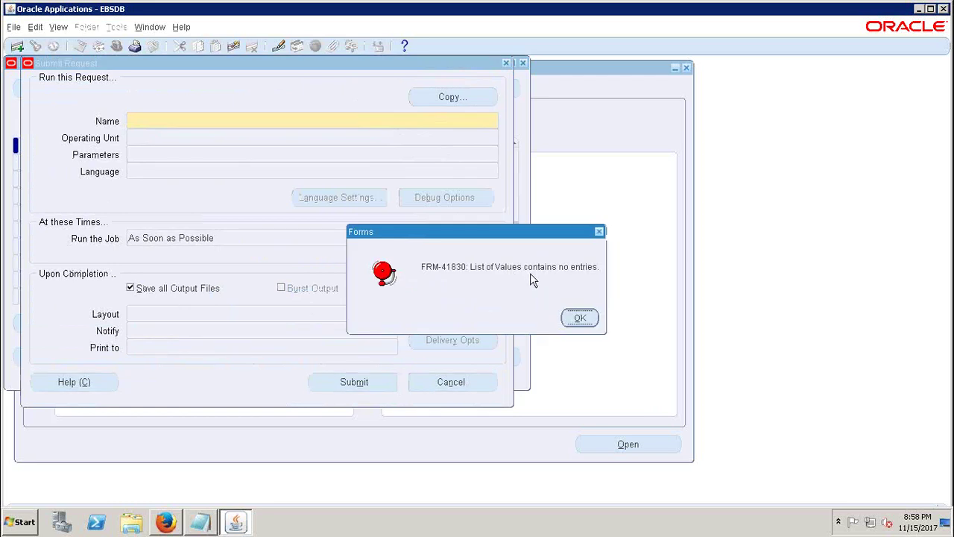
{"action": "left_click", "coordinate": [580, 318]}
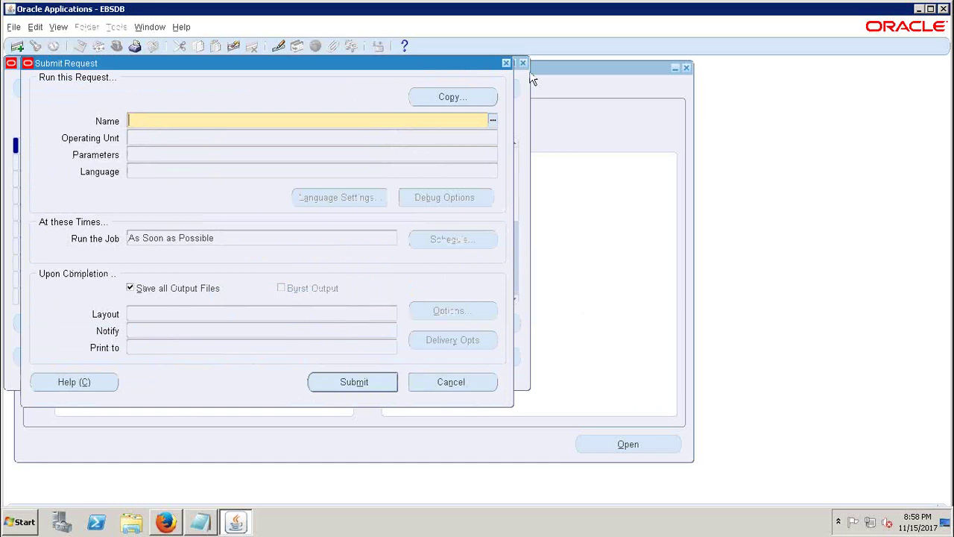
- Close the Submit Request, request type and Requests windows
{"action": "left_click", "coordinate": [505, 61]}
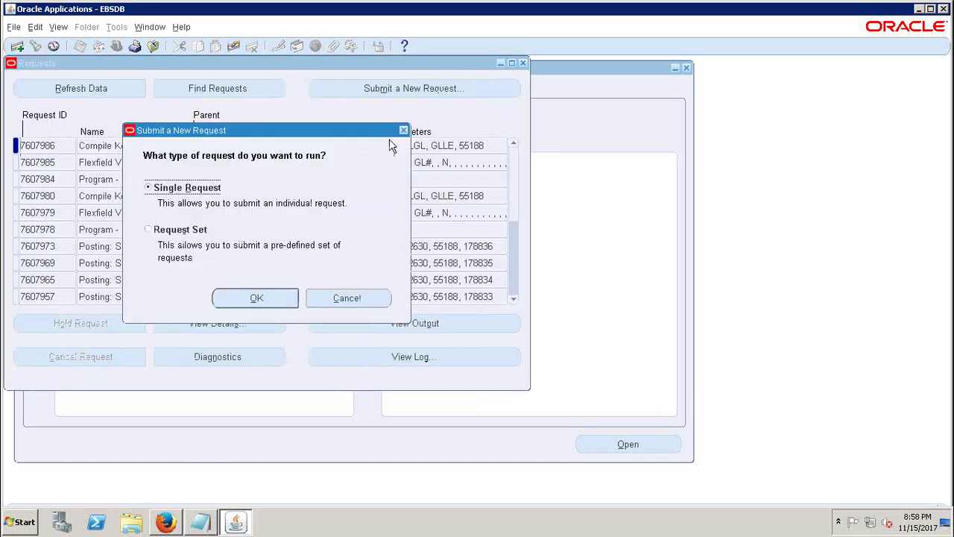
{"action": "left_click", "coordinate": [404, 131]}
{"action": "left_click", "coordinate": [523, 63]}
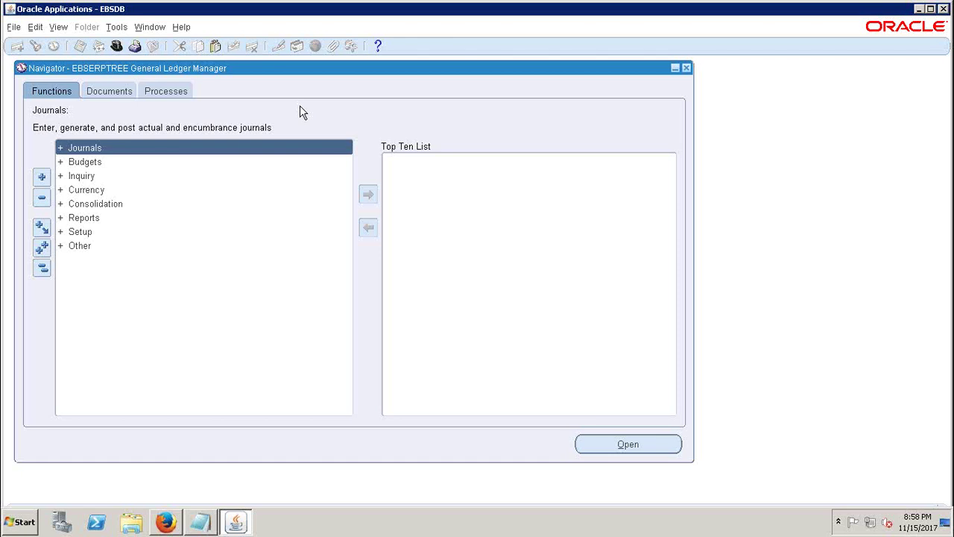
- Exit the Forms session, close its browser tabs, and log out of E-Business Suite
{"action": "left_click", "coordinate": [944, 9]}
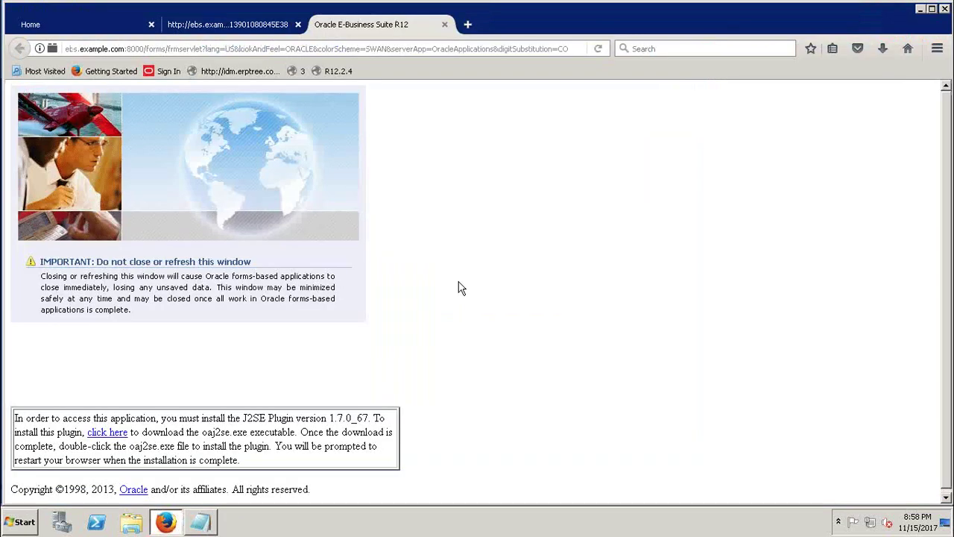
{"action": "left_click", "coordinate": [445, 24]}
{"action": "left_click", "coordinate": [298, 24]}
{"action": "left_click", "coordinate": [925, 93]}
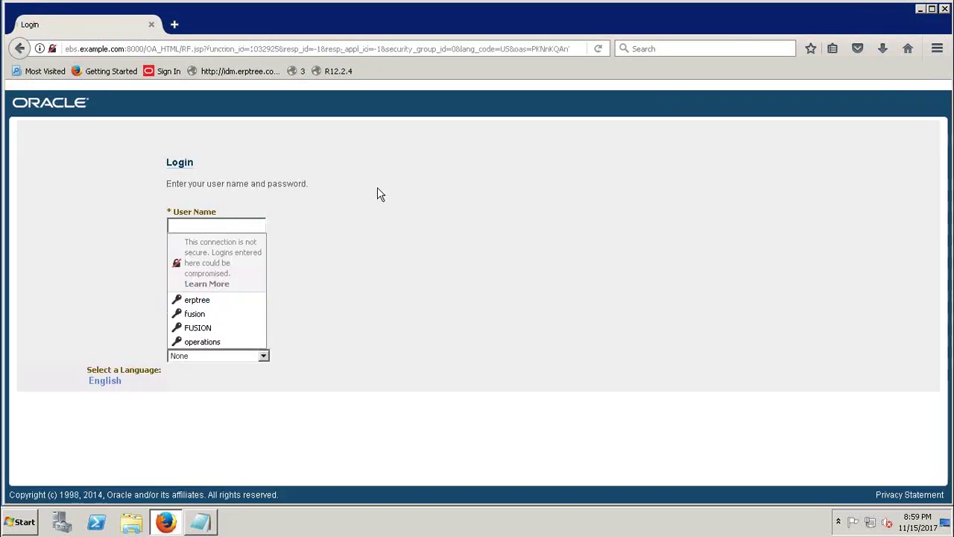
- Sign in with the system administrator's user name and password, dismissing the insecure-login warning
{"action": "type", "text": "sysadmin"}
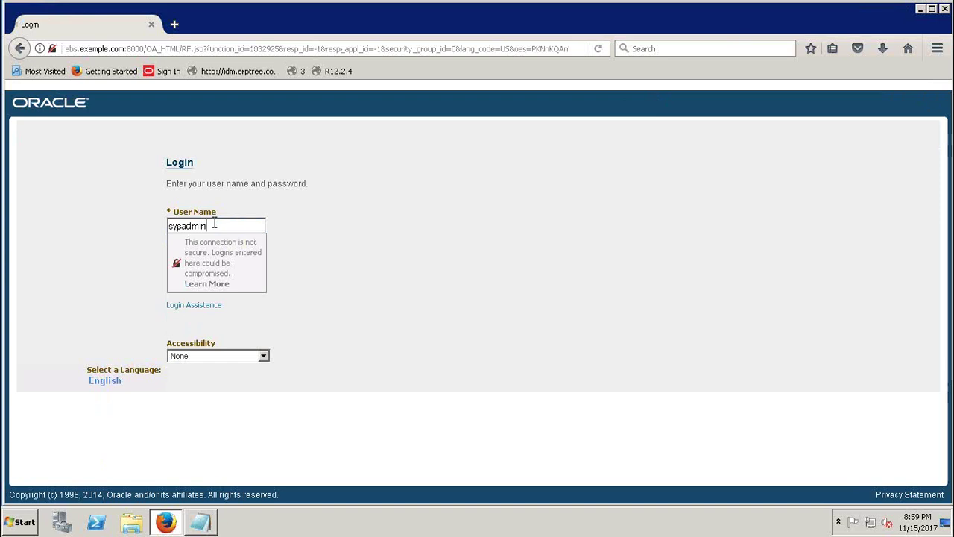
{"action": "key", "text": "Tab"}
{"action": "type", "text": "sysadmin"}
{"action": "left_click", "coordinate": [303, 301]}
{"action": "left_click", "coordinate": [192, 296]}
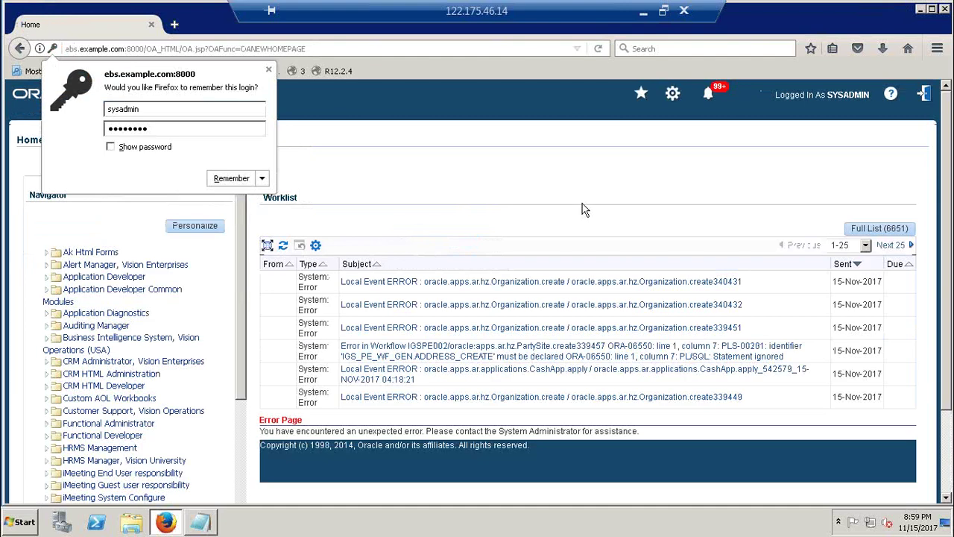
- Expand System Administrator in the Navigator and launch Define Profile Options
{"action": "left_click", "coordinate": [268, 69]}
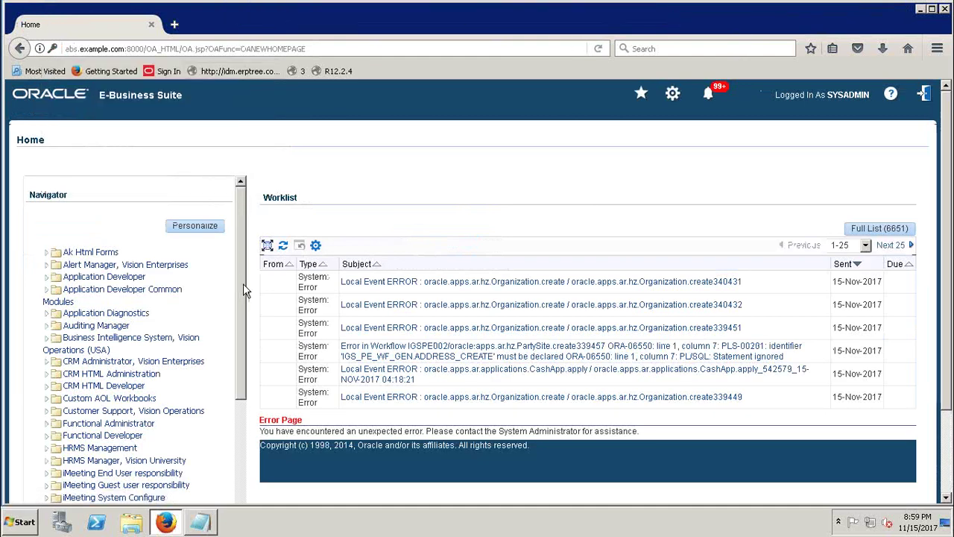
{"action": "left_click_drag", "start_coordinate": [242, 283], "coordinate": [234, 499]}
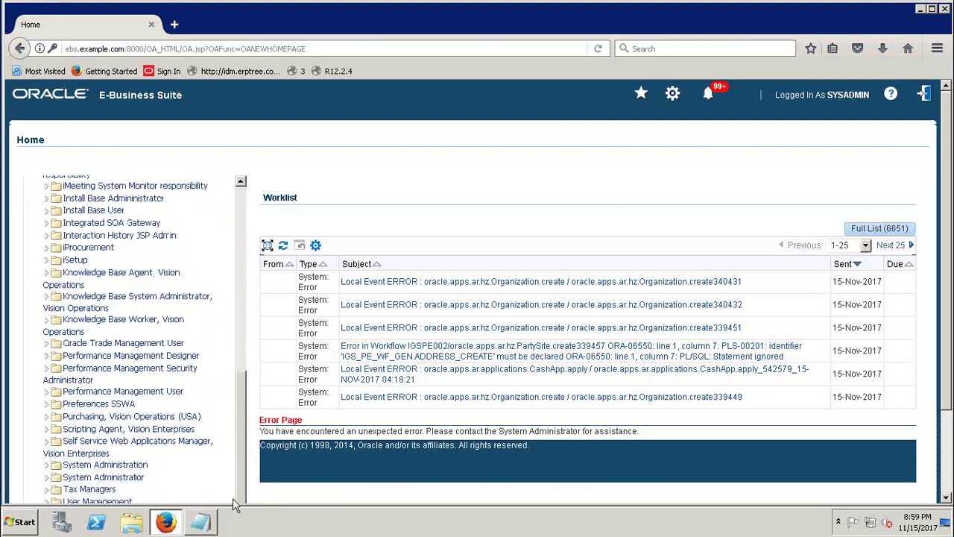
{"action": "left_click", "coordinate": [46, 478]}
{"action": "left_click_drag", "start_coordinate": [239, 409], "coordinate": [239, 472]}
{"action": "left_click", "coordinate": [109, 330]}
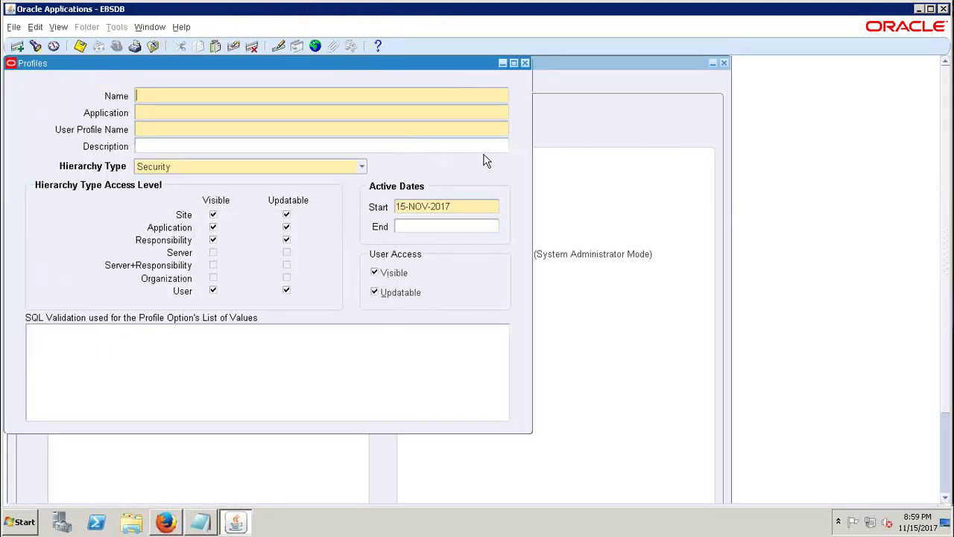
- Close the blank Profiles window to return to the Navigator
{"action": "left_click", "coordinate": [524, 62]}
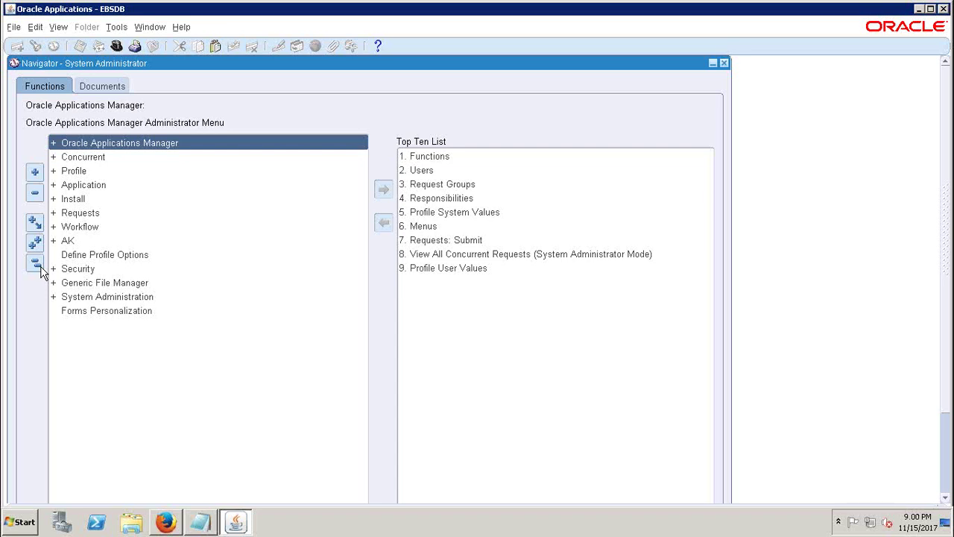
- Collapse the Navigator, expand Application, and open the Menu function's Menus form
{"action": "left_click", "coordinate": [35, 263]}
{"action": "left_click", "coordinate": [80, 187]}
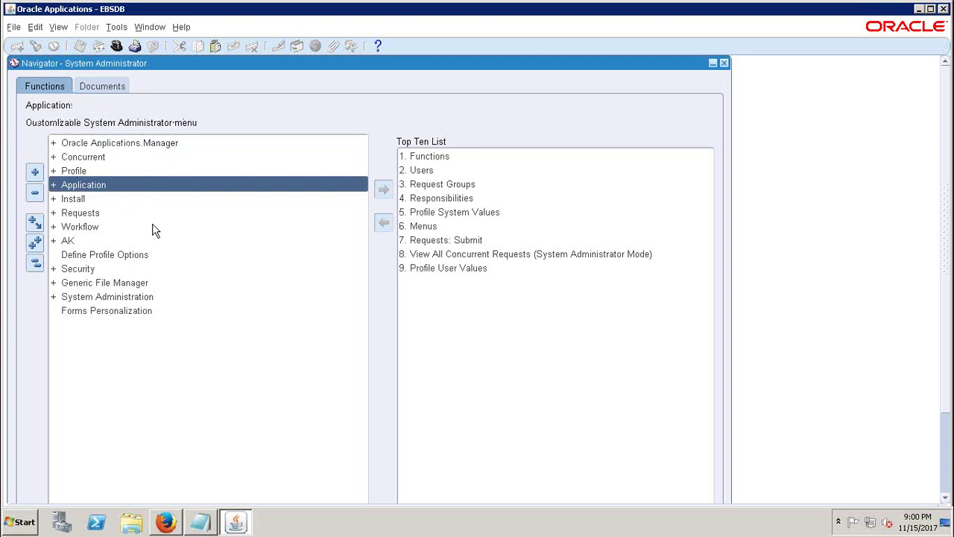
{"action": "key", "text": "Return"}
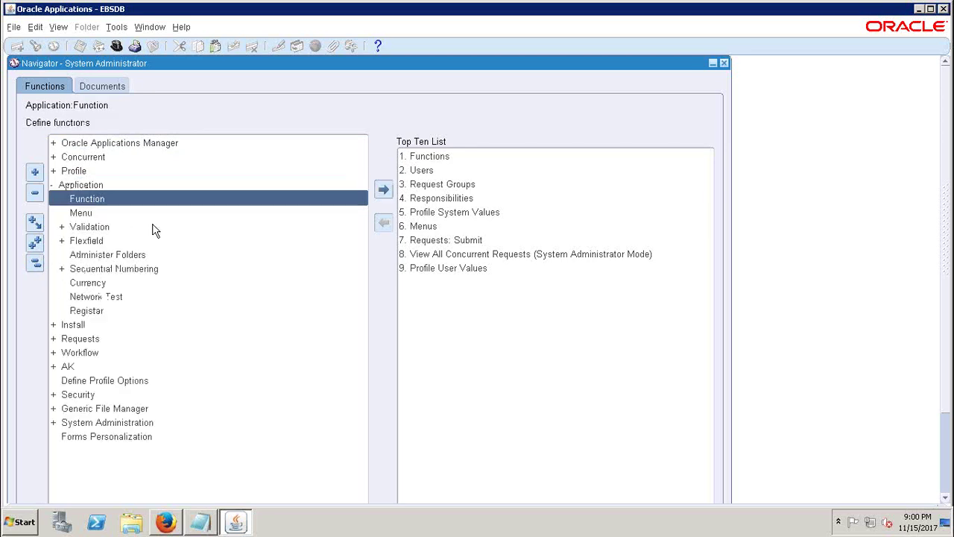
{"action": "left_click", "coordinate": [82, 214]}
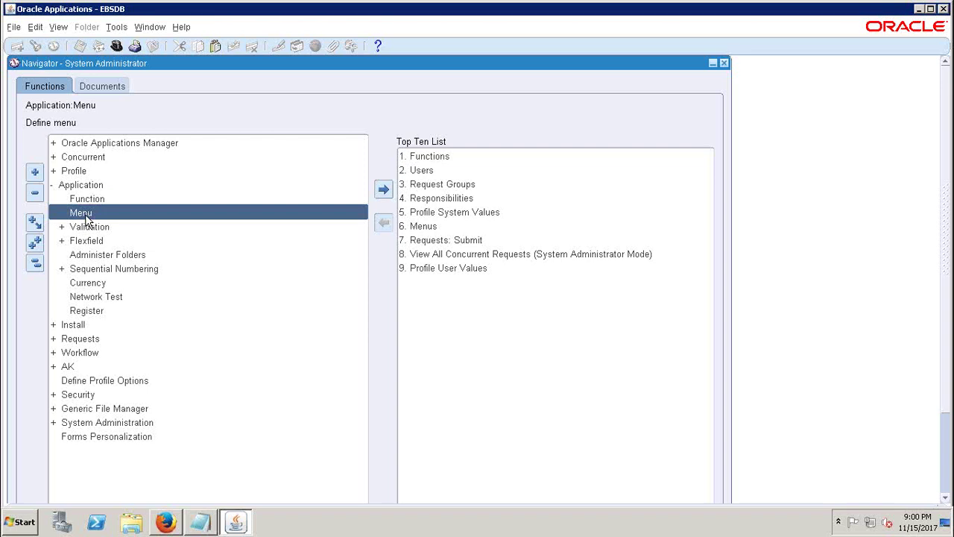
{"action": "double_click", "coordinate": [85, 214]}
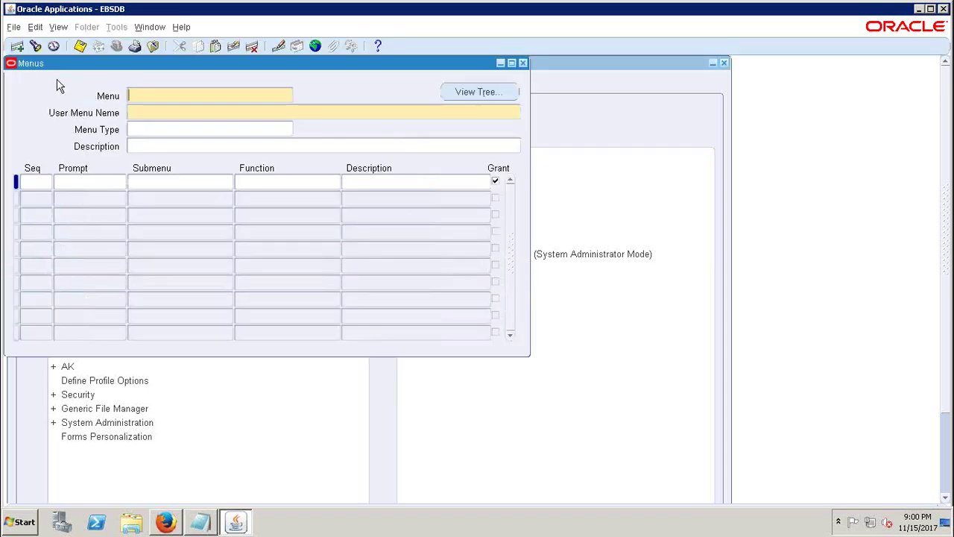
- Search menus for GL%_SUPERUSER and load the GL_SUPERUSER menu into the Menus form
{"action": "left_click_drag", "start_coordinate": [48, 65], "coordinate": [108, 80]}
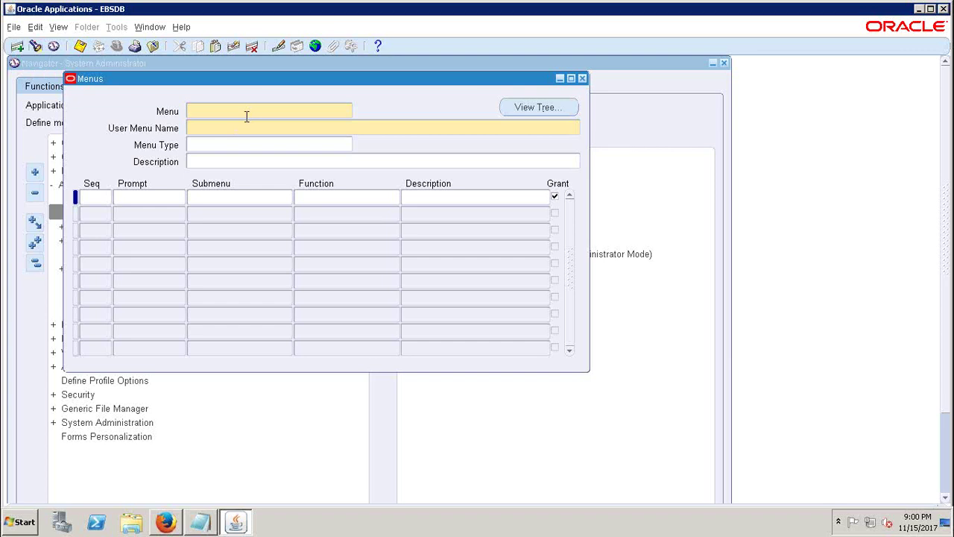
{"action": "left_click", "coordinate": [35, 46]}
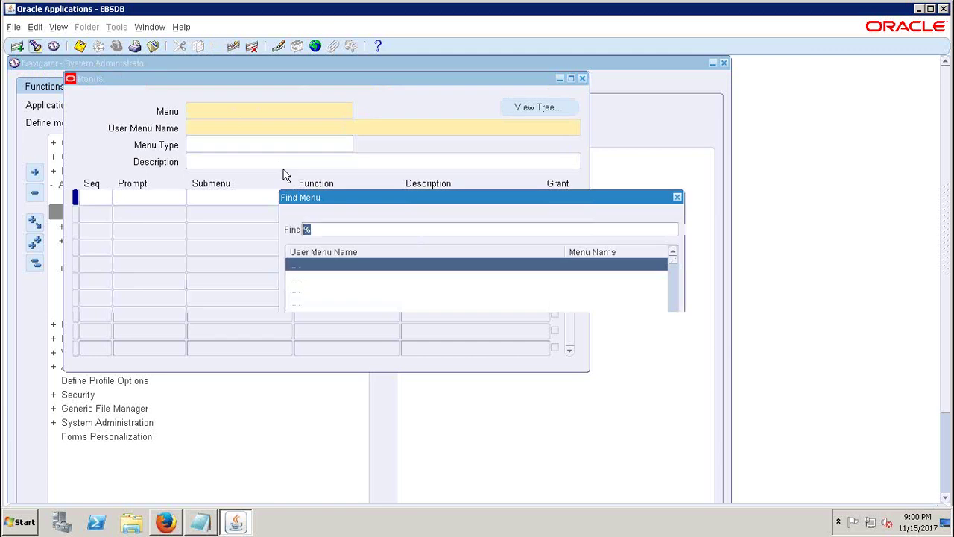
{"action": "type", "text": "gl"}
{"action": "key", "text": "Return"}
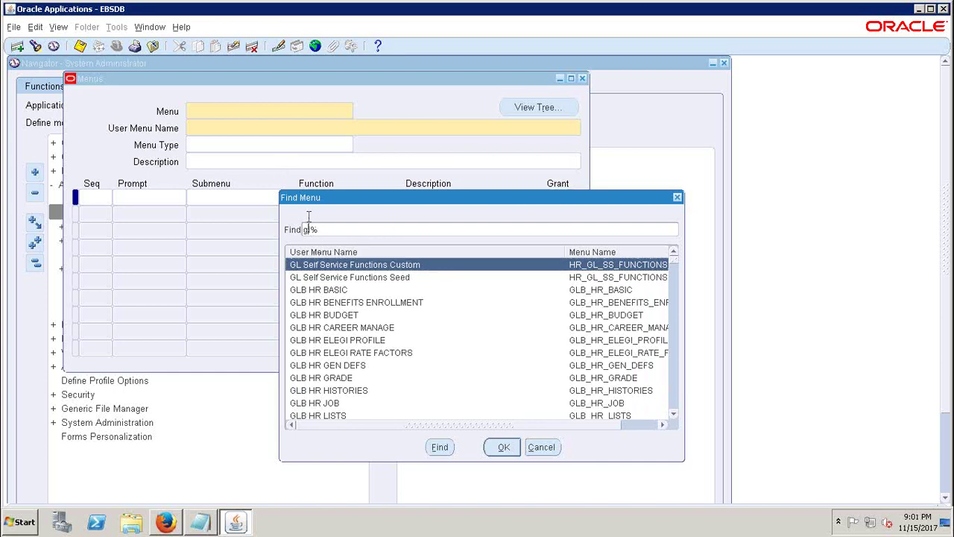
{"action": "key", "text": "BackSpace"}
{"action": "key", "text": "BackSpace"}
{"action": "key", "text": "BackSpace"}
{"action": "type", "text": "GL%"}
{"action": "type", "text": "_S"}
{"action": "type", "text": "UPER"}
{"action": "type", "text": "USER%"}
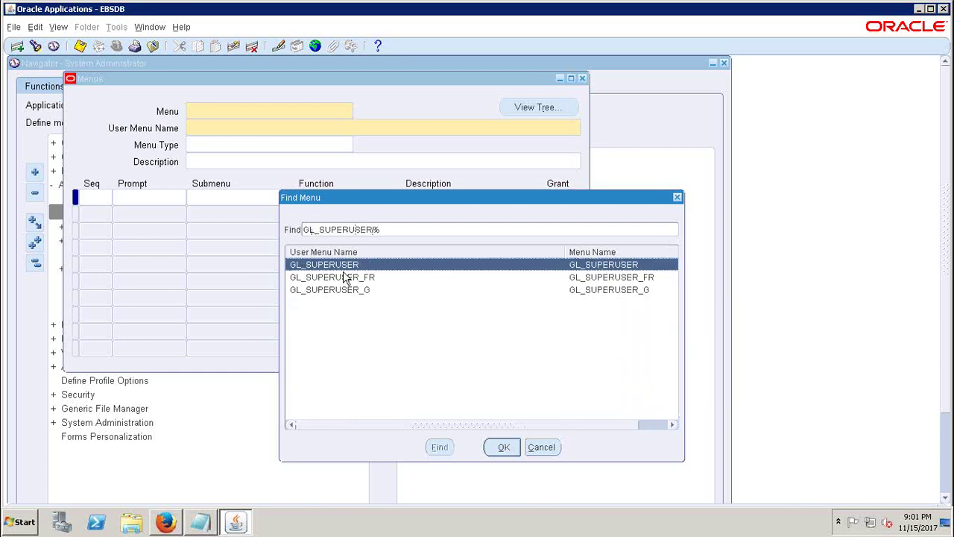
{"action": "left_click", "coordinate": [507, 448]}
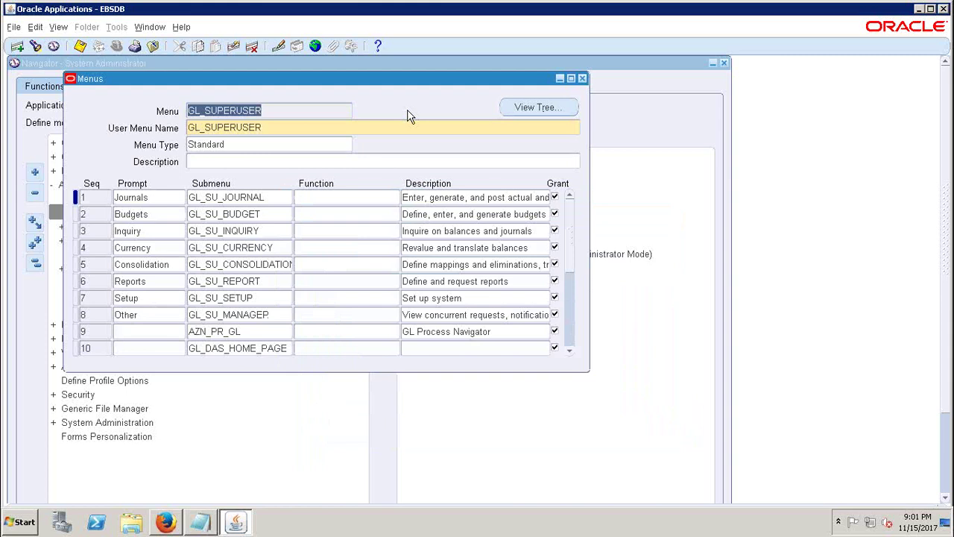
{"action": "left_click", "coordinate": [286, 110]}
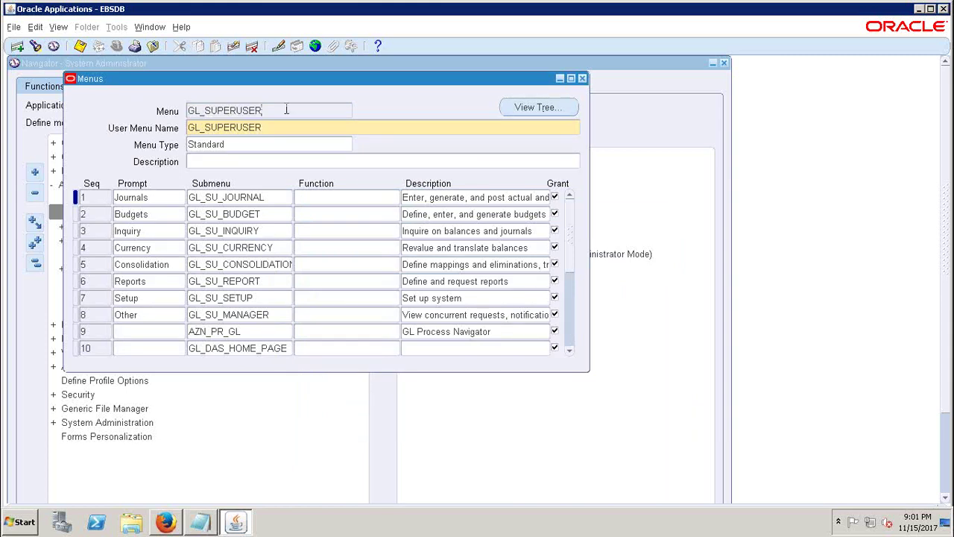
{"action": "left_click", "coordinate": [158, 198]}
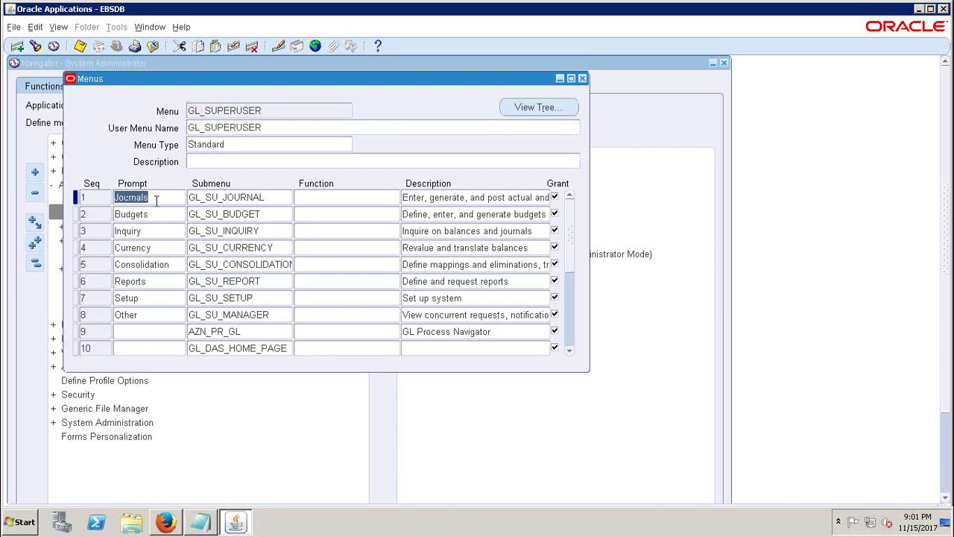
{"action": "left_click", "coordinate": [153, 215]}
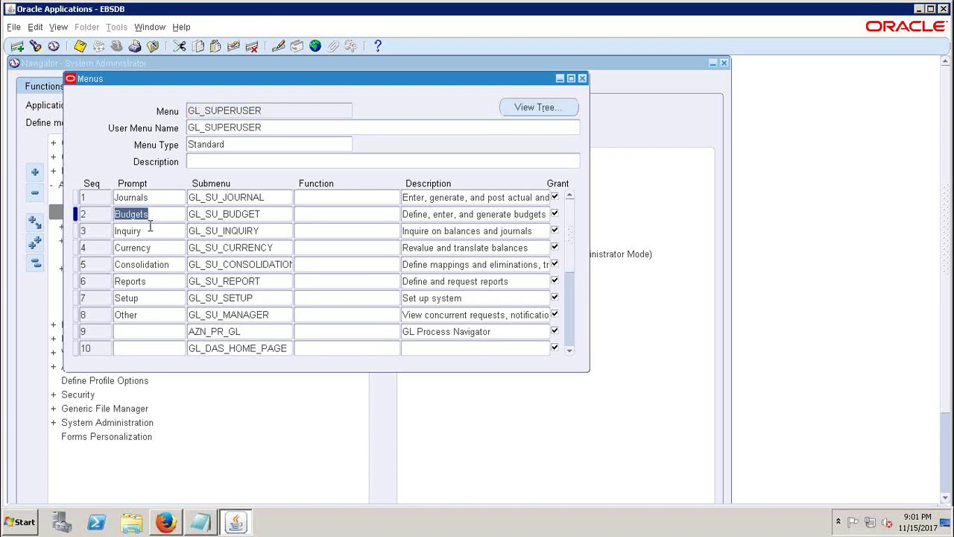
{"action": "left_click", "coordinate": [148, 231]}
{"action": "left_click", "coordinate": [153, 248]}
{"action": "left_click", "coordinate": [167, 264]}
{"action": "left_click", "coordinate": [147, 296]}
{"action": "left_click", "coordinate": [151, 282]}
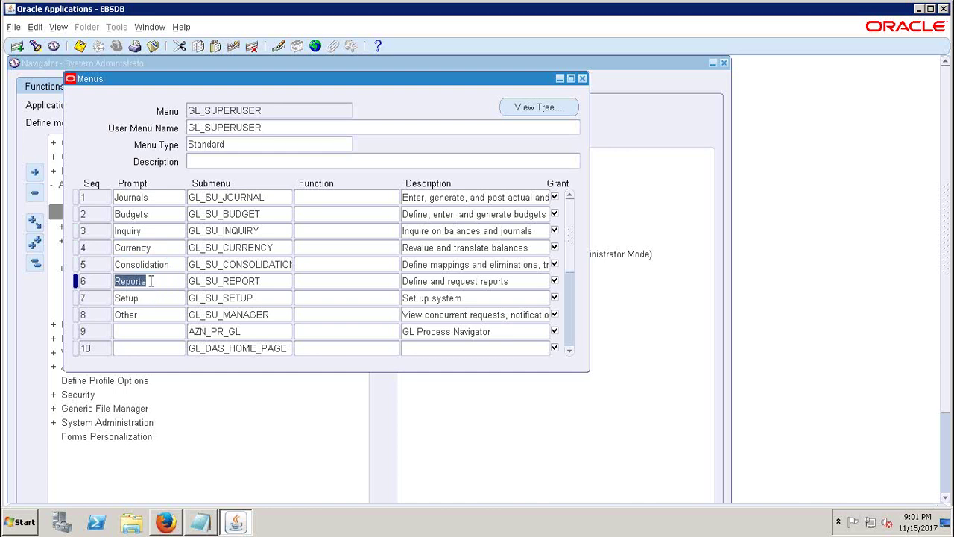
{"action": "left_click", "coordinate": [148, 299]}
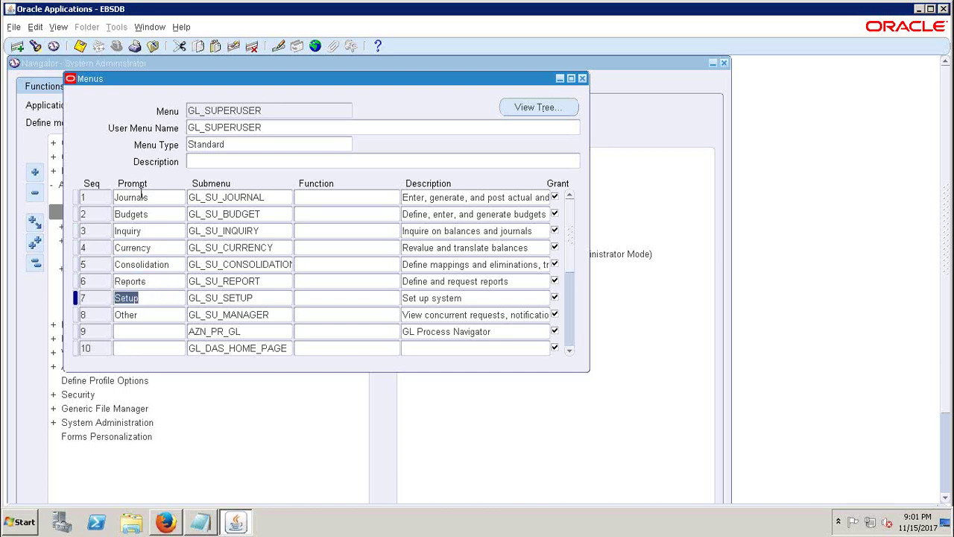
{"action": "left_click", "coordinate": [217, 200]}
{"action": "left_click", "coordinate": [216, 200]}
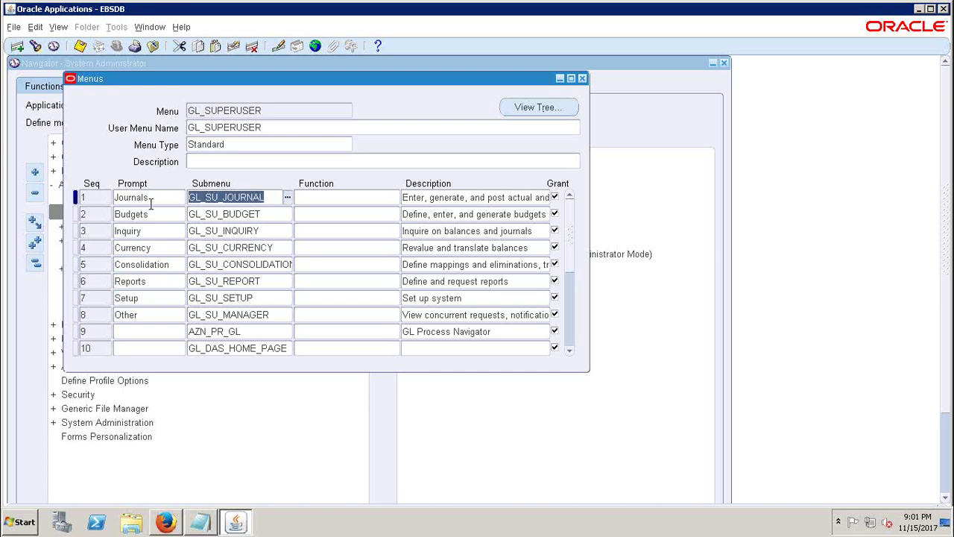
{"action": "left_click", "coordinate": [157, 198]}
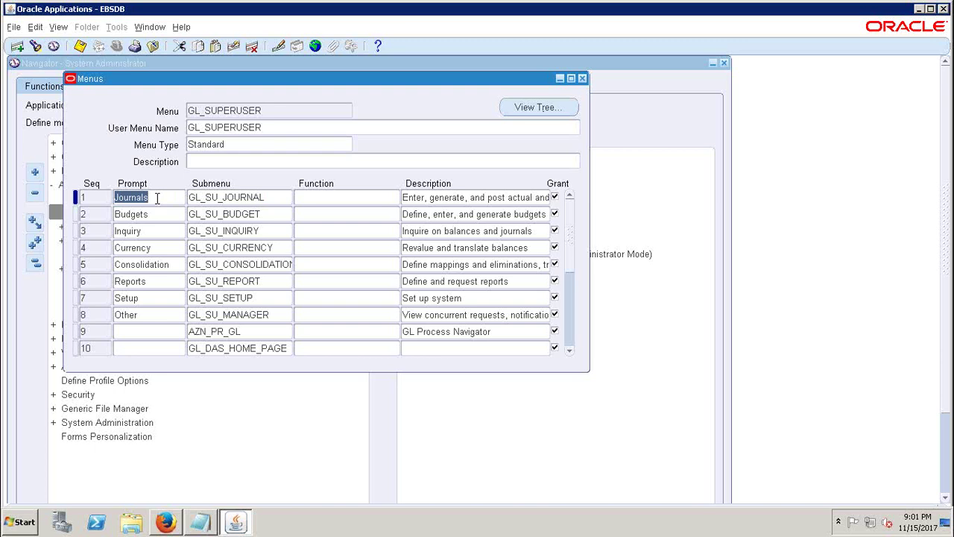
{"action": "left_click", "coordinate": [149, 297]}
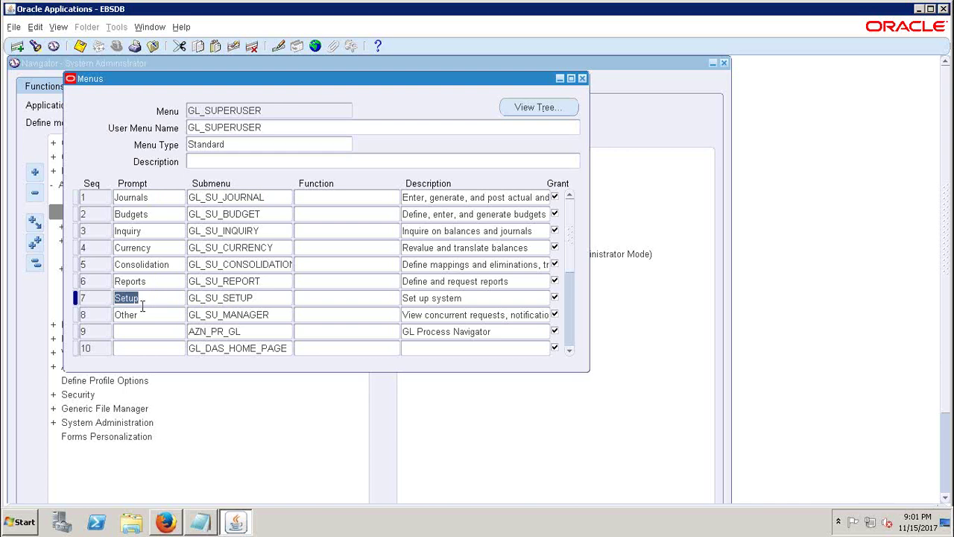
{"action": "left_click", "coordinate": [258, 296]}
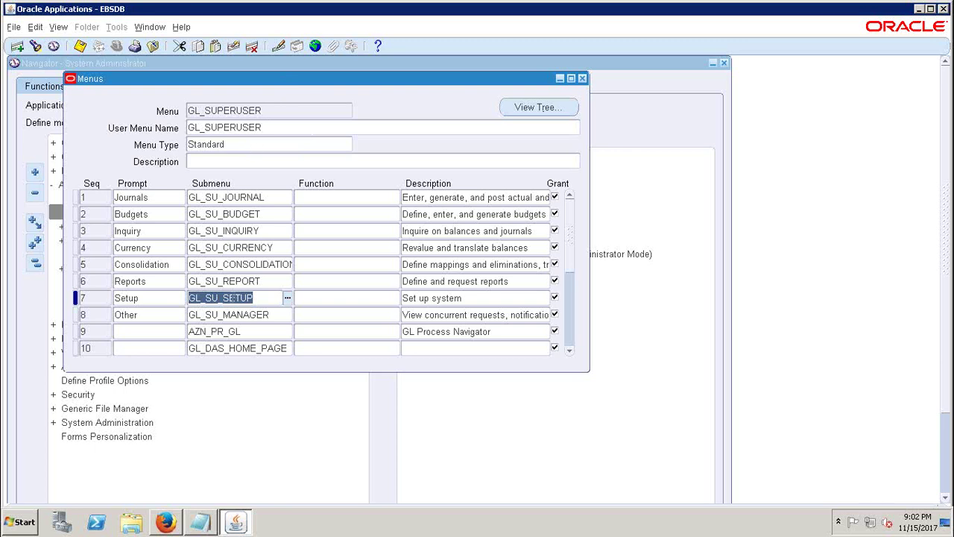
{"action": "left_click", "coordinate": [146, 299]}
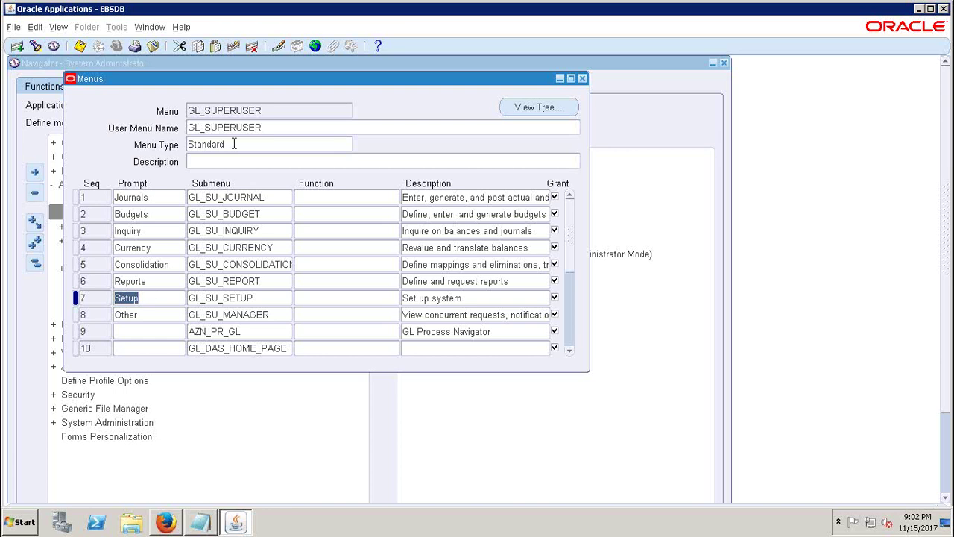
{"action": "double_click", "coordinate": [262, 114]}
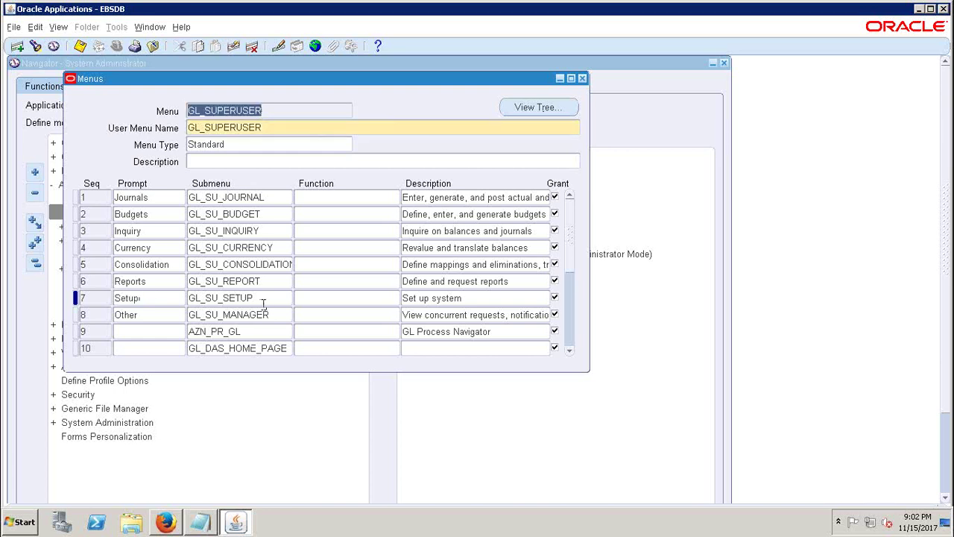
{"action": "left_click", "coordinate": [243, 293]}
{"action": "key", "text": "ctrl+c"}
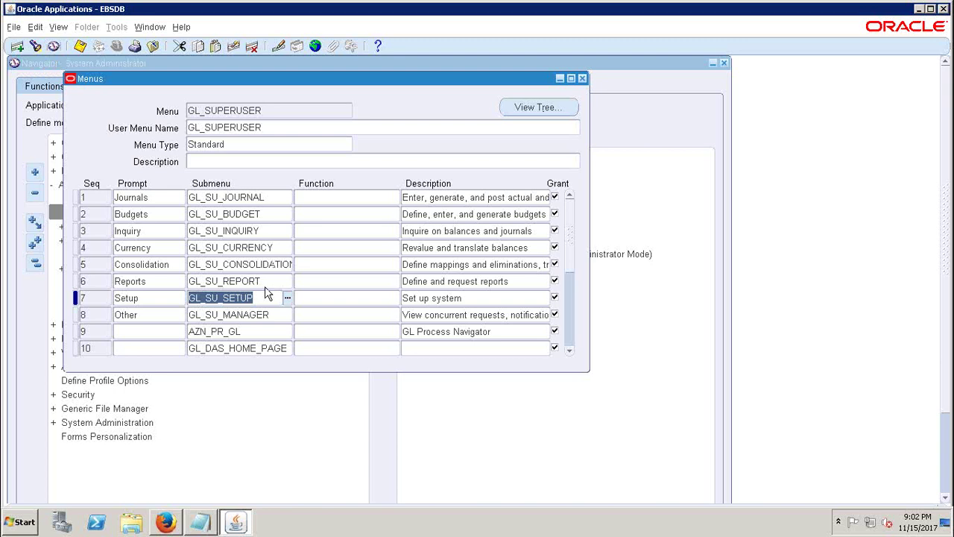
- Search menus for %GL_SU_SETUP% and load GL_SU_SETUP into the Menus form
{"action": "left_click", "coordinate": [264, 108]}
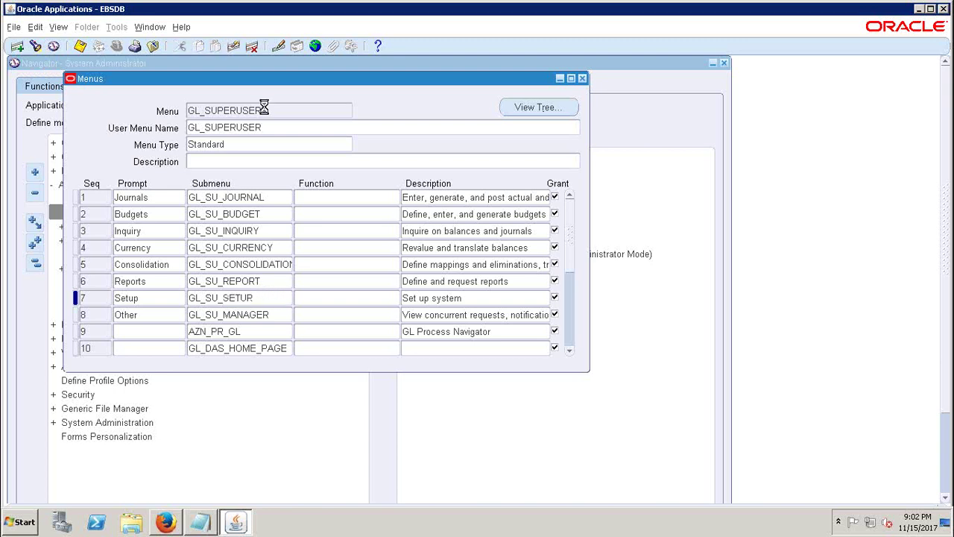
{"action": "left_click", "coordinate": [36, 46]}
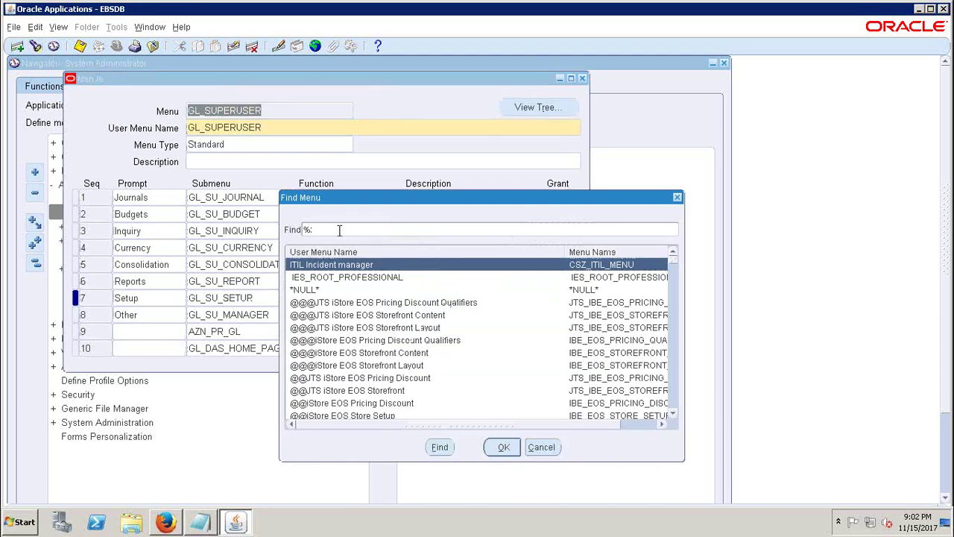
{"action": "key", "text": "ctrl+v"}
{"action": "type", "text": "%"}
{"action": "key", "text": "Return"}
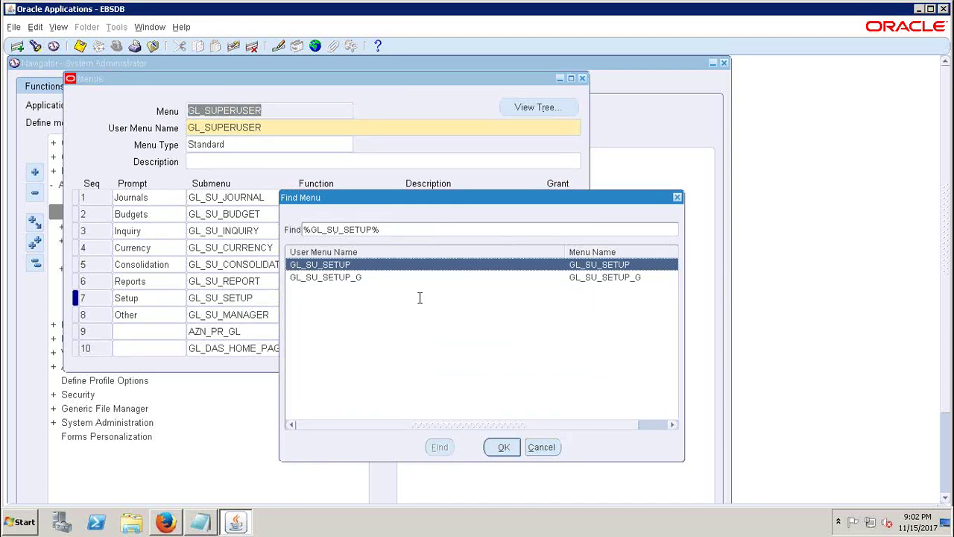
{"action": "left_click", "coordinate": [503, 448]}
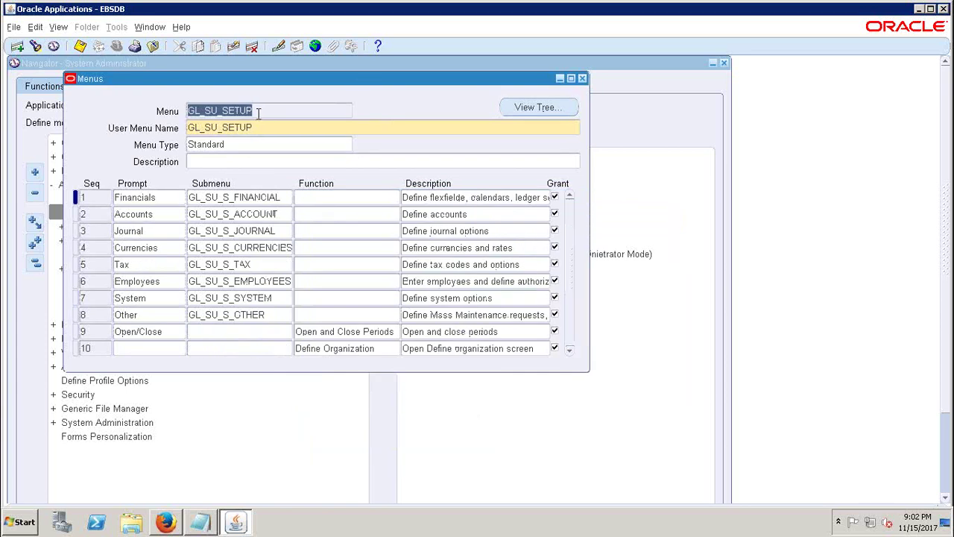
- Inspect the Financials entry and its GL_SU_S_FINANCIAL submenu, returning focus to the menu name
{"action": "left_click", "coordinate": [169, 197]}
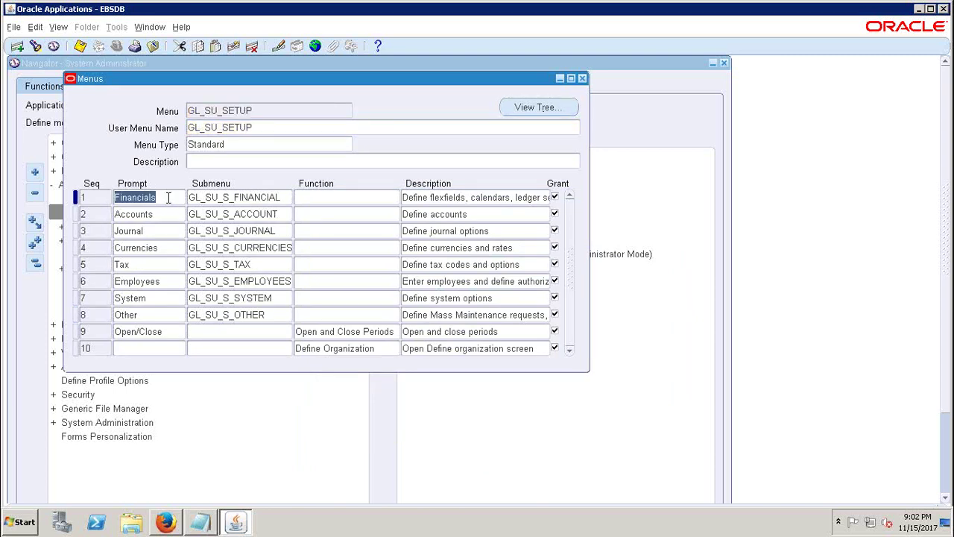
{"action": "left_click", "coordinate": [214, 196]}
{"action": "key", "text": "ctrl+c"}
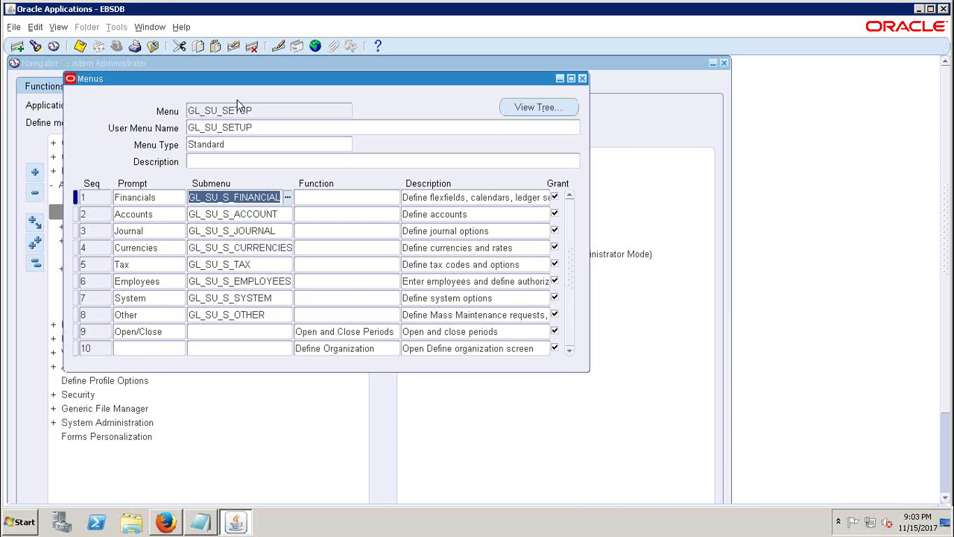
{"action": "key", "text": "shift+Page_Up"}
- Search menus for %GL_SU_S_FINANCIAL% and load that menu into the Menus form
{"action": "left_click", "coordinate": [36, 46]}
{"action": "key", "text": "ctrl+v"}
{"action": "type", "text": "%"}
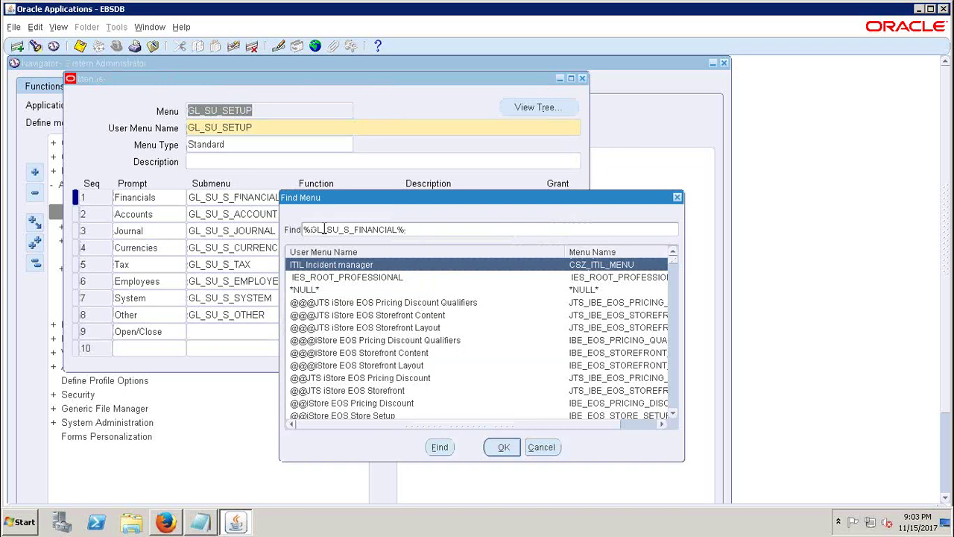
{"action": "key", "text": "Return"}
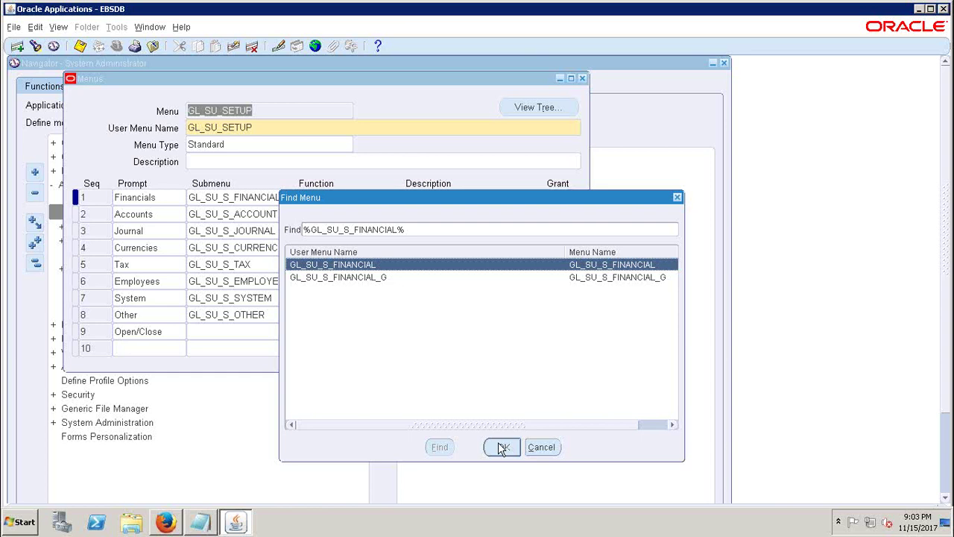
{"action": "left_click", "coordinate": [502, 447]}
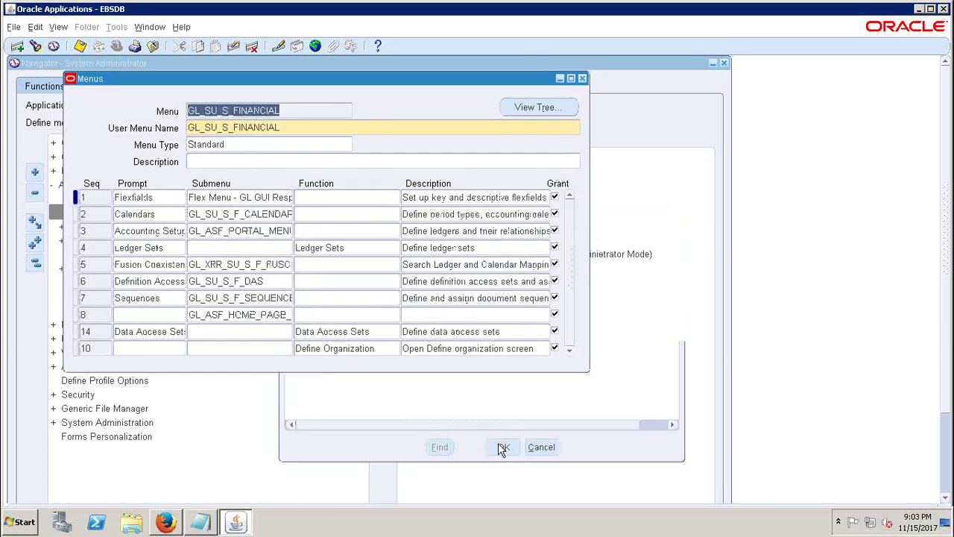
- Review the Flexfields and Calendars prompts and submenu values, then select the menu name
{"action": "left_click", "coordinate": [157, 197]}
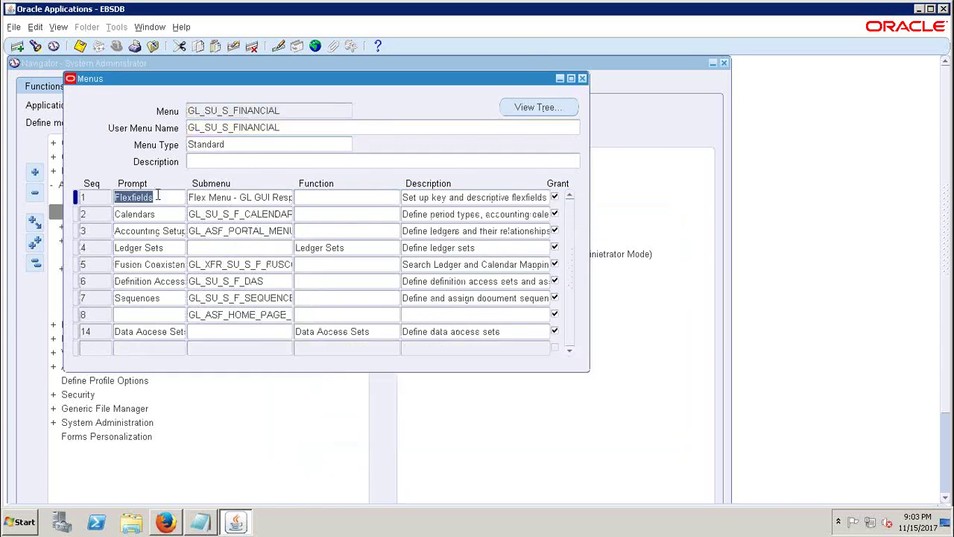
{"action": "left_click", "coordinate": [157, 214]}
{"action": "left_click", "coordinate": [158, 196]}
{"action": "left_click", "coordinate": [222, 198]}
{"action": "left_click", "coordinate": [157, 201]}
{"action": "double_click", "coordinate": [157, 198]}
{"action": "left_click", "coordinate": [313, 112]}
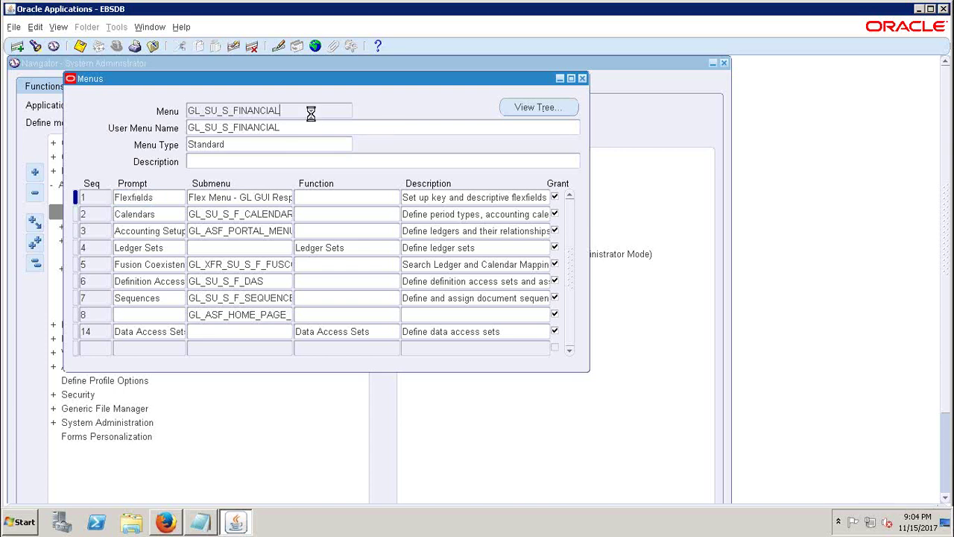
- Find and load the GL_SUPERUSER menu, review its Journals, Budgets and Setup entries, then close it
{"action": "left_click", "coordinate": [36, 45]}
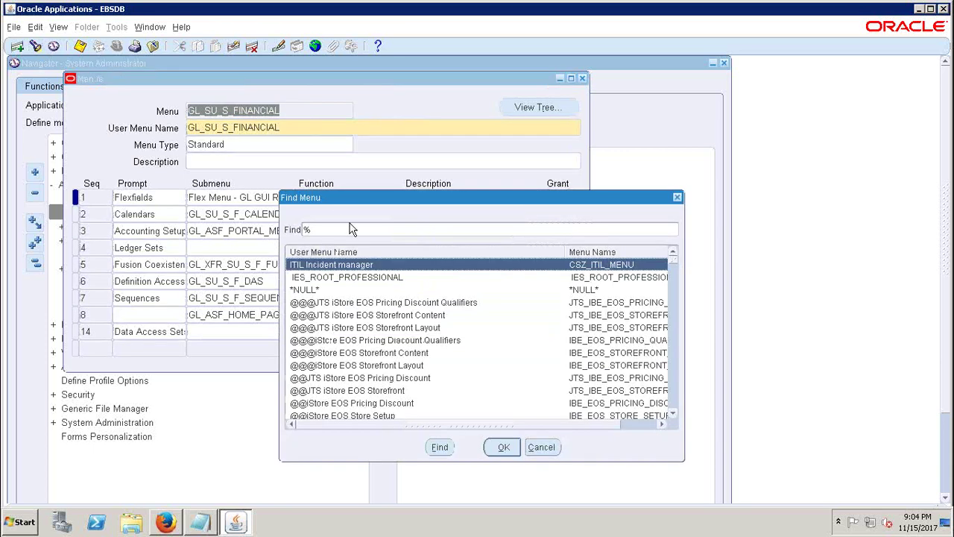
{"action": "type", "text": "g"}
{"action": "key", "text": "BackSpace"}
{"action": "type", "text": "GL_"}
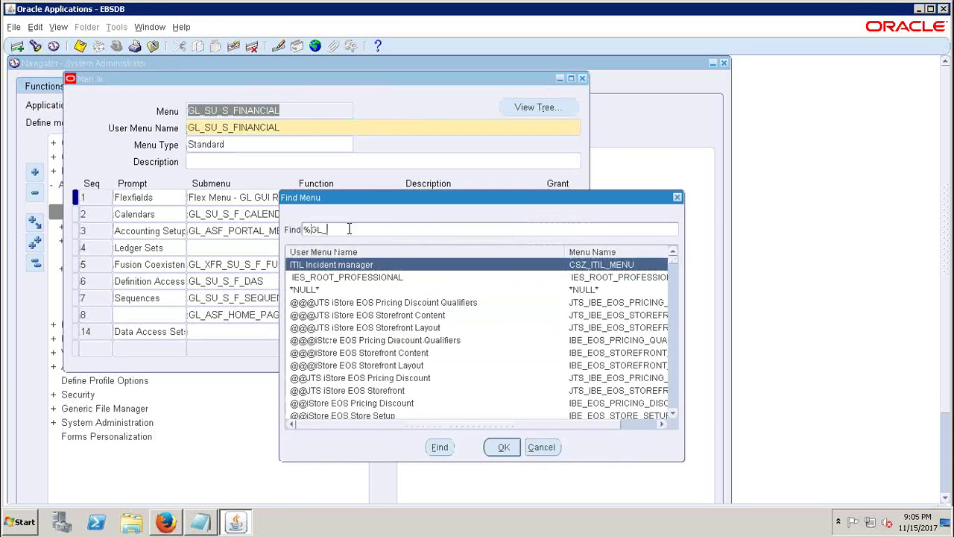
{"action": "type", "text": "SUPERUSER%"}
{"action": "key", "text": "Return"}
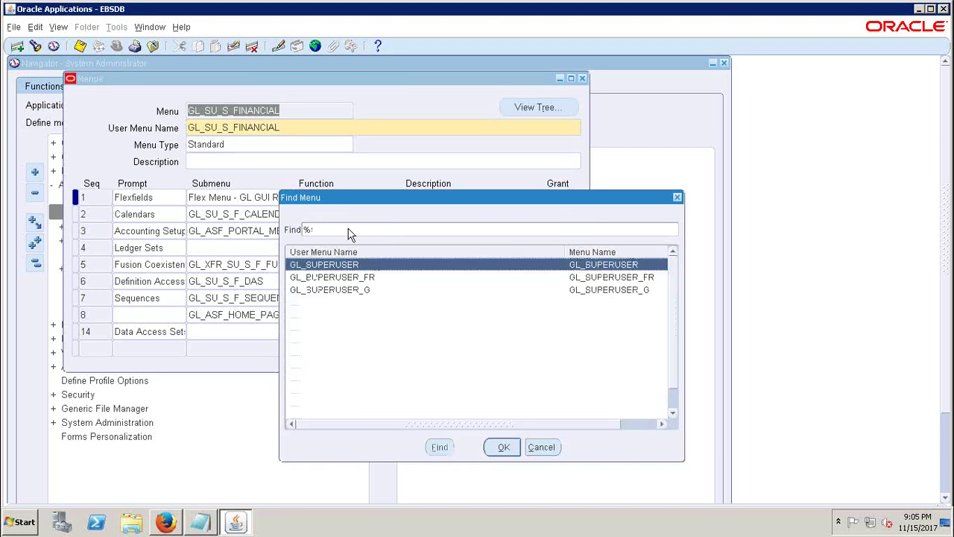
{"action": "key", "text": "Return"}
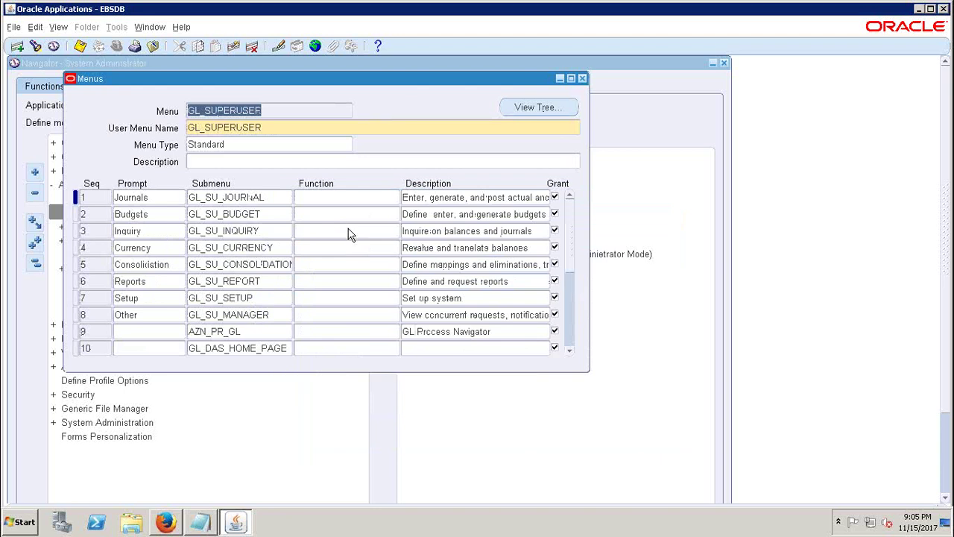
{"action": "left_click", "coordinate": [275, 114]}
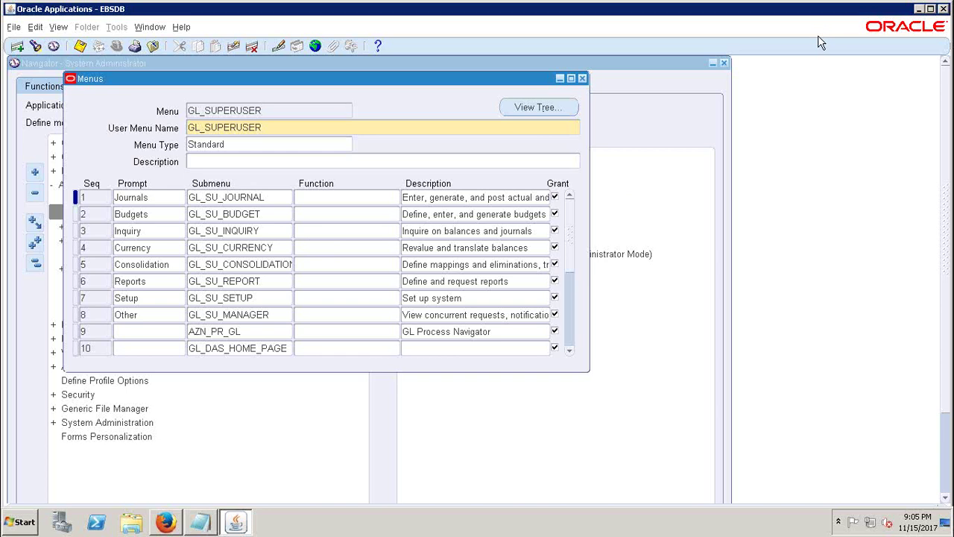
{"action": "left_click", "coordinate": [583, 79]}
- Open the Request Groups form from Security > Responsibility > Request in the collapsed navigator
{"action": "left_click", "coordinate": [38, 273]}
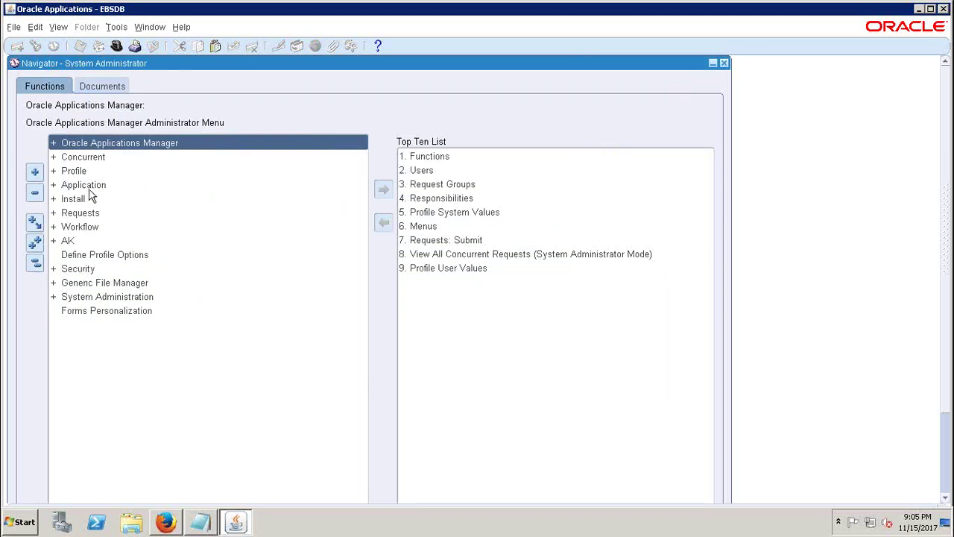
{"action": "double_click", "coordinate": [76, 271]}
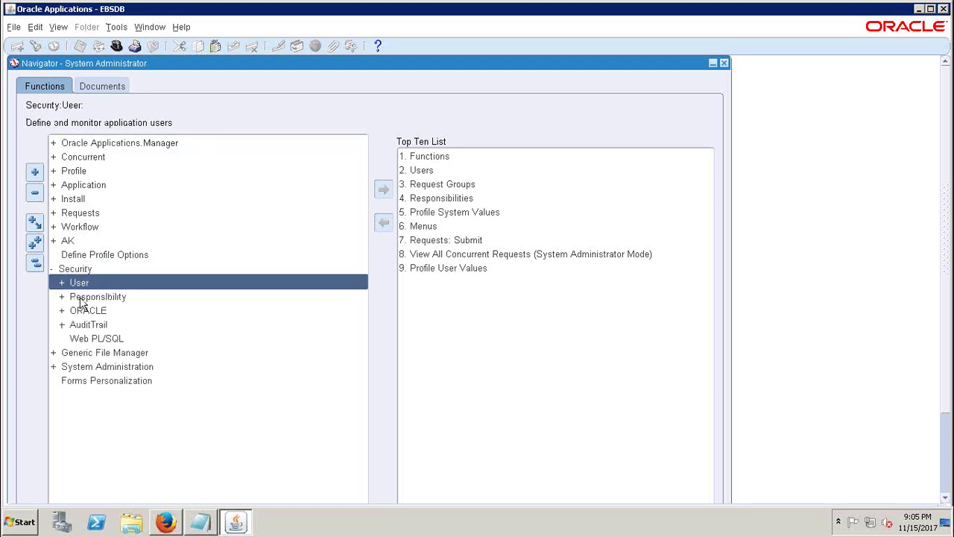
{"action": "double_click", "coordinate": [82, 299]}
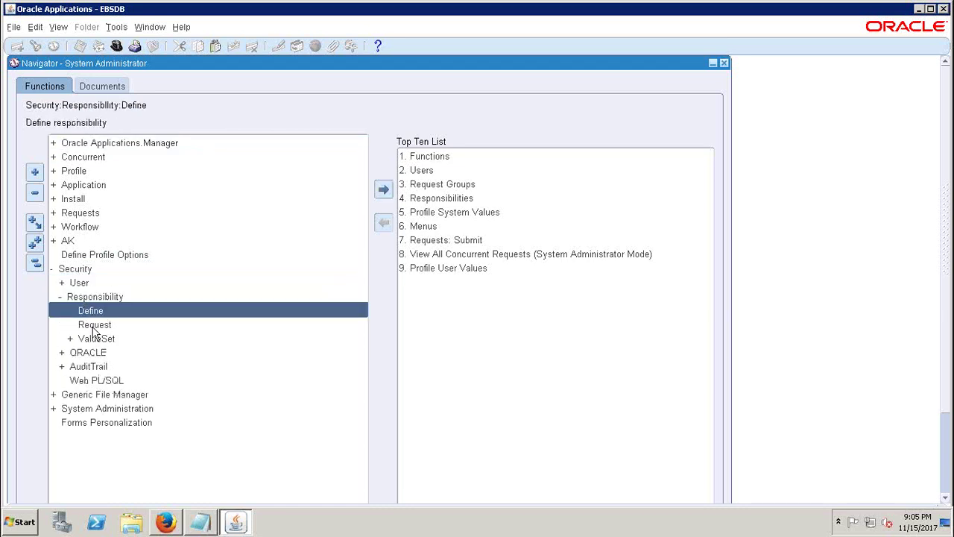
{"action": "left_click", "coordinate": [95, 325]}
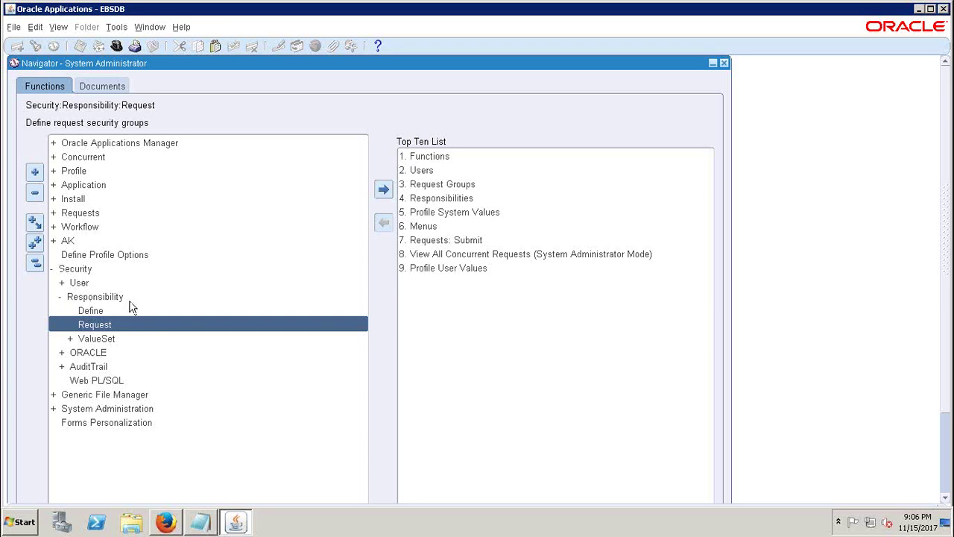
{"action": "double_click", "coordinate": [88, 325]}
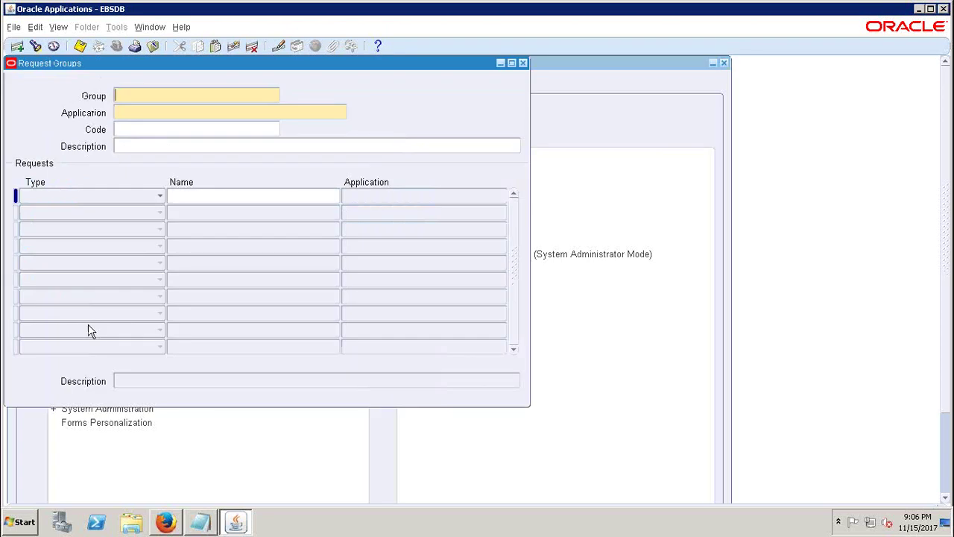
- Search request groups for '%GL Con%' to list GL Concurrent Program Group matches
{"action": "left_click_drag", "start_coordinate": [172, 60], "coordinate": [287, 137]}
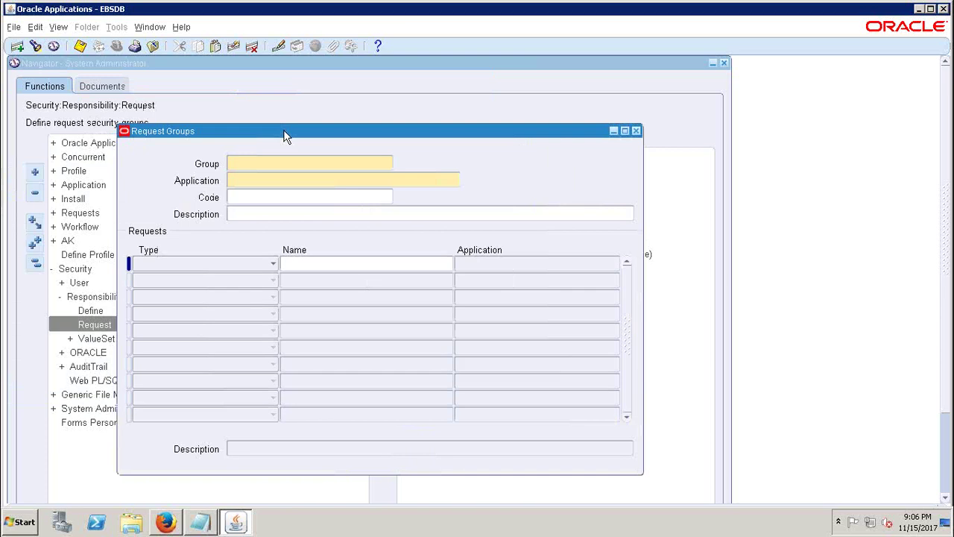
{"action": "left_click", "coordinate": [37, 46]}
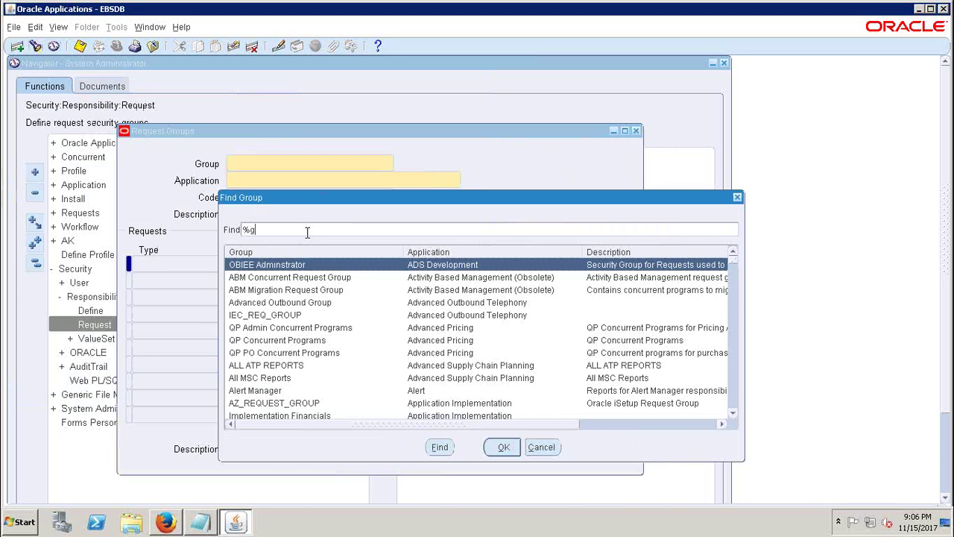
{"action": "type", "text": "GL"}
{"action": "type", "text": " Conf"}
{"action": "type", "text": "%"}
{"action": "key", "text": "Return"}
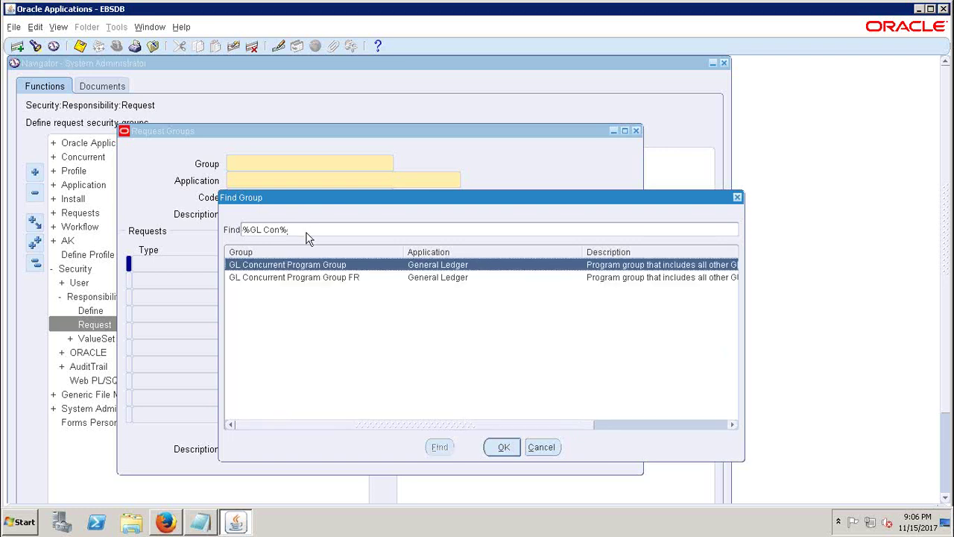
- Load GL Concurrent Program Group and browse its first requests, starting from Open Period
{"action": "left_click", "coordinate": [503, 448]}
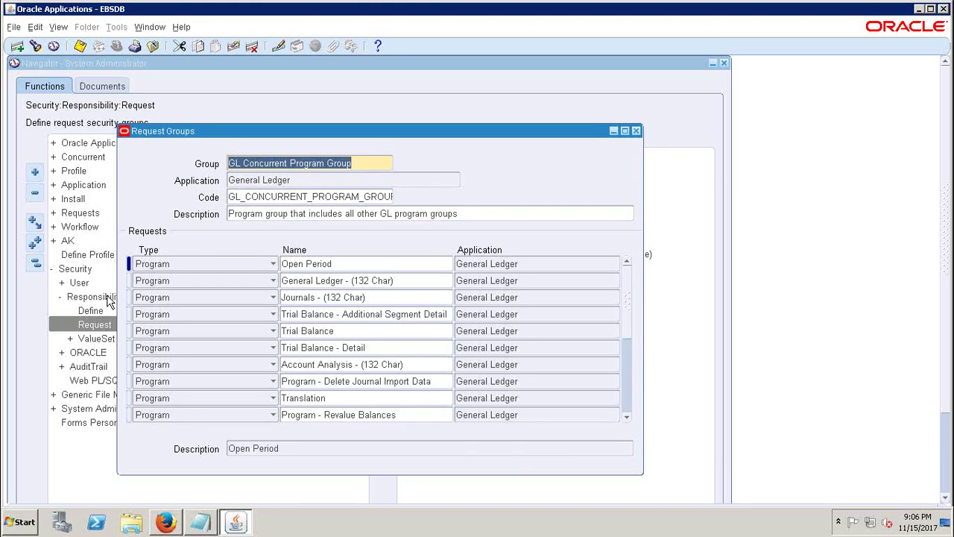
{"action": "left_click", "coordinate": [361, 264]}
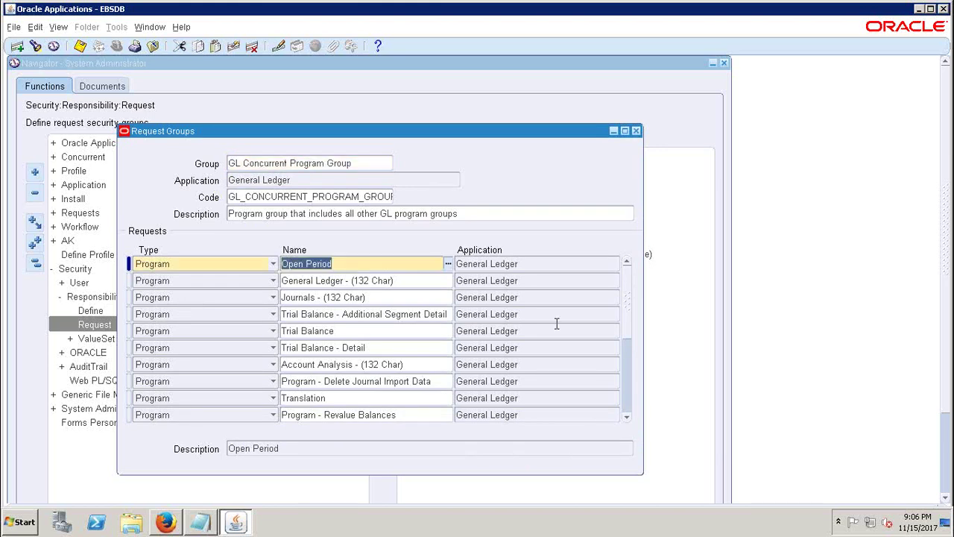
{"action": "left_click", "coordinate": [627, 416]}
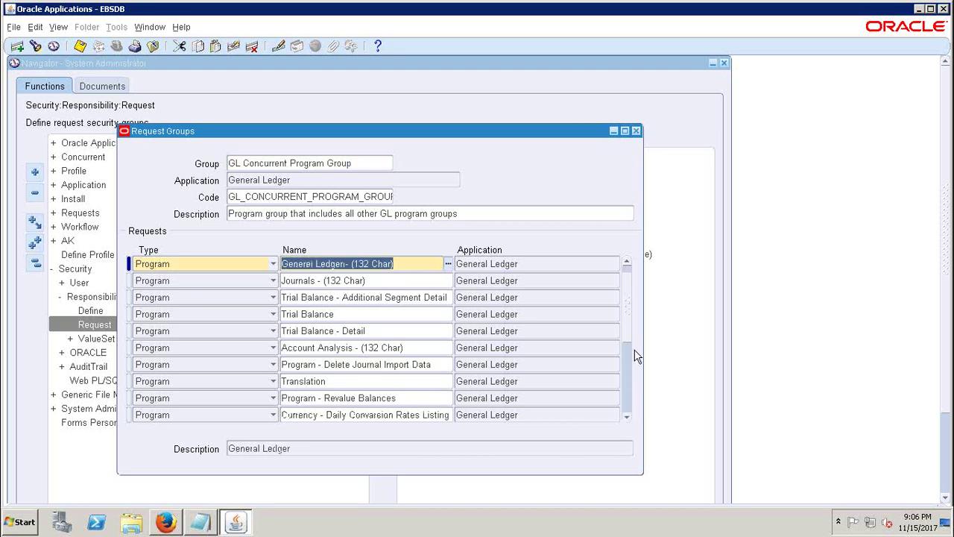
{"action": "left_click", "coordinate": [627, 293]}
{"action": "left_click", "coordinate": [629, 264]}
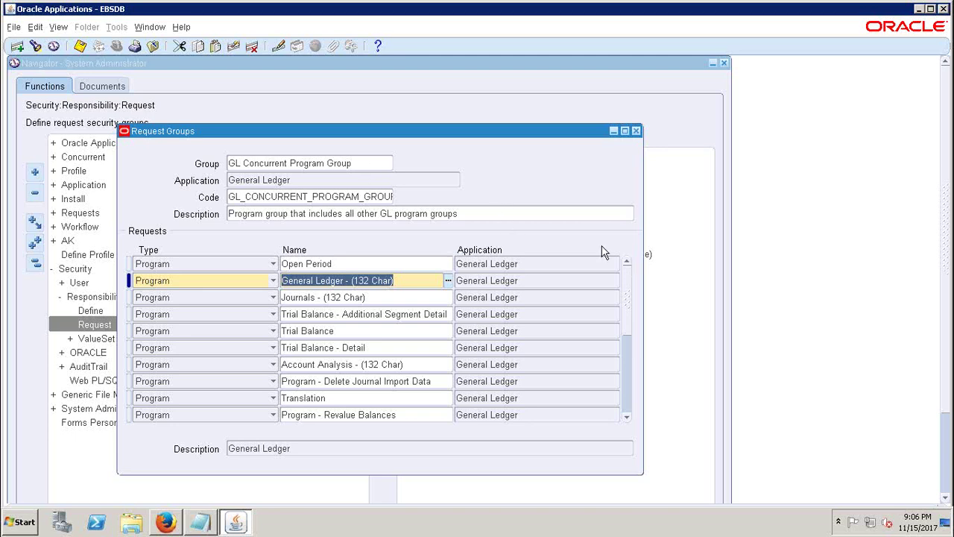
{"action": "left_click", "coordinate": [620, 416]}
{"action": "left_click", "coordinate": [620, 415]}
{"action": "left_click", "coordinate": [619, 415]}
{"action": "left_click", "coordinate": [619, 415]}
{"action": "scroll", "coordinate": [620, 415], "scroll_direction": "down", "scroll_amount": 14}
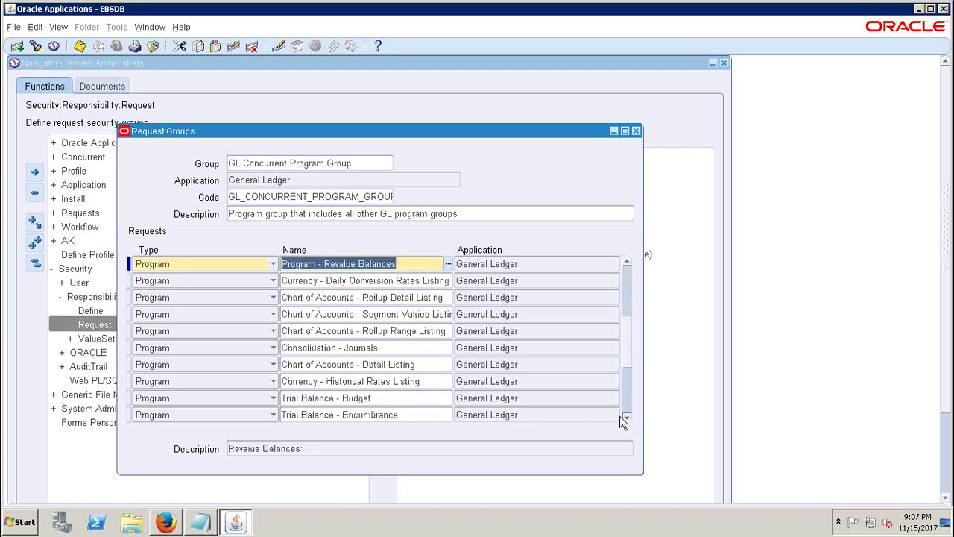
{"action": "scroll", "coordinate": [620, 415], "scroll_direction": "down", "scroll_amount": 9}
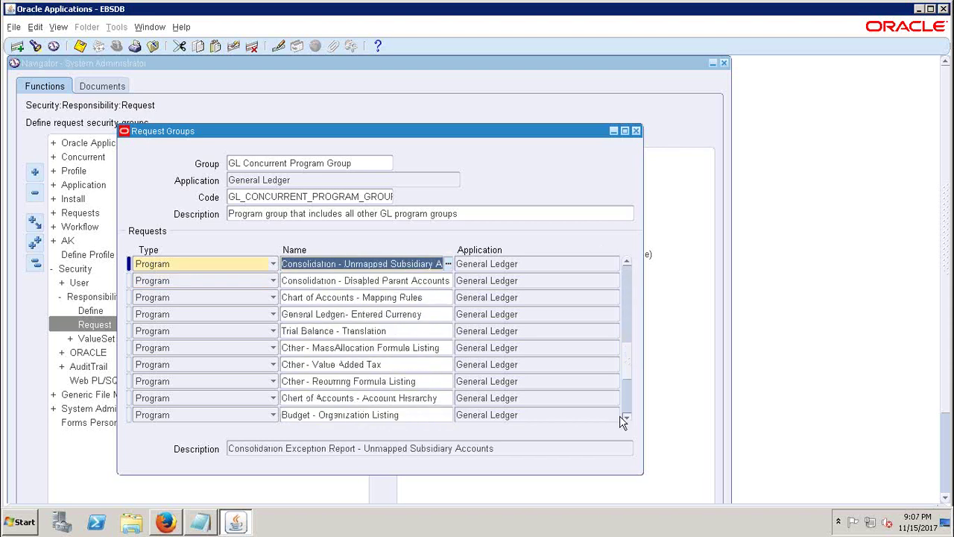
{"action": "scroll", "coordinate": [619, 415], "scroll_direction": "down", "scroll_amount": 12}
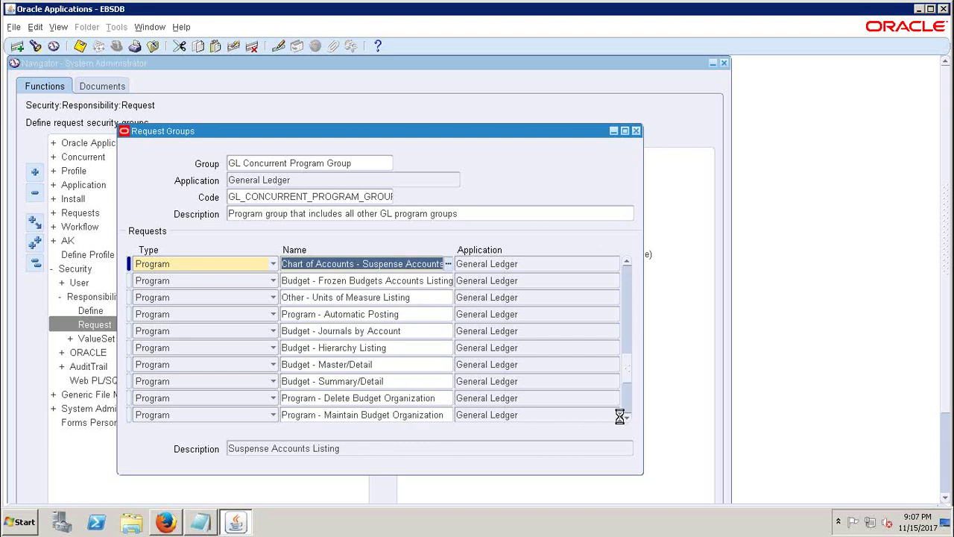
{"action": "scroll", "coordinate": [619, 415], "scroll_direction": "down", "scroll_amount": 11}
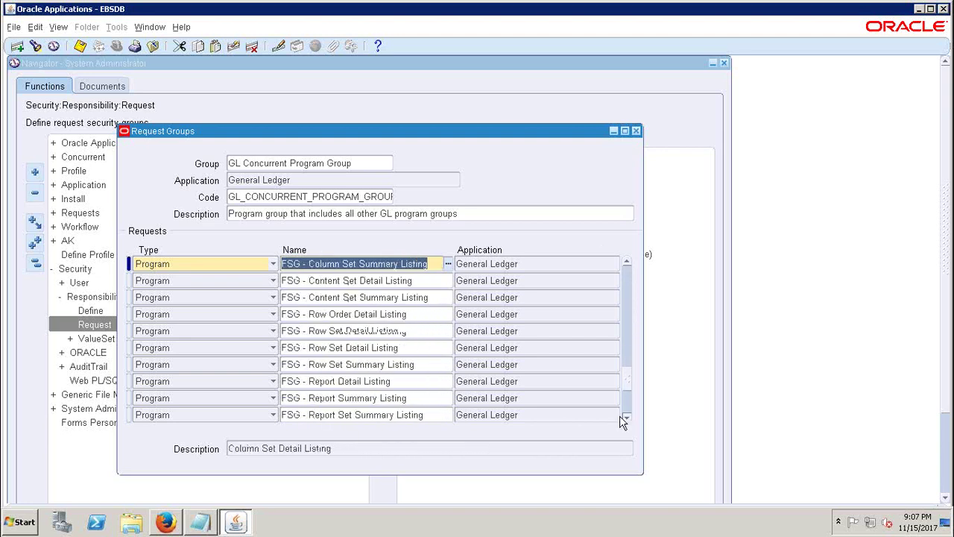
{"action": "scroll", "coordinate": [620, 415], "scroll_direction": "down", "scroll_amount": 4}
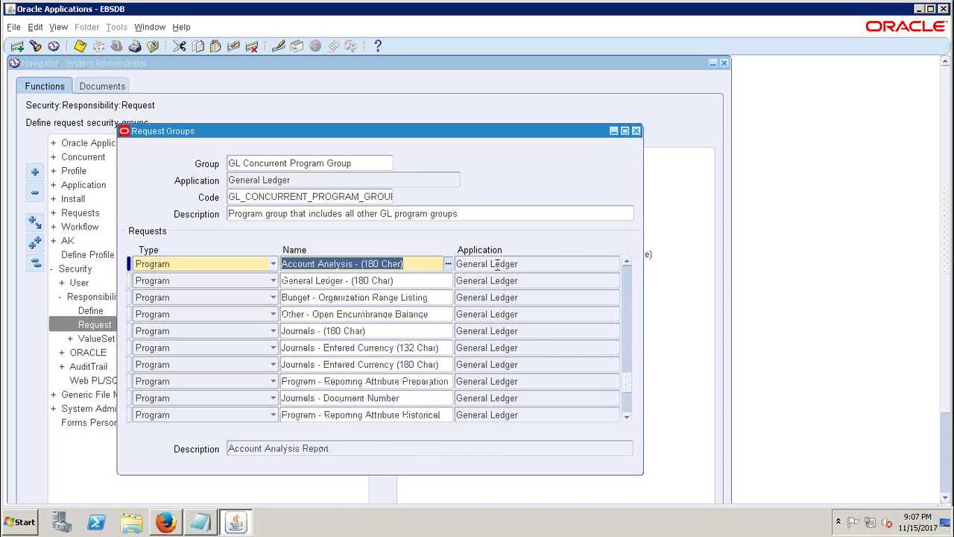
{"action": "double_click", "coordinate": [497, 264]}
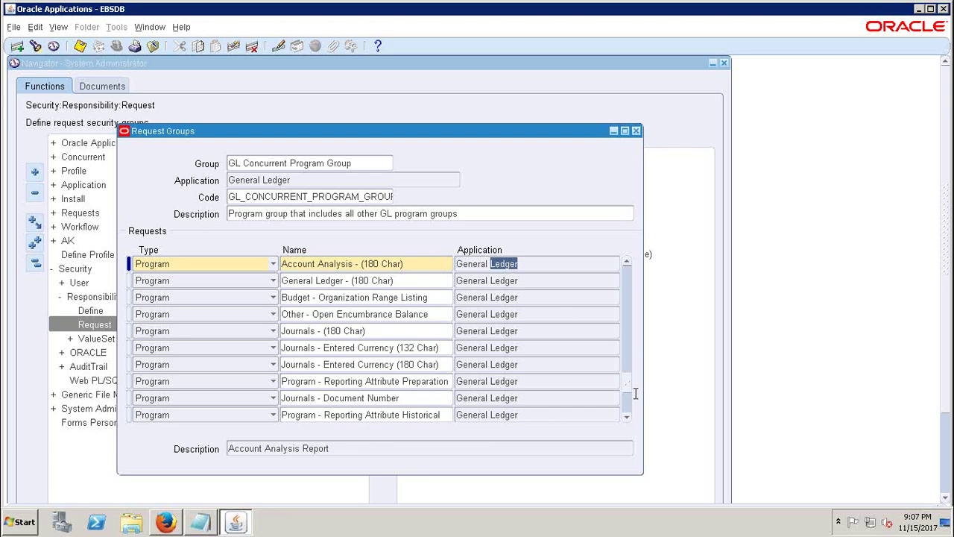
- Page through the remaining General Ledger programs down to Periods - Close Period
{"action": "left_click", "coordinate": [627, 417]}
{"action": "left_click", "coordinate": [627, 416]}
{"action": "left_click", "coordinate": [627, 416]}
{"action": "left_click", "coordinate": [627, 416]}
{"action": "left_click", "coordinate": [627, 416]}
{"action": "left_click", "coordinate": [627, 417]}
{"action": "left_click", "coordinate": [627, 417]}
{"action": "left_click", "coordinate": [627, 416]}
{"action": "left_click", "coordinate": [627, 417]}
{"action": "left_click", "coordinate": [627, 417]}
{"action": "left_click", "coordinate": [627, 417]}
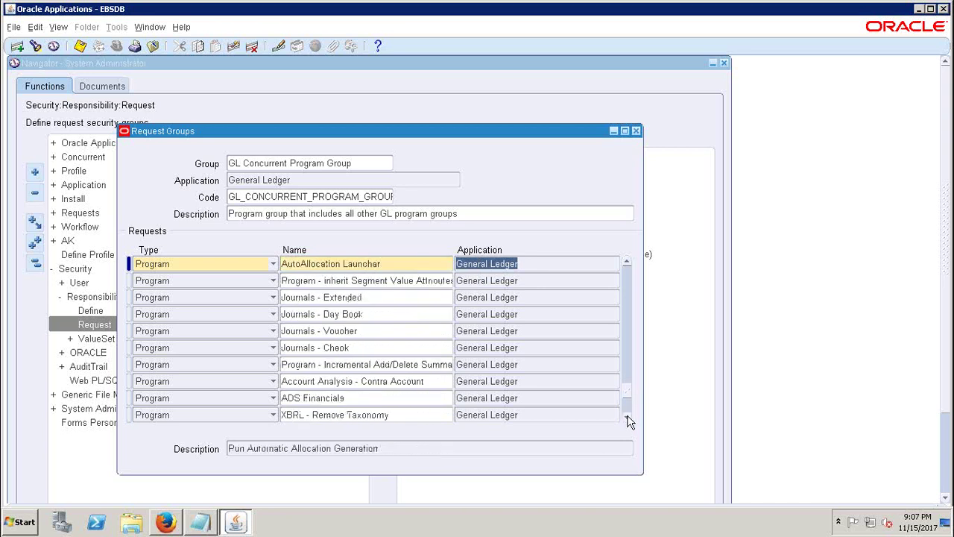
{"action": "left_click", "coordinate": [627, 416]}
{"action": "left_click", "coordinate": [627, 417]}
{"action": "left_click", "coordinate": [627, 417]}
{"action": "left_click", "coordinate": [627, 417]}
{"action": "left_click", "coordinate": [627, 416]}
{"action": "left_click", "coordinate": [626, 417]}
{"action": "left_click", "coordinate": [627, 417]}
{"action": "left_click", "coordinate": [627, 417]}
{"action": "left_click", "coordinate": [365, 163]}
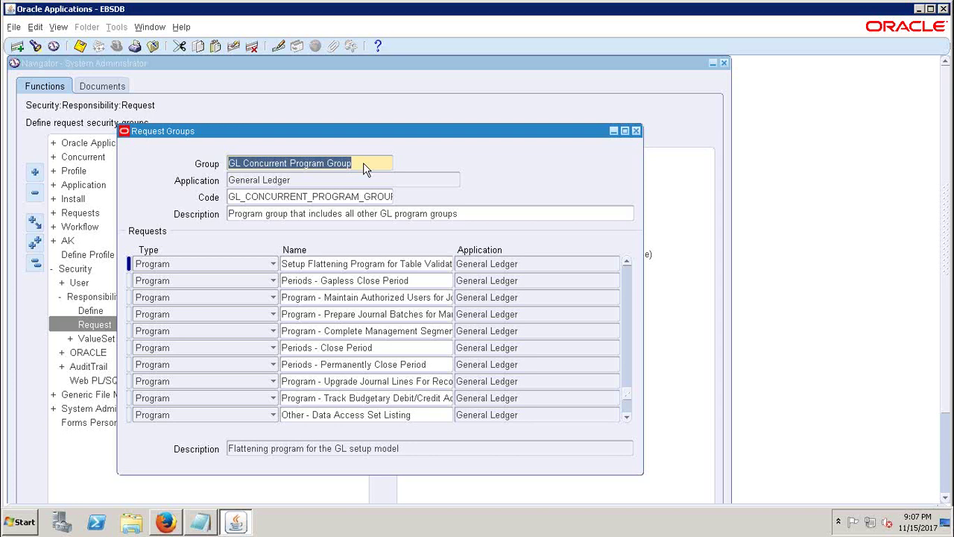
- Close the Request Groups form and collapse the navigator back to top level
{"action": "left_click", "coordinate": [637, 131]}
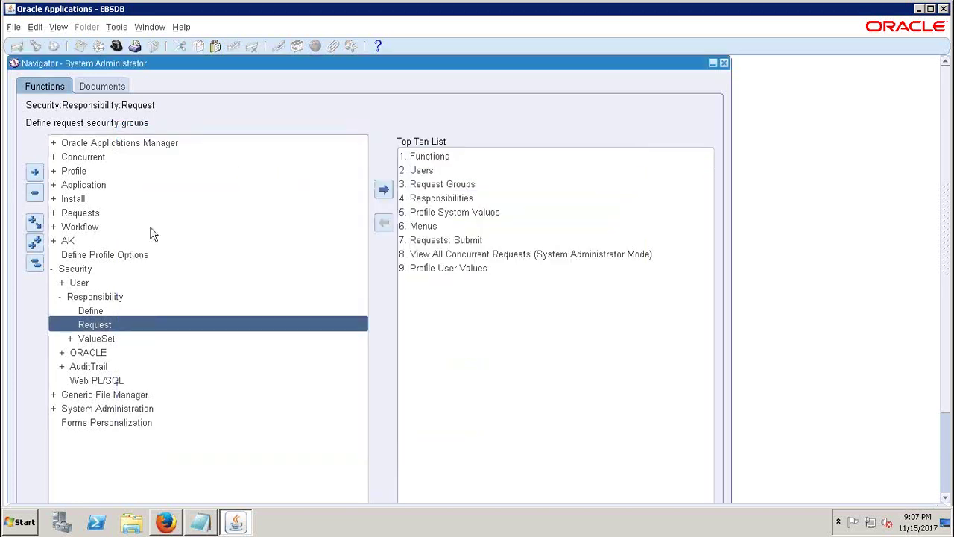
{"action": "left_click", "coordinate": [34, 264]}
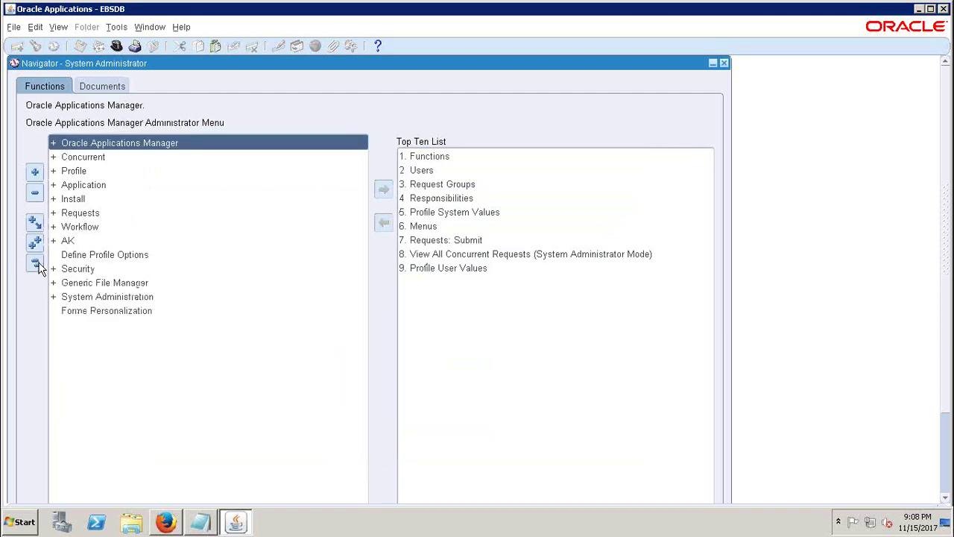
{"action": "left_click", "coordinate": [35, 264]}
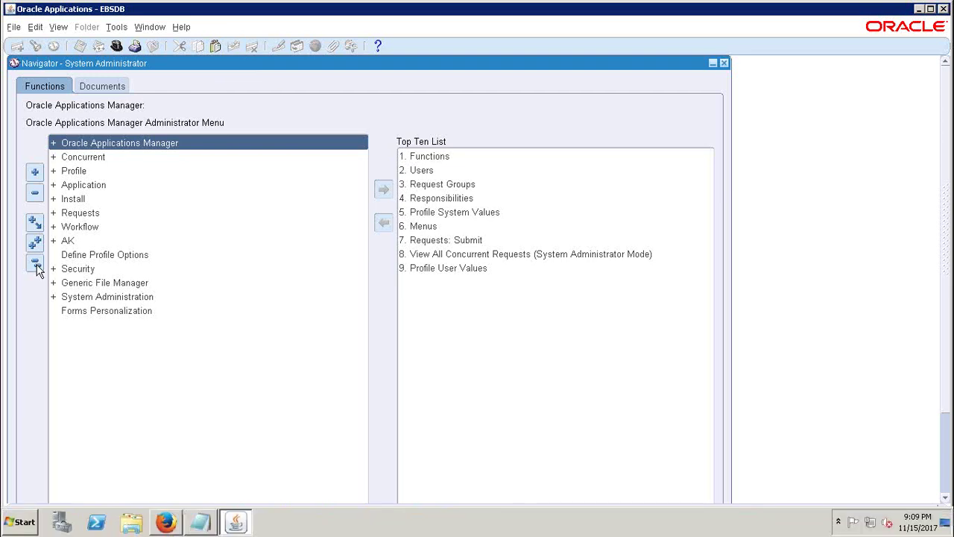
- Open the Security > Responsibility > Define form from the Navigator
{"action": "left_click", "coordinate": [79, 270]}
{"action": "double_click", "coordinate": [79, 269]}
{"action": "key", "text": "Down"}
{"action": "key", "text": "Right"}
{"action": "key", "text": "Return"}
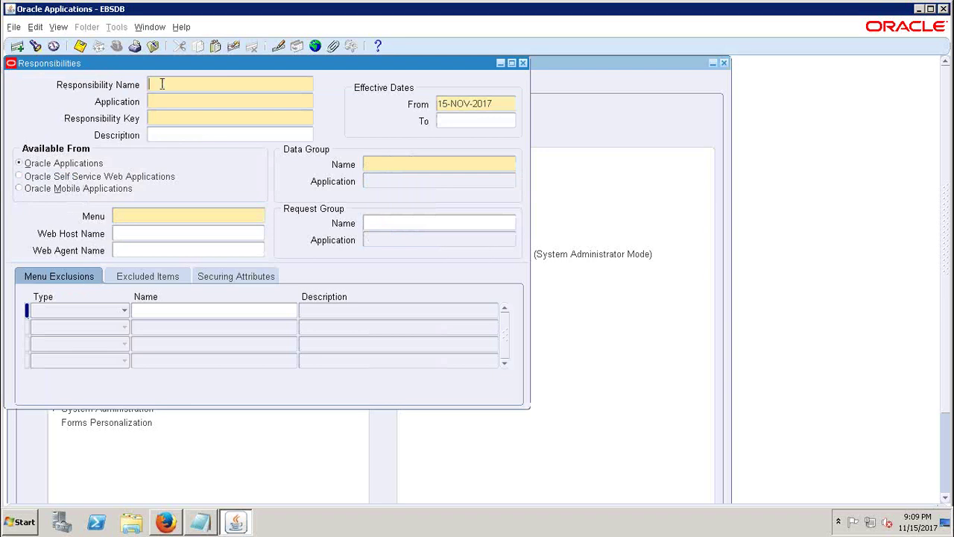
- Enter responsibility 'Cloud General Ledger Super User' for General Ledger with key CLOUD_GL
{"action": "type", "text": "Cloud General Ledger Super User"}
{"action": "left_click", "coordinate": [212, 102]}
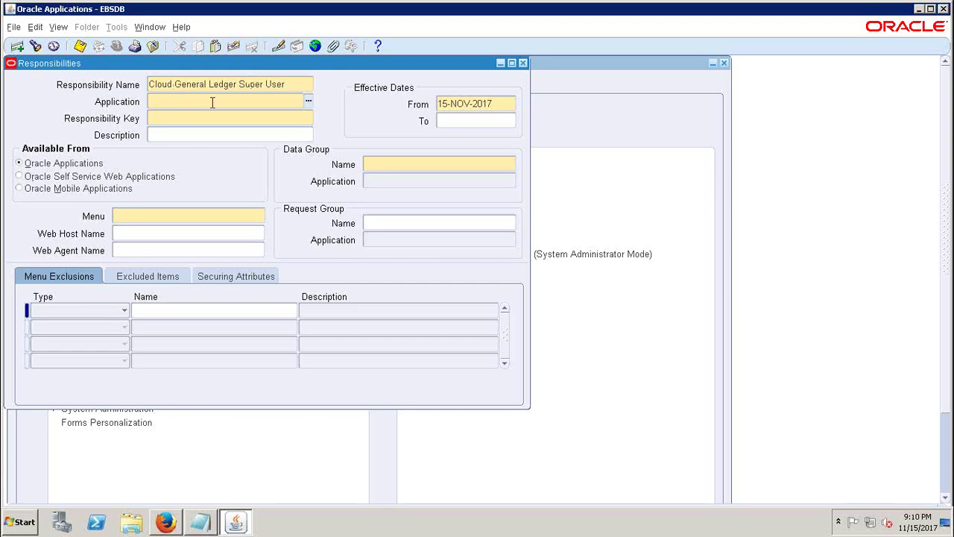
{"action": "type", "text": "general led"}
{"action": "key", "text": "Tab"}
{"action": "type", "text": "CLOUD"}
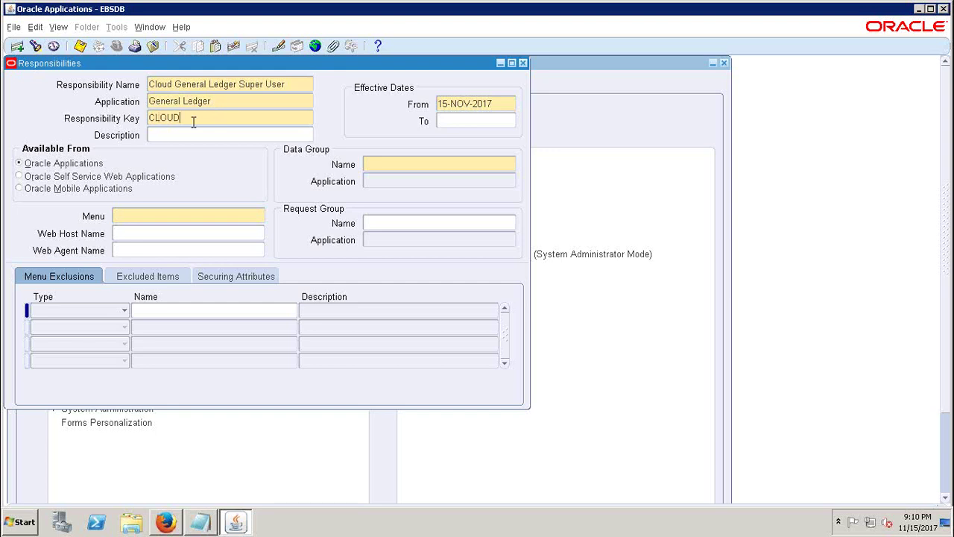
{"action": "type", "text": "_GL"}
- Set the responsibility's menu to GL_SUPERUSER
{"action": "left_click", "coordinate": [403, 157]}
{"action": "left_click", "coordinate": [185, 214]}
{"action": "type", "text": "GL_SUP"}
{"action": "key", "text": "Tab"}
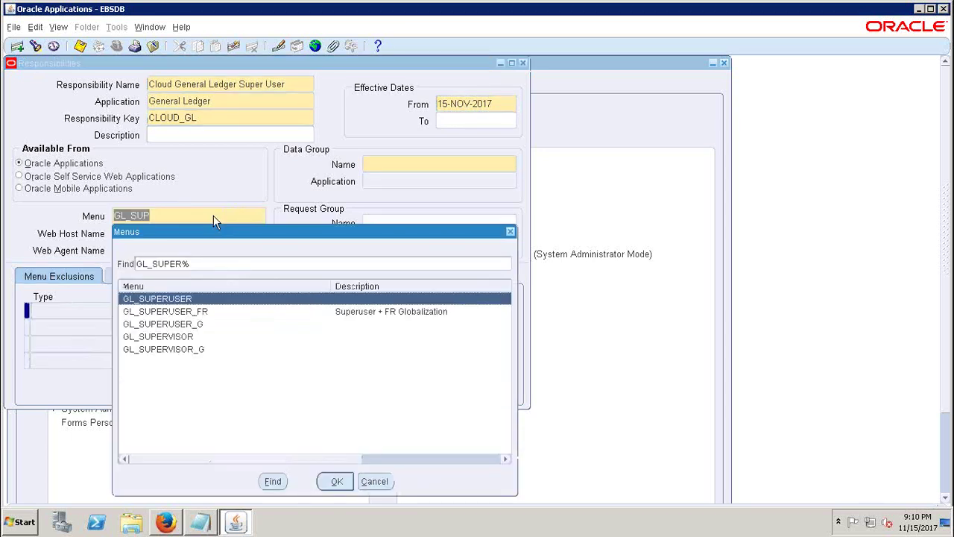
{"action": "key", "text": "Return"}
{"action": "left_click", "coordinate": [393, 165]}
{"action": "key", "text": "shift+Tab"}
- Set the data group to Standard with application General Ledger
{"action": "left_click", "coordinate": [409, 166]}
{"action": "type", "text": "STANDARD"}
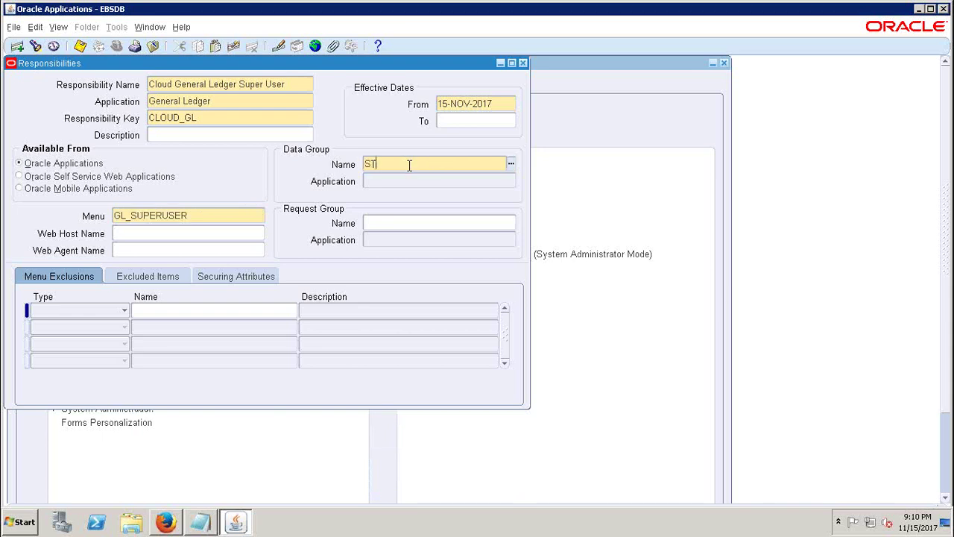
{"action": "key", "text": "Tab"}
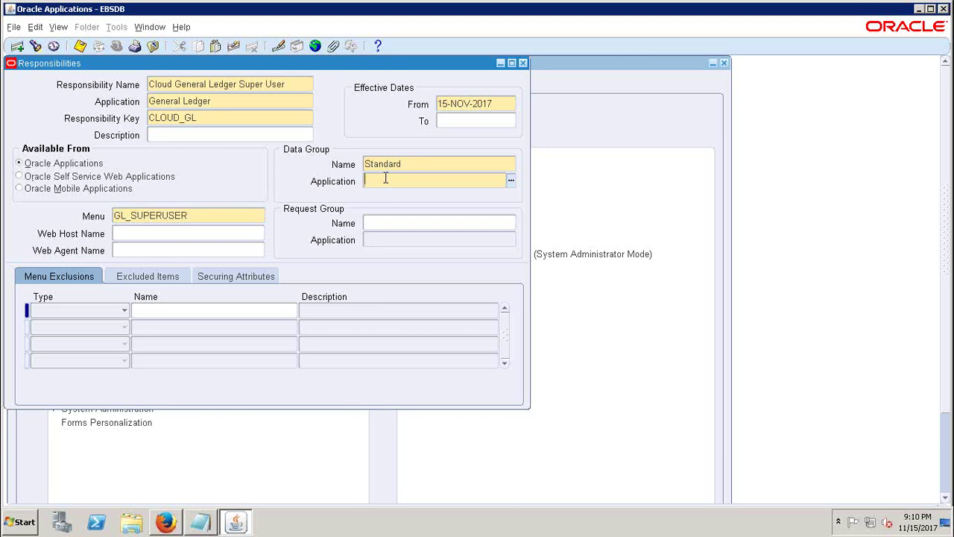
{"action": "type", "text": "General L"}
{"action": "key", "text": "Tab"}
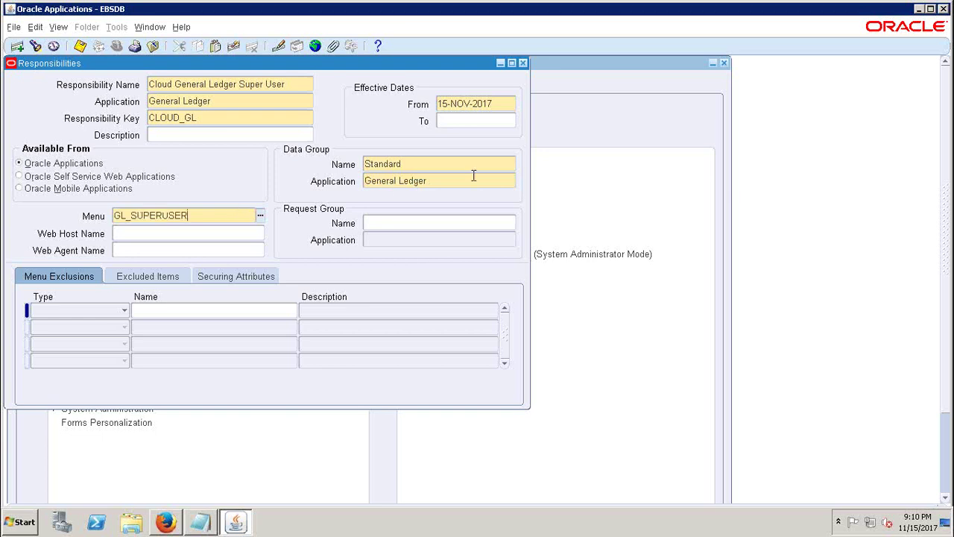
{"action": "left_click", "coordinate": [458, 179]}
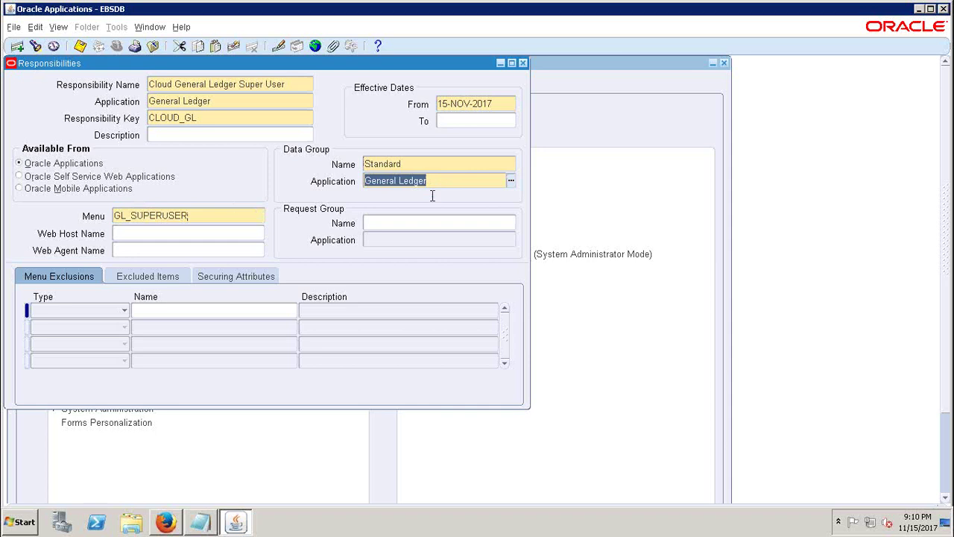
{"action": "left_click", "coordinate": [399, 227]}
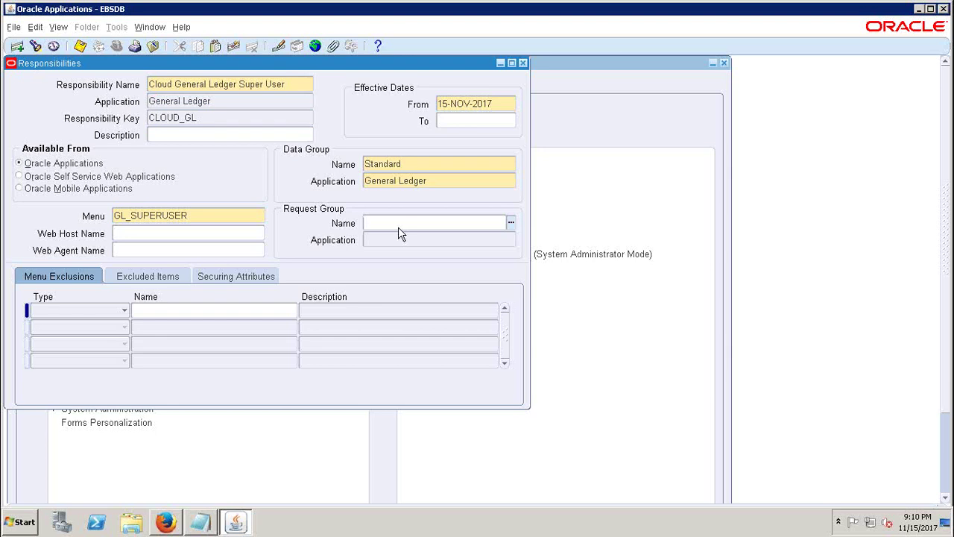
- Set the request group to GL Concurrent Program Group for General Ledger
{"action": "type", "text": "GL Con"}
{"action": "key", "text": "Tab"}
{"action": "key", "text": "Return"}
{"action": "left_click", "coordinate": [501, 225]}
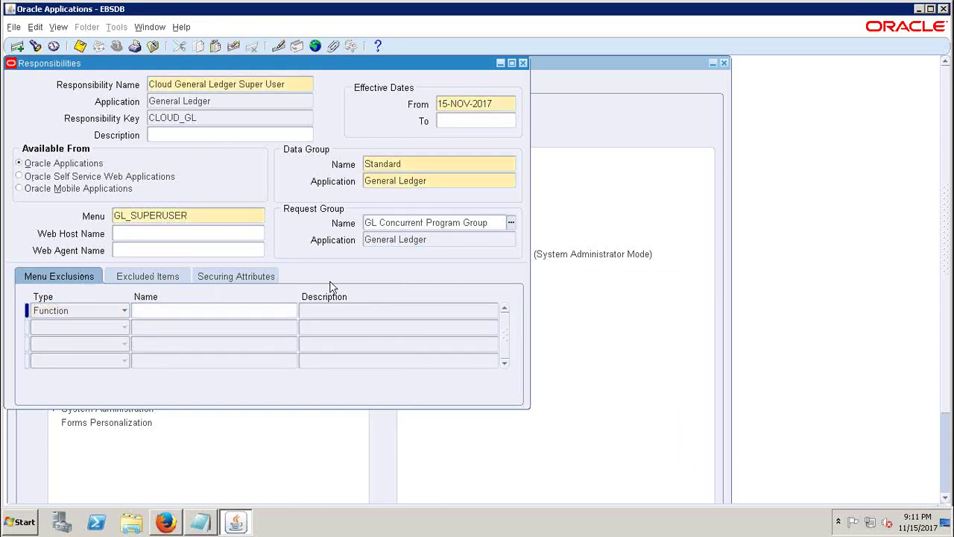
{"action": "left_click", "coordinate": [433, 238]}
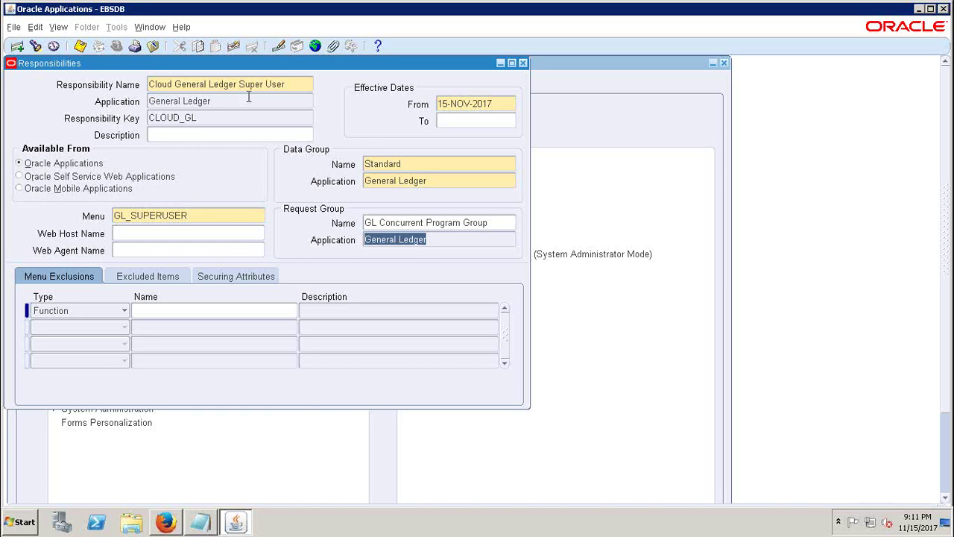
{"action": "left_click", "coordinate": [224, 85]}
{"action": "double_click", "coordinate": [224, 85]}
{"action": "mouse_move", "coordinate": [758, 5]}
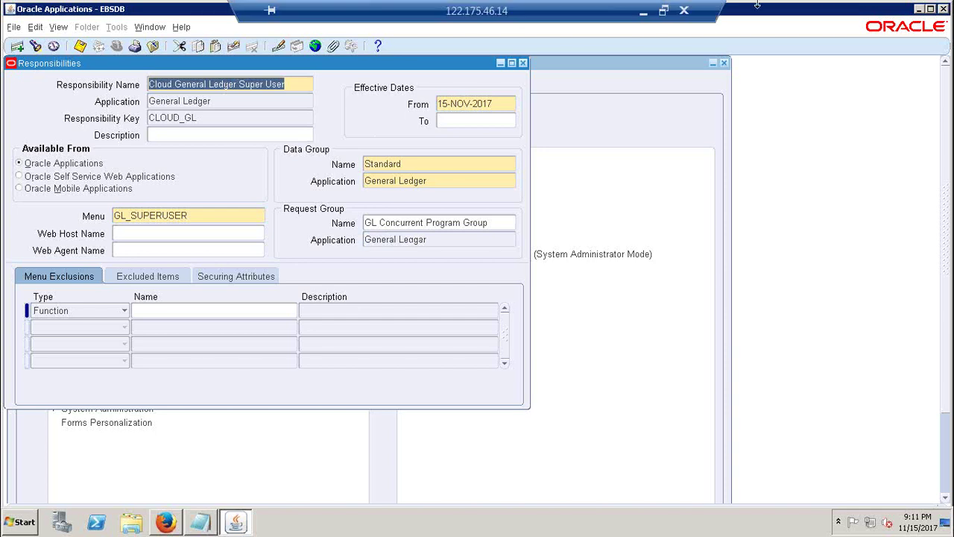
{"action": "left_click", "coordinate": [642, 13]}
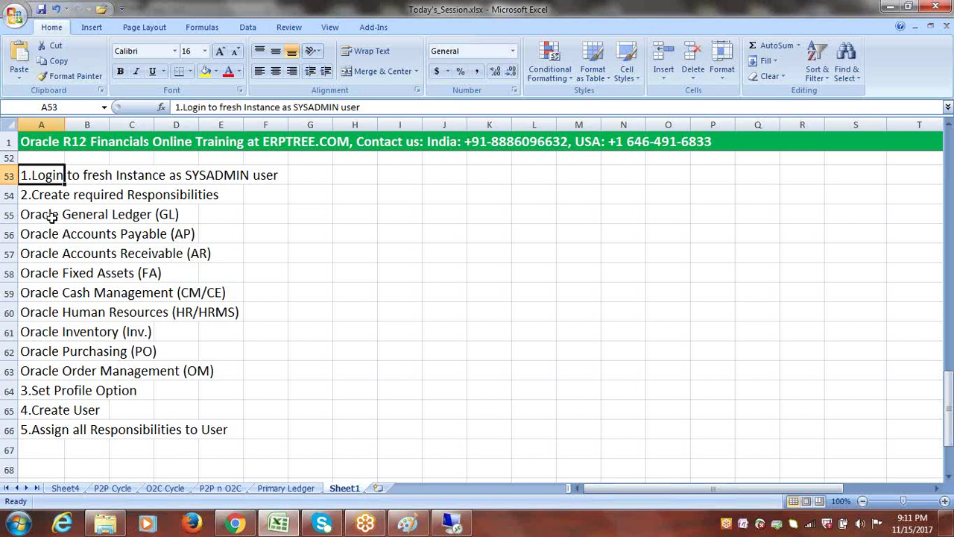
{"action": "left_click_drag", "start_coordinate": [41, 235], "coordinate": [55, 366]}
{"action": "left_click", "coordinate": [355, 351]}
{"action": "left_click", "coordinate": [453, 520]}
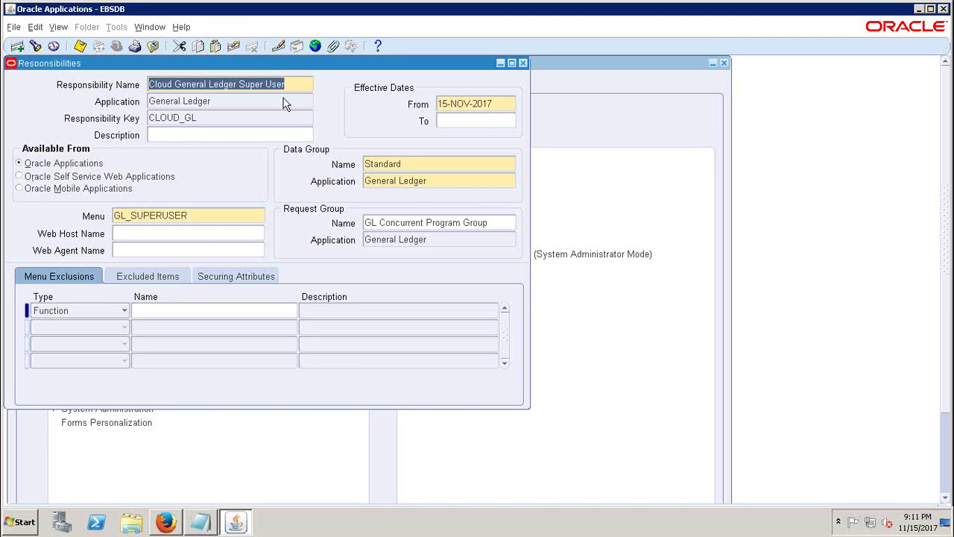
- Create responsibility 'Cloud Accounts Payable Super User' for Payables with key CLOUD_AP
{"action": "left_click", "coordinate": [18, 47]}
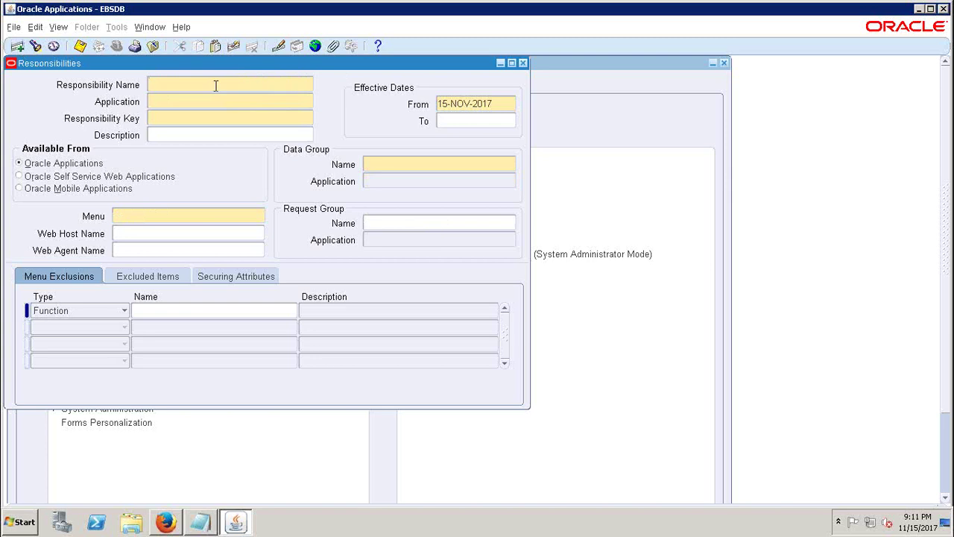
{"action": "type", "text": "Cloud Accounts Payable "}
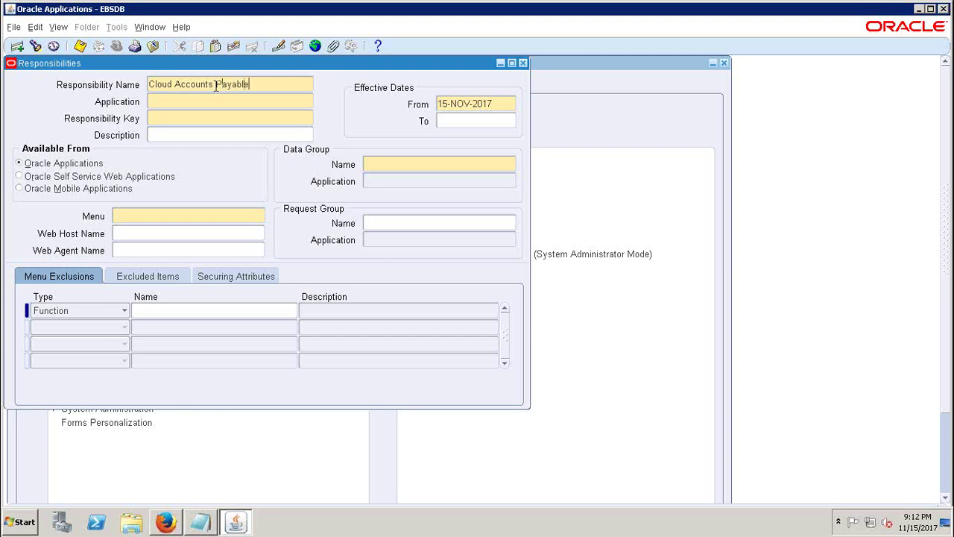
{"action": "type", "text": "Super Use"}
{"action": "type", "text": "r"}
{"action": "type", "text": "paya"}
{"action": "type", "text": "bles"}
{"action": "key", "text": "Tab"}
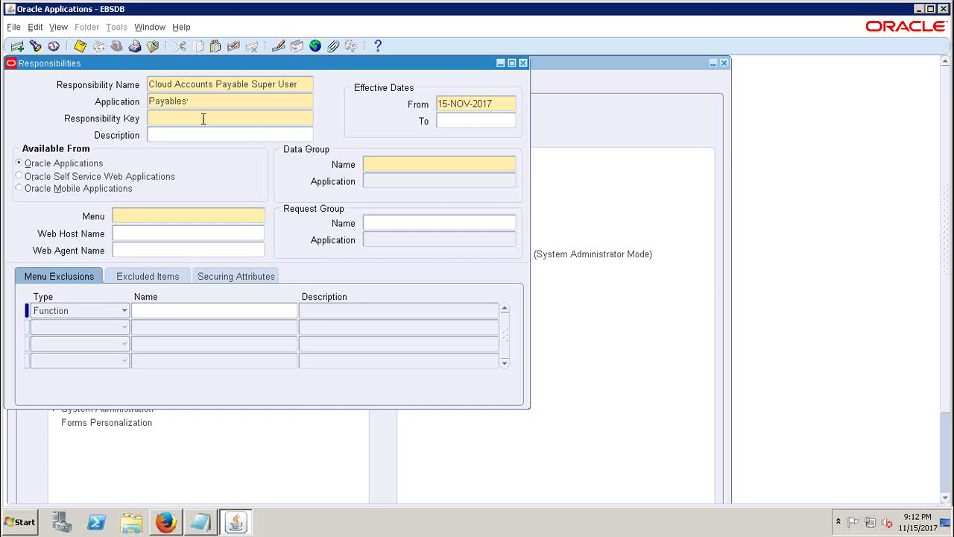
{"action": "type", "text": "CLOUD_AP"}
- Set the data group to Standard / Payables and begin the menu as AP_NAVIGATEGUI
{"action": "left_click", "coordinate": [401, 165]}
{"action": "type", "text": "STANDA"}
{"action": "key", "text": "Tab"}
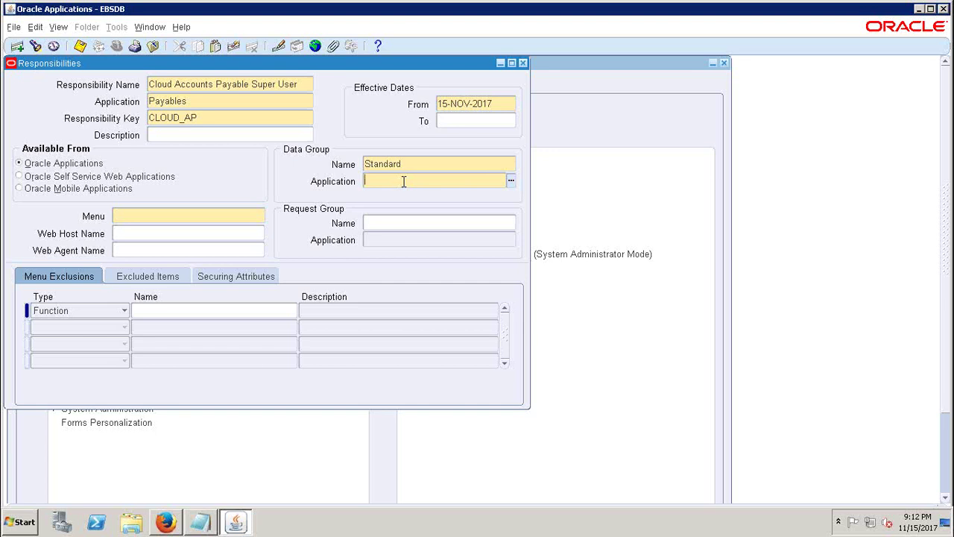
{"action": "type", "text": "PAYABL"}
{"action": "key", "text": "Tab"}
{"action": "type", "text": "AP"}
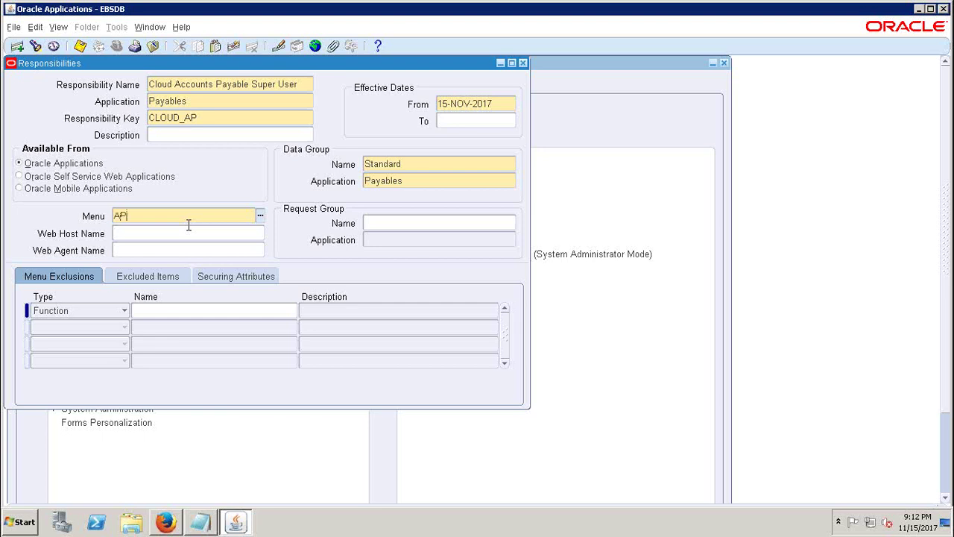
{"action": "type", "text": "_NAVIGATEGUI"}
- Correct the menu to AP_NAVIGATE_GUI12
{"action": "key", "text": "Tab"}
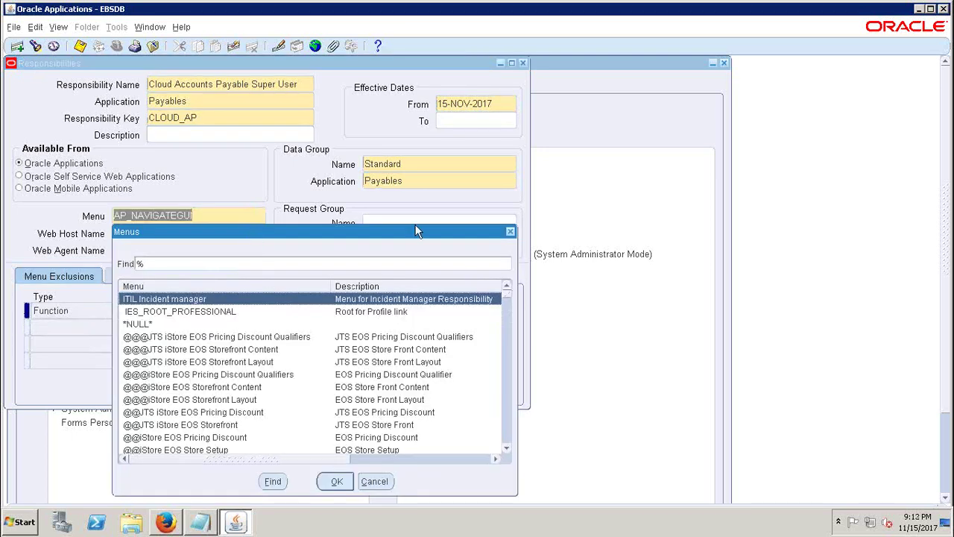
{"action": "left_click", "coordinate": [510, 231]}
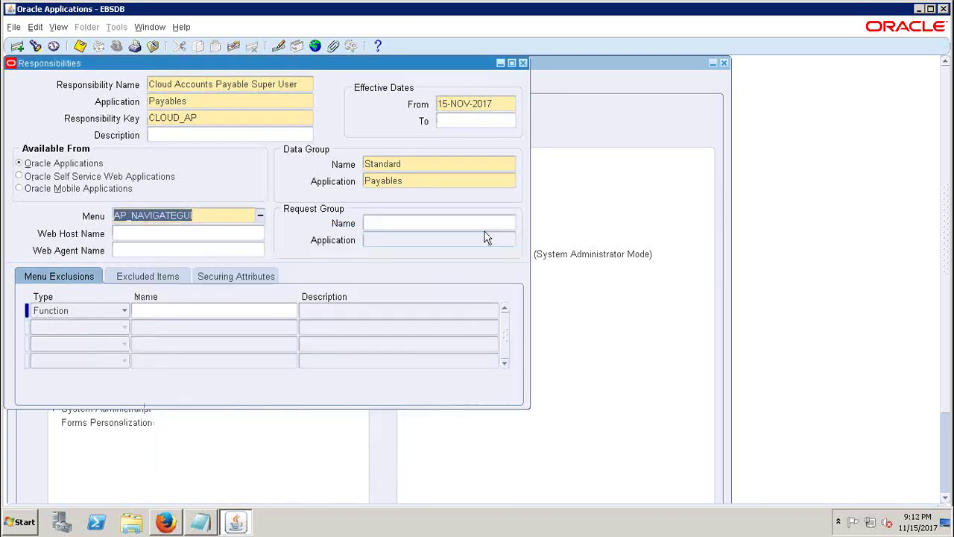
{"action": "left_click", "coordinate": [199, 215]}
{"action": "key", "text": "BackSpace"}
{"action": "key", "text": "BackSpace"}
{"action": "key", "text": "BackSpace"}
{"action": "type", "text": "_"}
{"action": "key", "text": "Tab"}
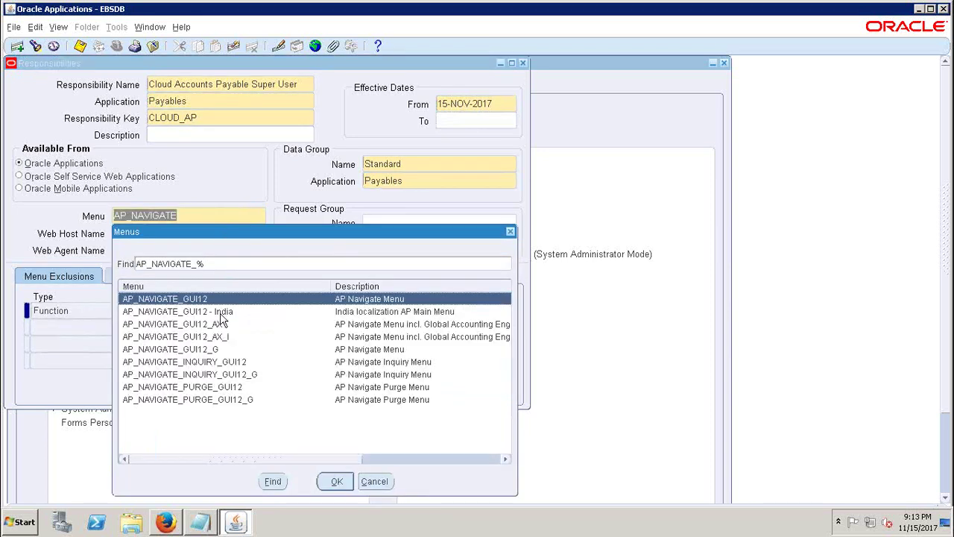
{"action": "double_click", "coordinate": [190, 298]}
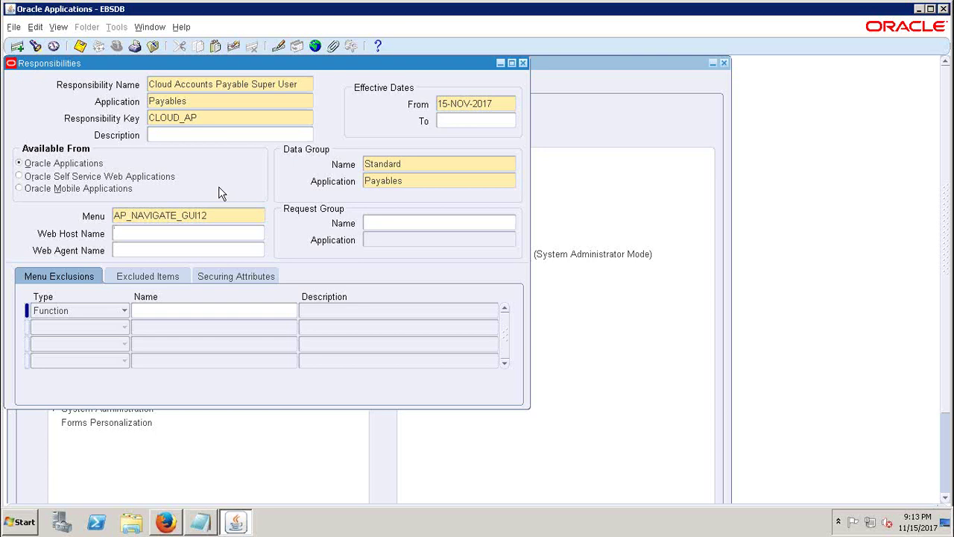
- Choose the All Reports request group for the Payables application
{"action": "left_click", "coordinate": [404, 222]}
{"action": "type", "text": "ALL REPORT"}
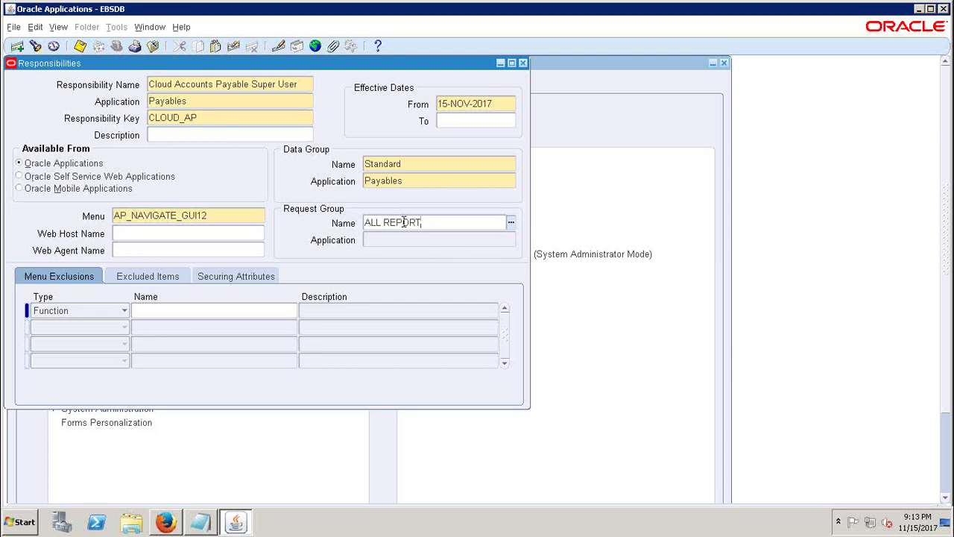
{"action": "key", "text": "Tab"}
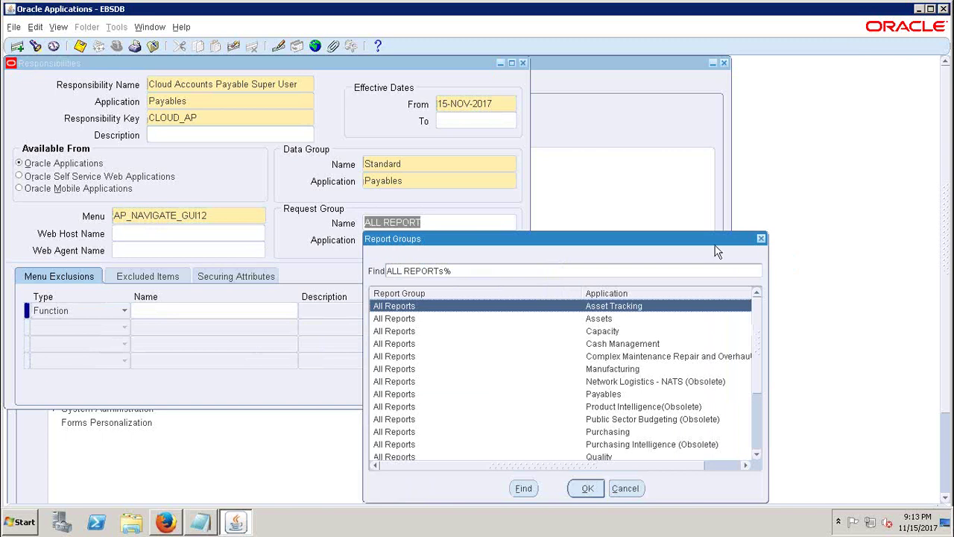
{"action": "left_click_drag", "start_coordinate": [709, 240], "coordinate": [805, 143]}
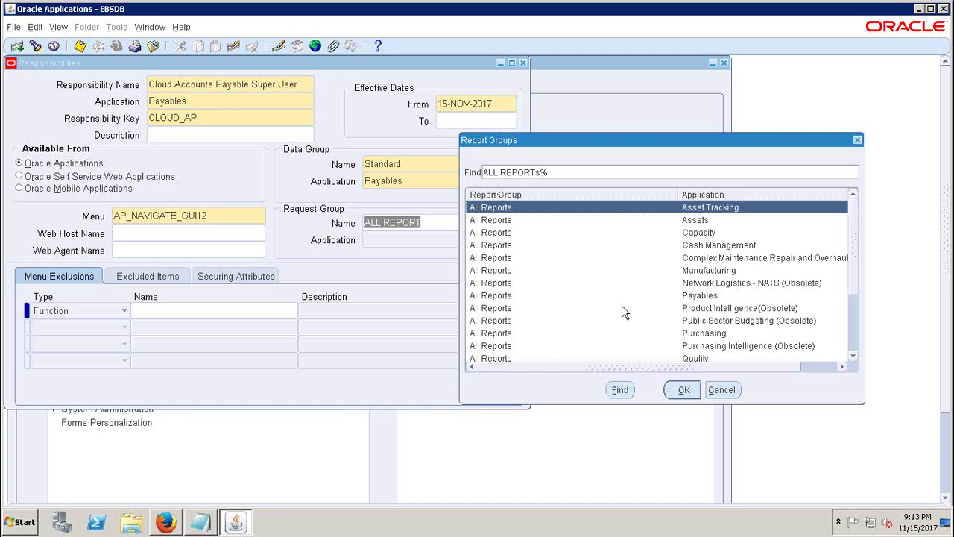
{"action": "left_click", "coordinate": [712, 299]}
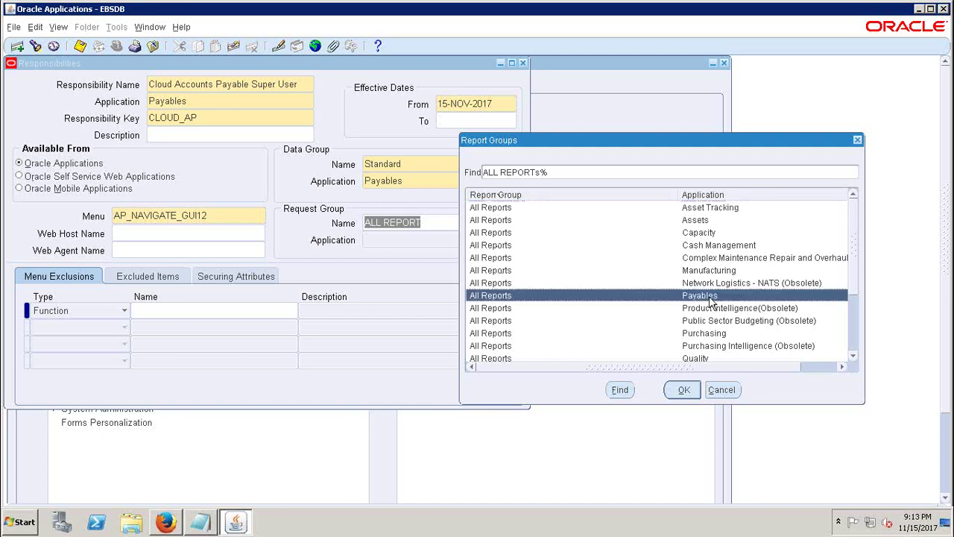
{"action": "left_click", "coordinate": [685, 391]}
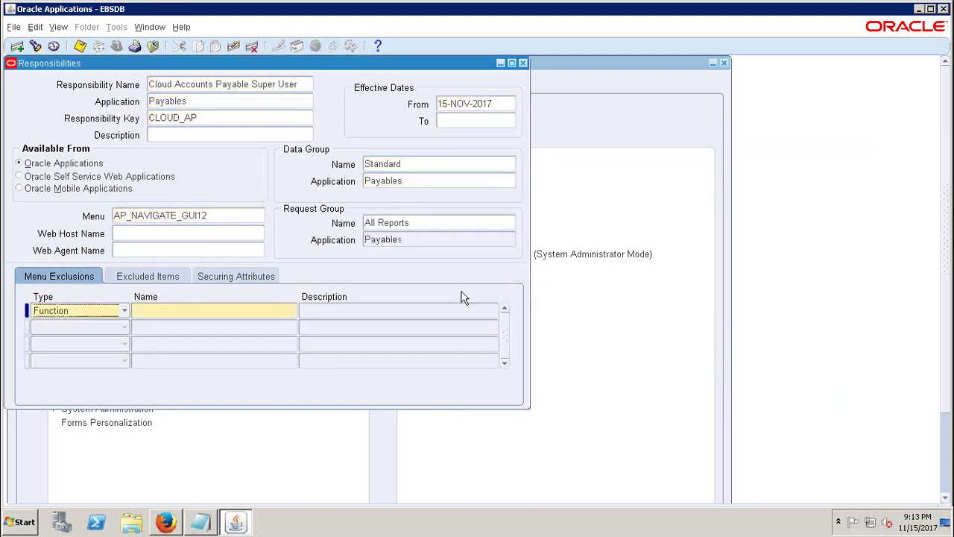
- Save the Cloud Accounts Payable Super User responsibility with Ctrl+S
{"action": "left_click", "coordinate": [420, 223]}
{"action": "left_click", "coordinate": [420, 223]}
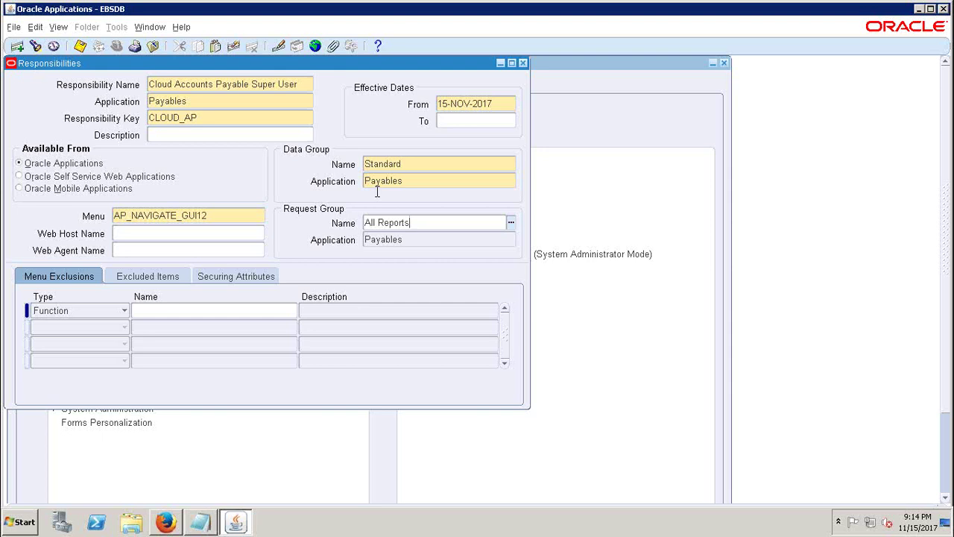
{"action": "key", "text": "ctrl+s"}
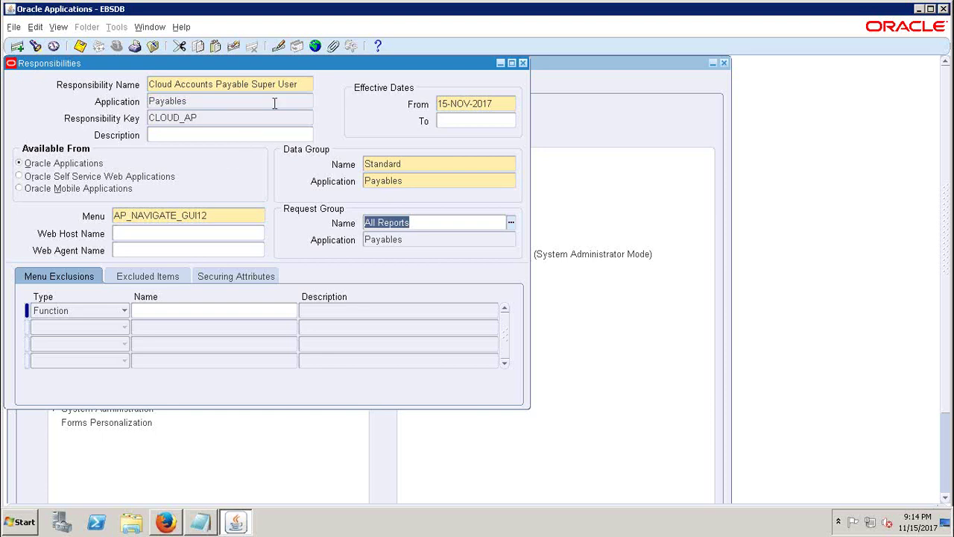
{"action": "left_click", "coordinate": [221, 84]}
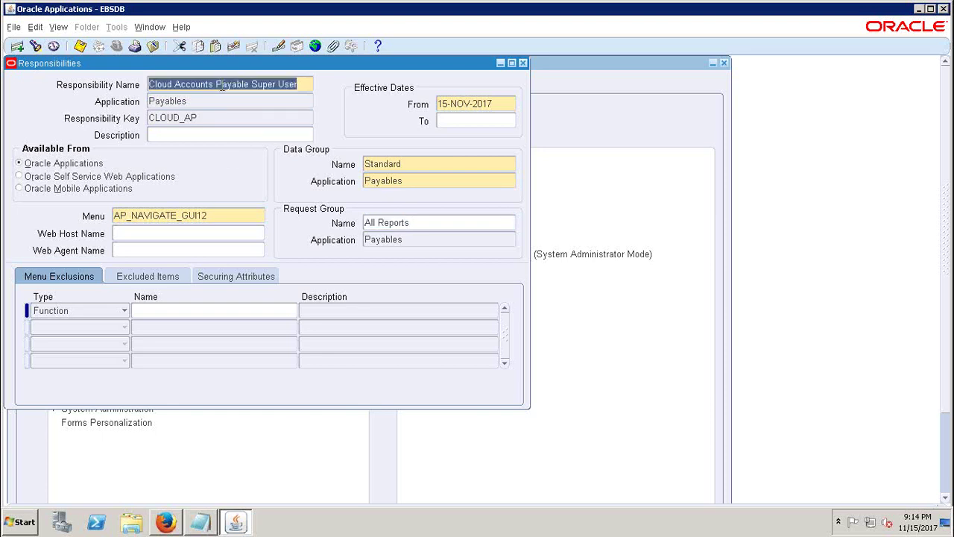
- Create responsibility 'Cloud Accounts Receivable Super User' for Receivables with key CLOUD_AR
{"action": "left_click", "coordinate": [17, 46]}
{"action": "type", "text": "c"}
{"action": "key", "text": "BackSpace"}
{"action": "type", "text": "Clo"}
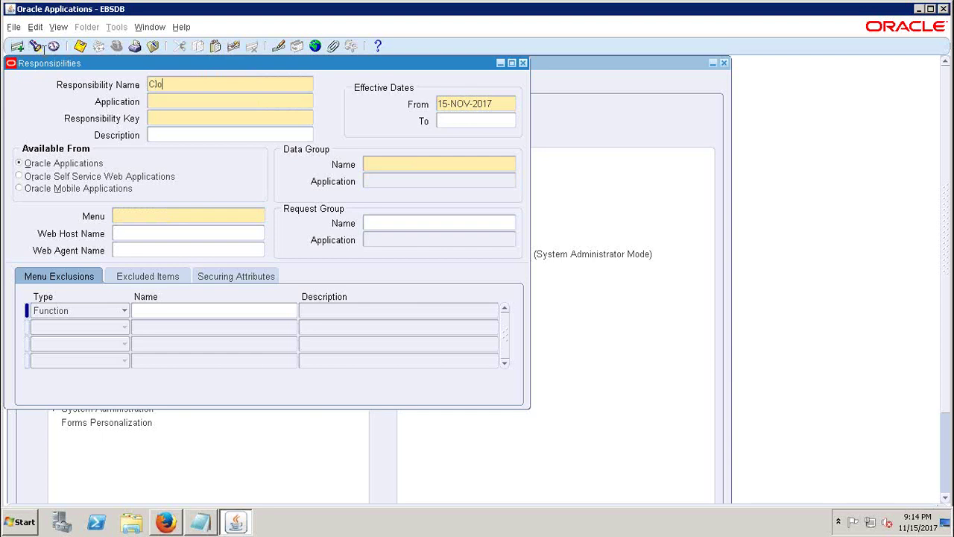
{"action": "type", "text": "ud Accounts Receivable Sup"}
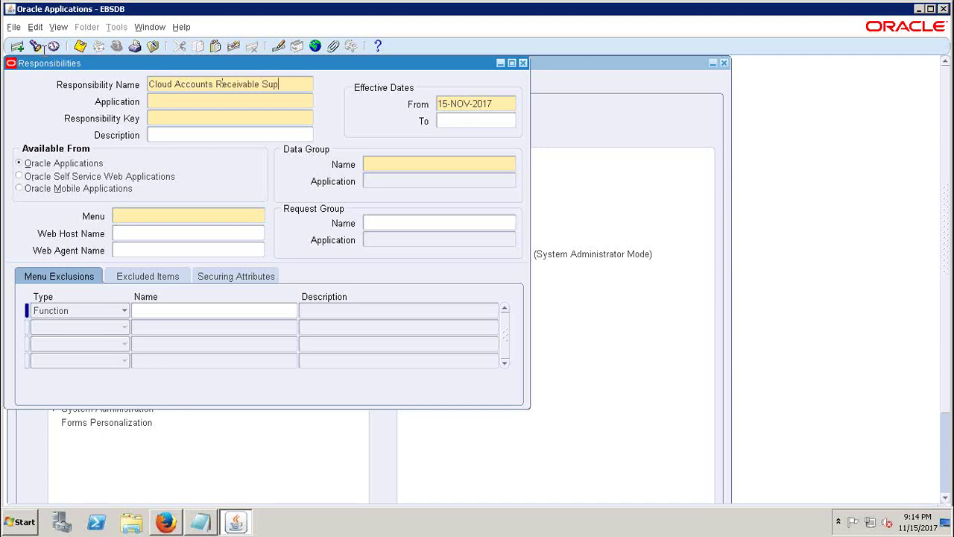
{"action": "type", "text": "er User"}
{"action": "key", "text": "Tab"}
{"action": "type", "text": "rece"}
{"action": "key", "text": "Tab"}
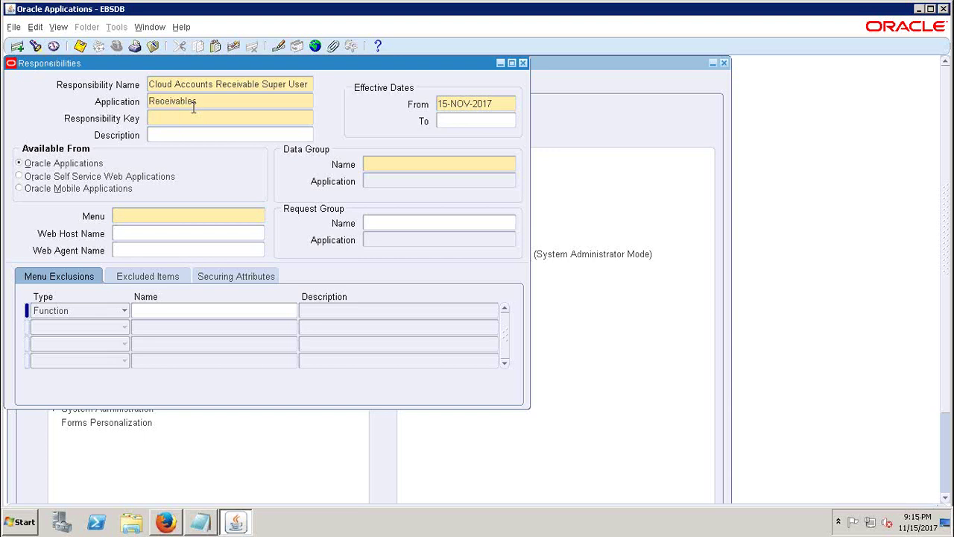
{"action": "type", "text": "CLOUD_AR"}
- Set the data group to Standard with application Receivables
{"action": "left_click", "coordinate": [406, 164]}
{"action": "type", "text": "Sta"}
{"action": "key", "text": "Tab"}
{"action": "type", "text": "Recei"}
{"action": "key", "text": "Tab"}
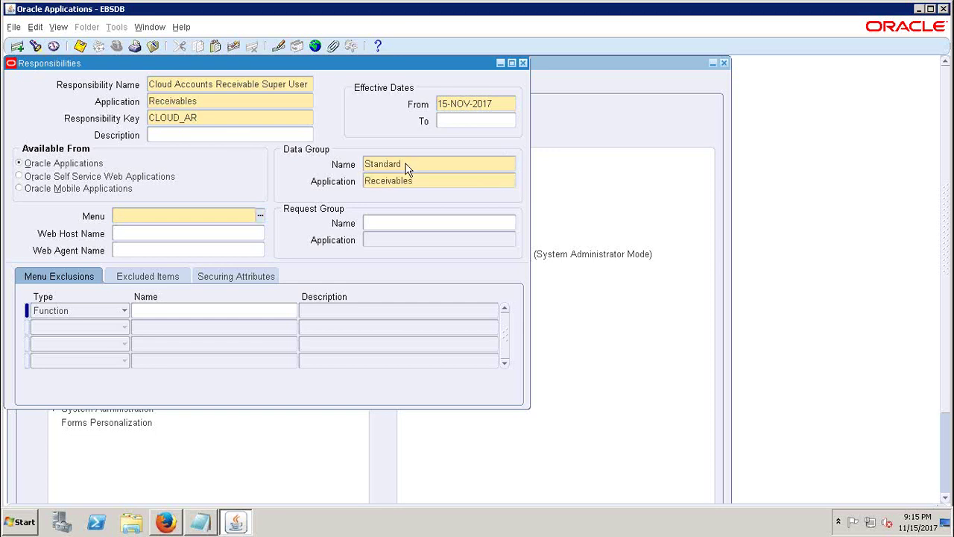
- Set the menu to AR_NAVIGATE_GUI
{"action": "type", "text": "AR_NA"}
{"action": "key", "text": "Tab"}
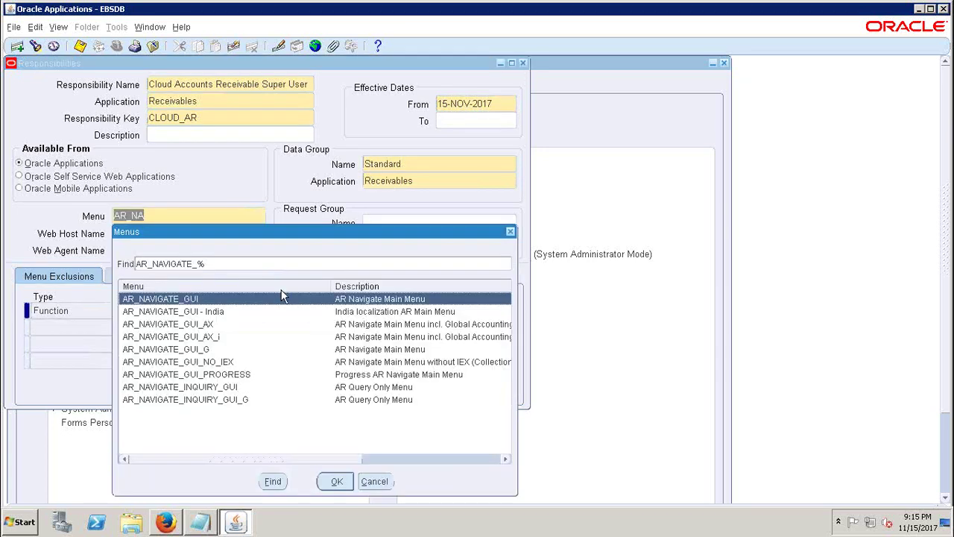
{"action": "key", "text": "Return"}
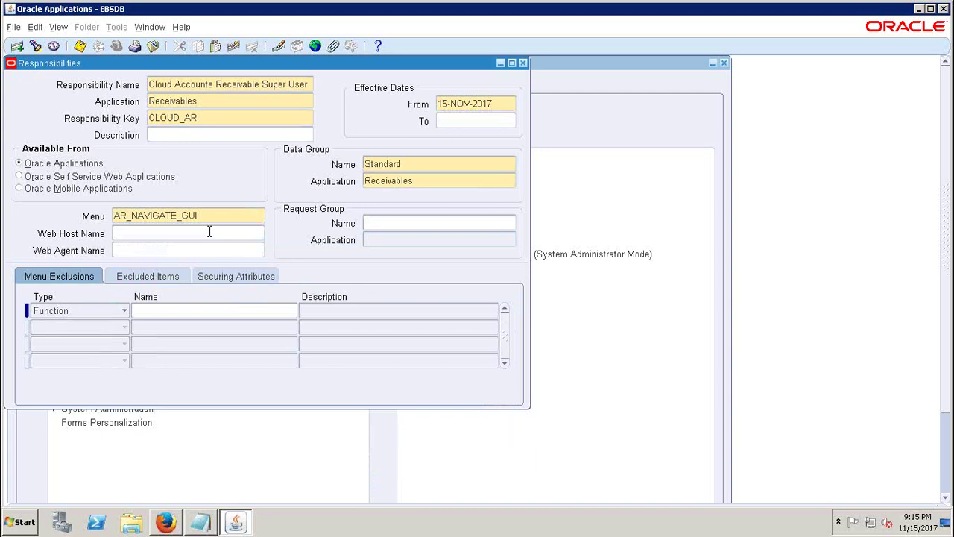
{"action": "double_click", "coordinate": [207, 214]}
{"action": "left_click_drag", "start_coordinate": [182, 215], "coordinate": [200, 215]}
{"action": "left_click_drag", "start_coordinate": [300, 66], "coordinate": [376, 91]}
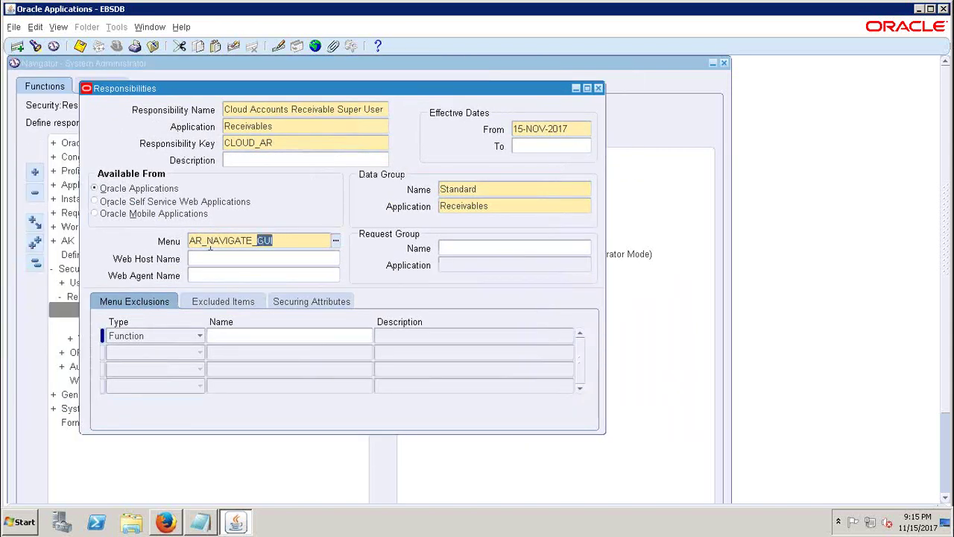
{"action": "mouse_move", "coordinate": [358, 90]}
{"action": "left_mouse_down"}
{"action": "mouse_move", "coordinate": [481, 92]}
{"action": "mouse_move", "coordinate": [352, 79]}
{"action": "left_mouse_up"}
- Set the request group to Receivables All
{"action": "left_click", "coordinate": [449, 231]}
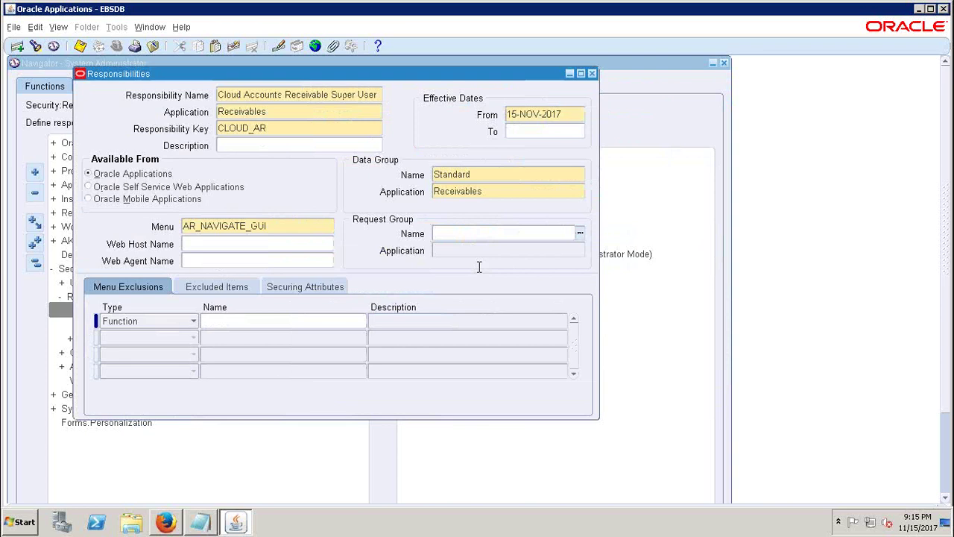
{"action": "type", "text": "Receivales a"}
{"action": "key", "text": "Tab"}
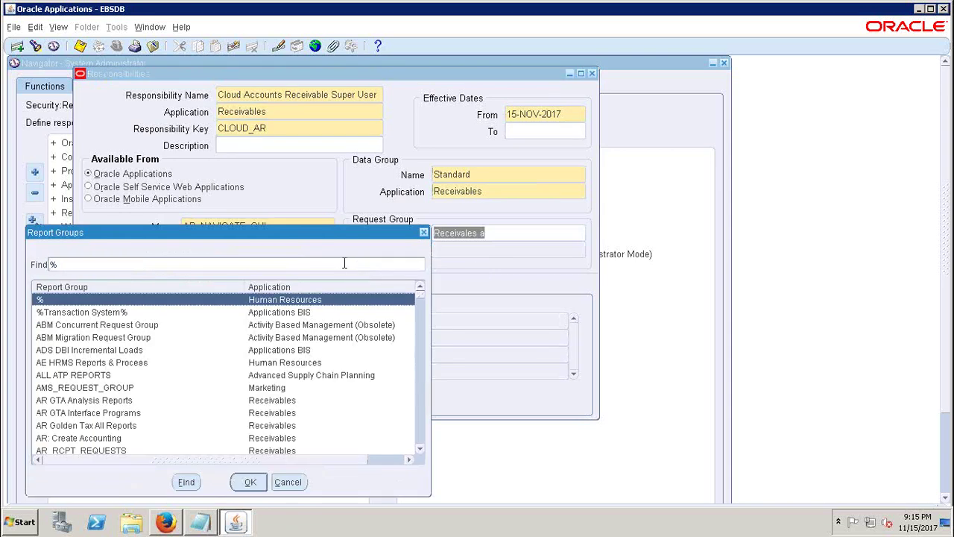
{"action": "left_click", "coordinate": [424, 233]}
{"action": "type", "text": "Rece"}
{"action": "key", "text": "Tab"}
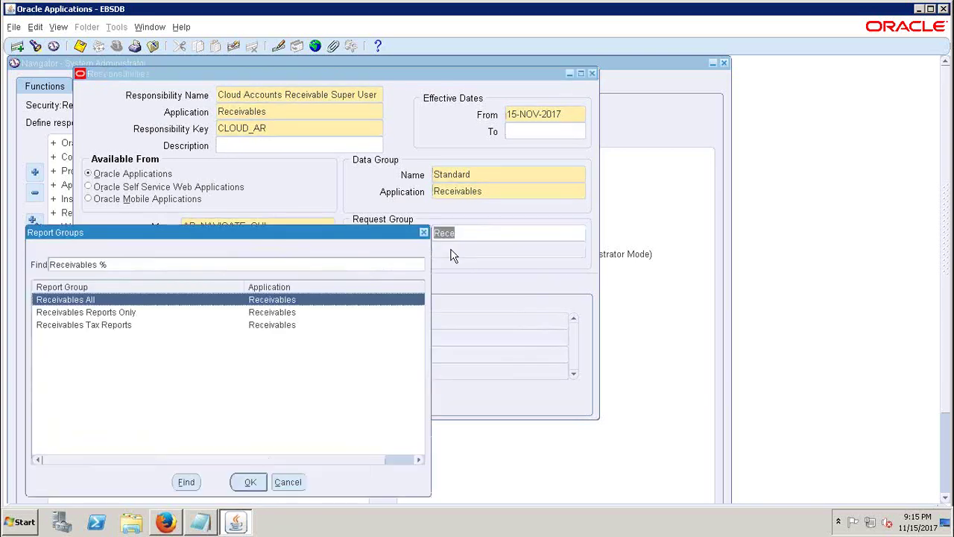
{"action": "left_click", "coordinate": [251, 481]}
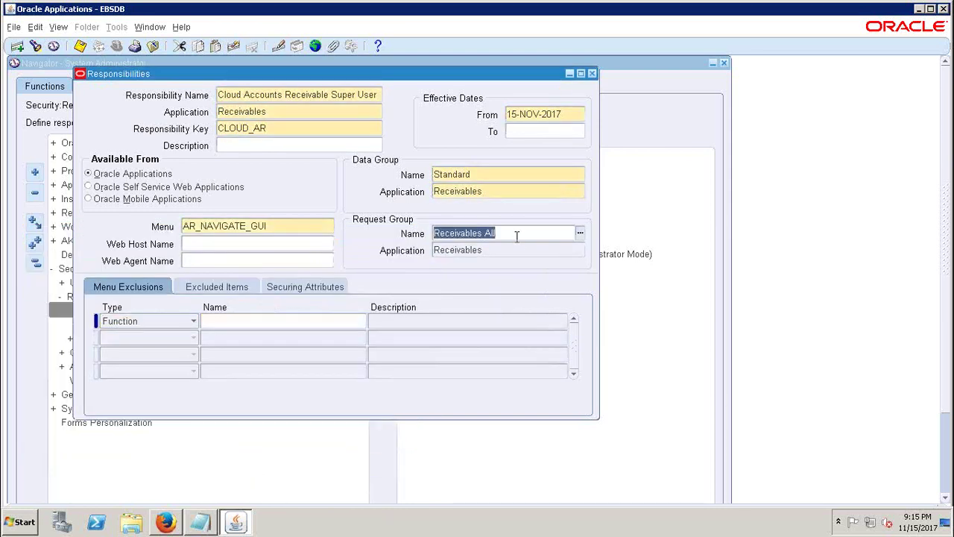
- Review the Receivables responsibility's application, menu and request group, then start a new record
{"action": "left_click", "coordinate": [268, 111]}
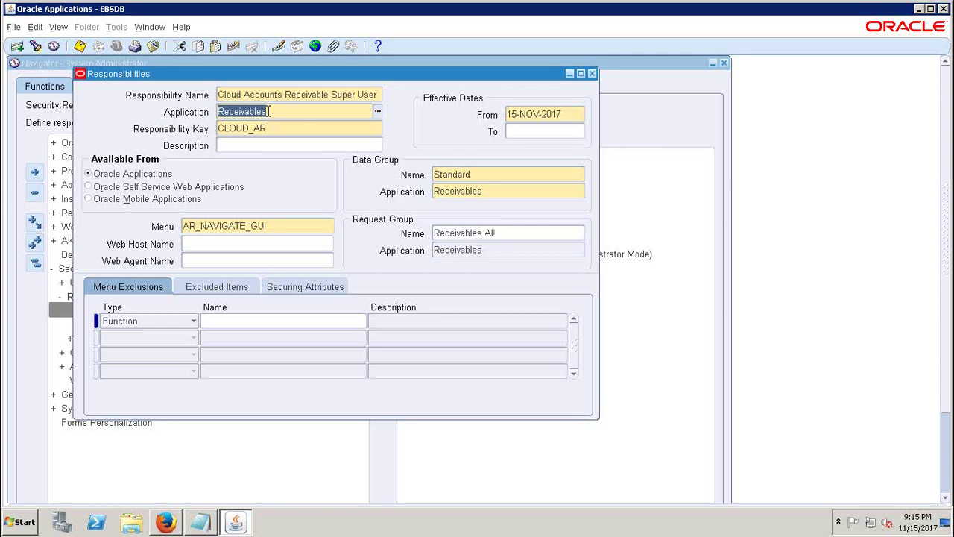
{"action": "left_click", "coordinate": [295, 226]}
{"action": "left_click", "coordinate": [517, 232]}
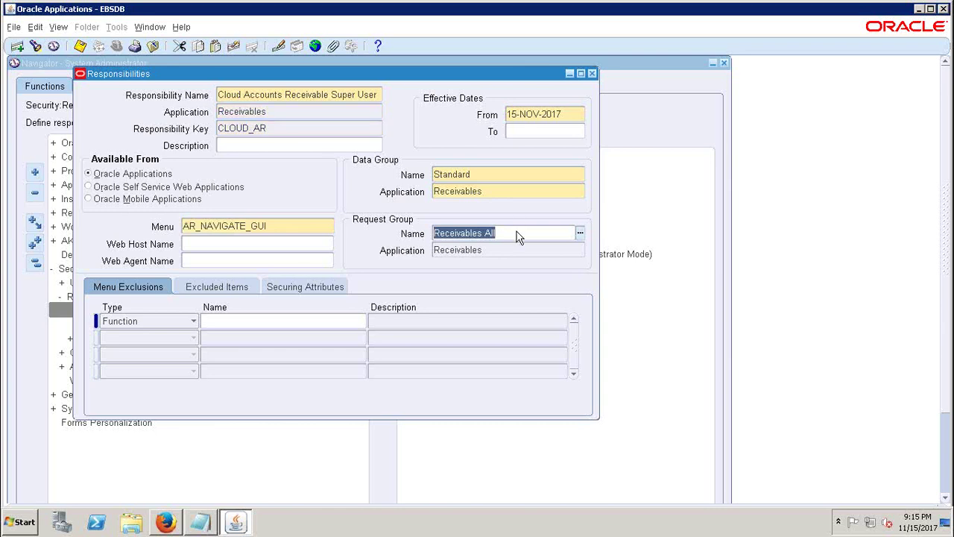
{"action": "left_click", "coordinate": [295, 99]}
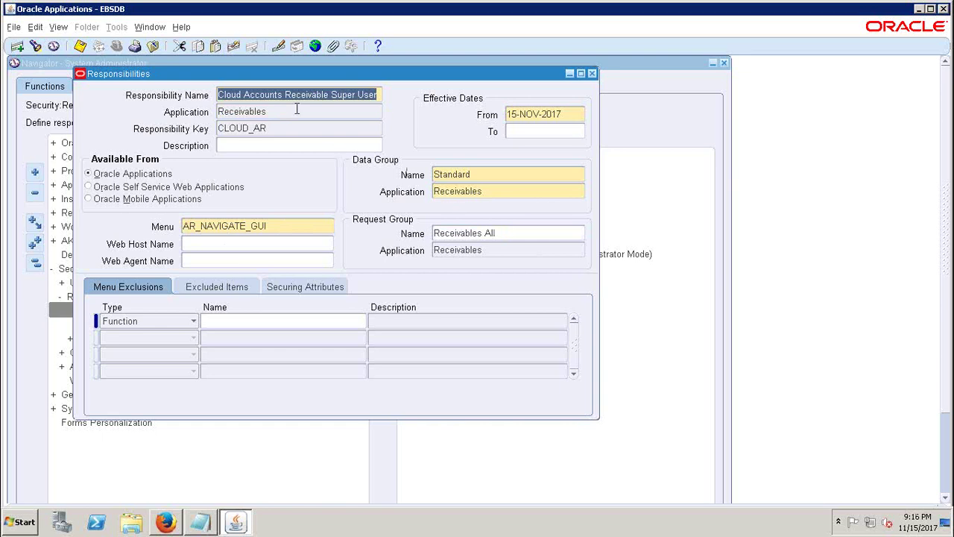
{"action": "left_click", "coordinate": [18, 46]}
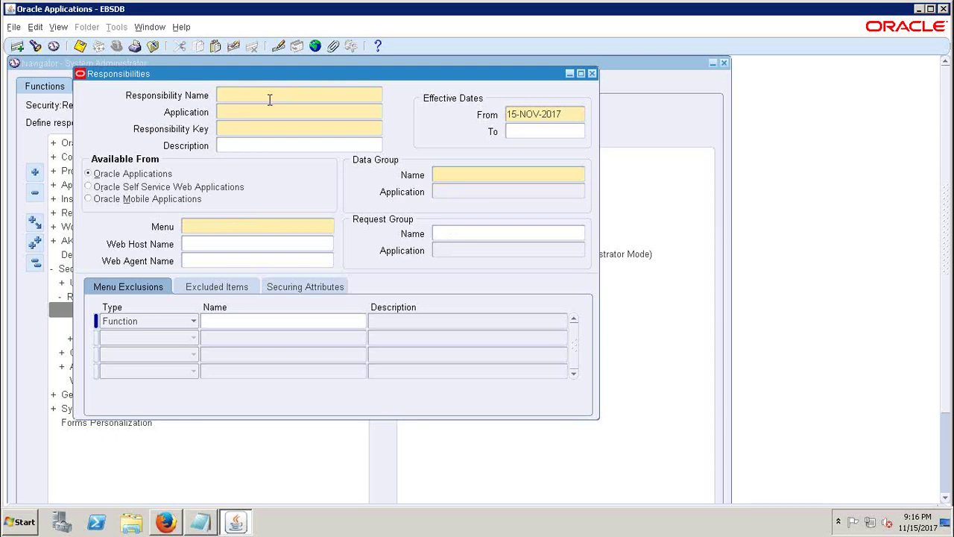
- Enter responsibility 'Cloud Cash Management Super User' for Cash Management with key CLOUD_CM
{"action": "type", "text": "c"}
{"action": "type", "text": "lou"}
{"action": "type", "text": "d Cash"}
{"action": "type", "text": " Manageme"}
{"action": "type", "text": "nt S"}
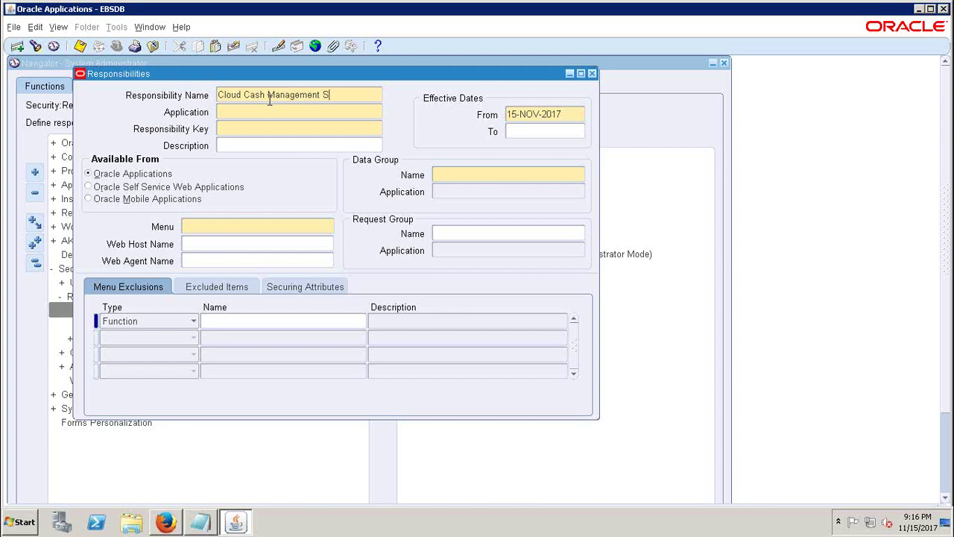
{"action": "type", "text": "uper User"}
{"action": "left_click", "coordinate": [285, 110]}
{"action": "type", "text": "cash ma"}
{"action": "key", "text": "Tab"}
{"action": "type", "text": "CLOUD_CM"}
- Set the data group to Standard with application Cash Management
{"action": "left_click", "coordinate": [459, 175]}
{"action": "type", "text": "stand"}
{"action": "key", "text": "Tab"}
{"action": "type", "text": "CASH M"}
{"action": "key", "text": "Tab"}
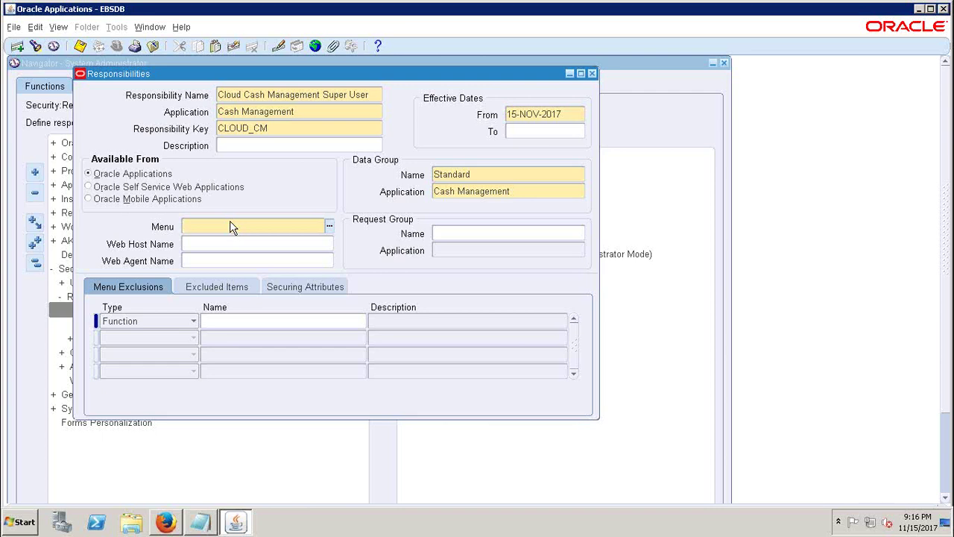
- Set the menu to CE_SUPERUSER
{"action": "left_click", "coordinate": [218, 227]}
{"action": "type", "text": "CE_SU"}
{"action": "key", "text": "Tab"}
{"action": "key", "text": "Return"}
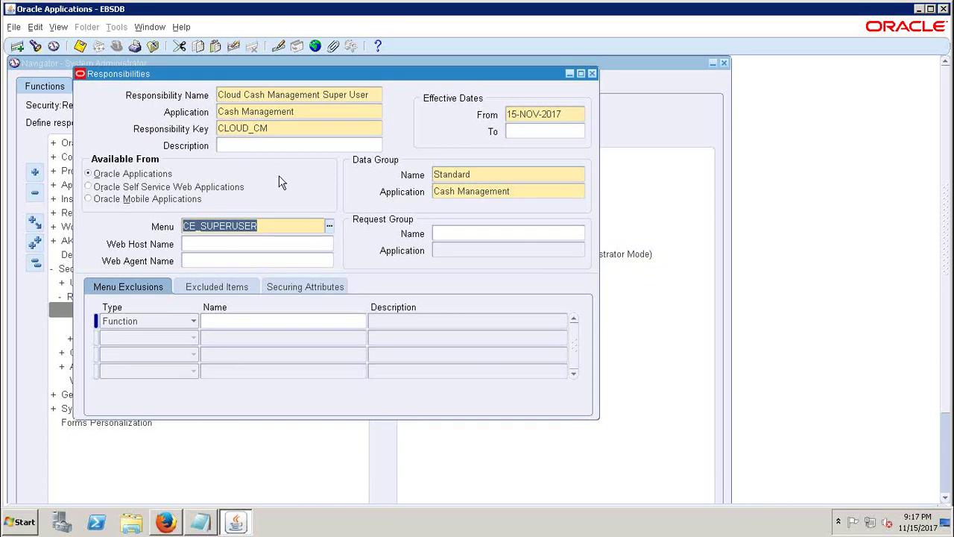
{"action": "left_click", "coordinate": [280, 220]}
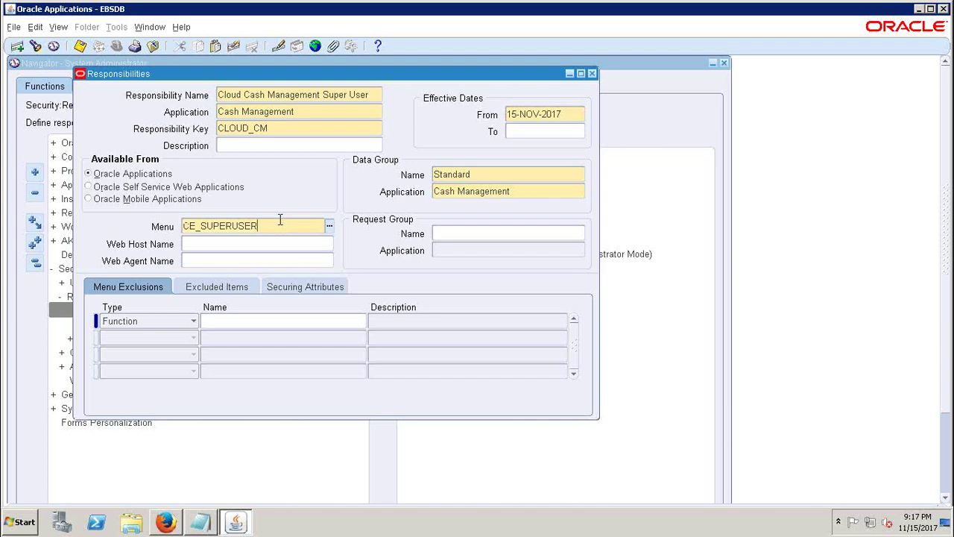
- Choose the All Reports request group for Cash Management
{"action": "left_click", "coordinate": [478, 233]}
{"action": "type", "text": "All Reports"}
{"action": "key", "text": "Tab"}
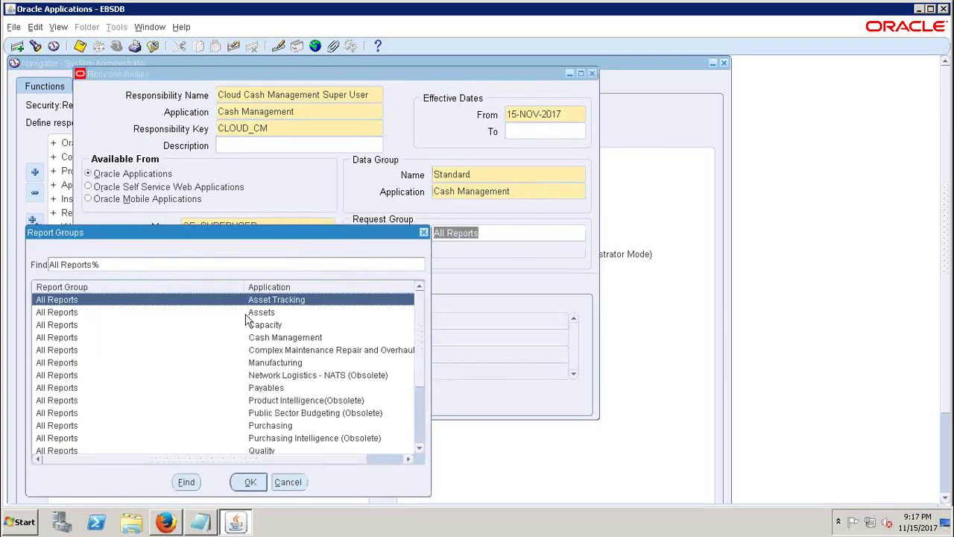
{"action": "left_click", "coordinate": [283, 339]}
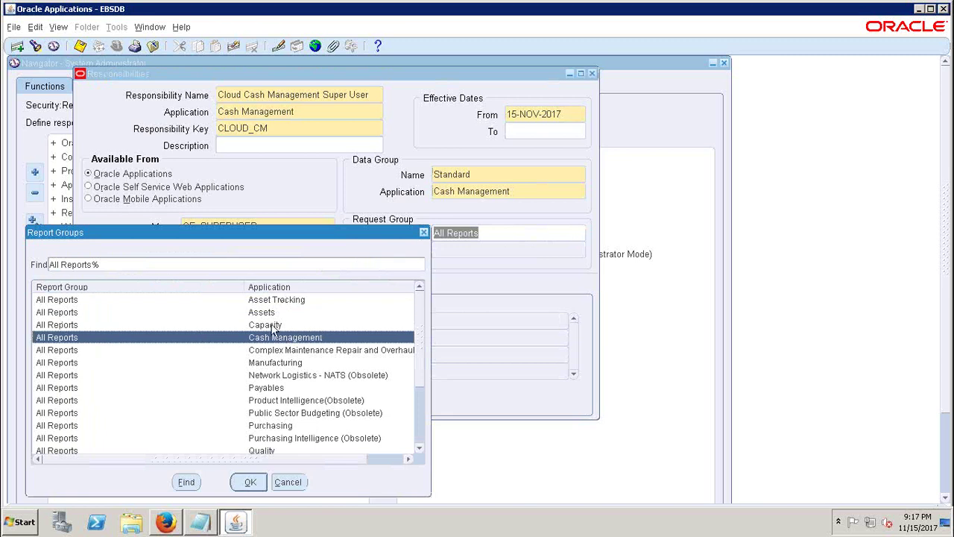
{"action": "left_click", "coordinate": [250, 482]}
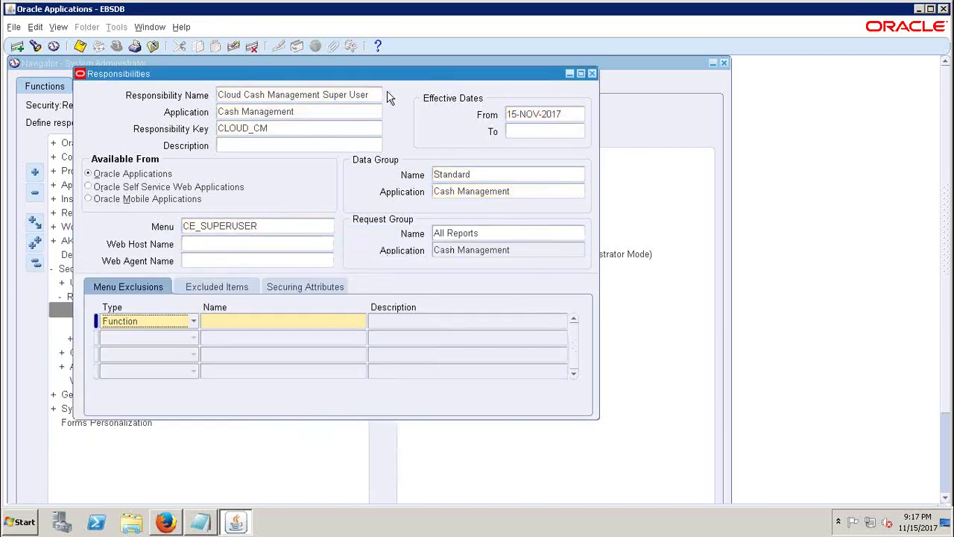
- Review the responsibility name and menu, then start a blank responsibility record
{"action": "left_click", "coordinate": [346, 94]}
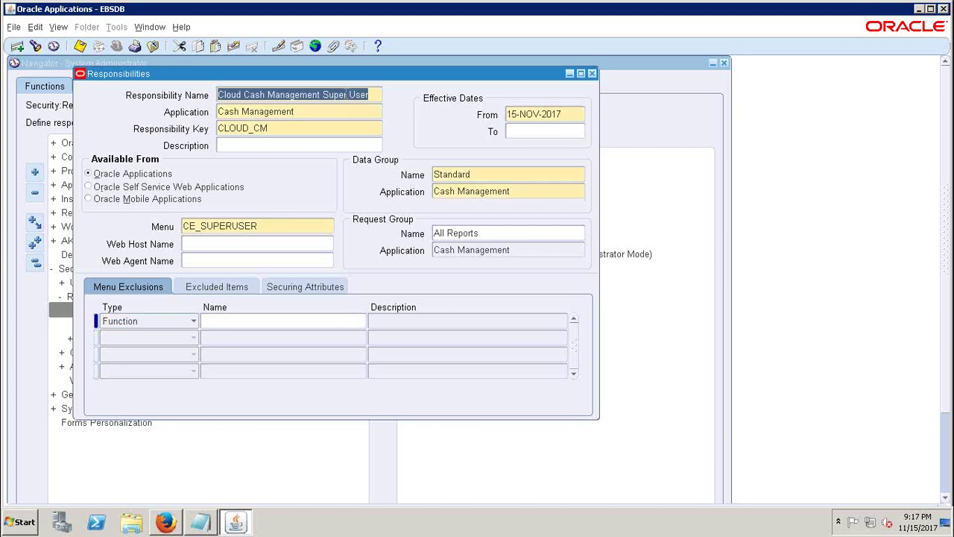
{"action": "left_click", "coordinate": [375, 94]}
{"action": "triple_click", "coordinate": [374, 94]}
{"action": "left_click", "coordinate": [372, 96]}
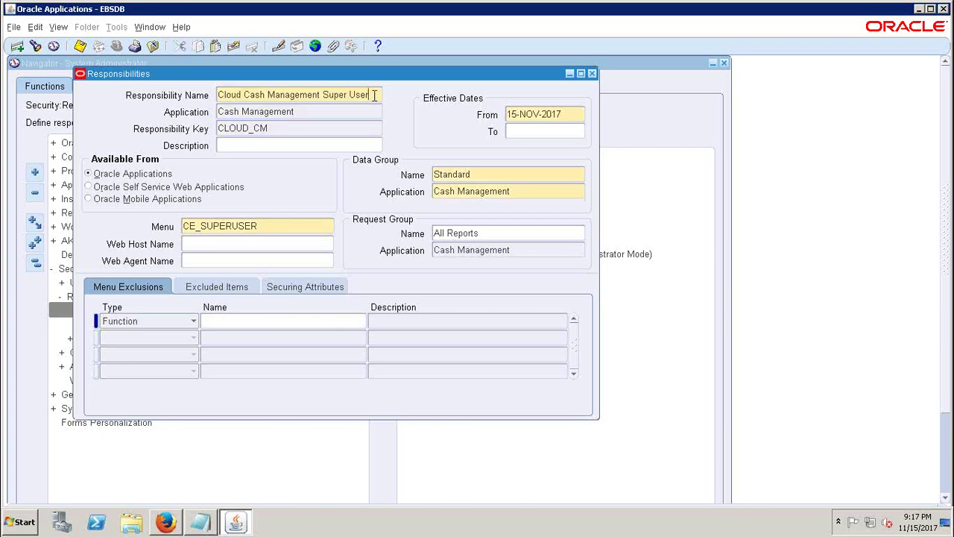
{"action": "left_click", "coordinate": [186, 226]}
{"action": "key", "text": "shift+Home"}
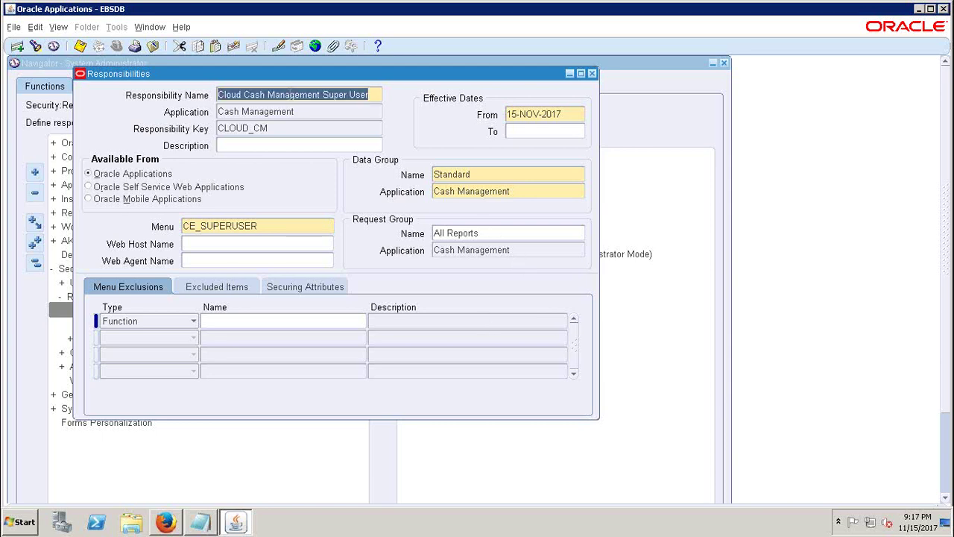
{"action": "left_click", "coordinate": [18, 47]}
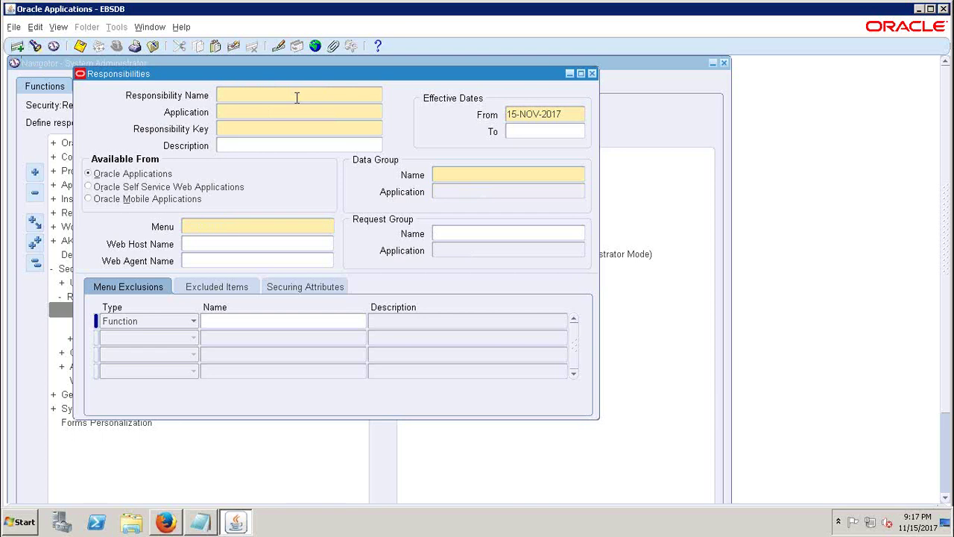
- Enter Cloud Fixed Assets Super User with application Assets and key CLOUD_FA
{"action": "type", "text": "Cloud Fixed Assets Super User"}
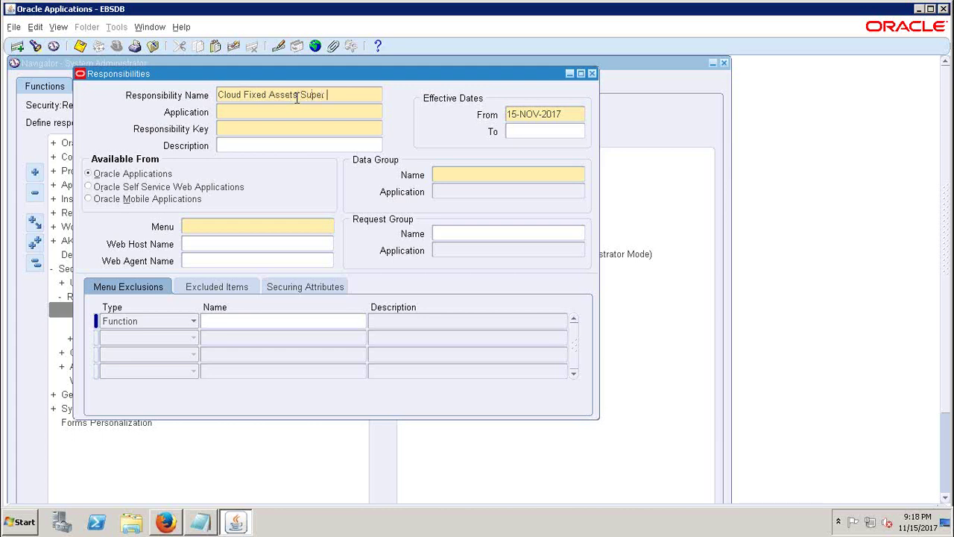
{"action": "left_click", "coordinate": [254, 112]}
{"action": "type", "text": "assets"}
{"action": "key", "text": "Tab"}
{"action": "type", "text": "CLOUD"}
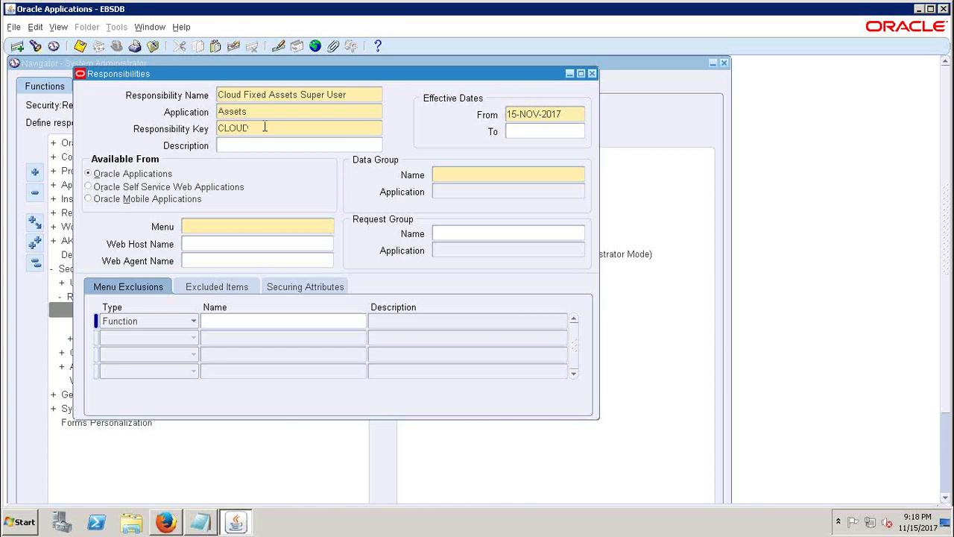
{"action": "type", "text": "_FA"}
- Set the data group to Standard with data group application Assets
{"action": "left_click", "coordinate": [564, 202]}
{"action": "type", "text": "Standard"}
{"action": "key", "text": "Tab"}
{"action": "type", "text": "ASSETS"}
{"action": "key", "text": "Tab"}
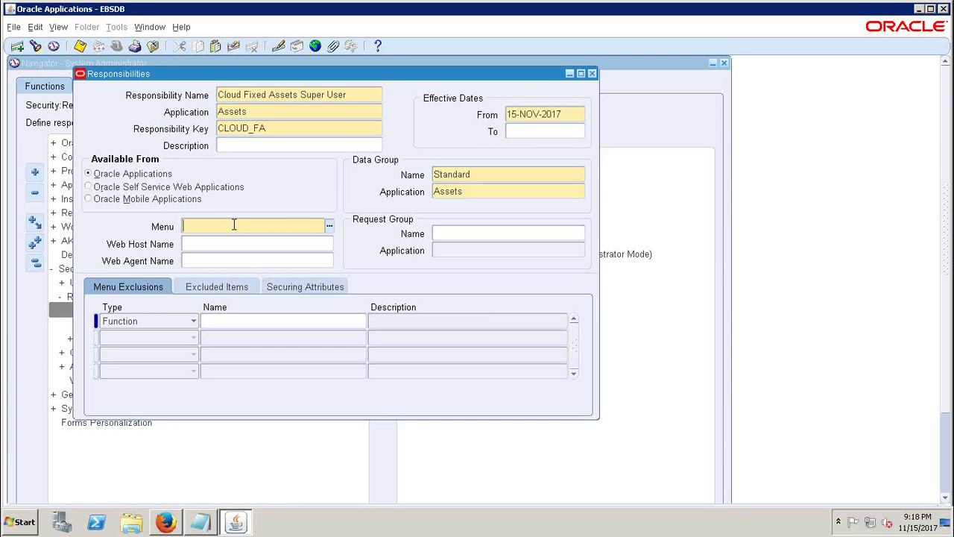
- Fill in menu FA_MAIN and pick the Assets row of the All Reports request group
{"action": "type", "text": "FA_MA"}
{"action": "key", "text": "Return"}
{"action": "left_click", "coordinate": [459, 232]}
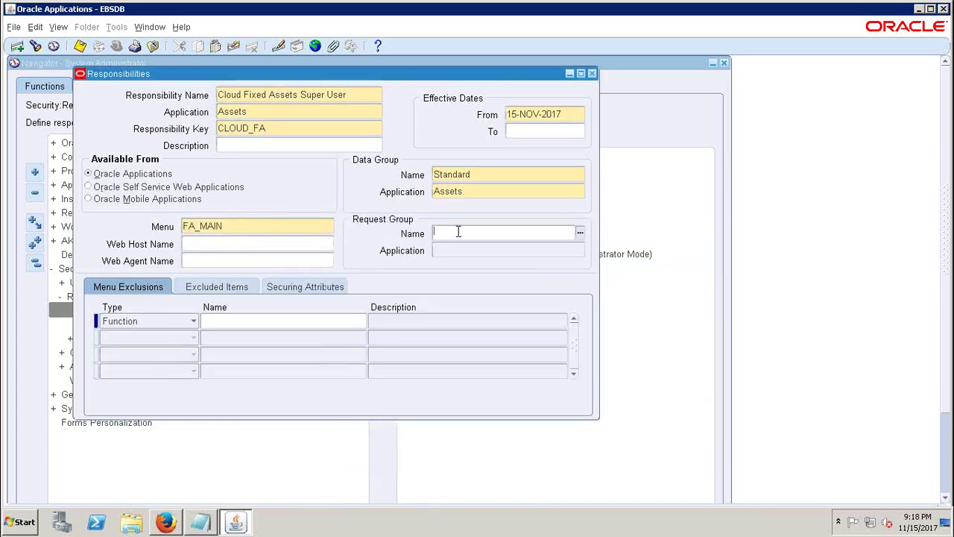
{"action": "type", "text": "All Reports"}
{"action": "key", "text": "Tab"}
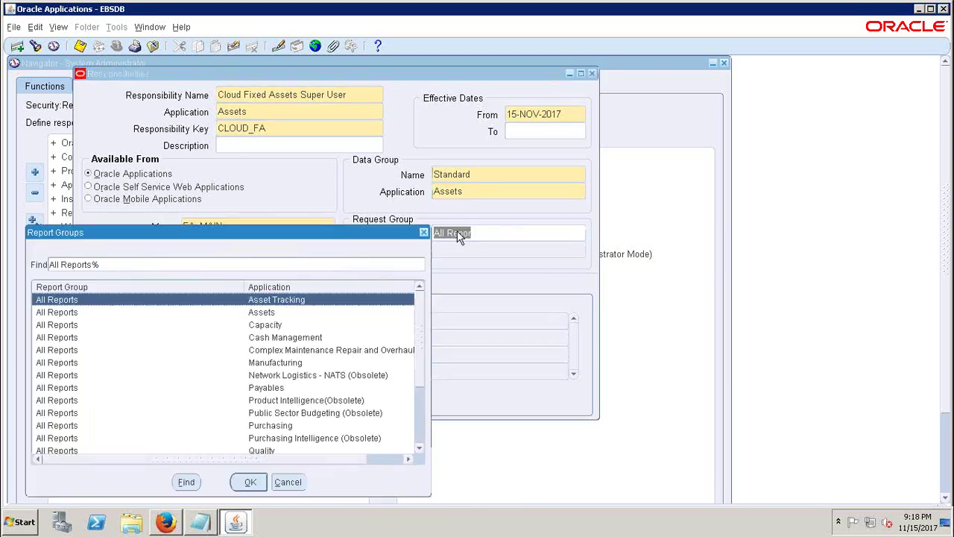
{"action": "left_click", "coordinate": [257, 313]}
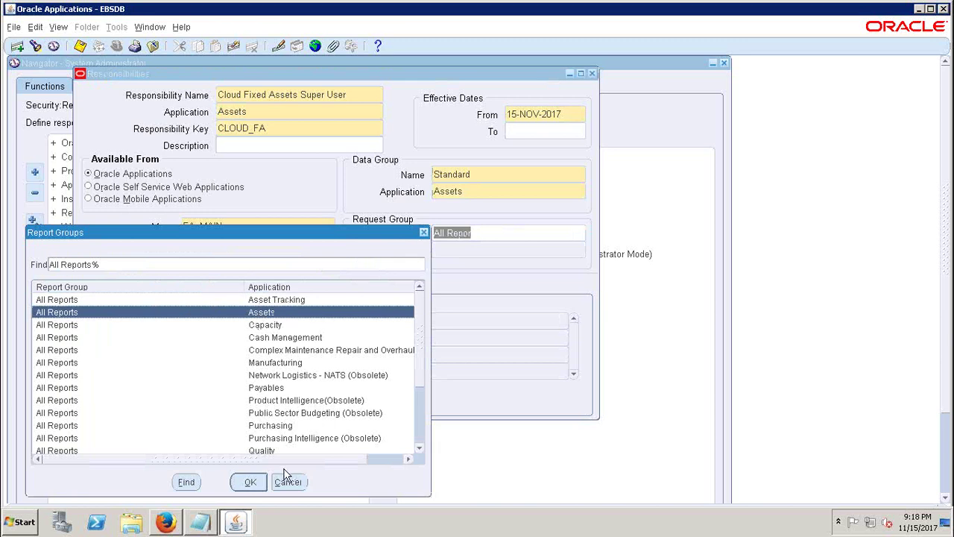
{"action": "left_click", "coordinate": [251, 481]}
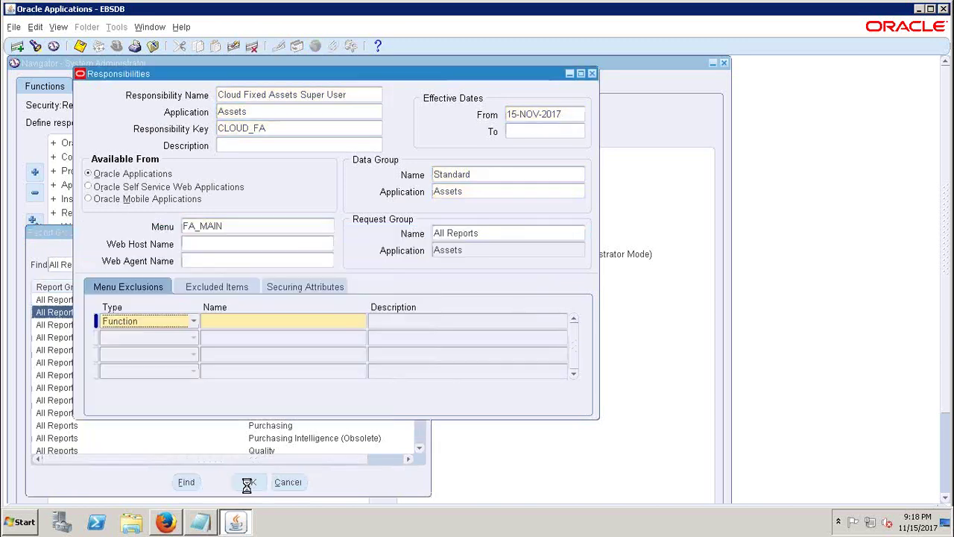
{"action": "left_click", "coordinate": [353, 95]}
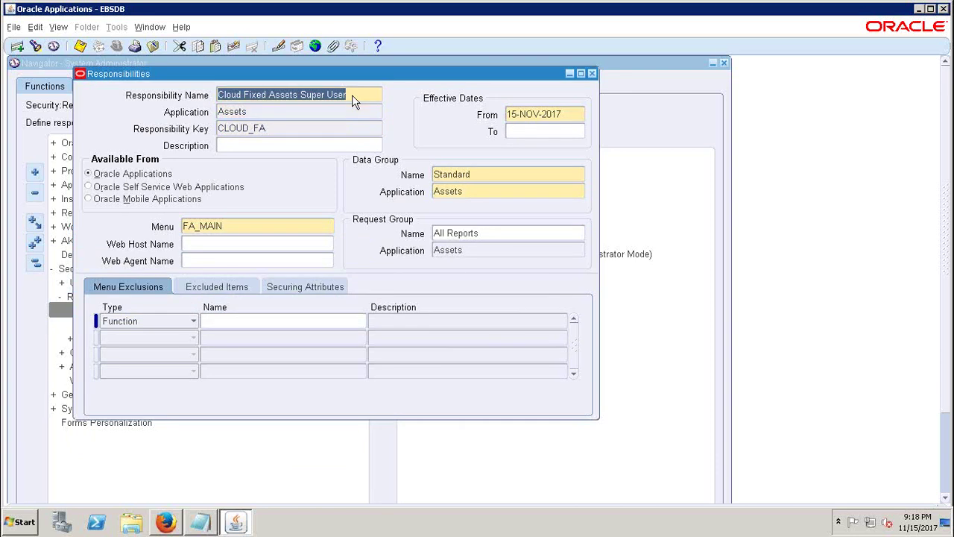
- Create a new responsibility Cloud Human Resources Super User for Human Resources with key CLOUD_HRMS
{"action": "left_click", "coordinate": [17, 47]}
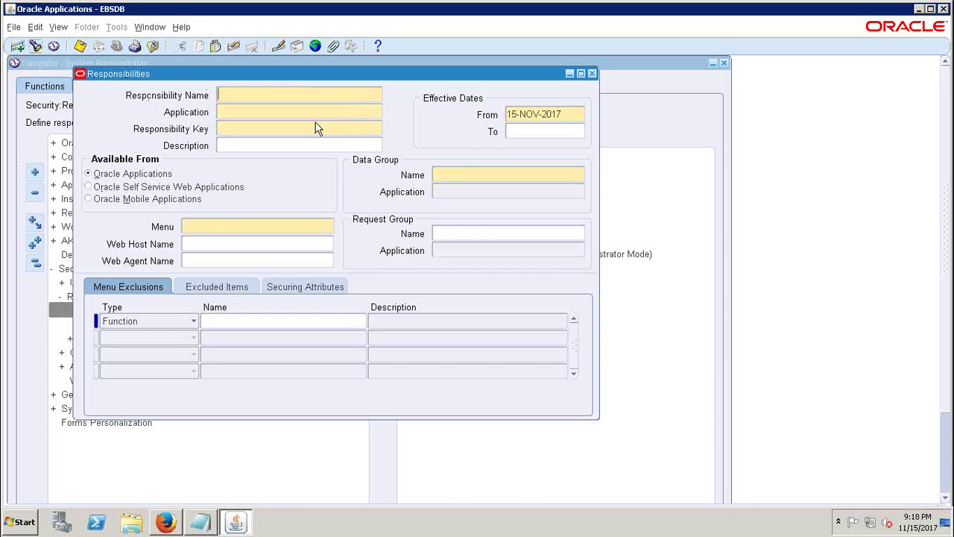
{"action": "type", "text": "Cloud Human Resour"}
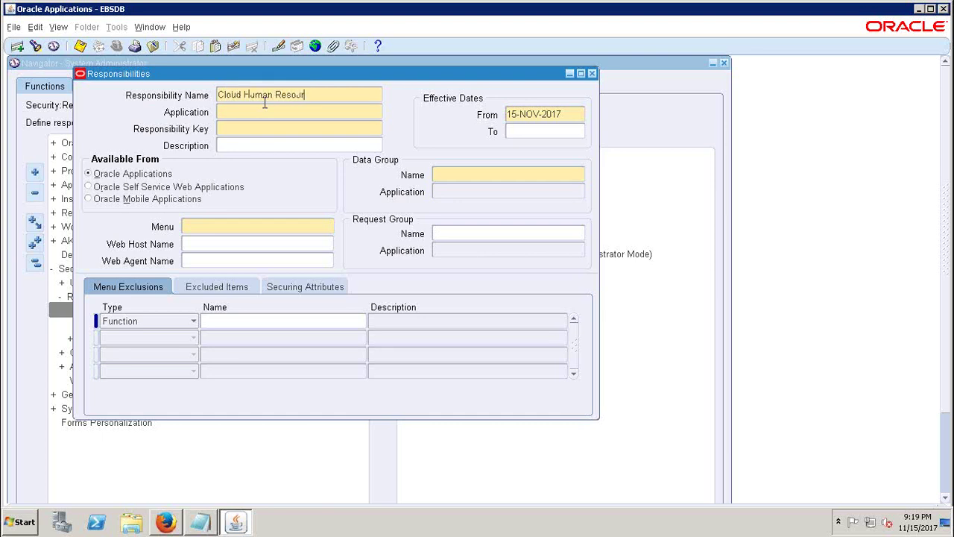
{"action": "type", "text": "ces Super User"}
{"action": "left_click", "coordinate": [323, 113]}
{"action": "type", "text": "human rs"}
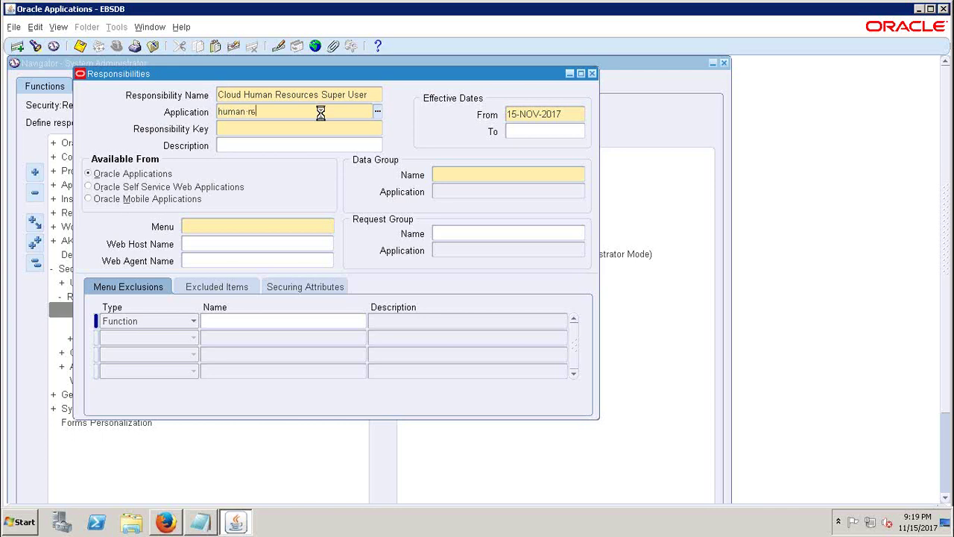
{"action": "key", "text": "Return"}
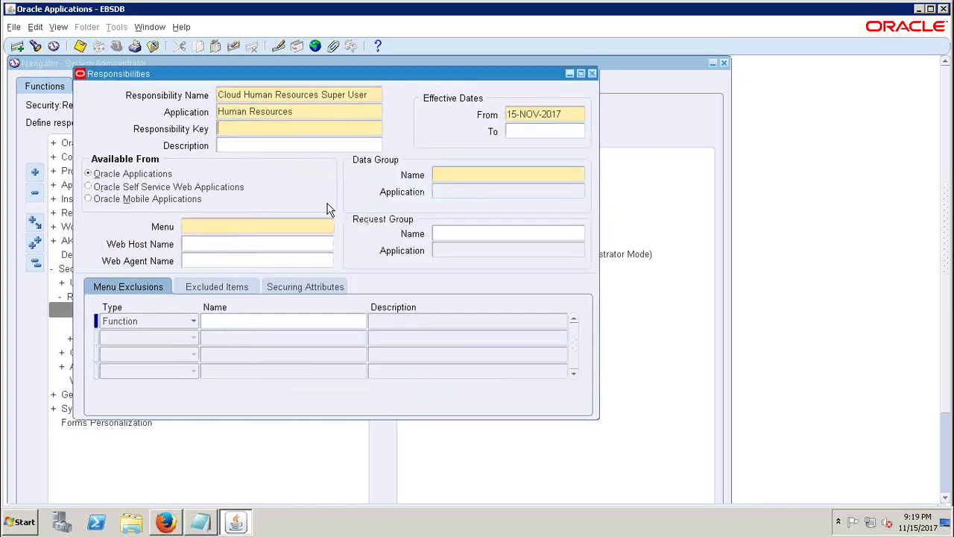
{"action": "left_click", "coordinate": [275, 129]}
{"action": "left_click", "coordinate": [293, 112]}
{"action": "left_click", "coordinate": [260, 127]}
{"action": "type", "text": "CLOUD_HRMS"}
- Set data group Standard with application Human Resources, then search menus with 'India %'
{"action": "left_click", "coordinate": [489, 176]}
{"action": "type", "text": "STAND"}
{"action": "key", "text": "Tab"}
{"action": "type", "text": "H"}
{"action": "type", "text": "uman "}
{"action": "type", "text": "%"}
{"action": "key", "text": "Tab"}
{"action": "key", "text": "Return"}
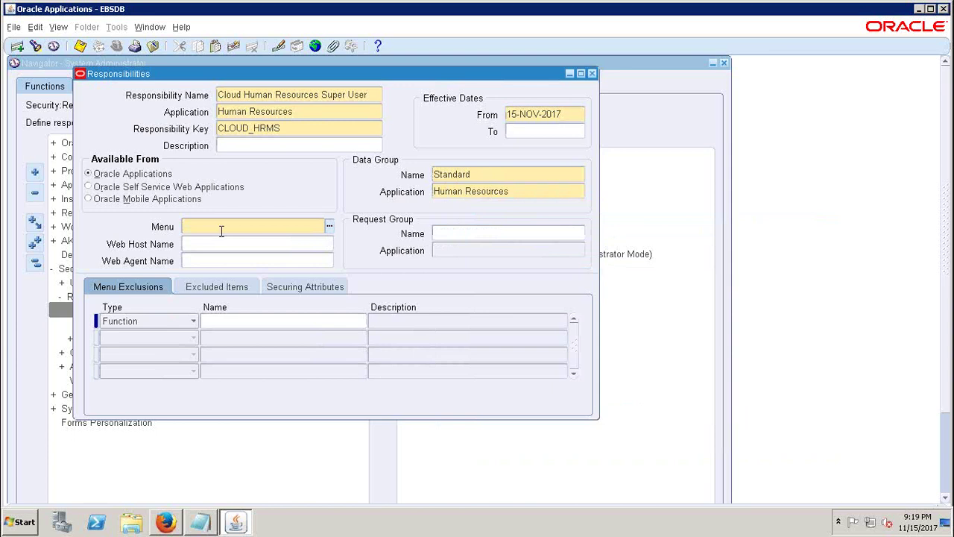
{"action": "type", "text": "India %"}
- Choose the India HRMS Navigator menu and the IN HRMS Reports and Processes request group
{"action": "key", "text": "Tab"}
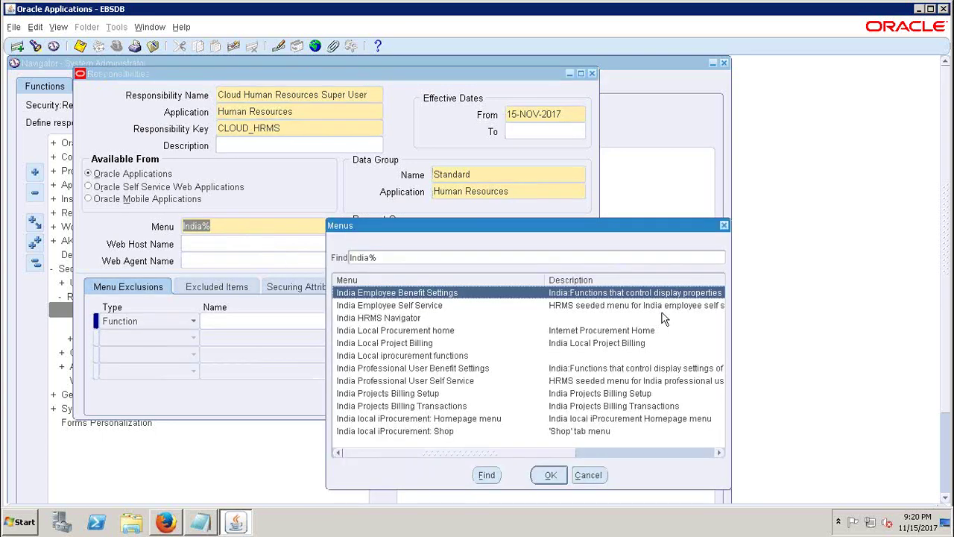
{"action": "left_click", "coordinate": [391, 319]}
{"action": "left_click", "coordinate": [552, 475]}
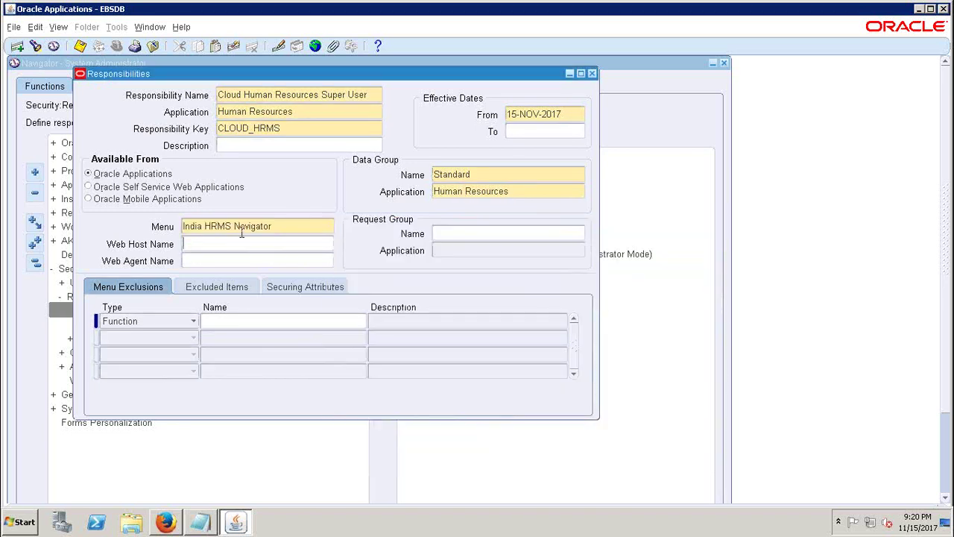
{"action": "left_click", "coordinate": [460, 236]}
{"action": "type", "text": "IN HR"}
{"action": "key", "text": "Tab"}
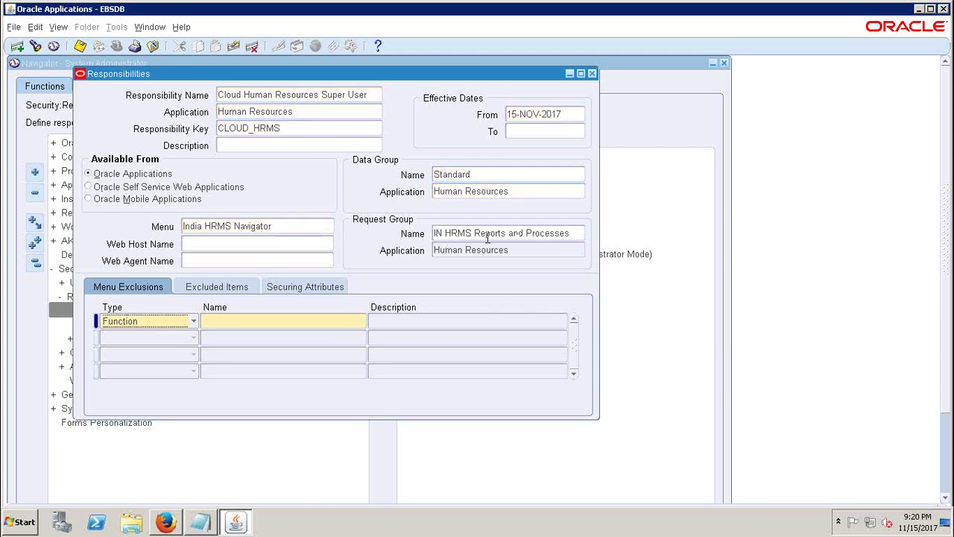
- Check the IN HRMS Reports and Processes request group and India HRMS Navigator menu values
{"action": "left_click", "coordinate": [574, 238]}
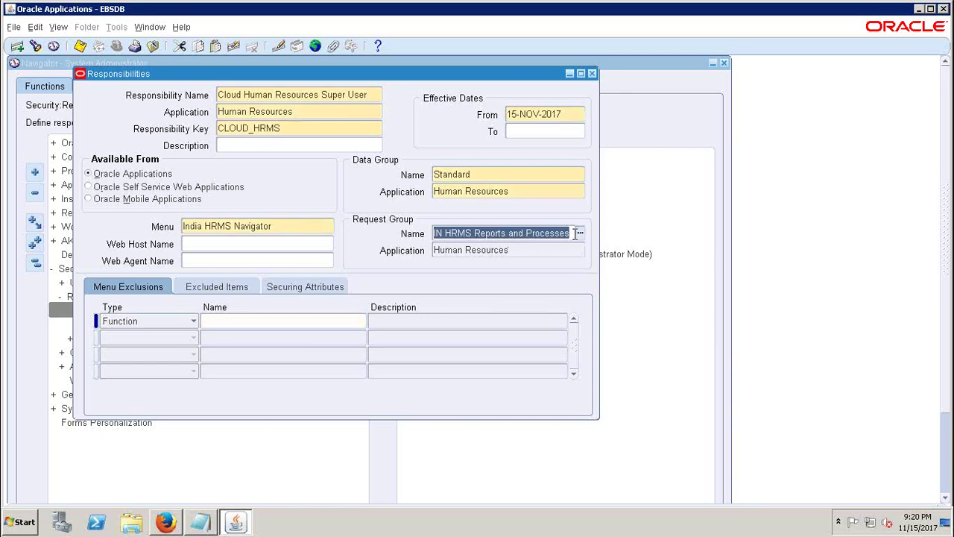
{"action": "triple_click", "coordinate": [462, 232]}
{"action": "left_click", "coordinate": [443, 234]}
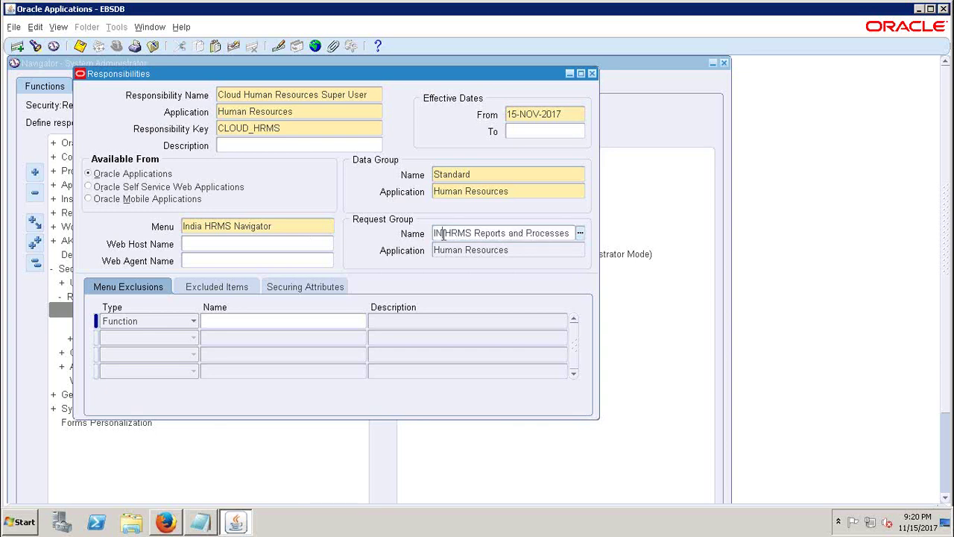
{"action": "left_click_drag", "start_coordinate": [443, 234], "coordinate": [434, 234]}
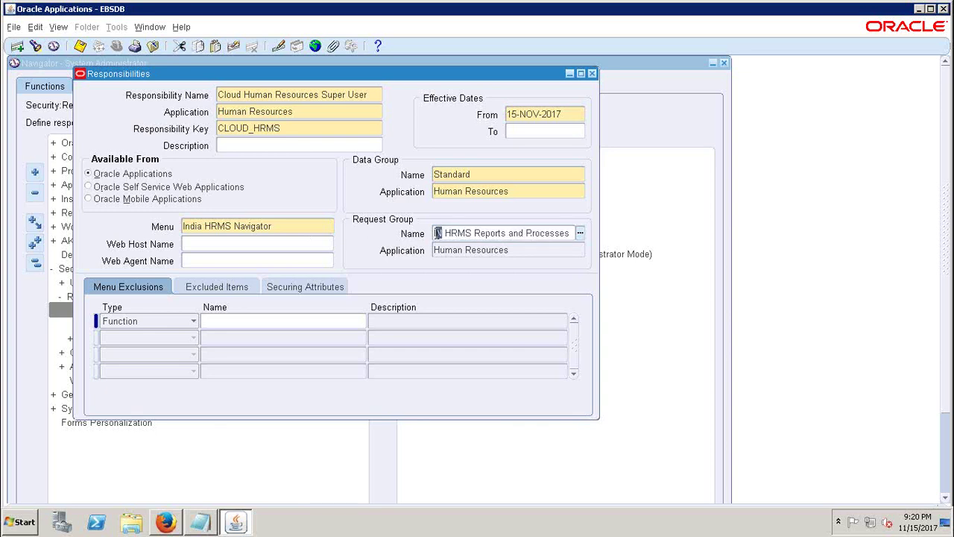
{"action": "left_click", "coordinate": [283, 146]}
{"action": "left_click", "coordinate": [291, 225]}
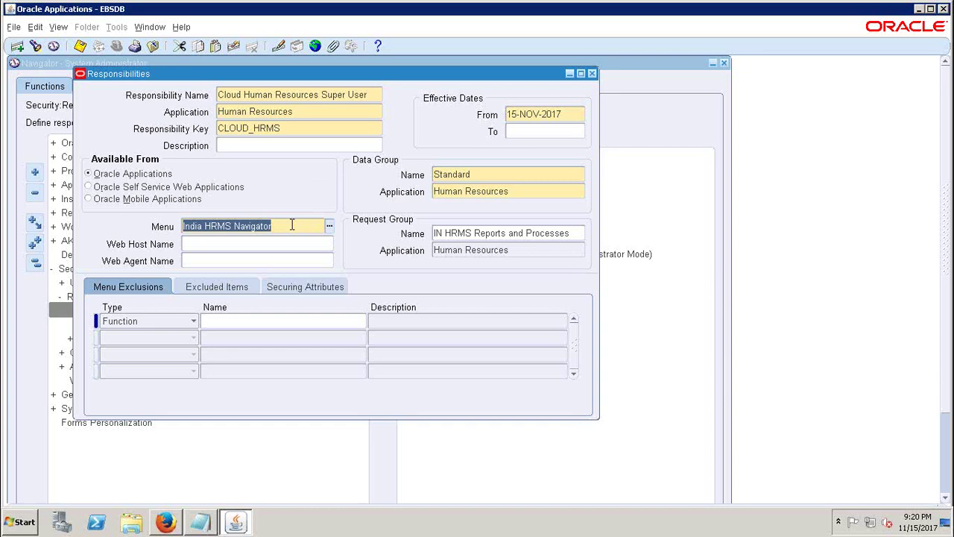
{"action": "left_click", "coordinate": [285, 145]}
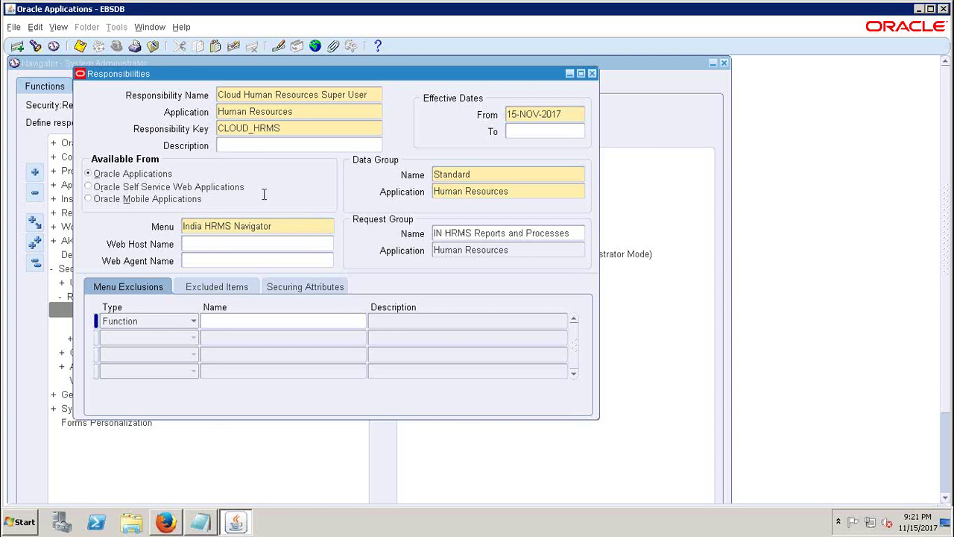
- Start a new responsibility named Cloud Inventory Super User for the Inventory application
{"action": "left_click", "coordinate": [340, 97]}
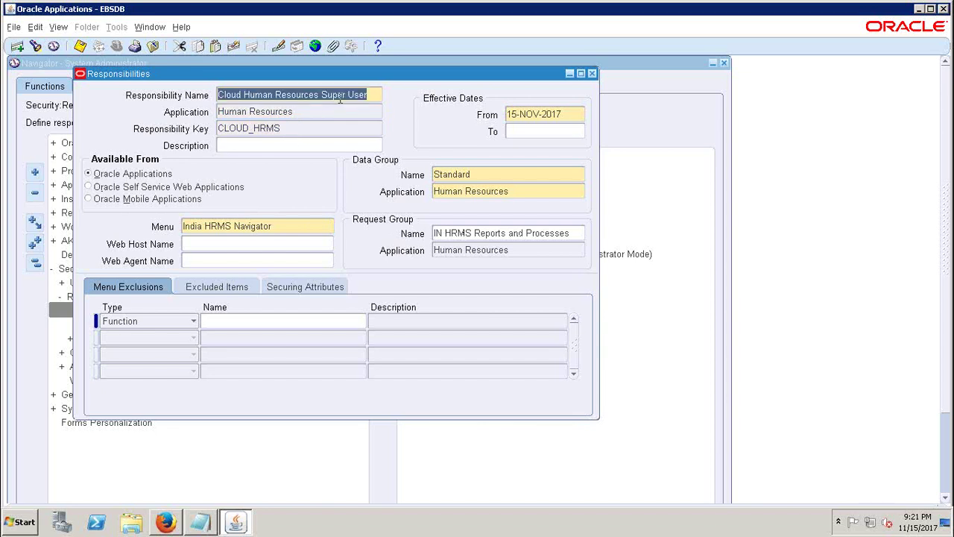
{"action": "left_click", "coordinate": [17, 48]}
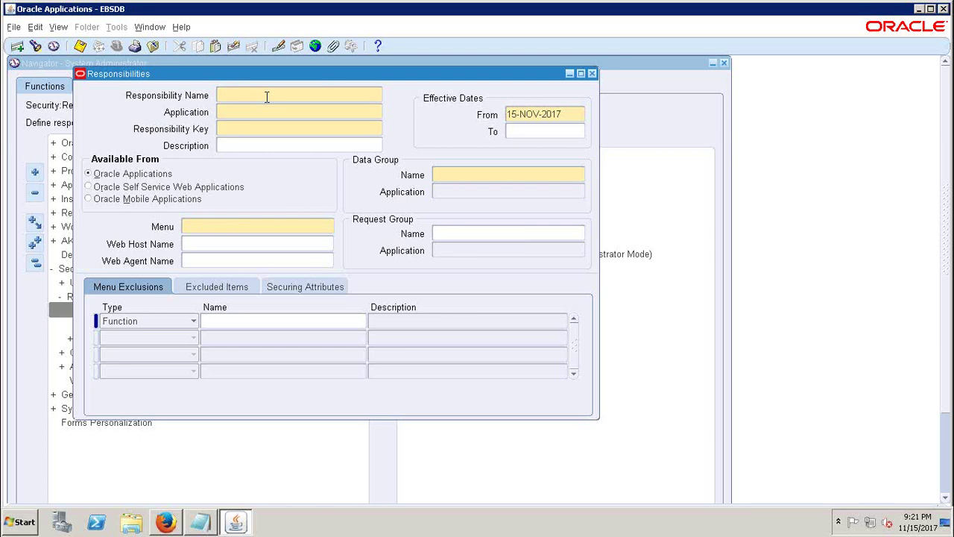
{"action": "type", "text": "C"}
{"action": "key", "text": "BackSpace"}
{"action": "type", "text": "Cloud Inventory Super User"}
{"action": "key", "text": "Tab"}
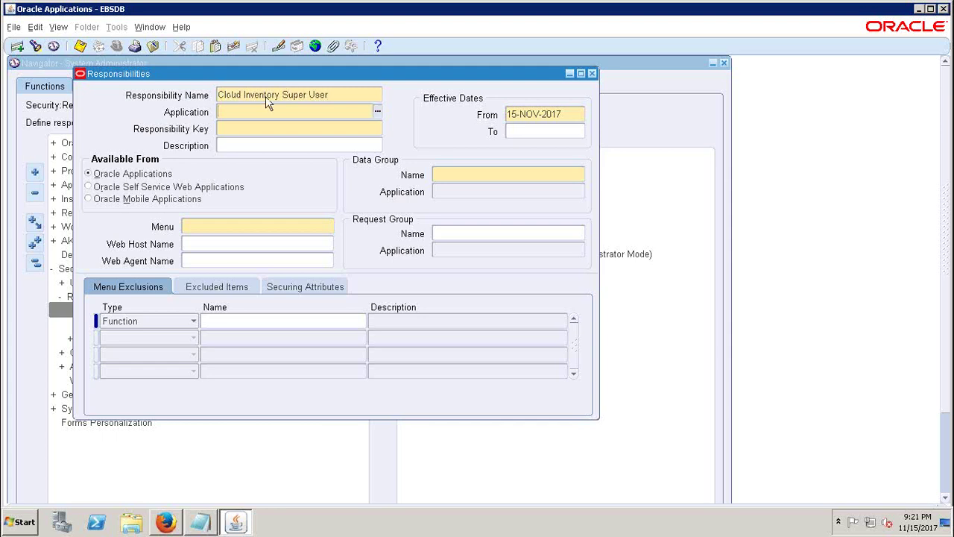
{"action": "type", "text": "inven"}
{"action": "key", "text": "Tab"}
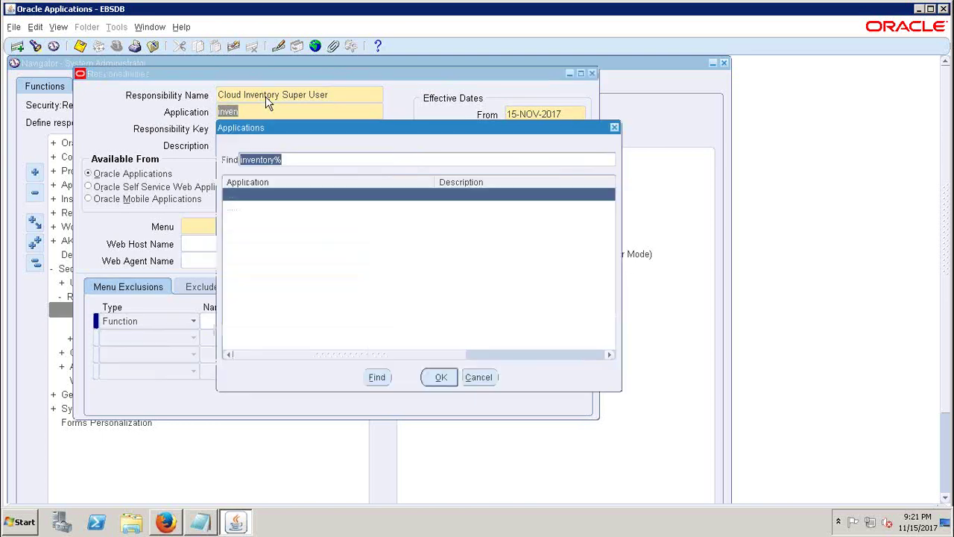
{"action": "double_click", "coordinate": [297, 194]}
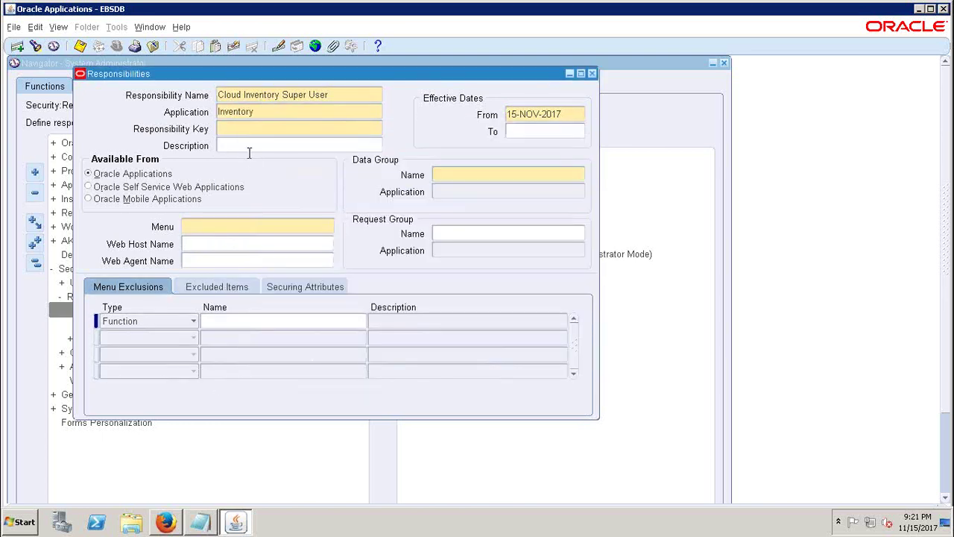
- Enter key CLOUD_INV and data group Standard with application Inventory
{"action": "type", "text": "CLOUD_INV"}
{"action": "left_click", "coordinate": [445, 164]}
{"action": "type", "text": "STAN"}
{"action": "key", "text": "Tab"}
{"action": "type", "text": "INVENT"}
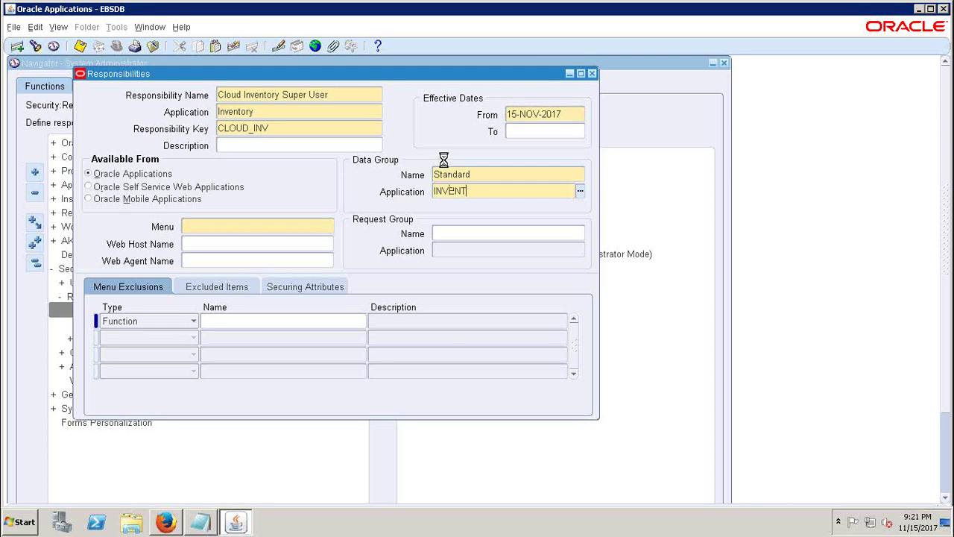
{"action": "key", "text": "Tab"}
{"action": "key", "text": "Return"}
- Set menu INV_NAVIGATE and request group All Inclusive GUI, found via a %Inclu% search
{"action": "type", "text": "INV_NAVIGATE"}
{"action": "key", "text": "Tab"}
{"action": "key", "text": "Return"}
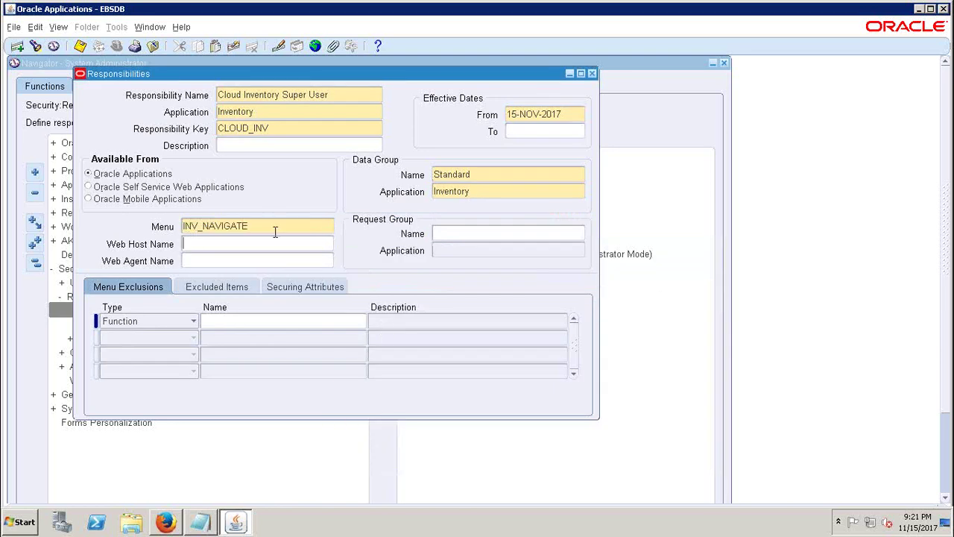
{"action": "left_click", "coordinate": [475, 231]}
{"action": "type", "text": "A"}
{"action": "type", "text": "%%"}
{"action": "key", "text": "Left"}
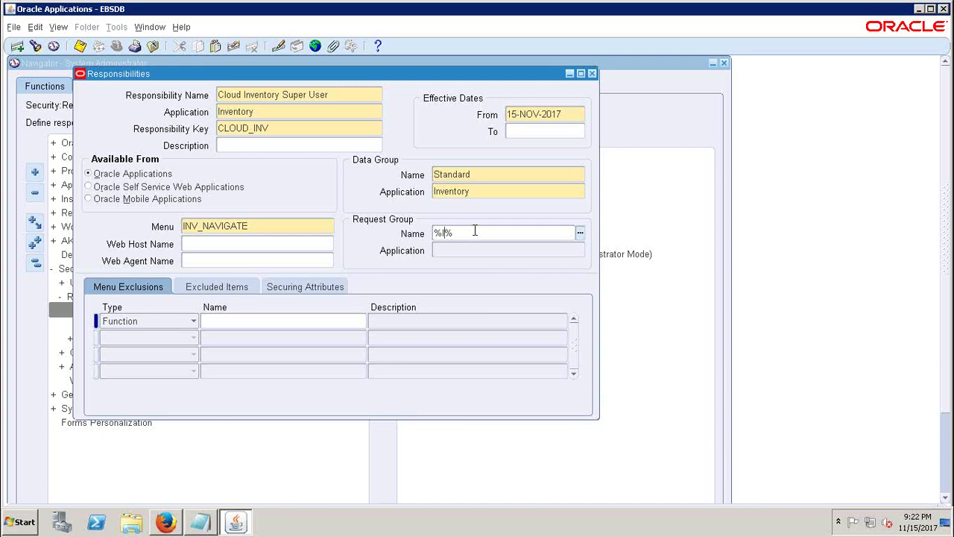
{"action": "type", "text": "Inclu"}
{"action": "key", "text": "Tab"}
{"action": "key", "text": "Return"}
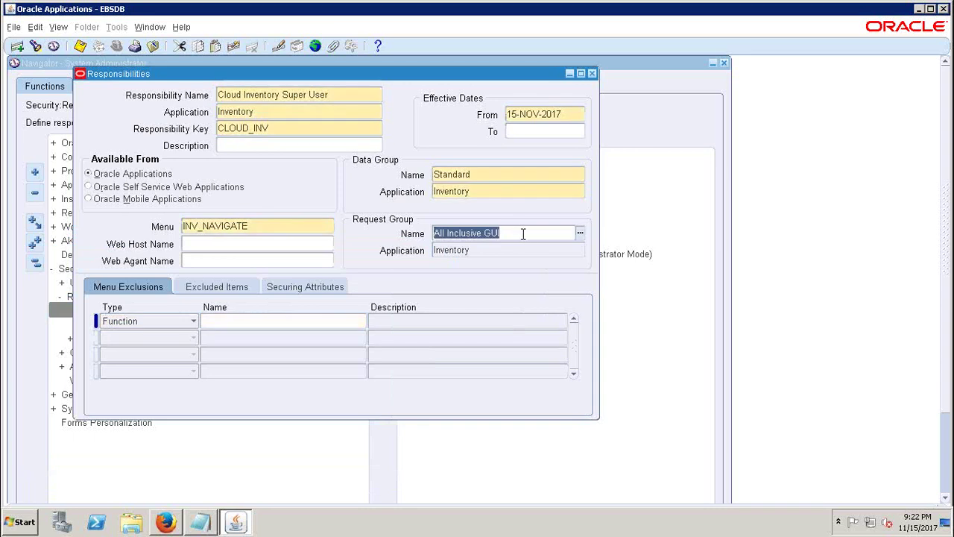
{"action": "left_click", "coordinate": [523, 234]}
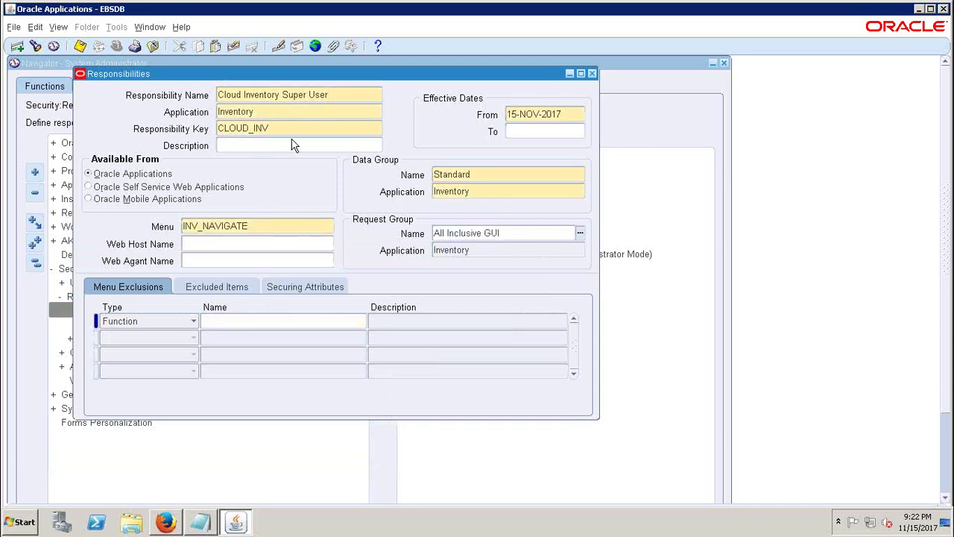
- Check the Cloud Inventory Super User name, INV_NAVIGATE menu and All Inclusive GUI request group
{"action": "left_click", "coordinate": [331, 94]}
{"action": "left_click", "coordinate": [334, 94]}
{"action": "triple_click", "coordinate": [334, 95]}
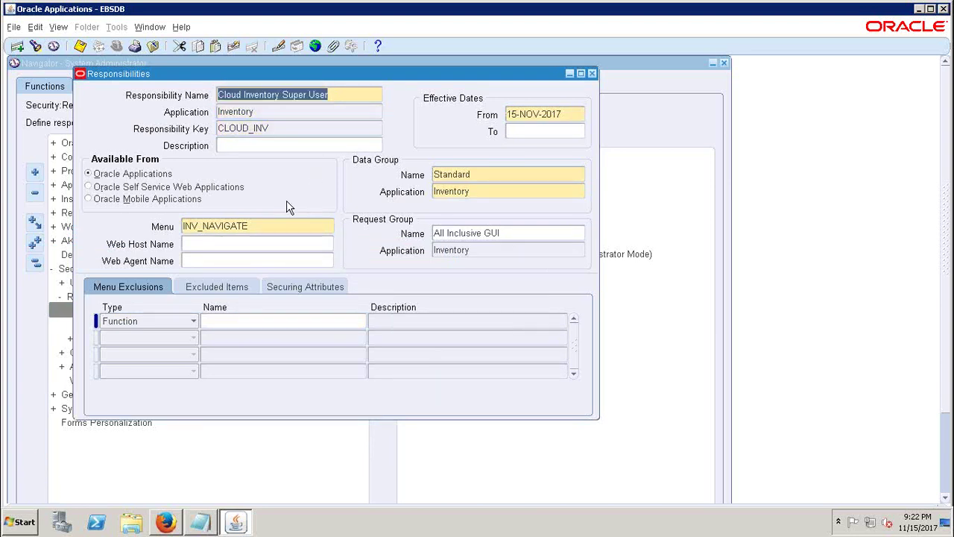
{"action": "left_click", "coordinate": [269, 225]}
{"action": "left_click", "coordinate": [528, 233]}
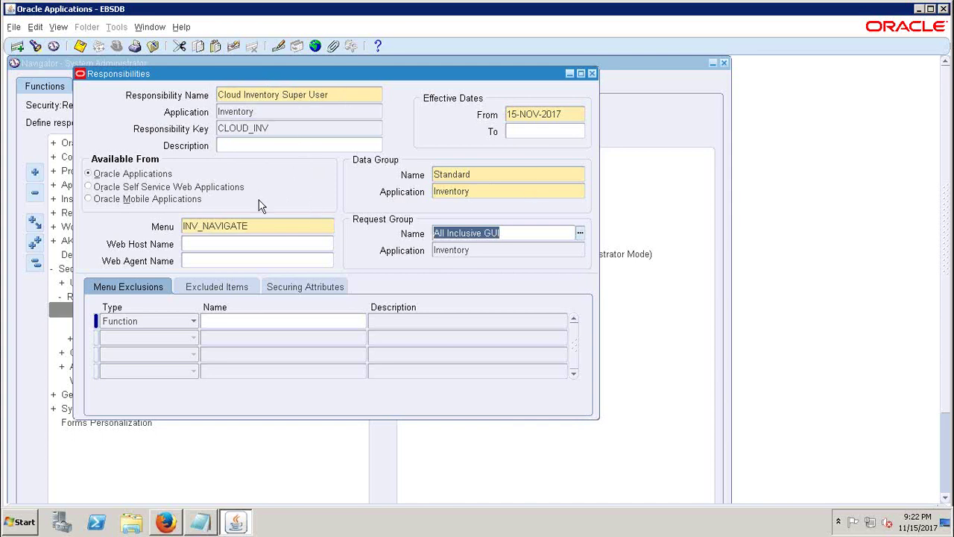
{"action": "left_click", "coordinate": [351, 95]}
{"action": "key", "text": "shift+Home"}
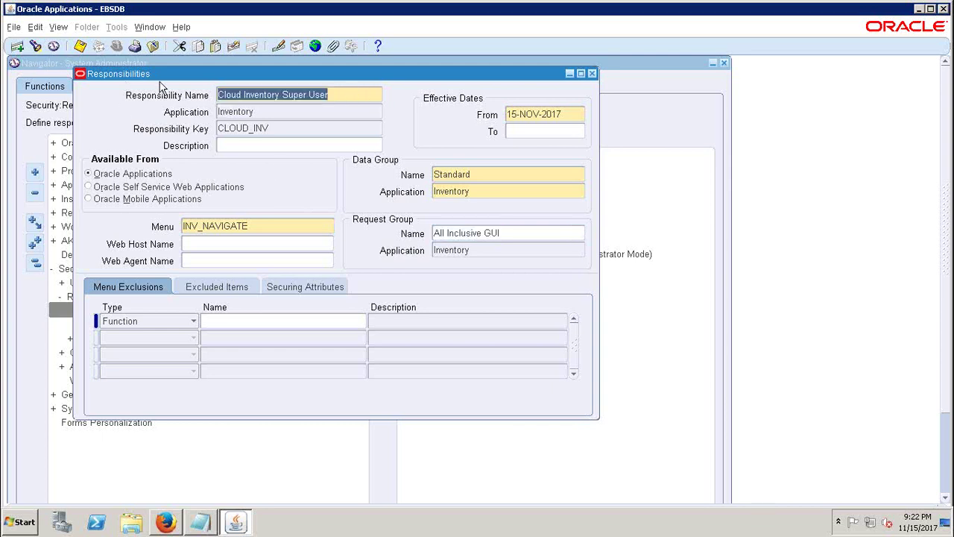
- Create Cloud Purchasing Super User for application Purchasing with key CLOUD_PO
{"action": "left_click", "coordinate": [17, 47]}
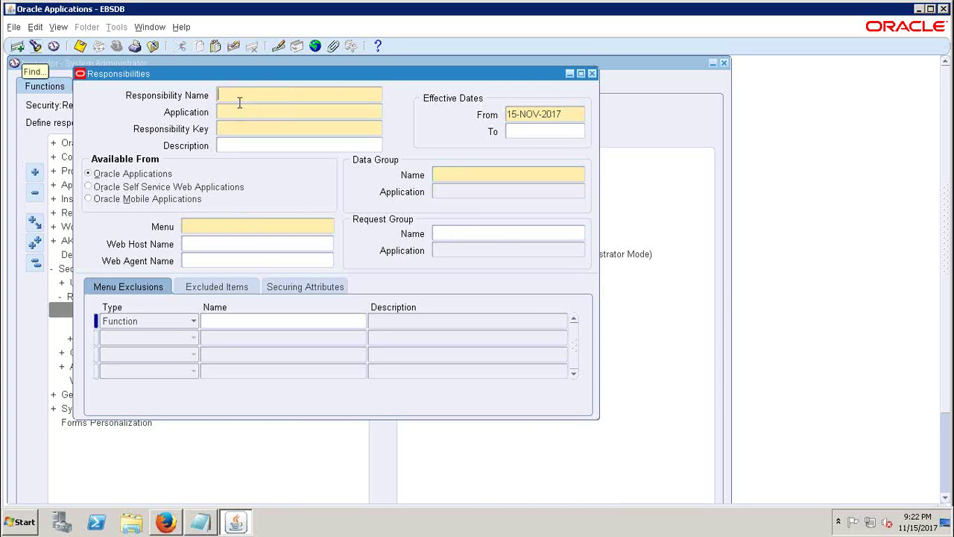
{"action": "type", "text": "Cl"}
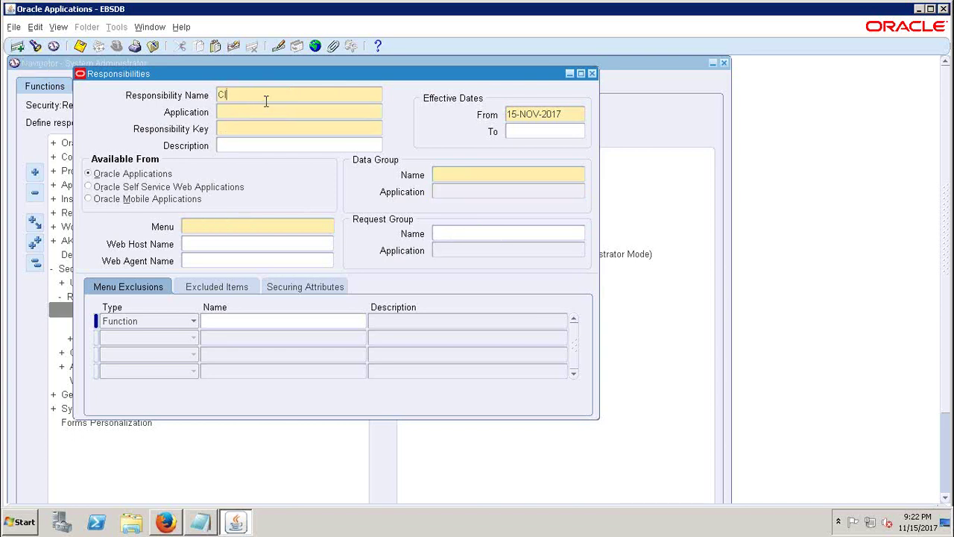
{"action": "type", "text": "oud Purchasing Super User"}
{"action": "left_click", "coordinate": [272, 112]}
{"action": "type", "text": "Purchasing"}
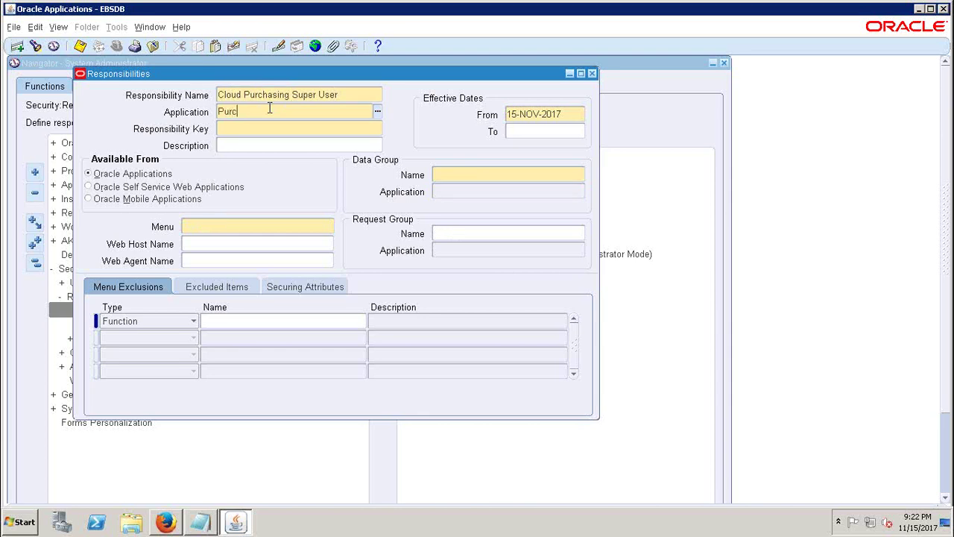
{"action": "key", "text": "Tab"}
{"action": "type", "text": "CLOUD_PO"}
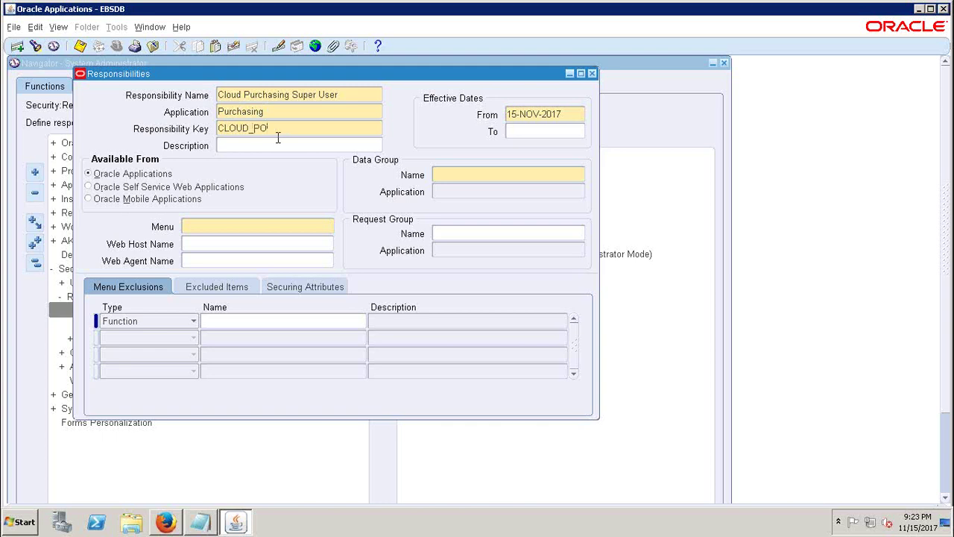
- Set the data group to Standard with application Purchasing
{"action": "left_click", "coordinate": [452, 174]}
{"action": "type", "text": "STAND"}
{"action": "key", "text": "Tab"}
{"action": "type", "text": "P"}
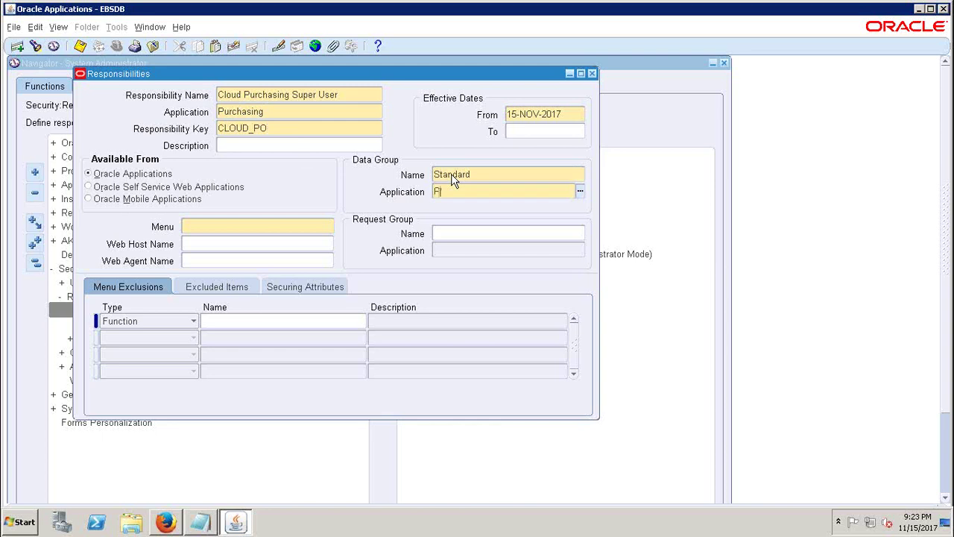
{"action": "type", "text": "URCHA"}
{"action": "key", "text": "Tab"}
{"action": "key", "text": "Return"}
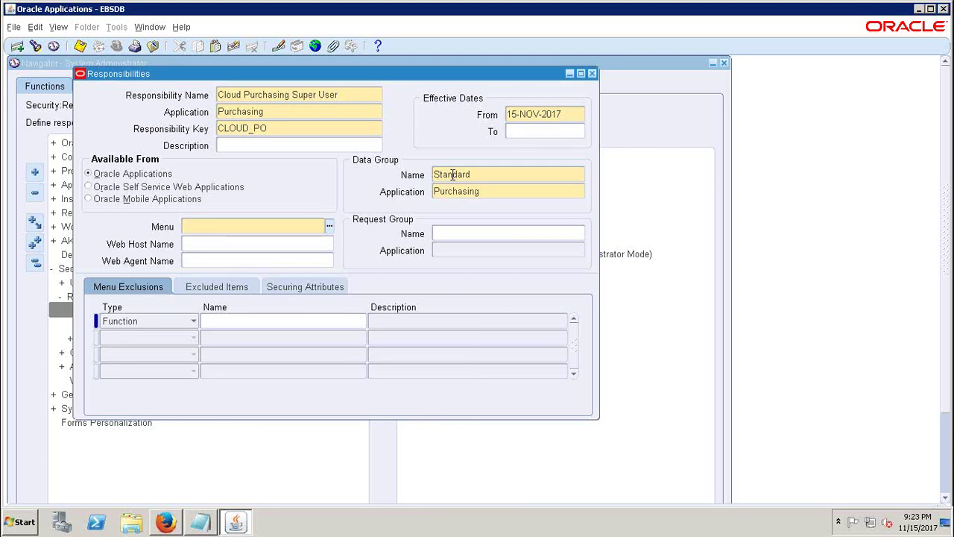
- Choose the Purchasing SuperUser GUI menu via a %Supsr% search
{"action": "type", "text": "Purchas"}
{"action": "key", "text": "Tab"}
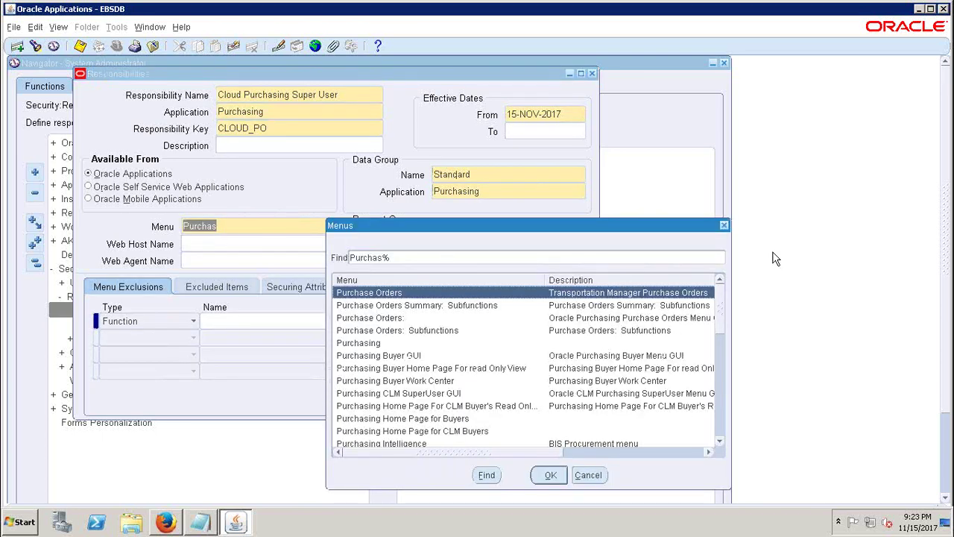
{"action": "left_click", "coordinate": [724, 225]}
{"action": "left_click", "coordinate": [273, 227]}
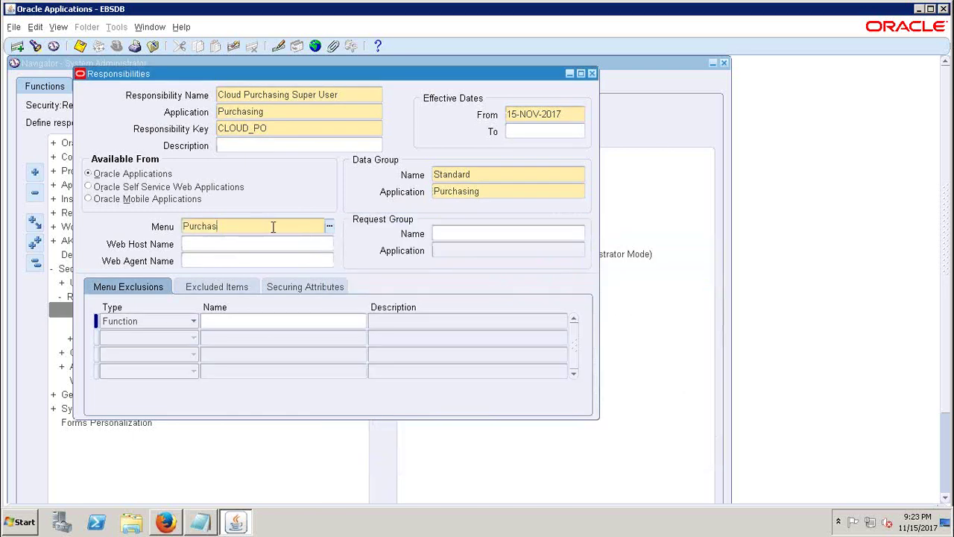
{"action": "type", "text": "%Supsr%"}
{"action": "key", "text": "Tab"}
{"action": "left_click", "coordinate": [389, 305]}
{"action": "left_click", "coordinate": [549, 476]}
- Assign the All Reports request group for Purchasing
{"action": "left_click", "coordinate": [450, 233]}
{"action": "type", "text": "a"}
{"action": "key", "text": "BackSpace"}
{"action": "type", "text": "All R"}
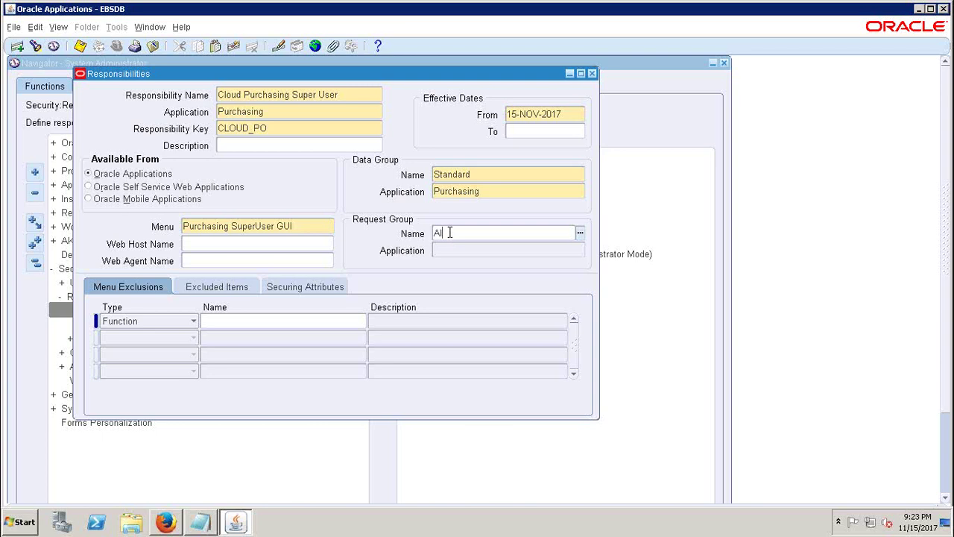
{"action": "type", "text": "e"}
{"action": "key", "text": "Tab"}
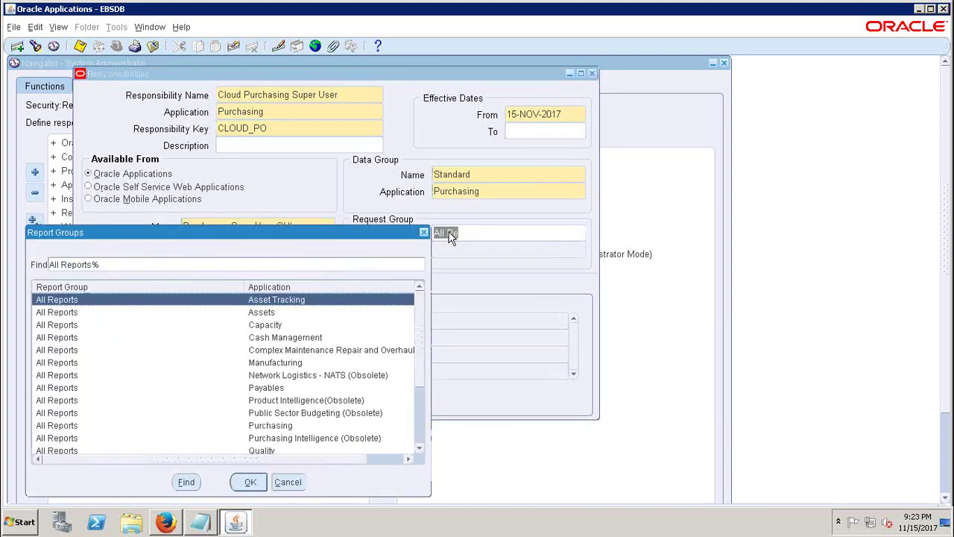
{"action": "left_click", "coordinate": [270, 430]}
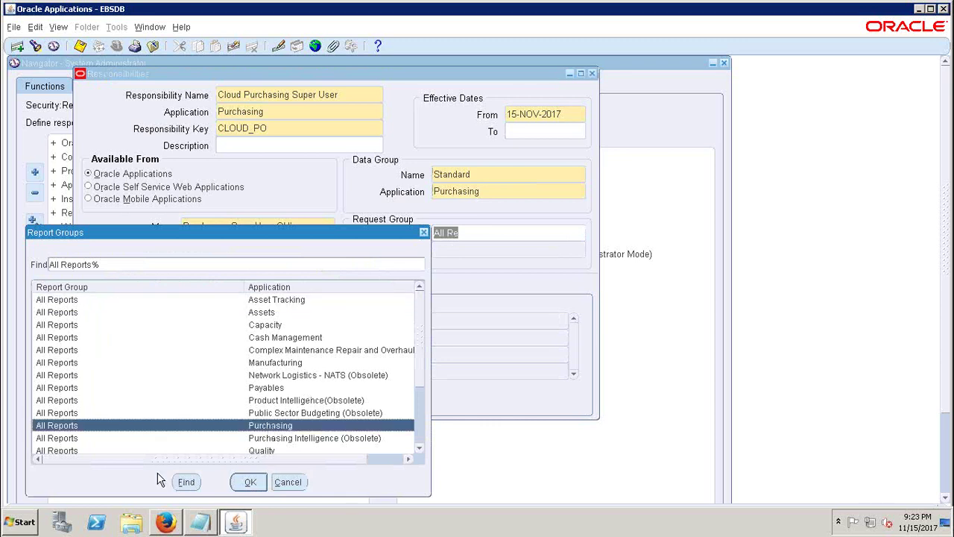
{"action": "left_click", "coordinate": [251, 484]}
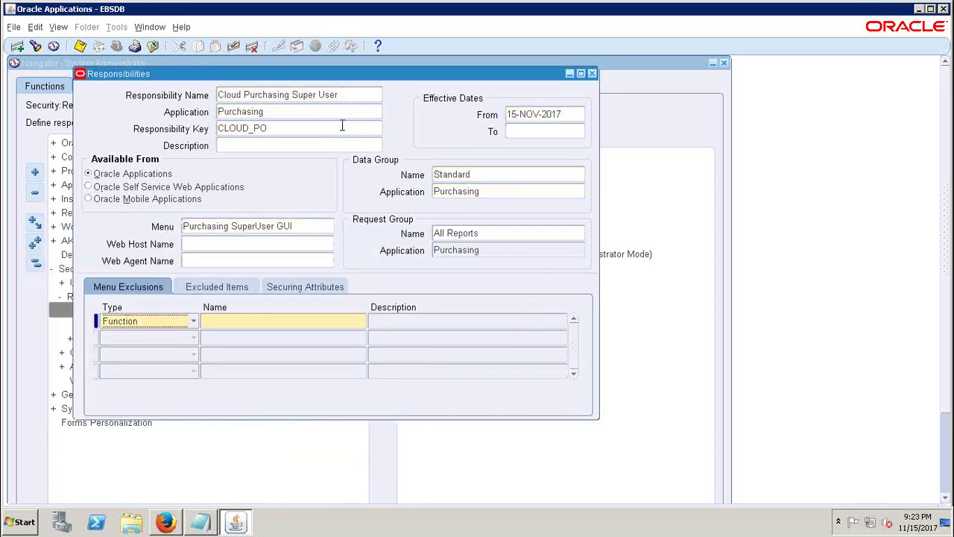
- Save the Cloud Purchasing Super User responsibility and check its menu and All Reports values
{"action": "left_click", "coordinate": [346, 95]}
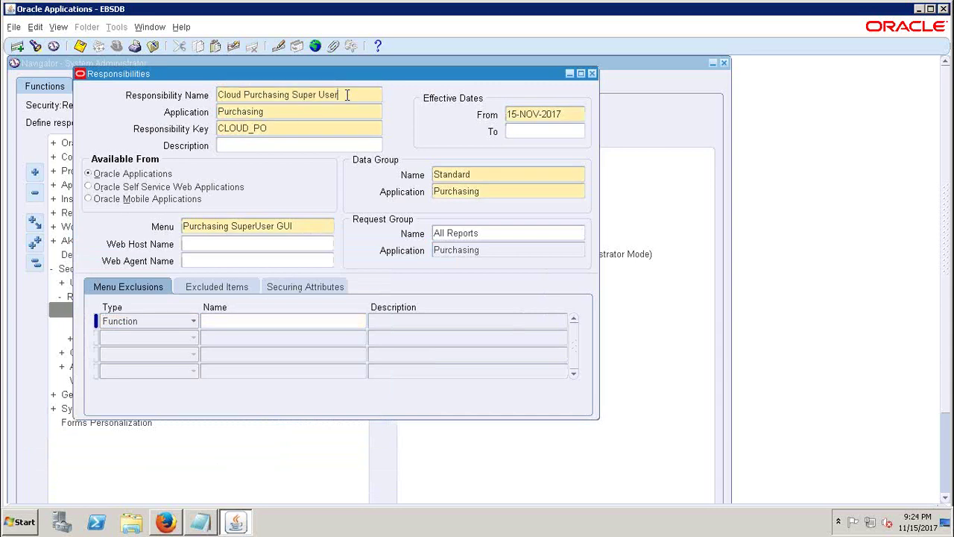
{"action": "key", "text": "ctrl+s"}
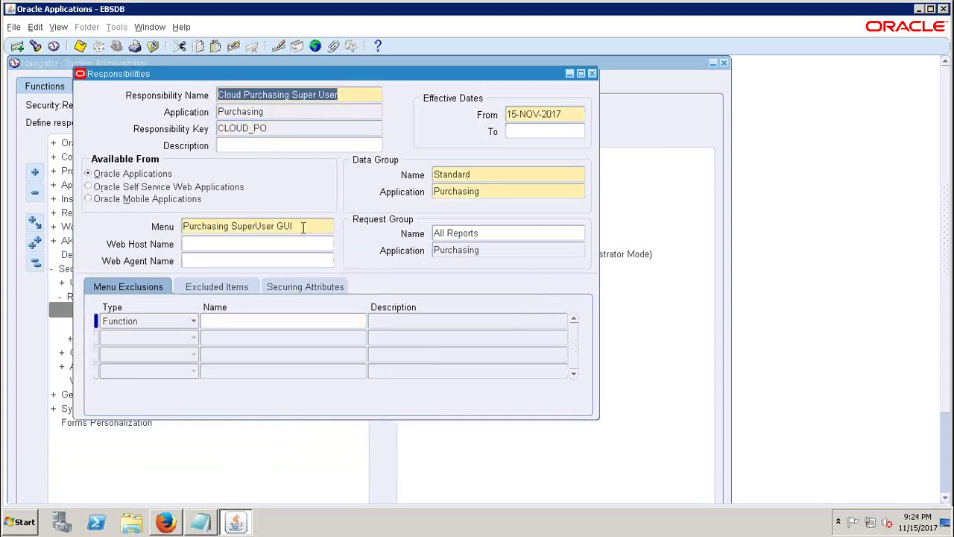
{"action": "left_click", "coordinate": [303, 228]}
{"action": "left_click", "coordinate": [490, 233]}
{"action": "left_click", "coordinate": [313, 224]}
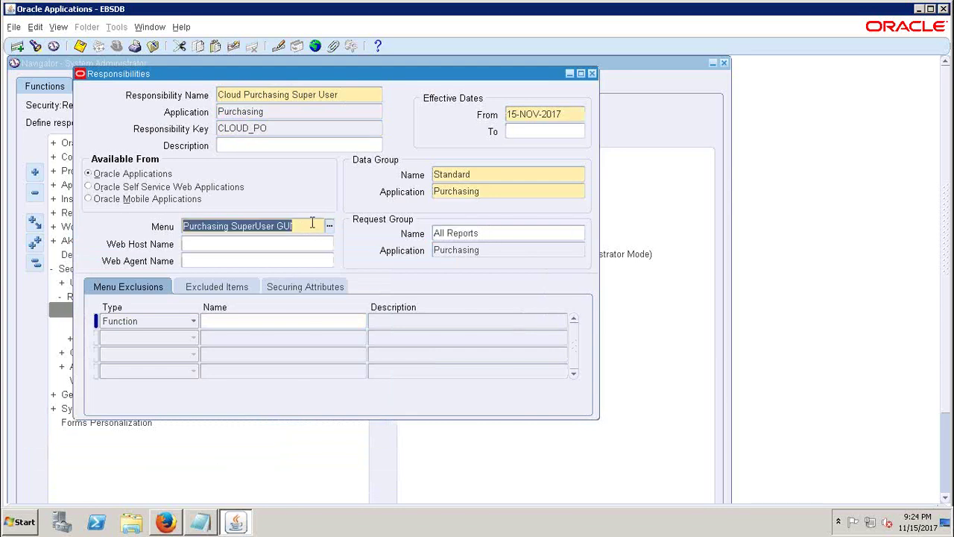
{"action": "left_click", "coordinate": [506, 234]}
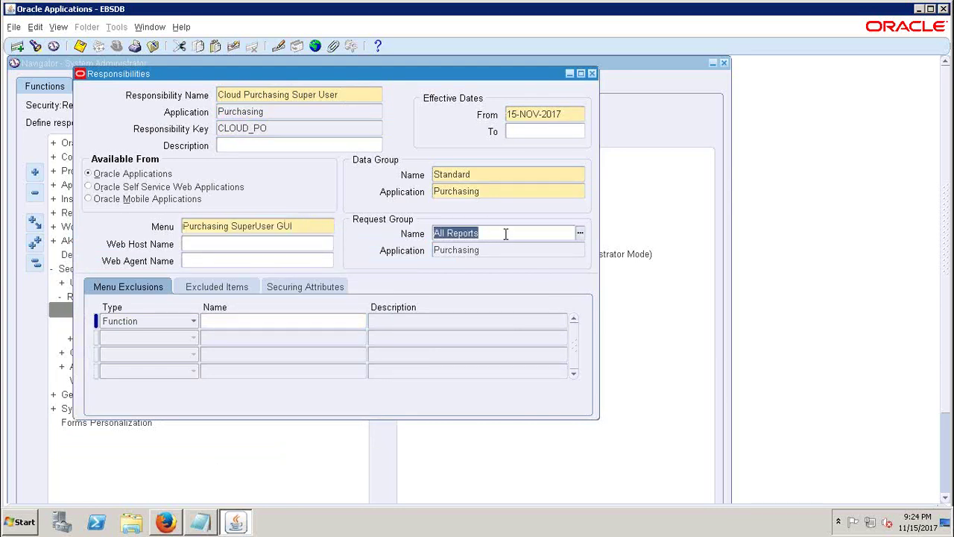
{"action": "left_click", "coordinate": [344, 95]}
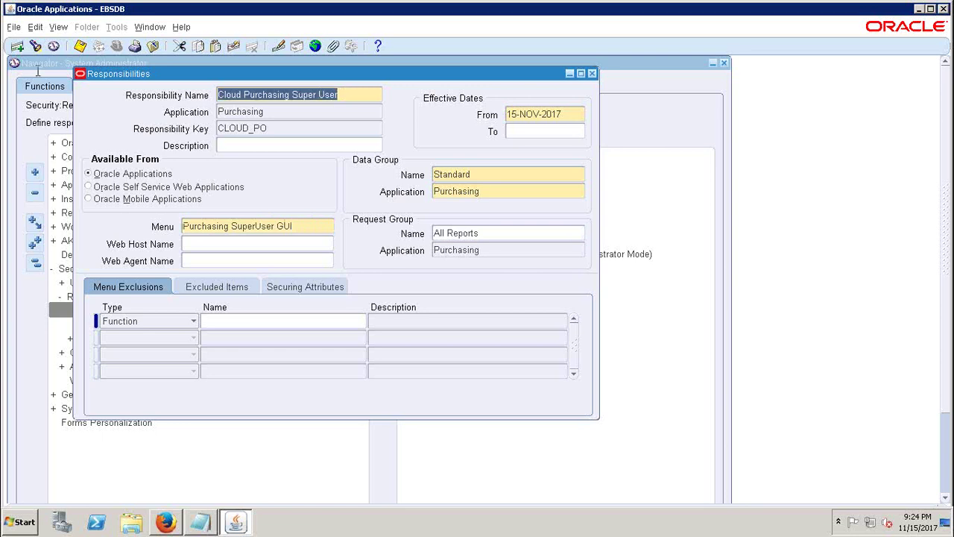
{"action": "left_click", "coordinate": [18, 49]}
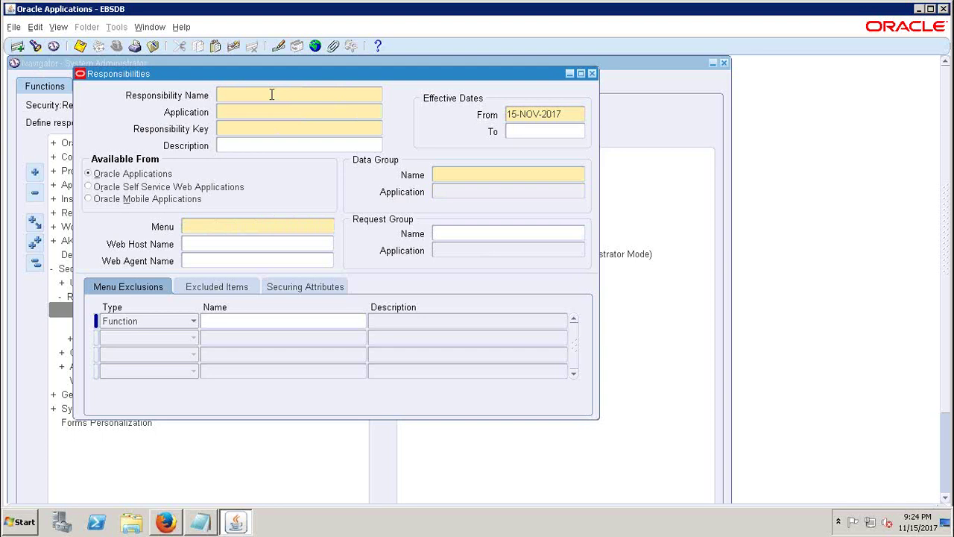
- Enter Cloud Order Management Super User with application Order Management and key CLOUD_OM
{"action": "type", "text": "Cloud Order Management Super User"}
{"action": "key", "text": "Tab"}
{"action": "type", "text": "Order Ma"}
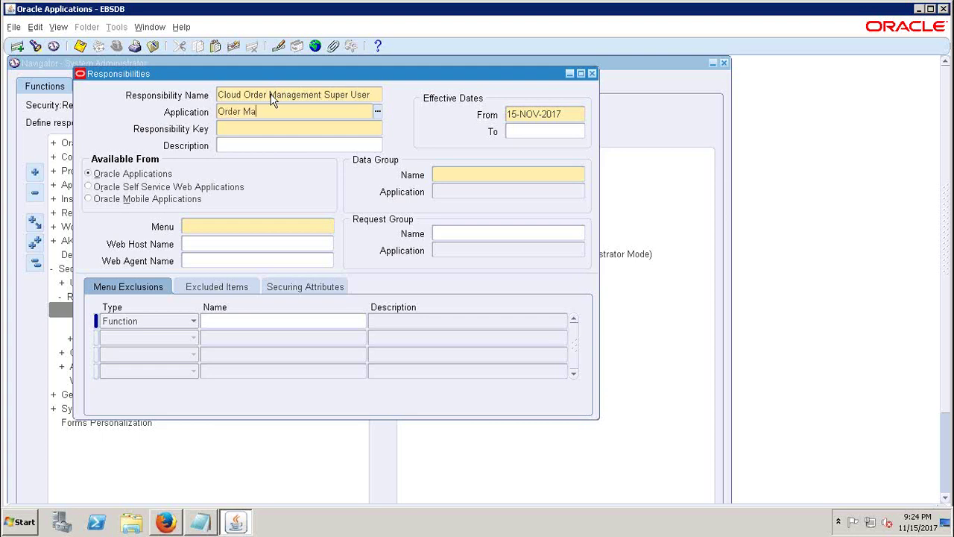
{"action": "key", "text": "Tab"}
{"action": "type", "text": "CLOUD_OM"}
- Set data group Standard / Order Management and begin the menu with ADS_OM
{"action": "left_click", "coordinate": [464, 173]}
{"action": "type", "text": "Standard"}
{"action": "key", "text": "Tab"}
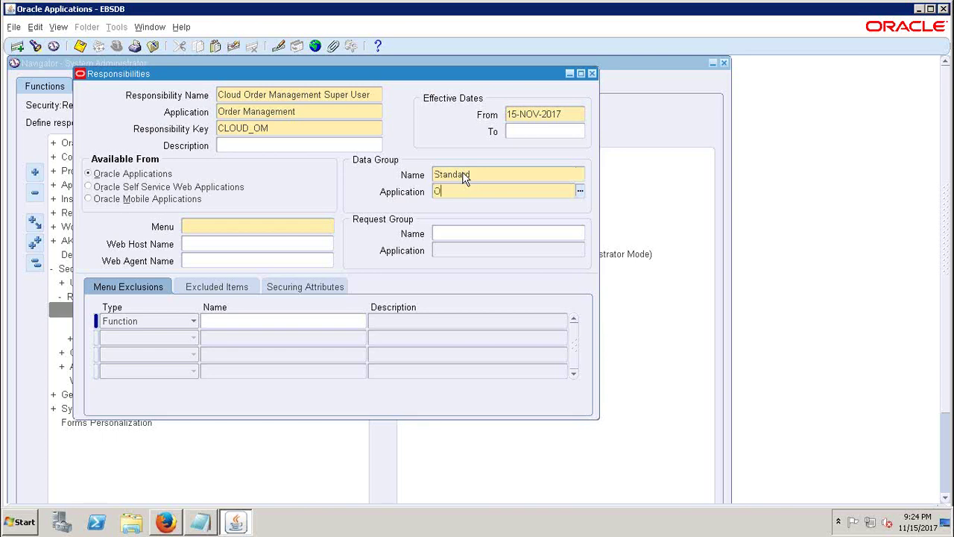
{"action": "key", "text": "Tab"}
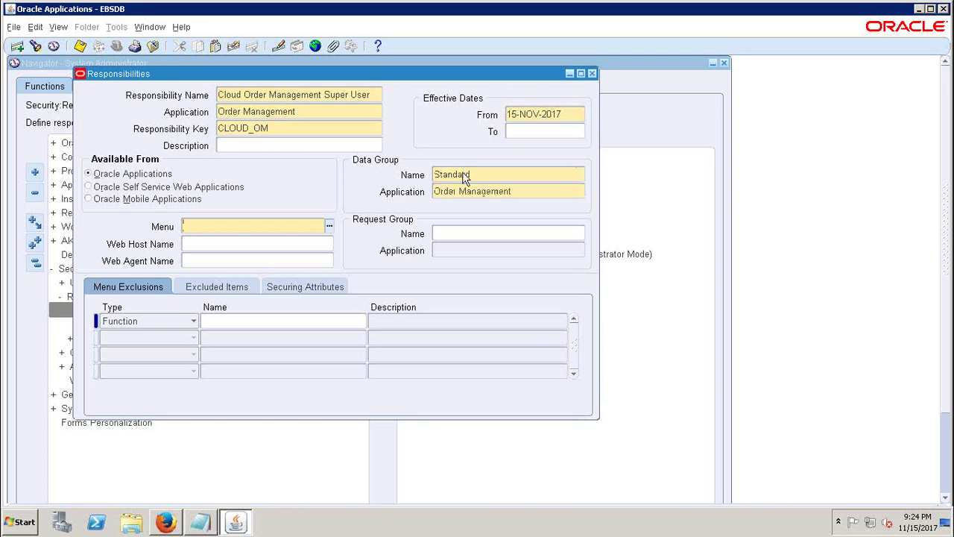
{"action": "type", "text": "ADS_OM"}
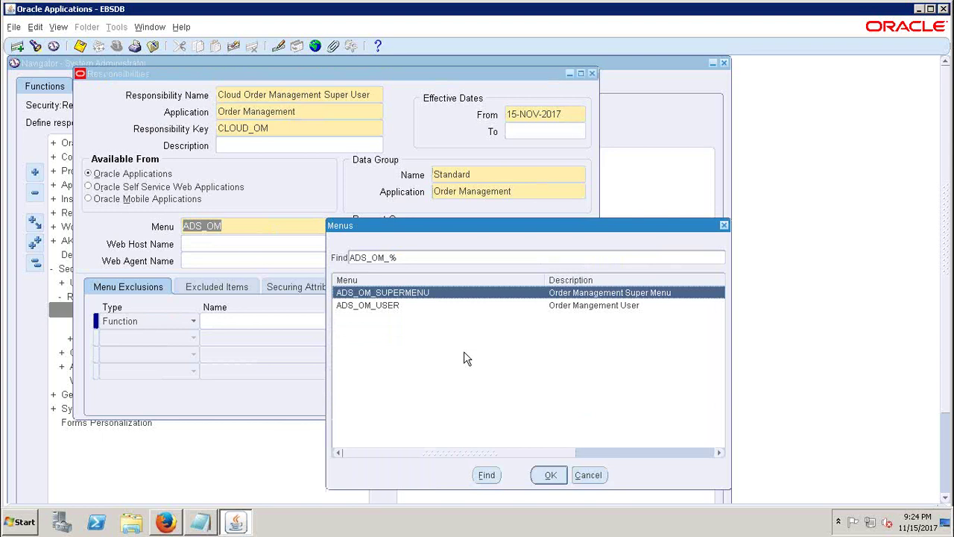
- Assign the ADS_OM_SUPERMENU menu to the Cloud Order Management Super User responsibility
{"action": "key", "text": "Return"}
{"action": "left_click", "coordinate": [201, 226]}
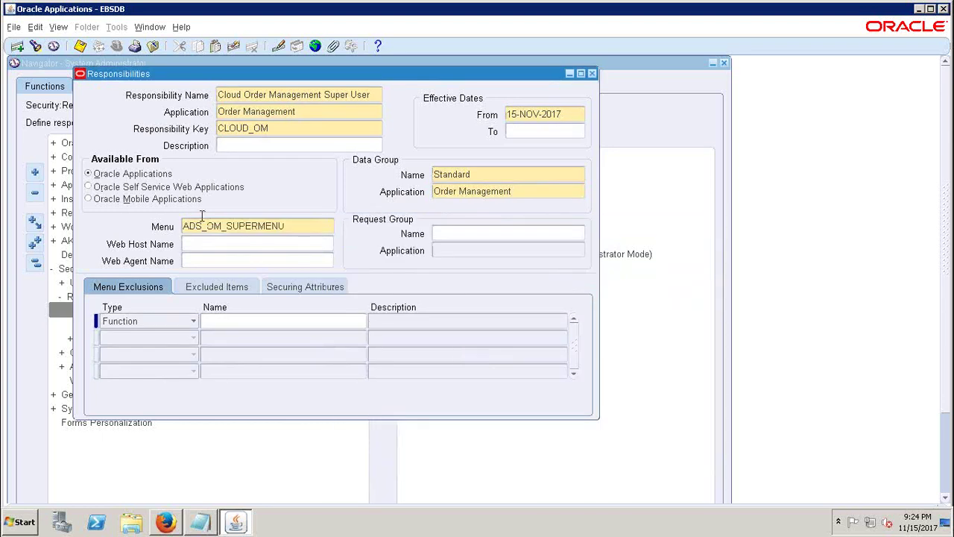
{"action": "left_click", "coordinate": [202, 226]}
{"action": "mouse_move", "coordinate": [206, 226]}
{"action": "left_mouse_down"}
{"action": "mouse_move", "coordinate": [220, 227]}
{"action": "mouse_move", "coordinate": [183, 228]}
{"action": "mouse_move", "coordinate": [211, 229]}
{"action": "left_mouse_up"}
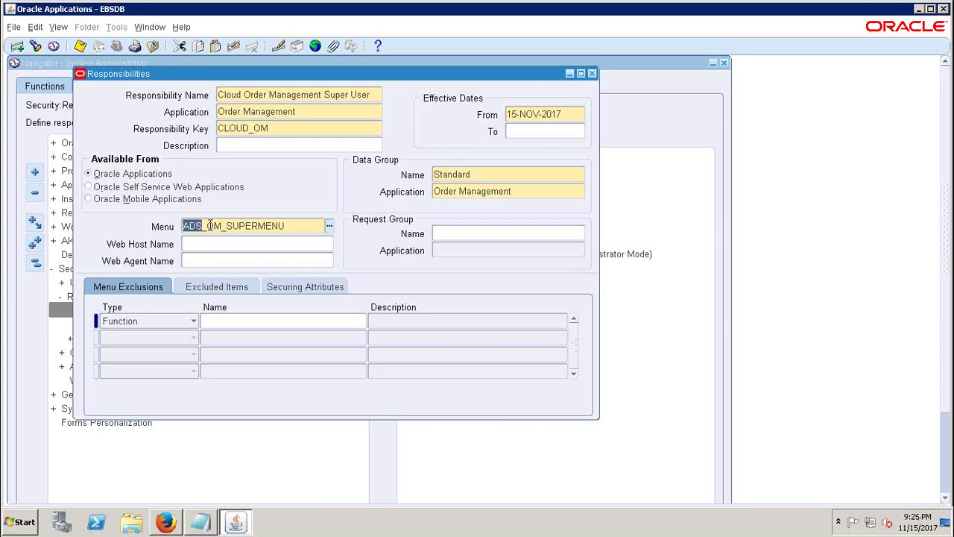
{"action": "left_click", "coordinate": [303, 225]}
{"action": "left_click", "coordinate": [211, 246]}
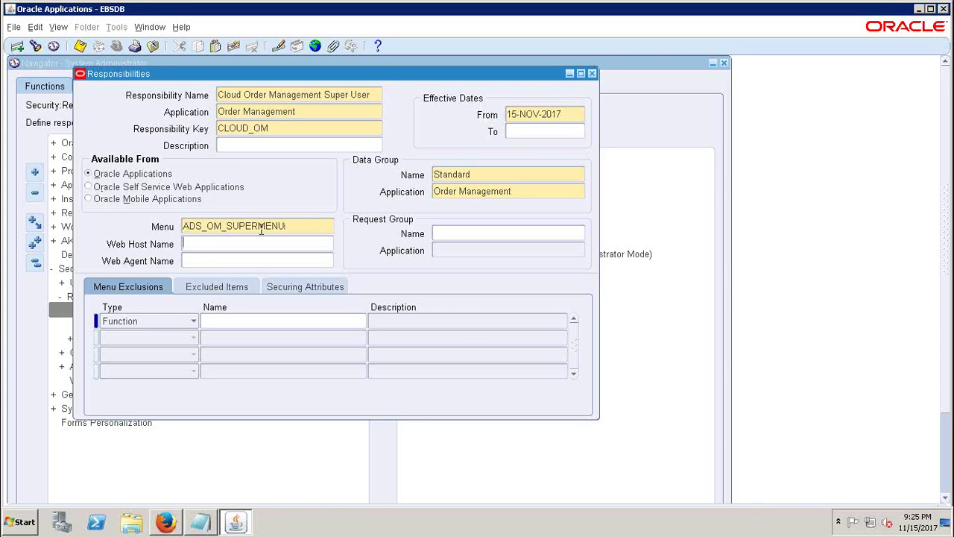
- Set the responsibility's request group to OM Concurrent Programs
{"action": "left_click", "coordinate": [469, 234]}
{"action": "type", "text": "OM"}
{"action": "key", "text": "Tab"}
{"action": "key", "text": "Return"}
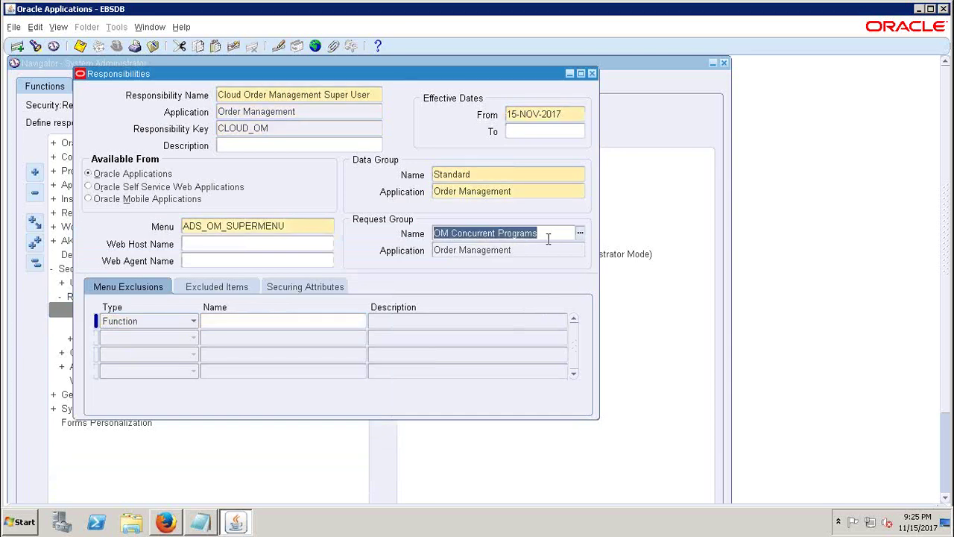
{"action": "left_click", "coordinate": [300, 127]}
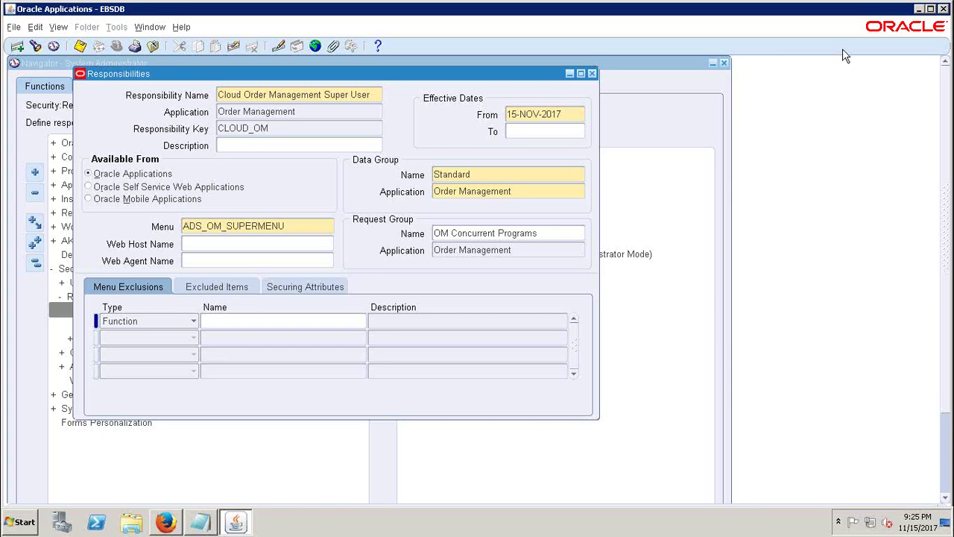
{"action": "mouse_move", "coordinate": [806, 6]}
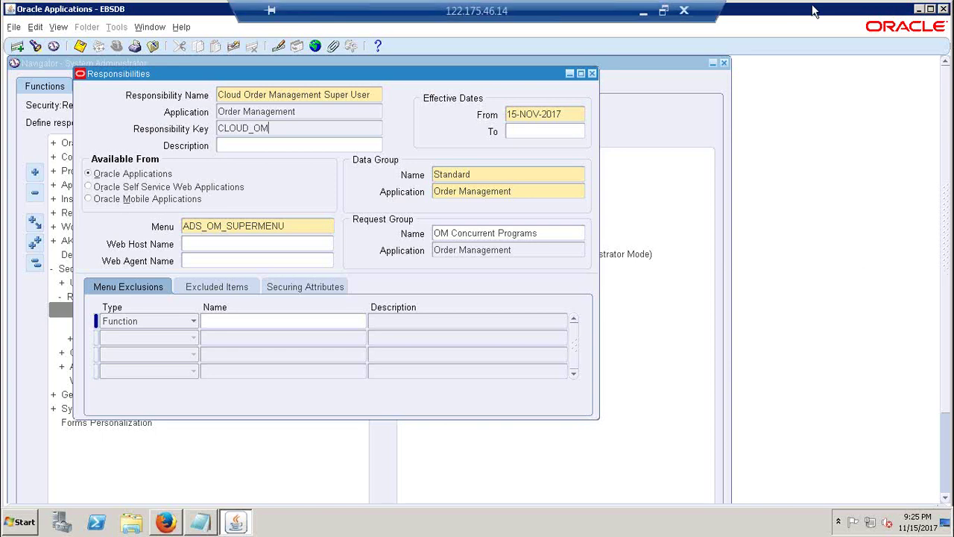
- Bring up the Excel checklist and review the SYSADMIN login step and module rows 55–63
{"action": "left_click", "coordinate": [643, 10]}
{"action": "left_click", "coordinate": [578, 273]}
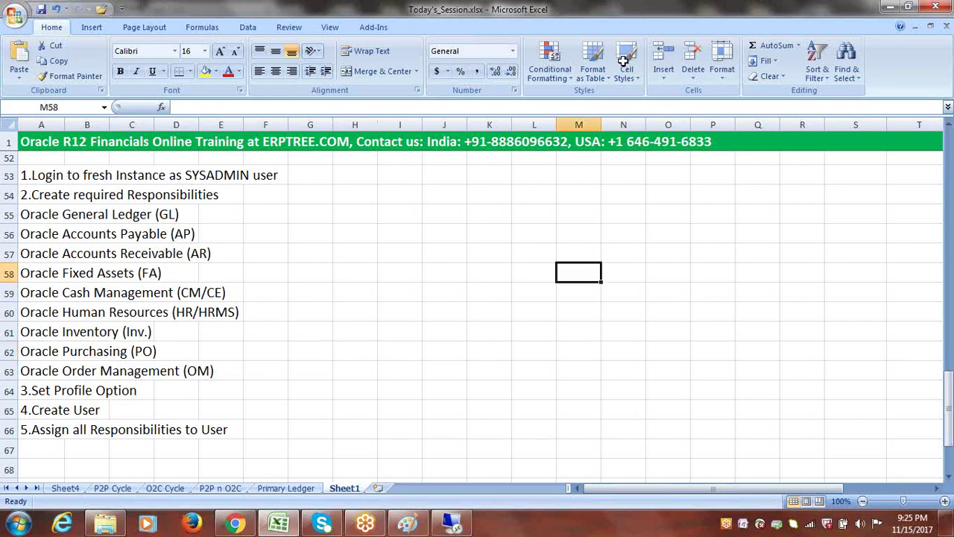
{"action": "left_click", "coordinate": [229, 175]}
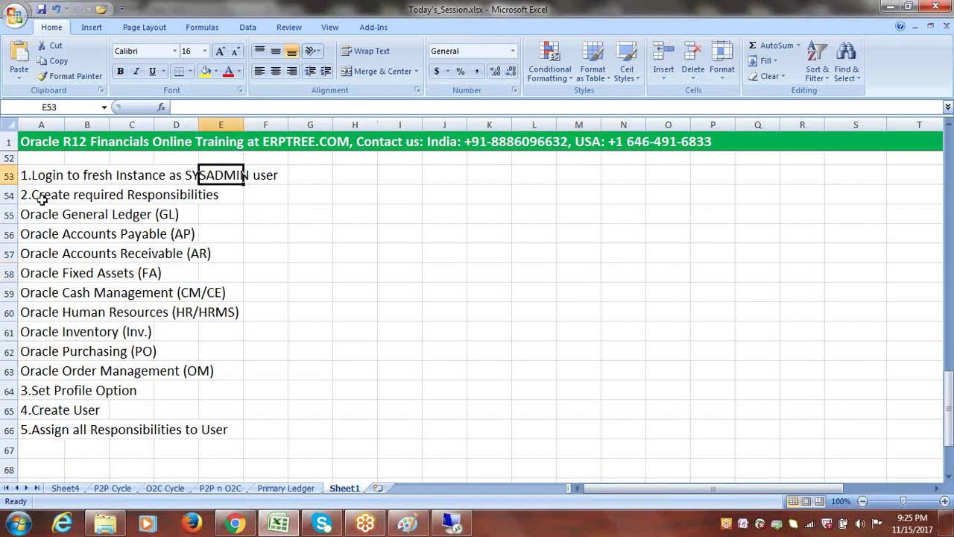
{"action": "left_click_drag", "start_coordinate": [26, 214], "coordinate": [201, 373]}
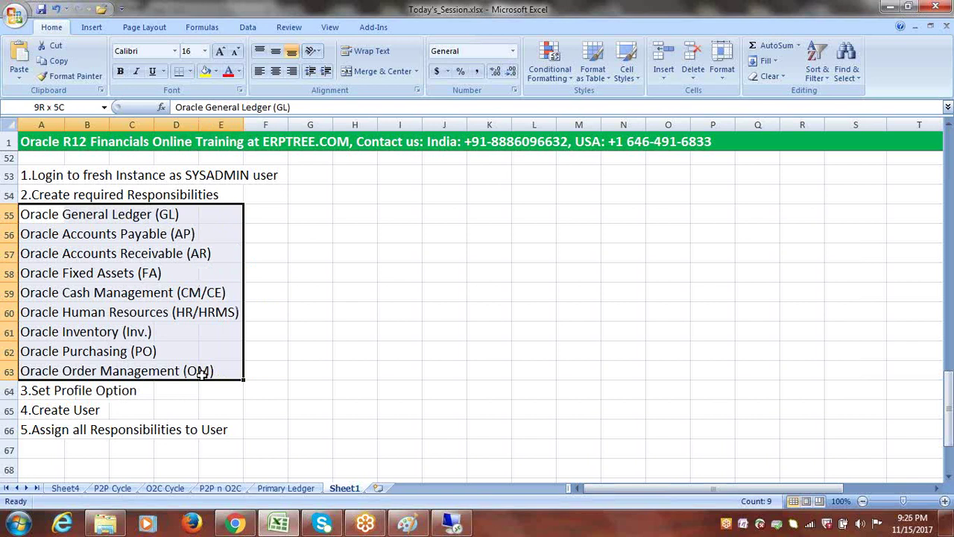
{"action": "left_click_drag", "start_coordinate": [202, 373], "coordinate": [201, 373]}
- Review the General Ledger entry, Set Profile Option, Create User and Assign all Responsibilities steps
{"action": "left_click", "coordinate": [74, 218]}
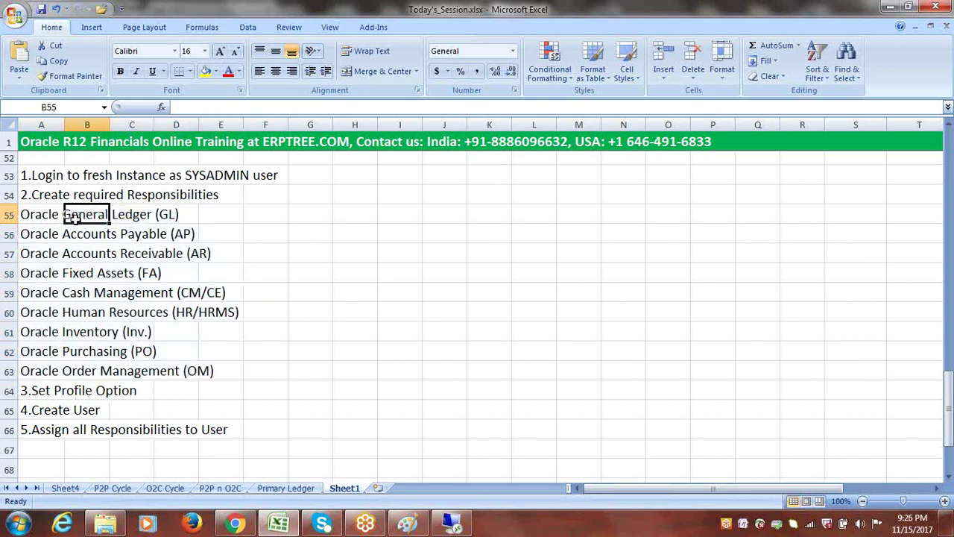
{"action": "left_click", "coordinate": [53, 392]}
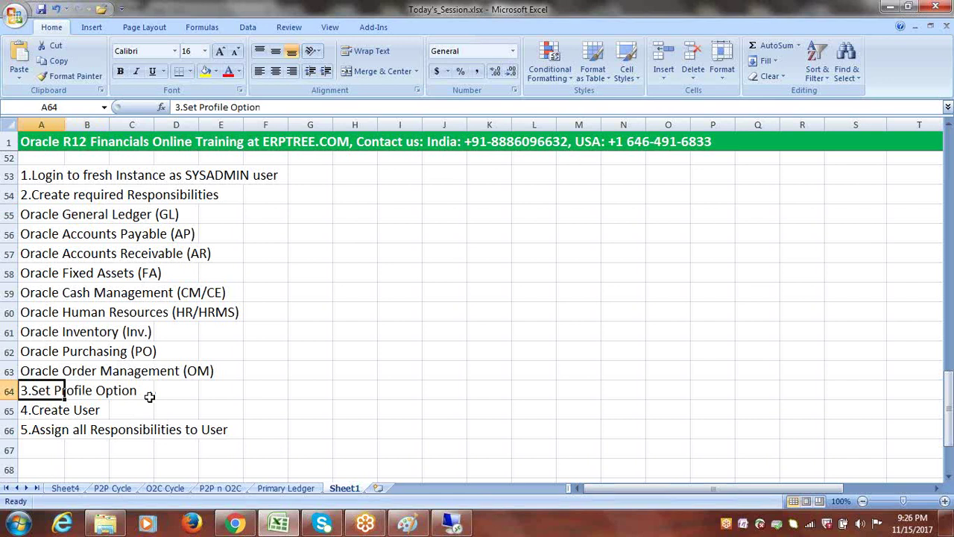
{"action": "left_click", "coordinate": [49, 414]}
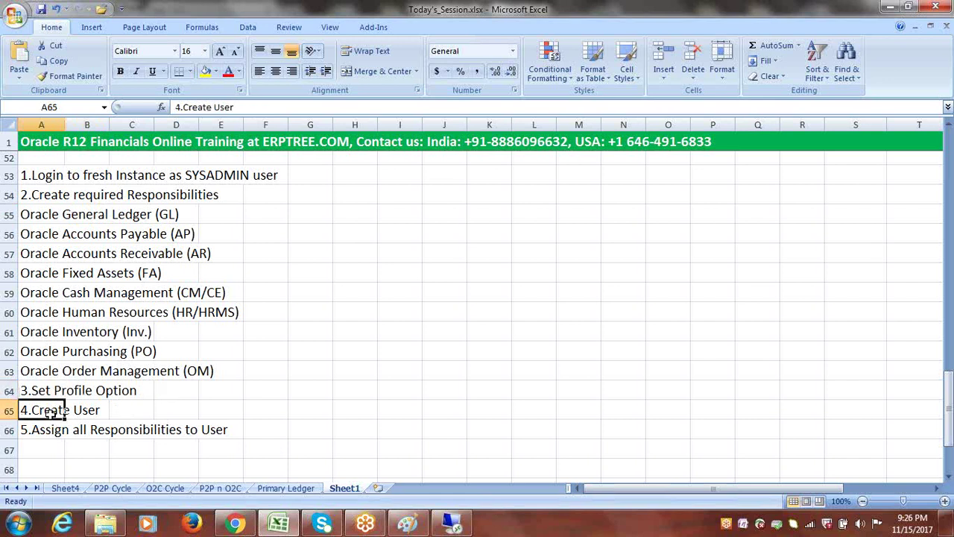
{"action": "left_click", "coordinate": [45, 435]}
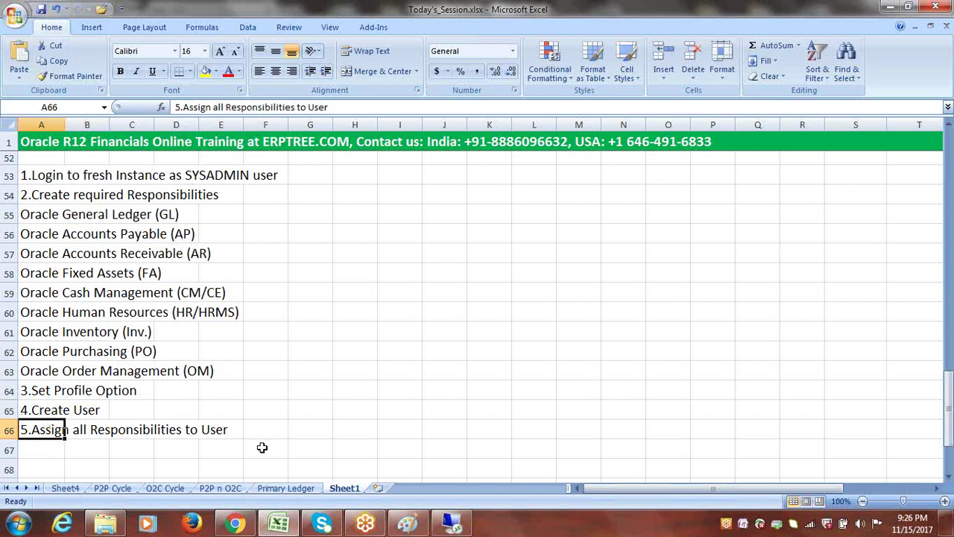
{"action": "left_click", "coordinate": [949, 477]}
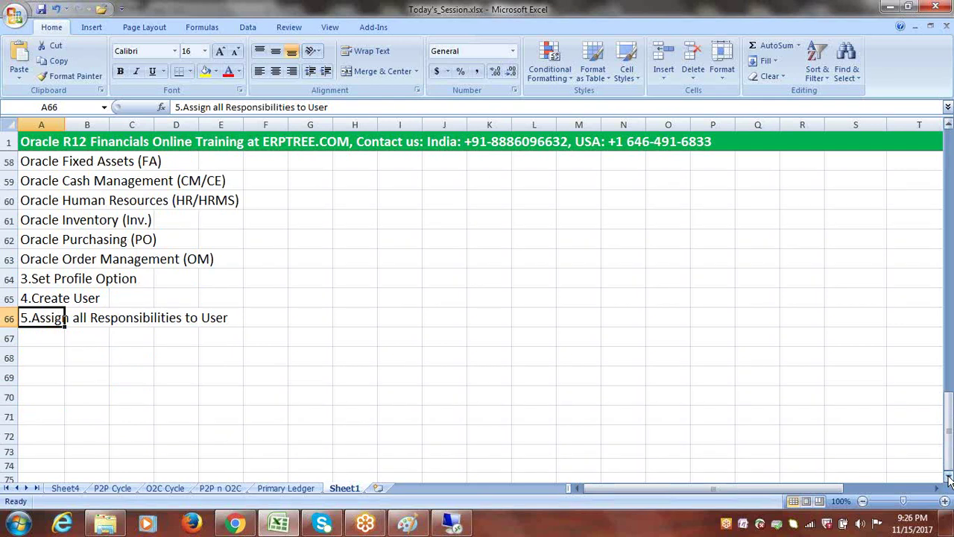
{"action": "left_click_drag", "start_coordinate": [949, 437], "coordinate": [950, 161]}
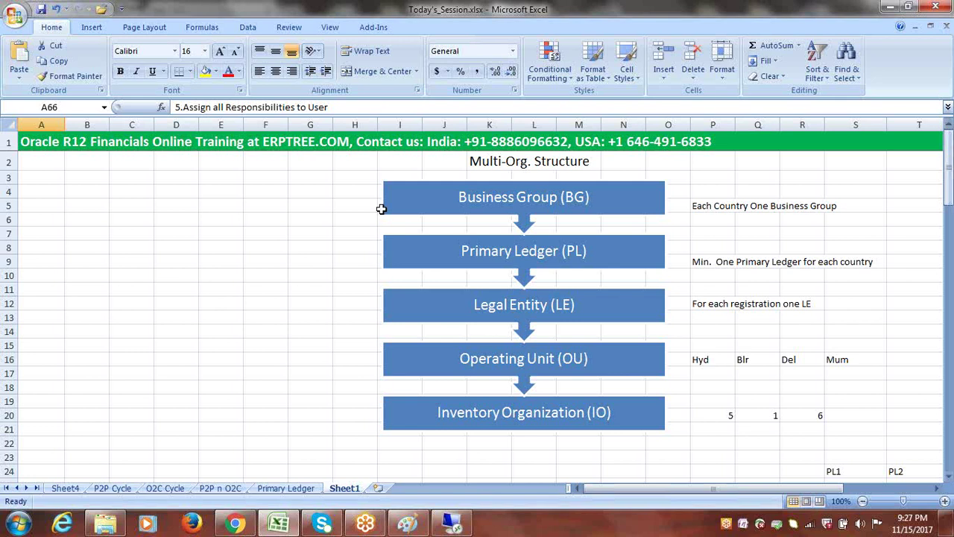
{"action": "left_click", "coordinate": [180, 291]}
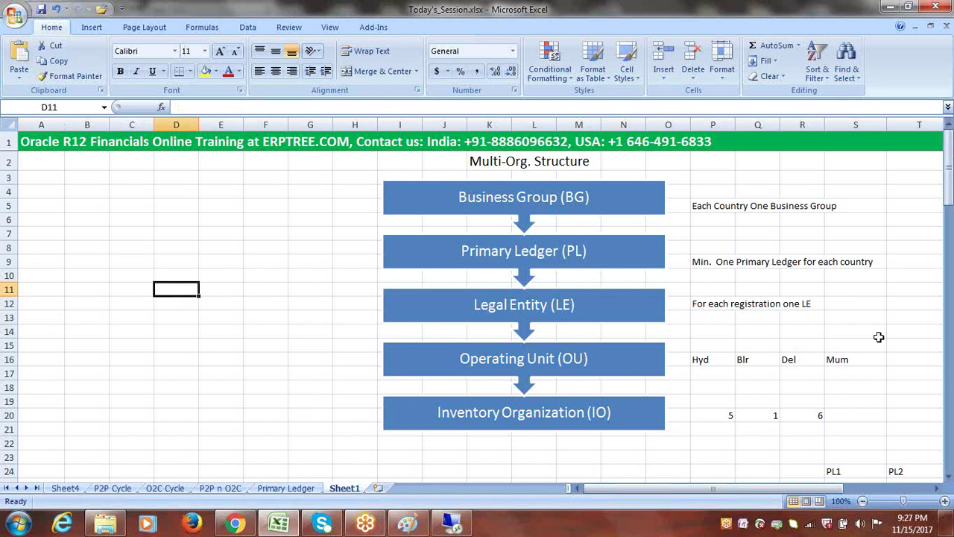
{"action": "left_click_drag", "start_coordinate": [949, 173], "coordinate": [949, 403]}
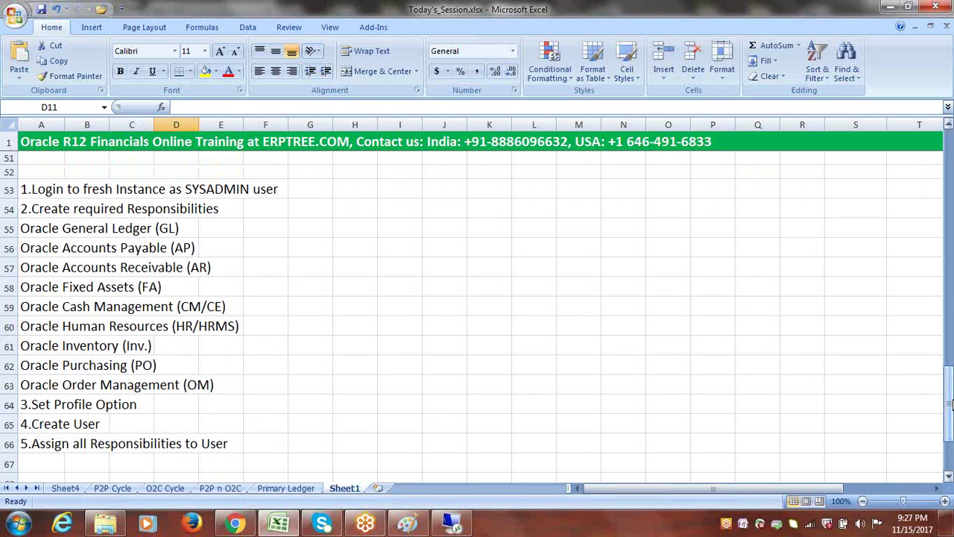